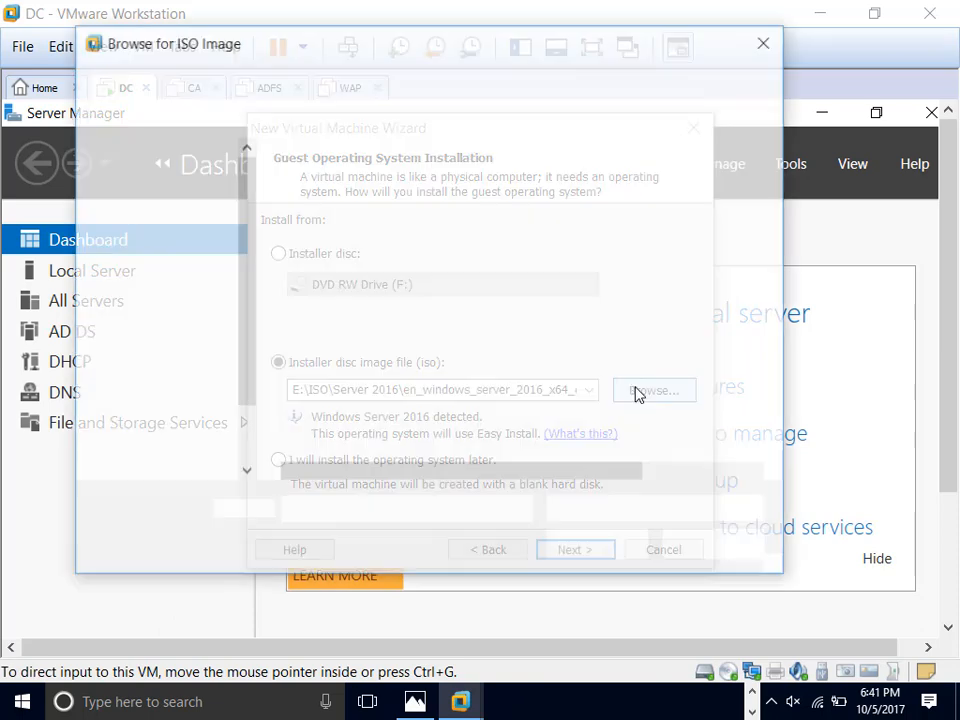
Step: Choose the en_windows_7_professional_x64 ISO from the Windows 7 Professional (x64) folder as installer disc
click(251, 88)
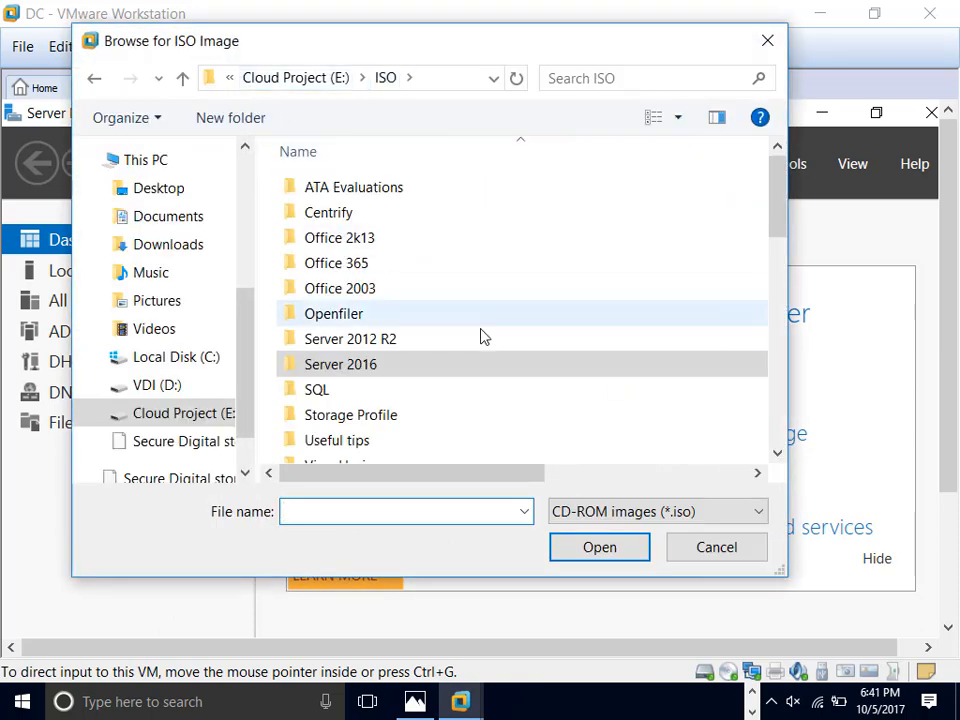
scroll(501, 375, down, 2)
scroll(505, 378, down, 1)
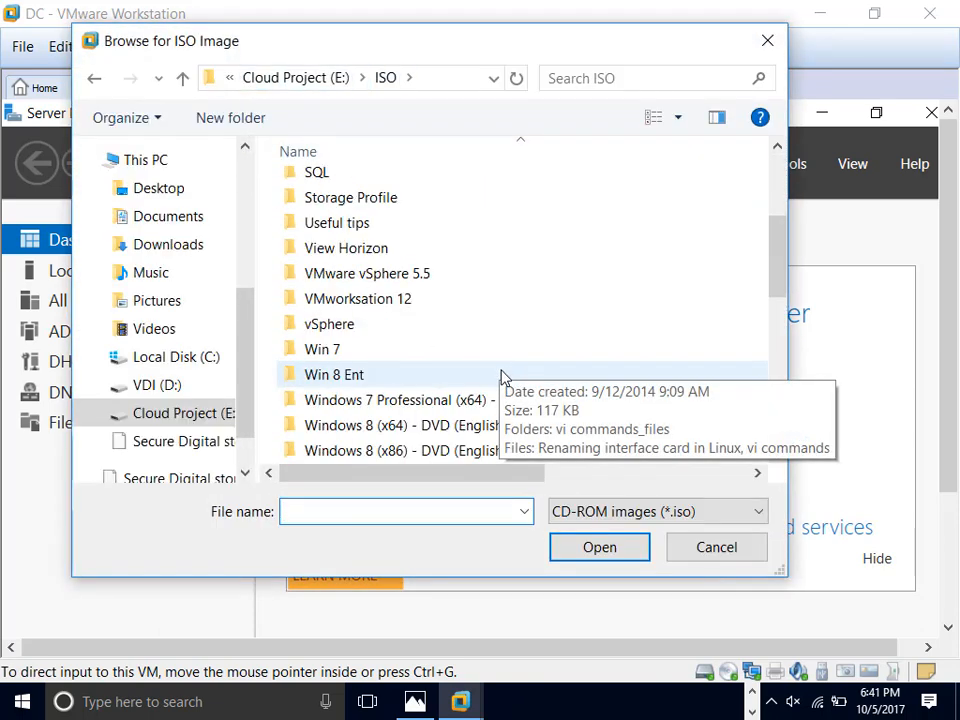
scroll(505, 386, down, 1)
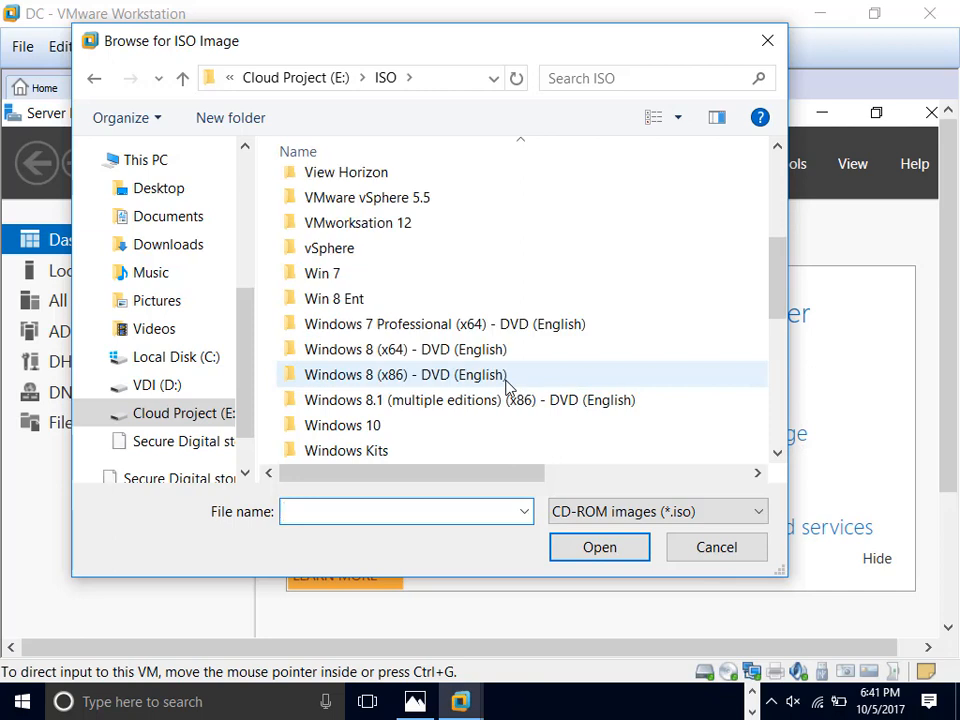
double_click(489, 326)
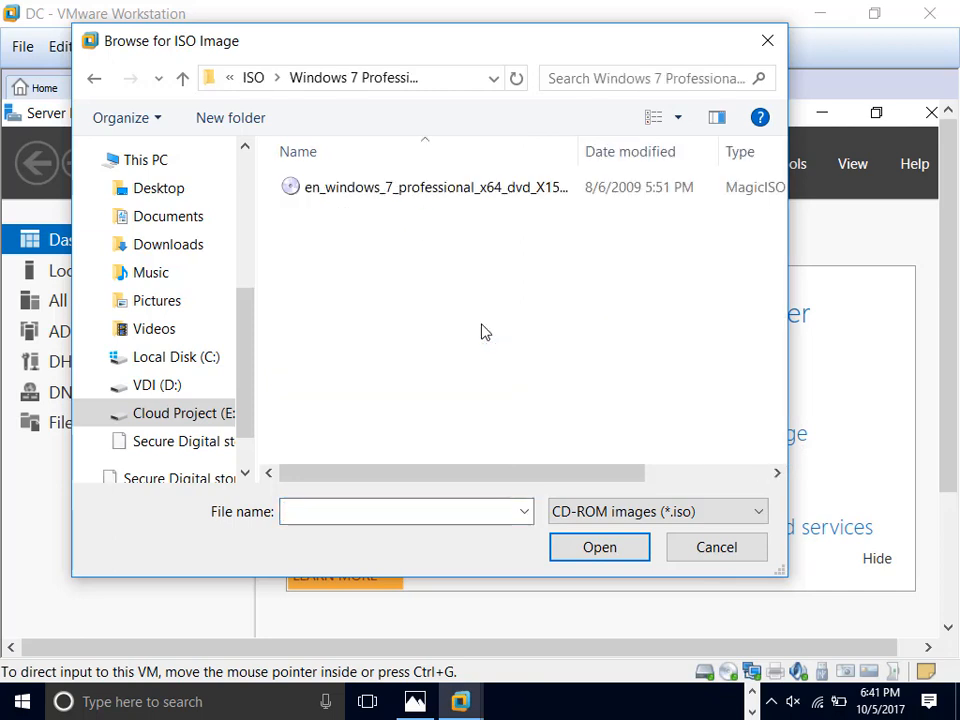
double_click(489, 195)
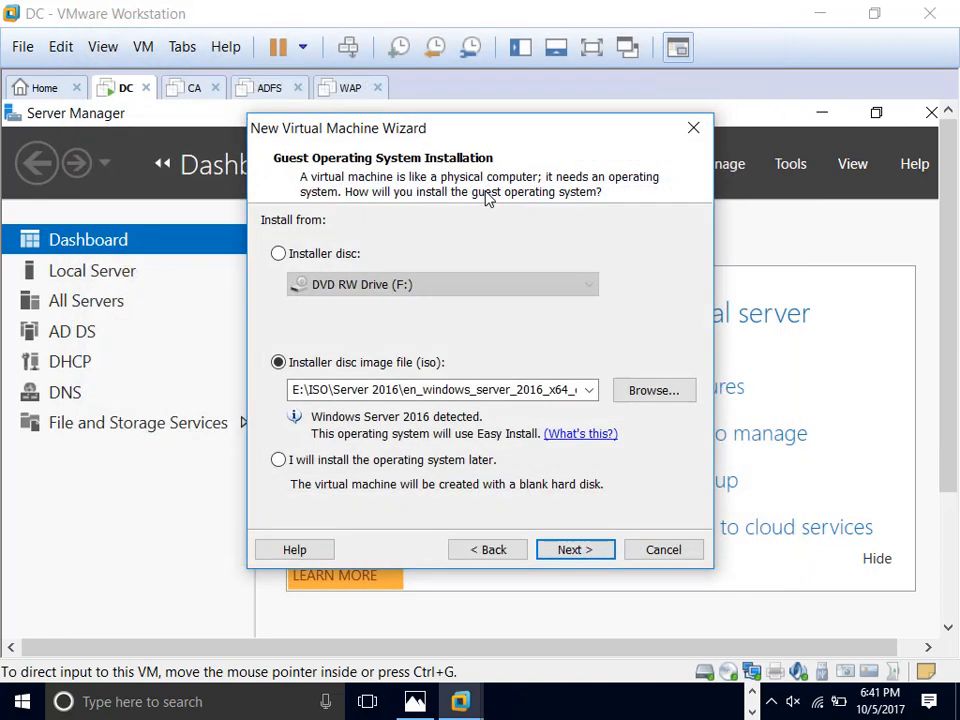
Step: Paste the Windows product key and select Windows 7 Professional as the version
click(580, 551)
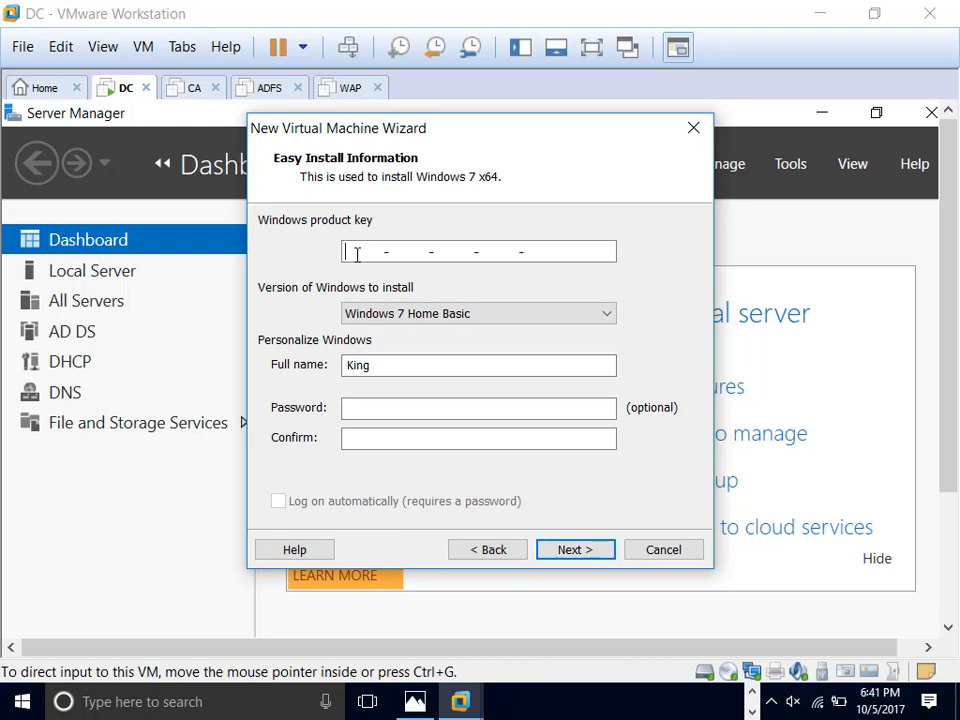
key(ctrl+v)
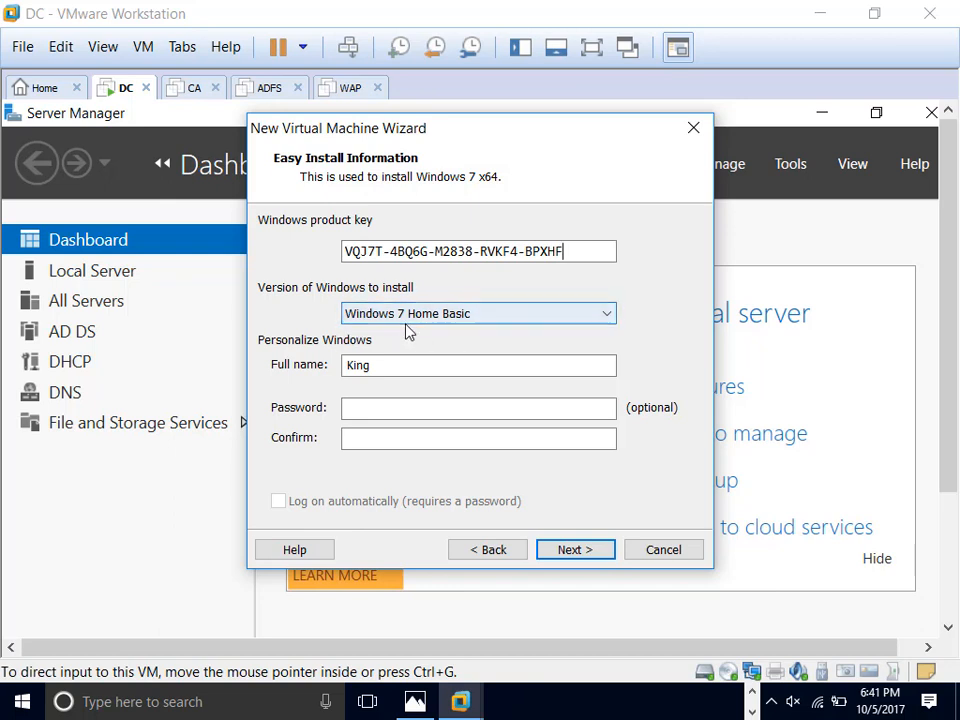
click(546, 324)
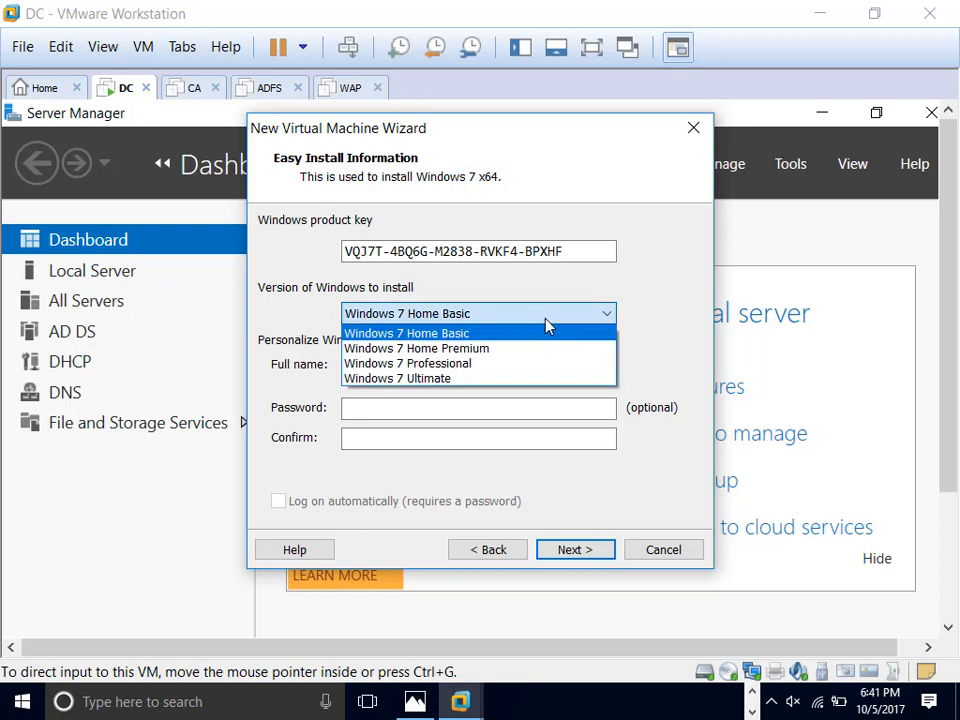
click(513, 365)
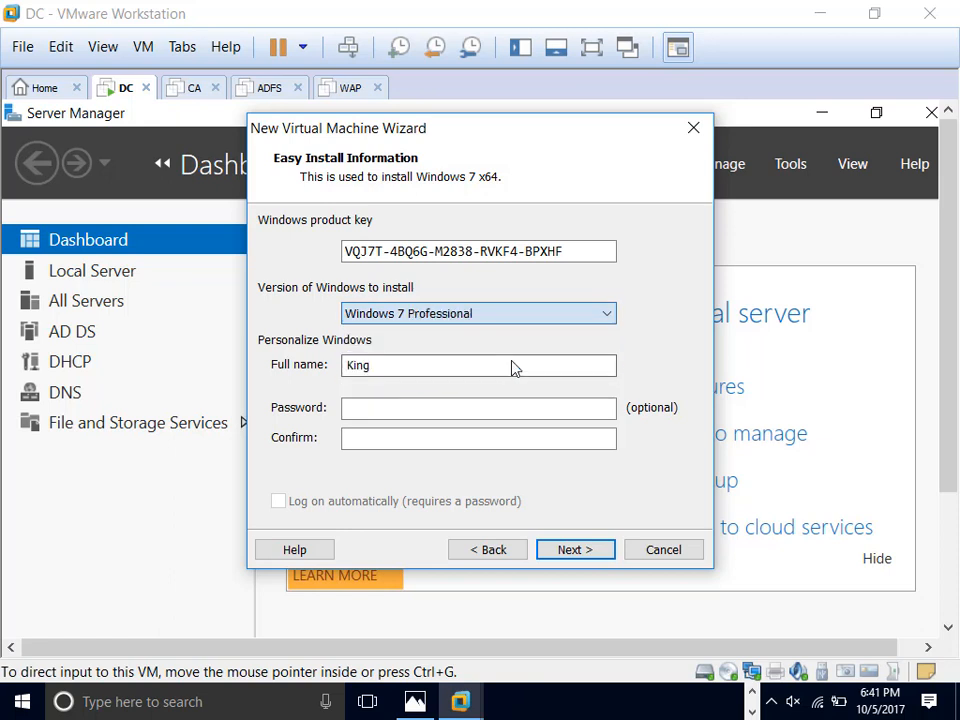
Step: Set the full name to admin, enter and confirm the account password, and continue
drag(423, 368, 266, 360)
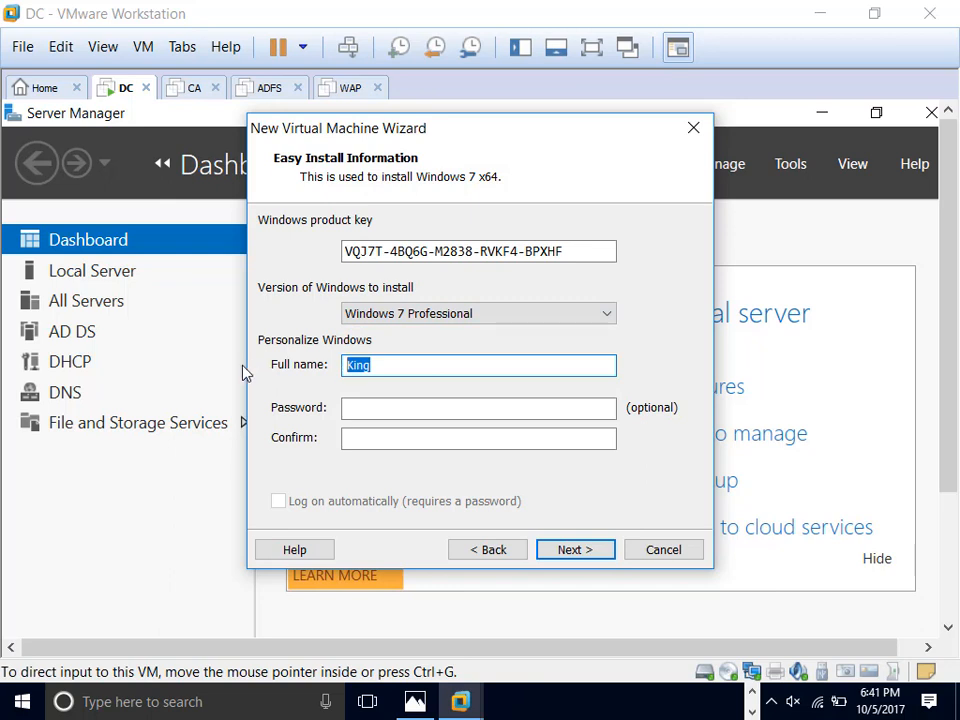
text(admin)
key(Tab)
text(••)
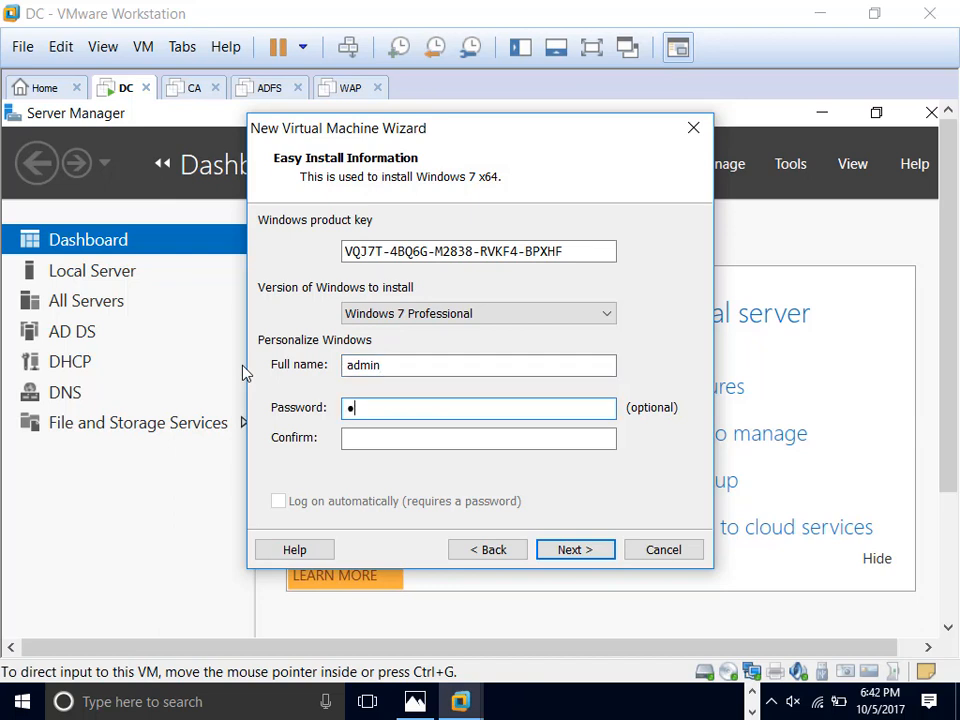
text(•)
key(BackSpace)
key(BackSpace)
key(BackSpace)
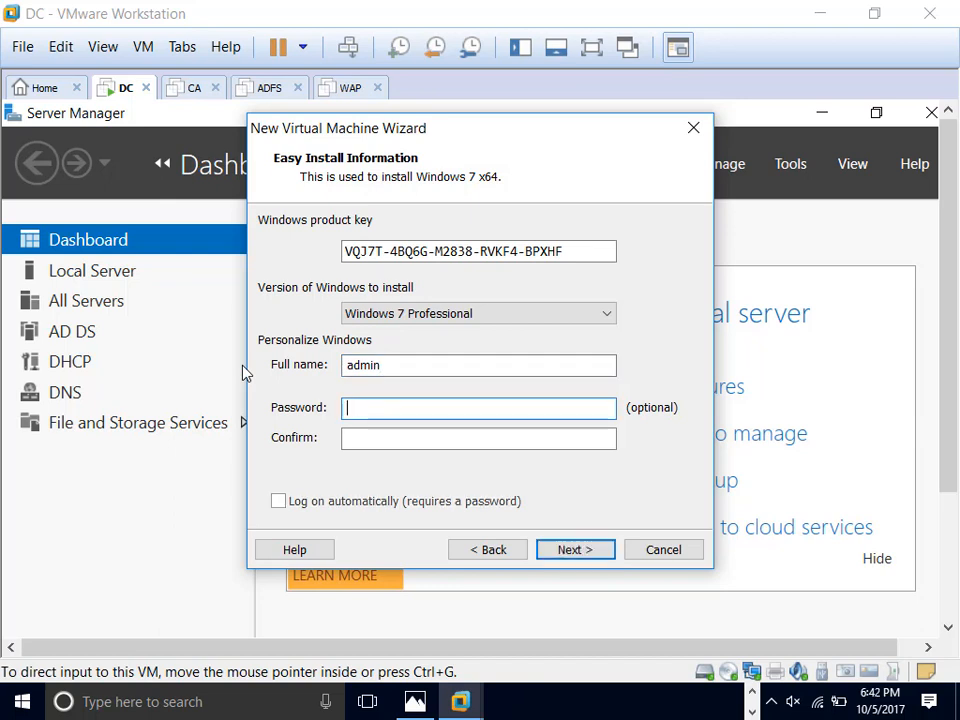
text(•••••••)
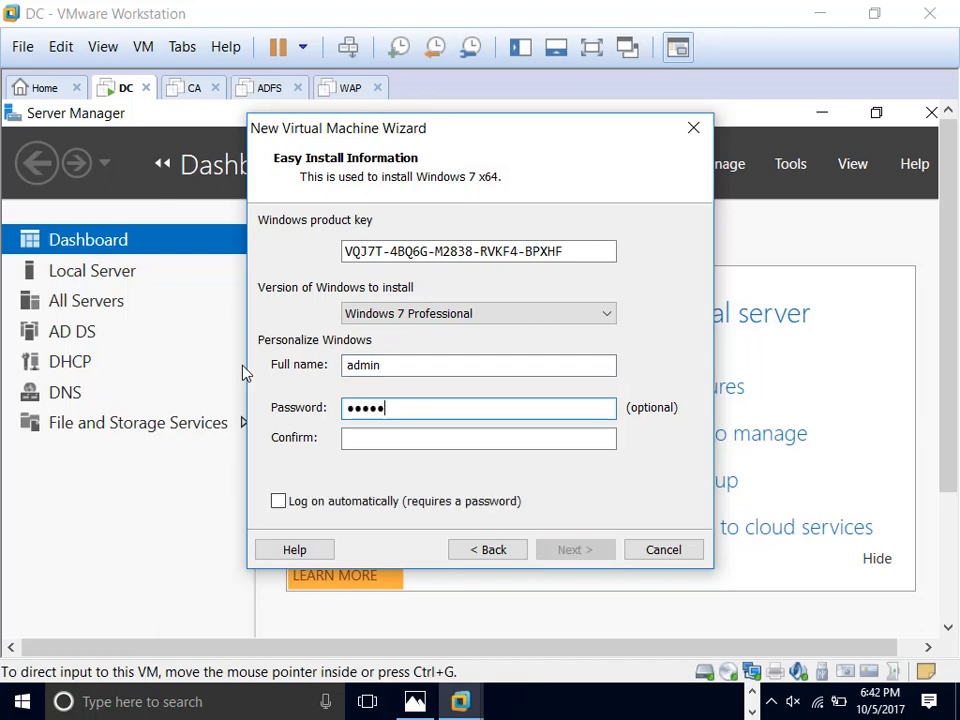
text(•)
key(Tab)
text(•••••)
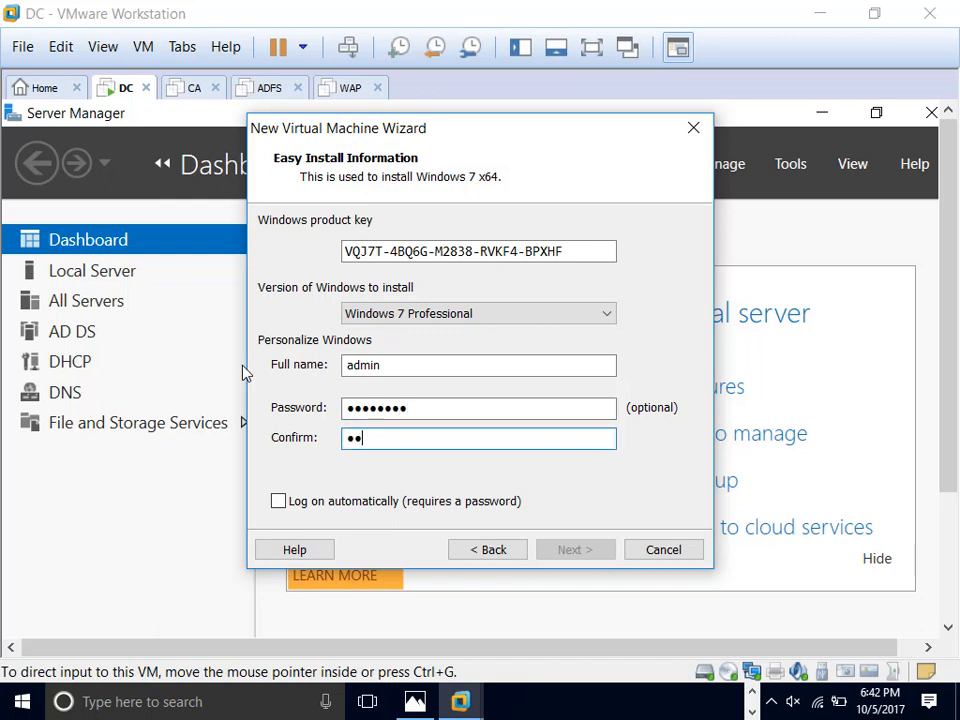
text(•••)
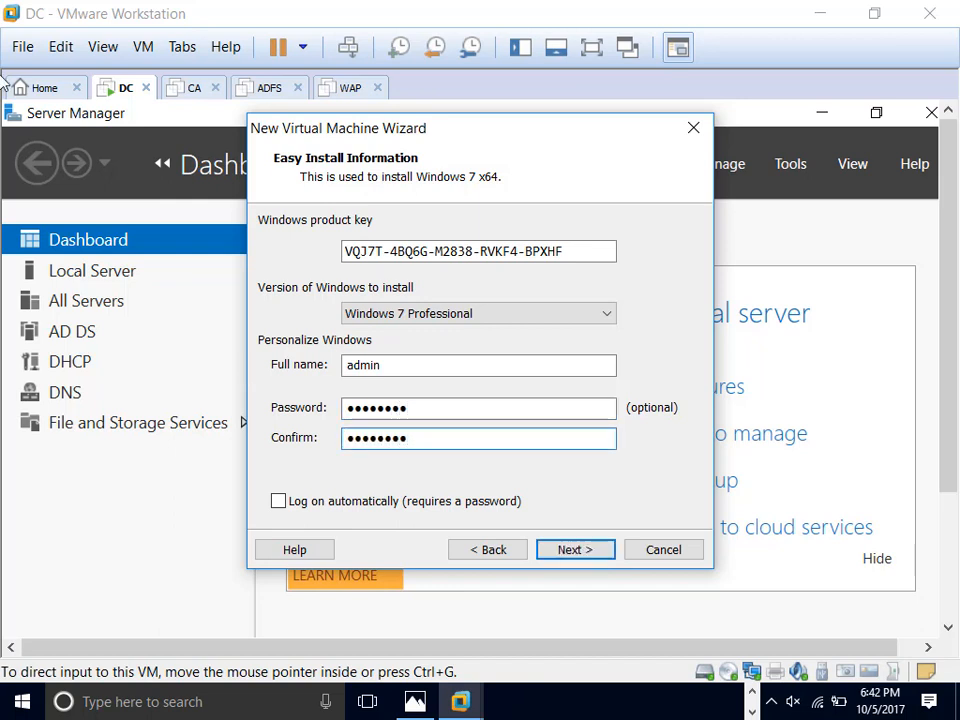
click(585, 549)
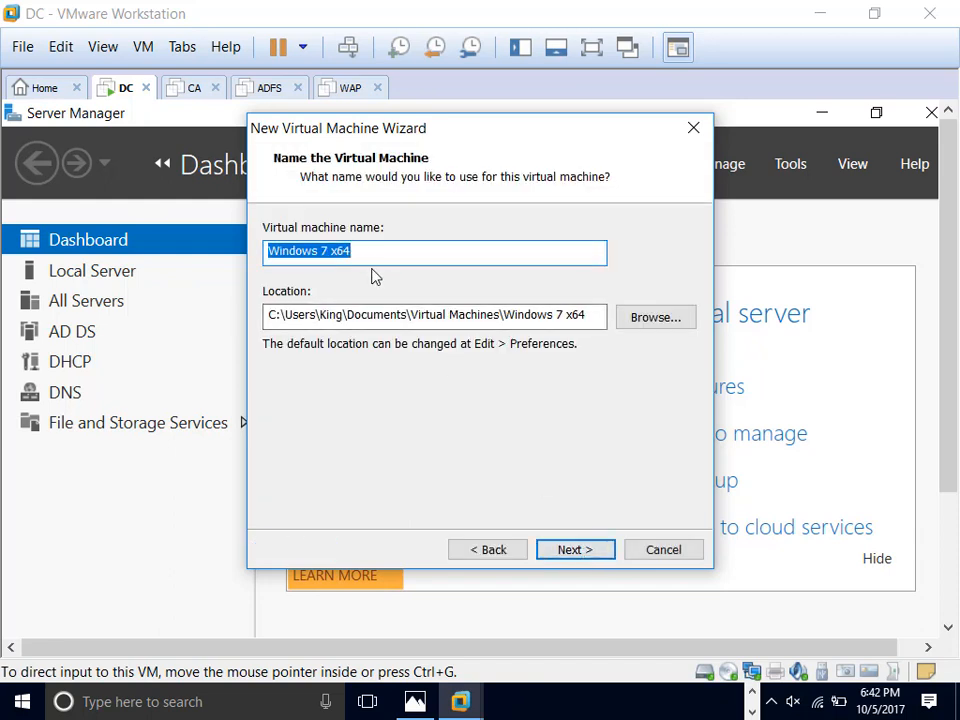
Step: Name the virtual machine Client1 and keep the default firmware type
text(Clin)
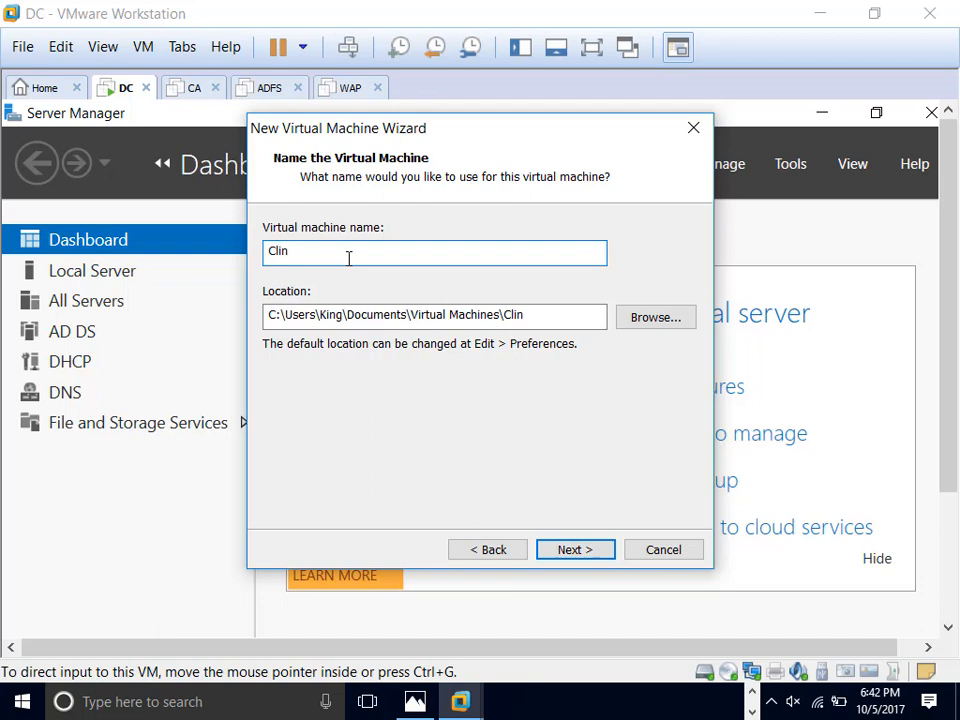
key(BackSpace)
click(598, 554)
click(602, 555)
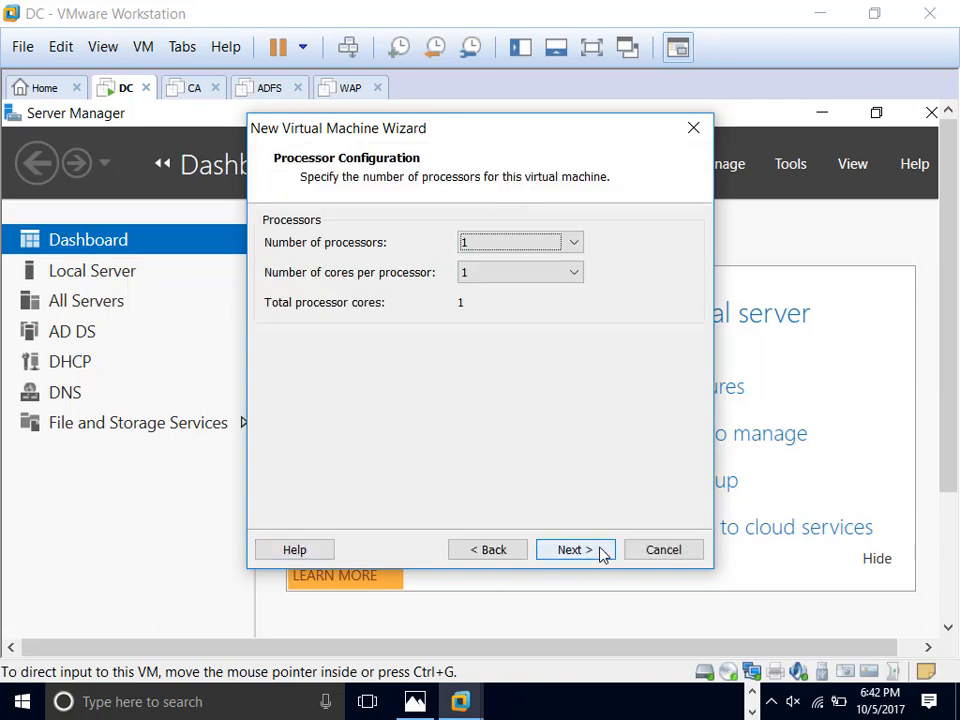
Step: Give the VM 2 cores per processor and keep 2048 MB of memory
click(568, 273)
click(551, 307)
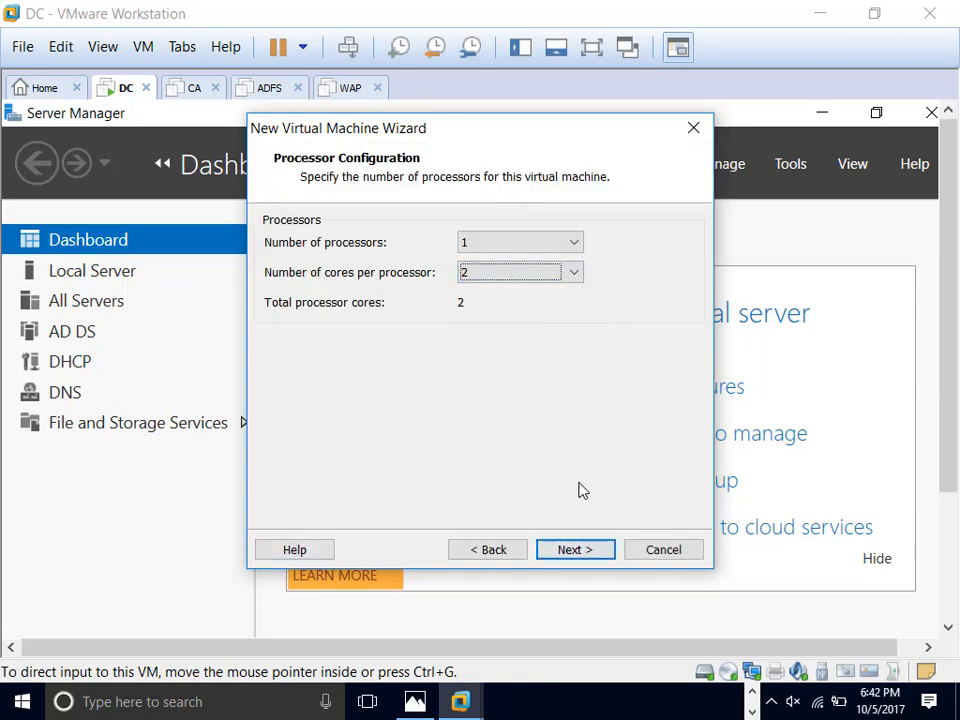
click(596, 562)
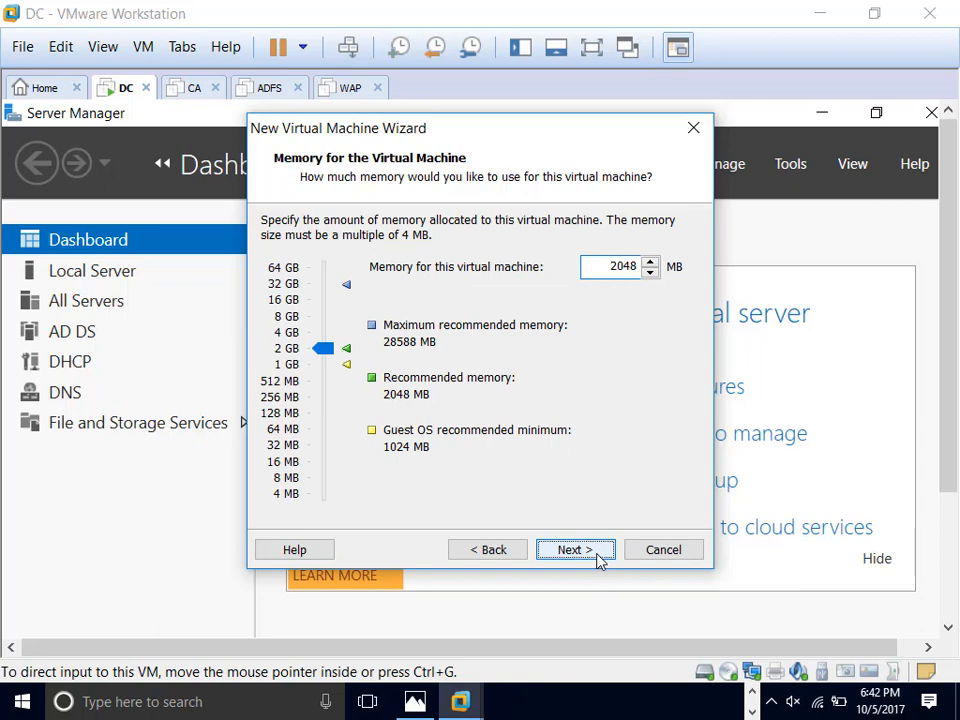
click(598, 558)
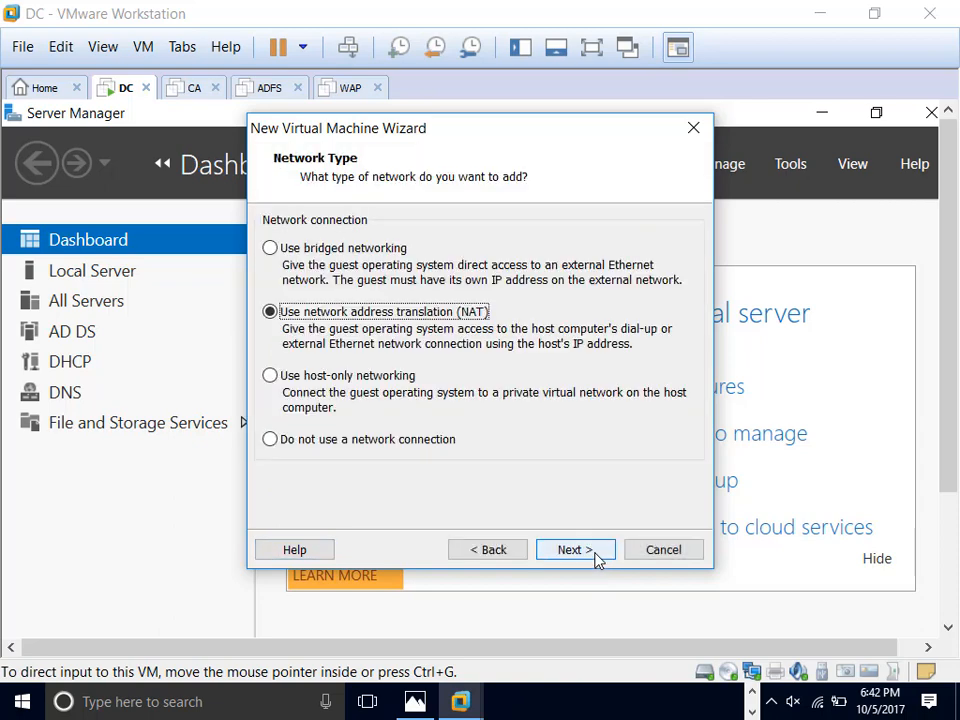
Step: Use host-only networking, keep SCSI, and store a 60 GB disk as a single file
click(279, 376)
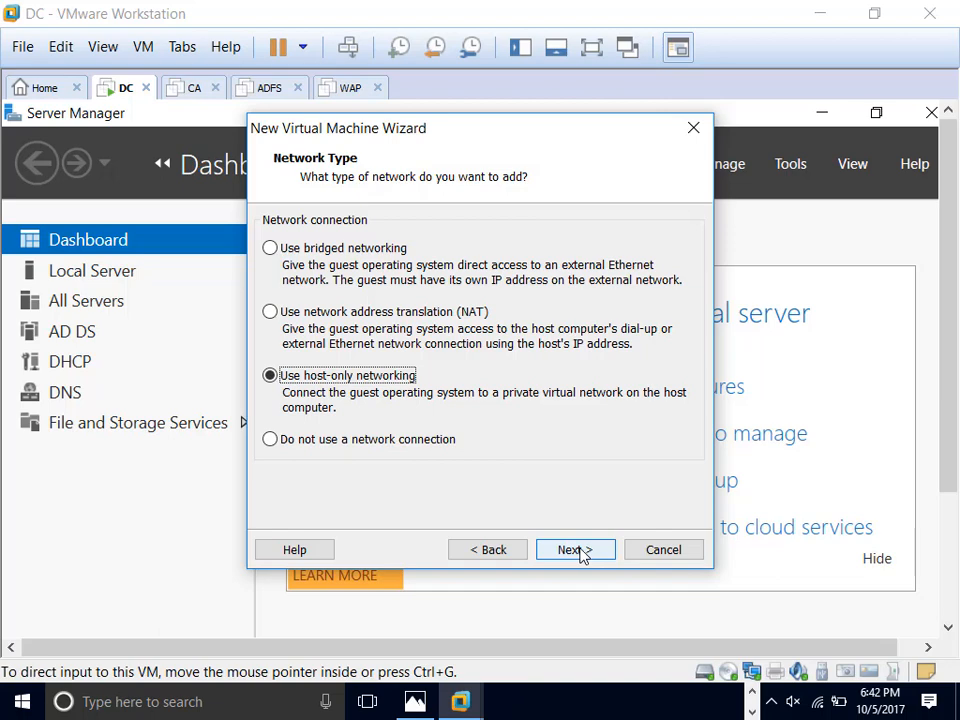
click(575, 550)
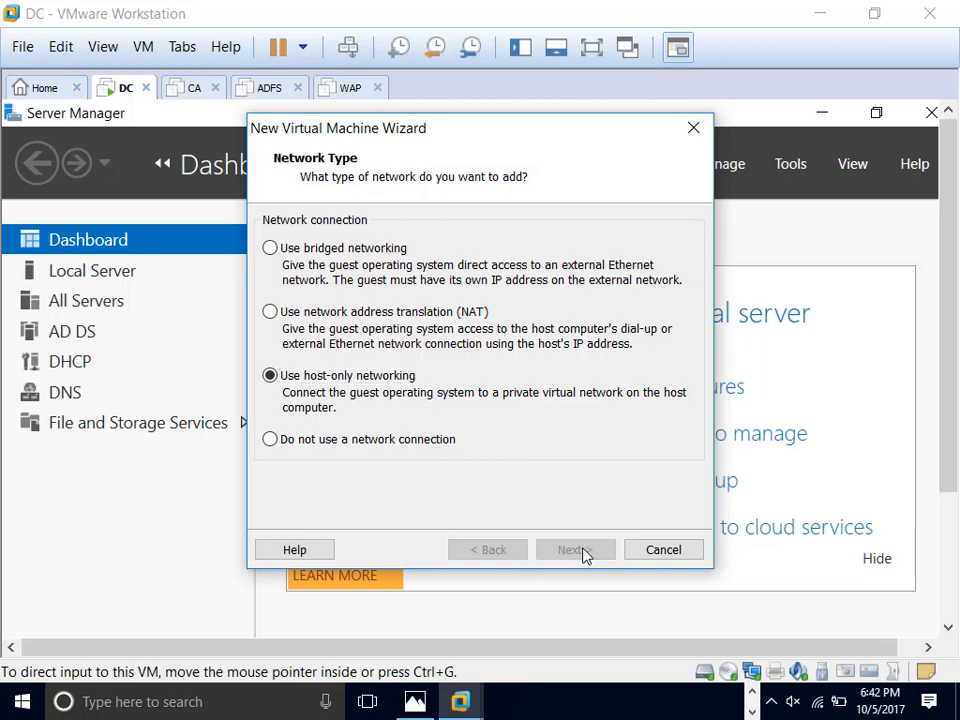
click(575, 550)
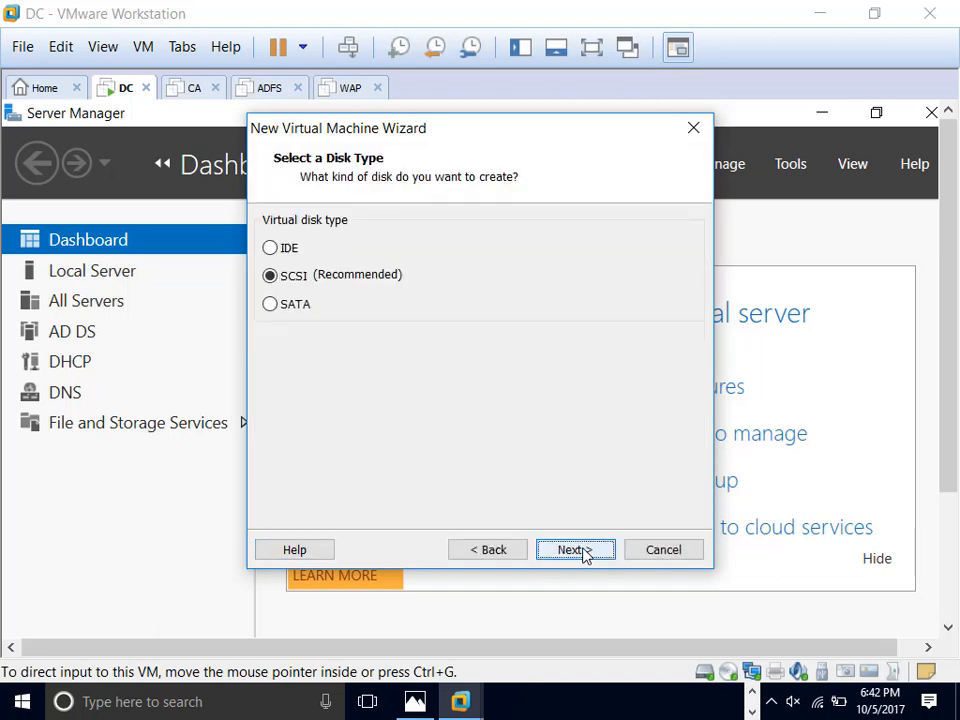
click(583, 552)
click(583, 552)
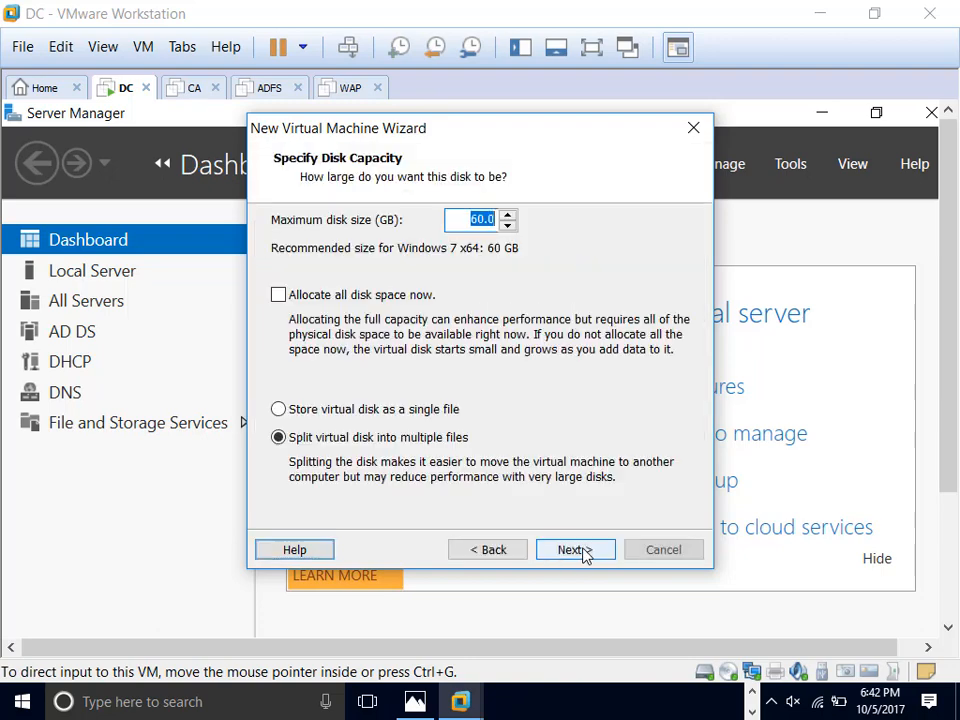
click(289, 411)
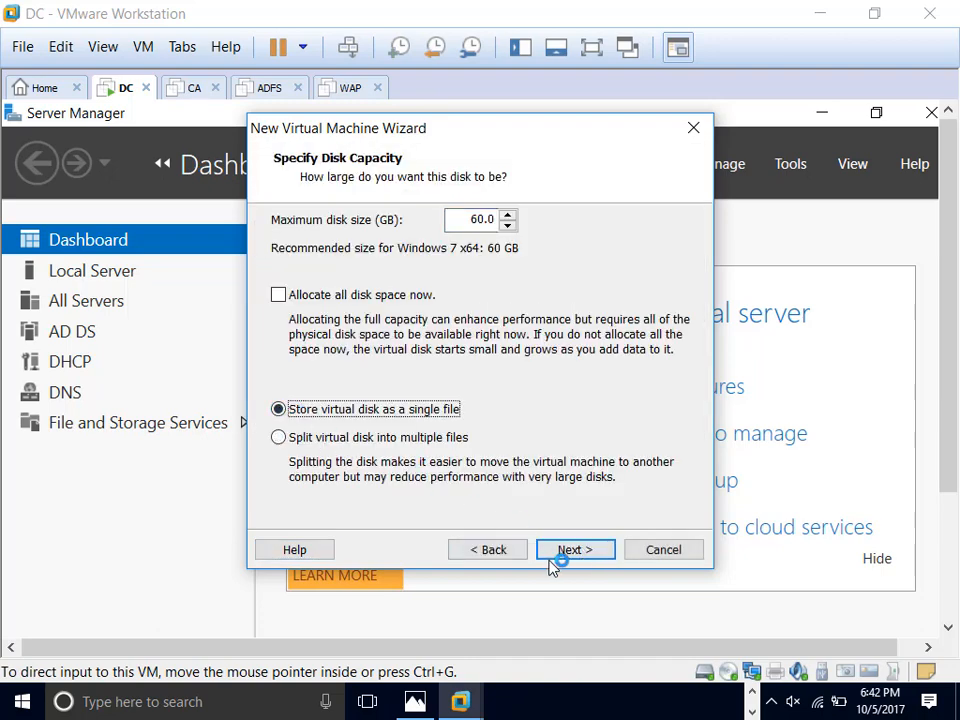
click(578, 551)
click(577, 551)
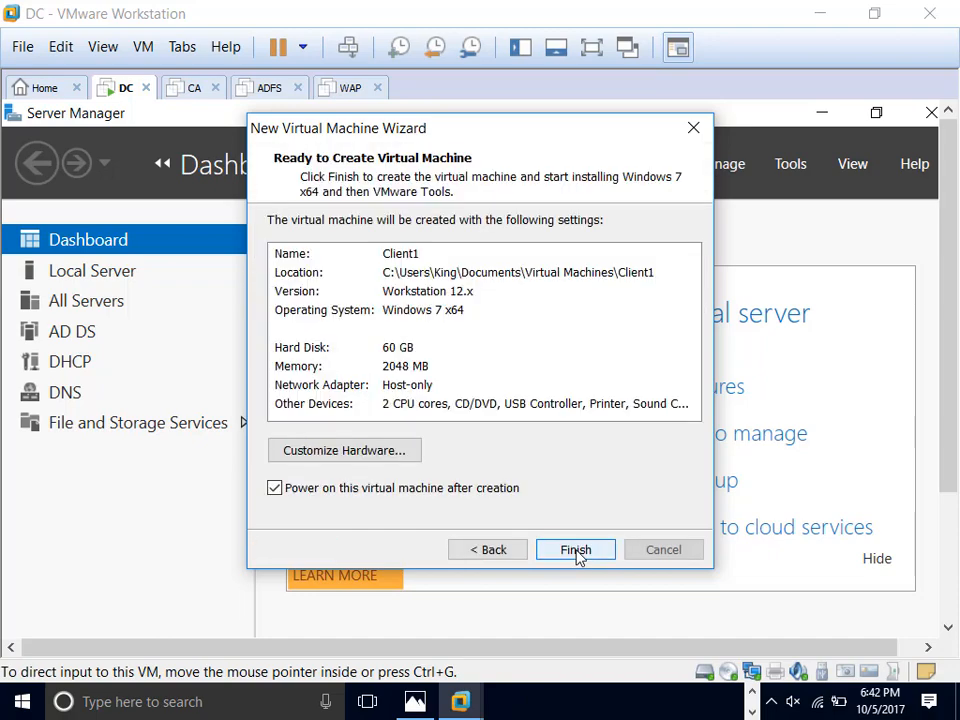
click(400, 452)
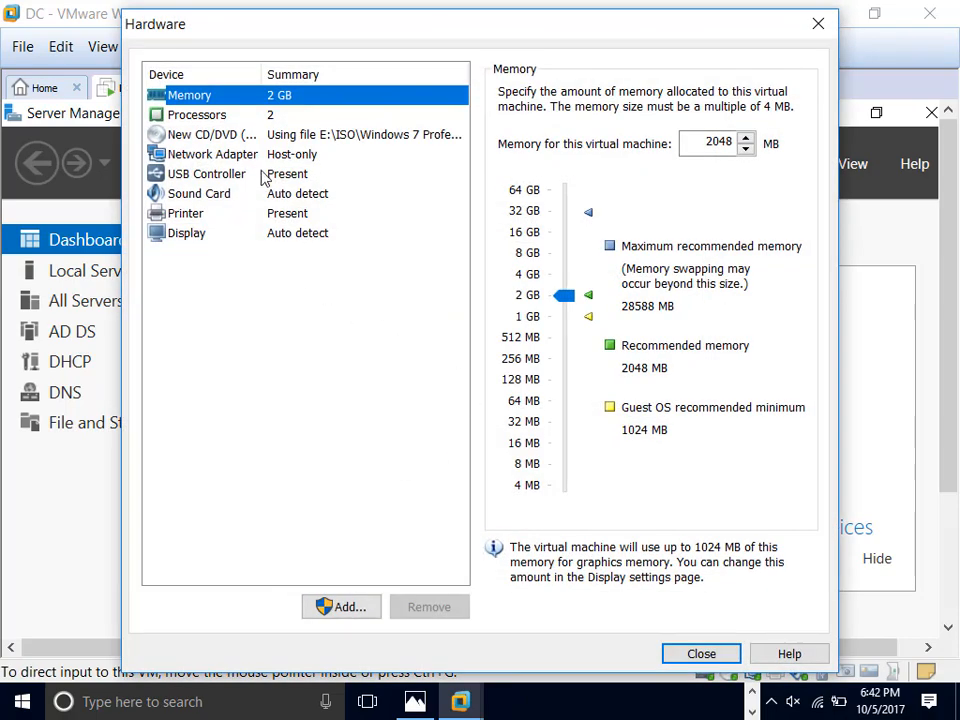
Step: Put Client1's network adapter on the custom VMnet5 host-only network and create the VM
click(205, 154)
click(505, 284)
click(568, 314)
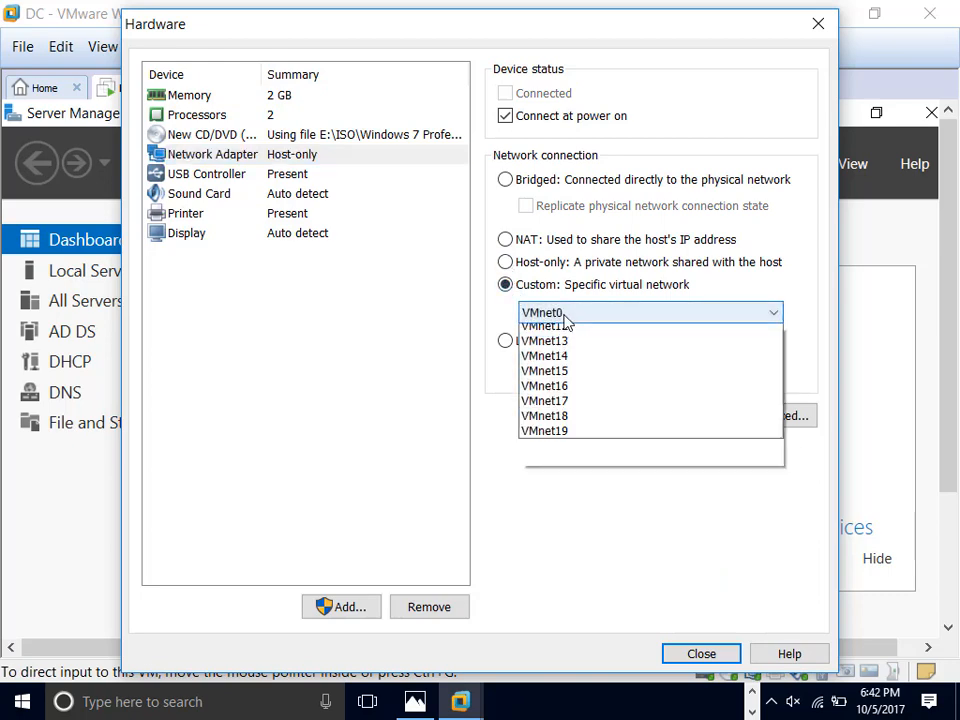
click(580, 405)
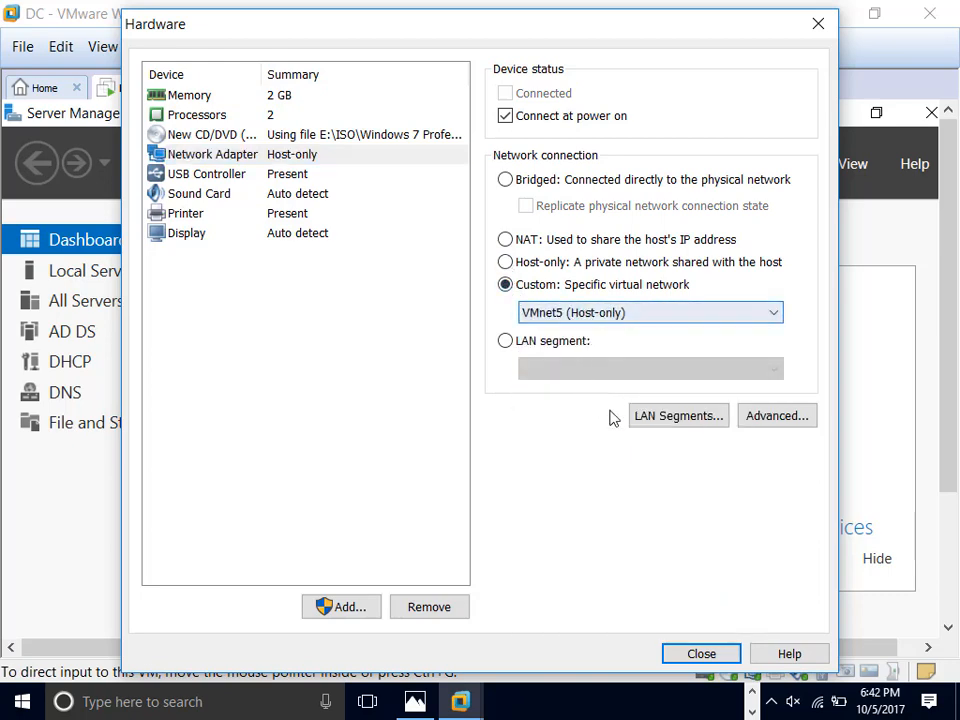
click(700, 652)
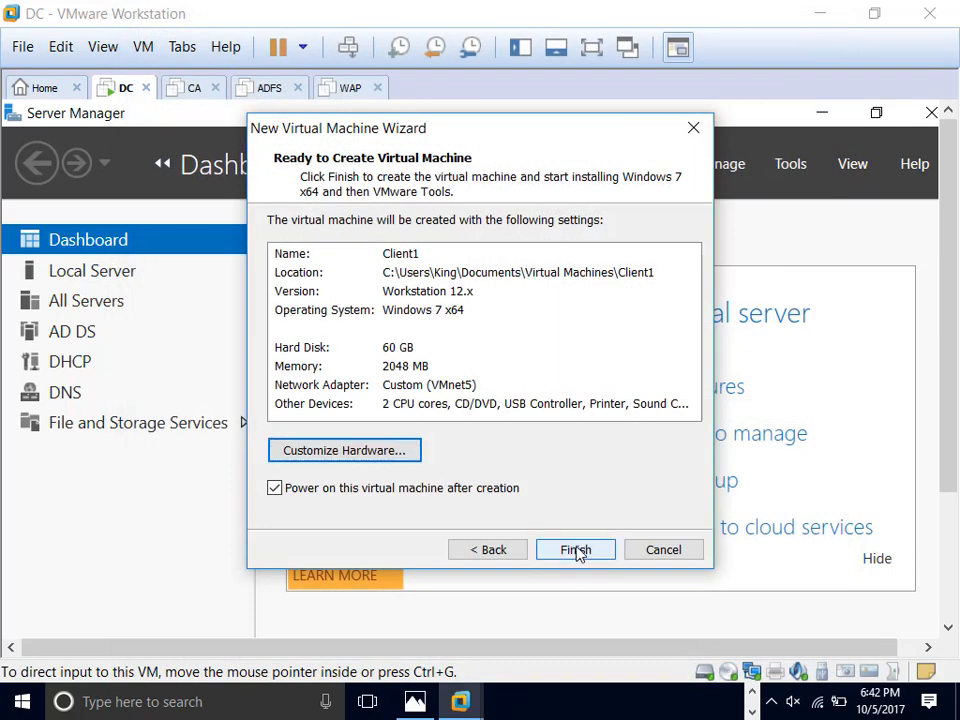
click(576, 551)
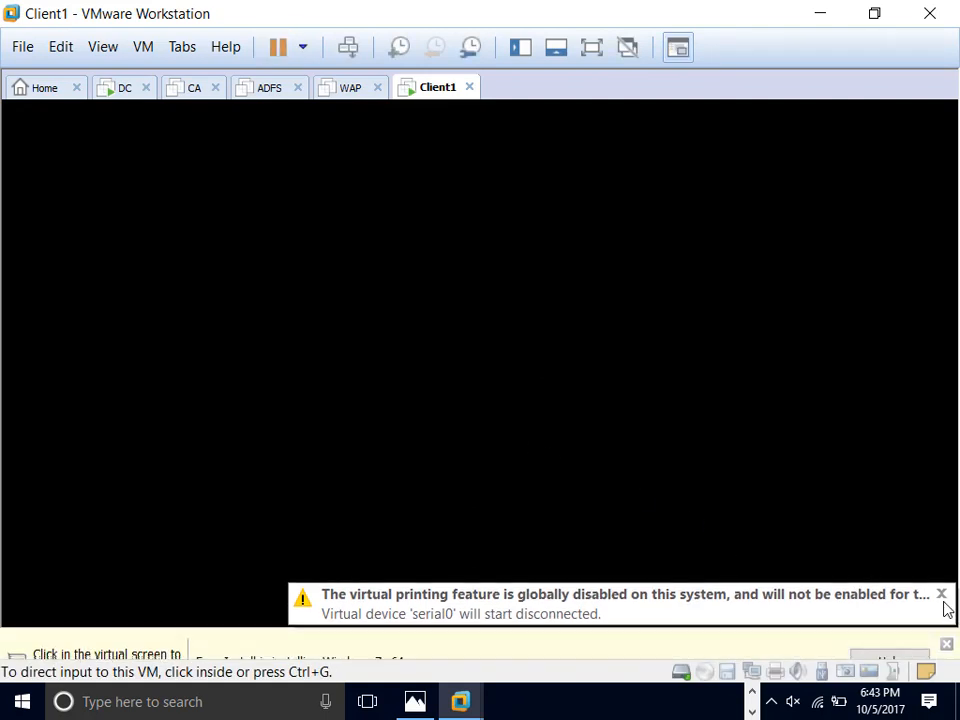
Step: Dismiss the virtual printing and Easy Install notices while Windows 7 installs
click(942, 561)
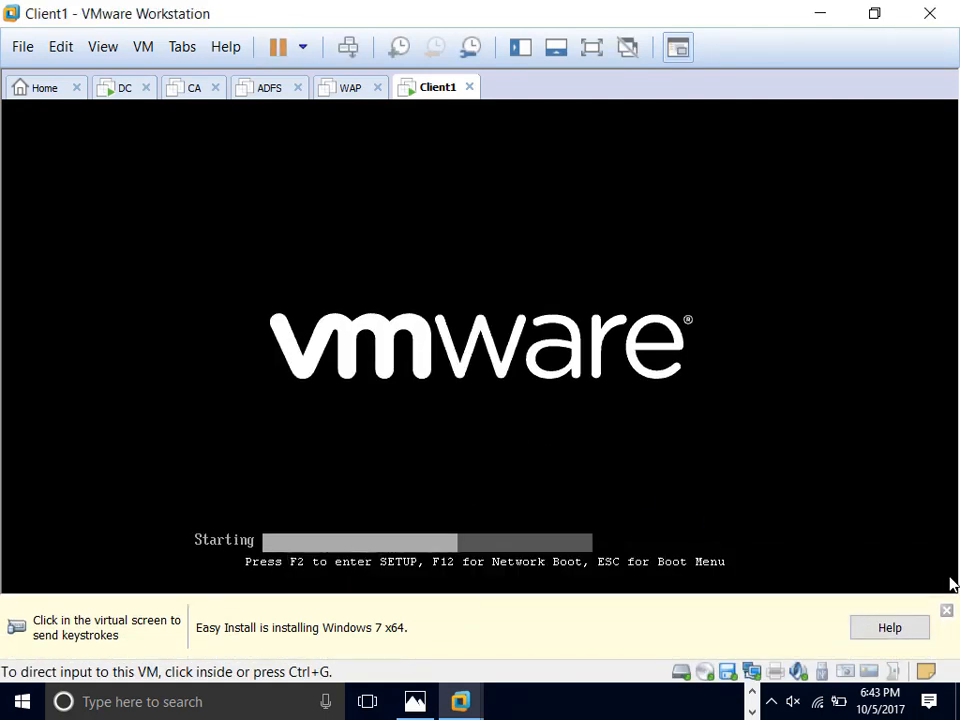
click(946, 611)
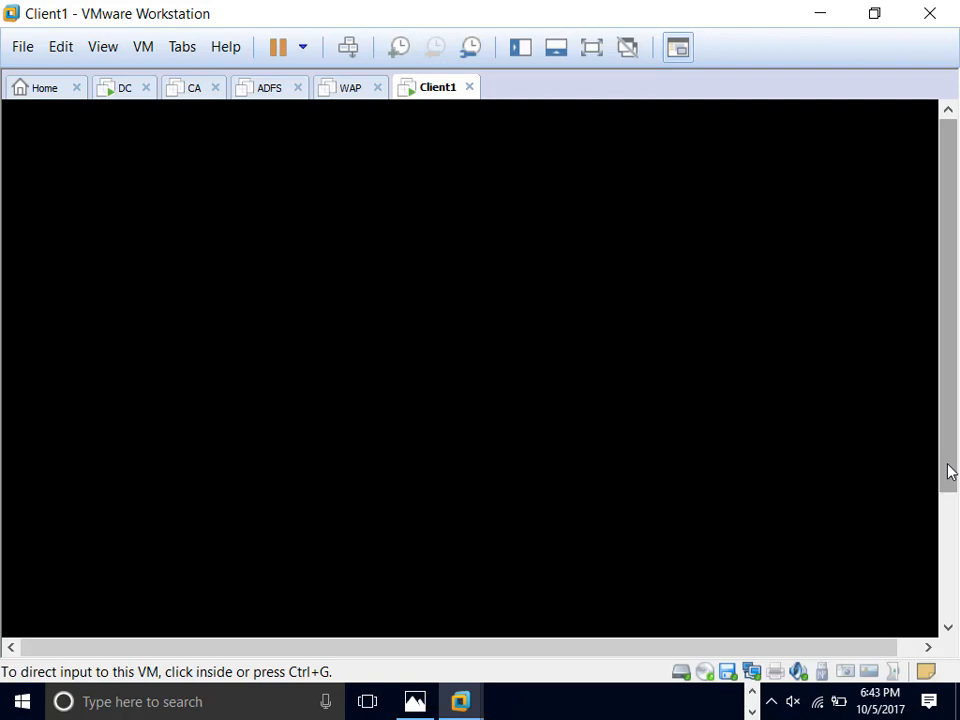
drag(950, 472, 950, 600)
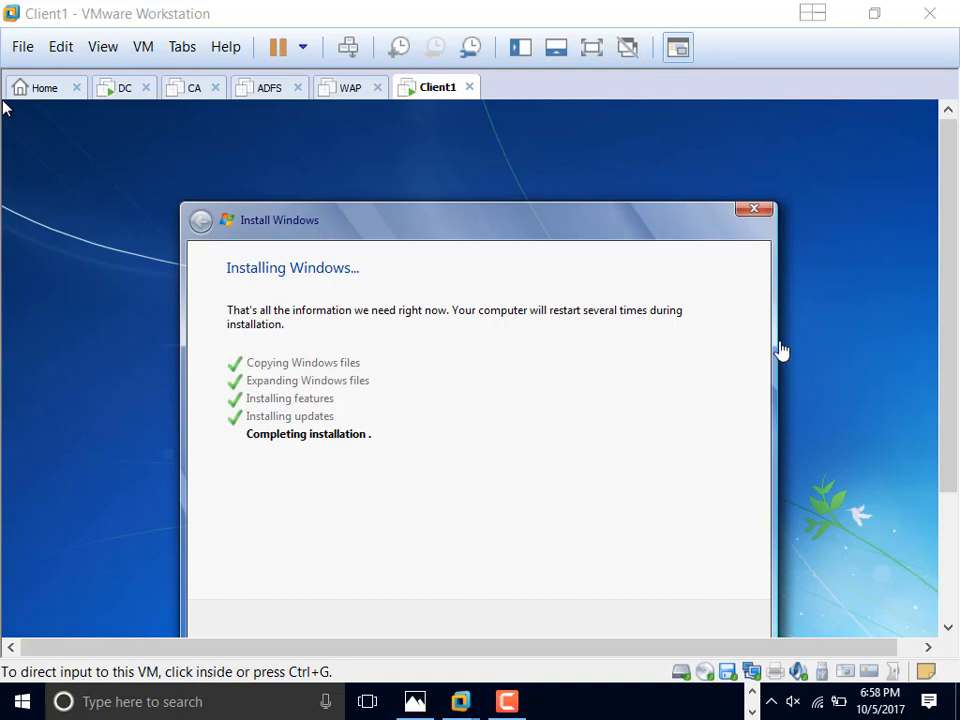
Step: Sign in to Client1's admin account with its password, then release input to the host
click(507, 705)
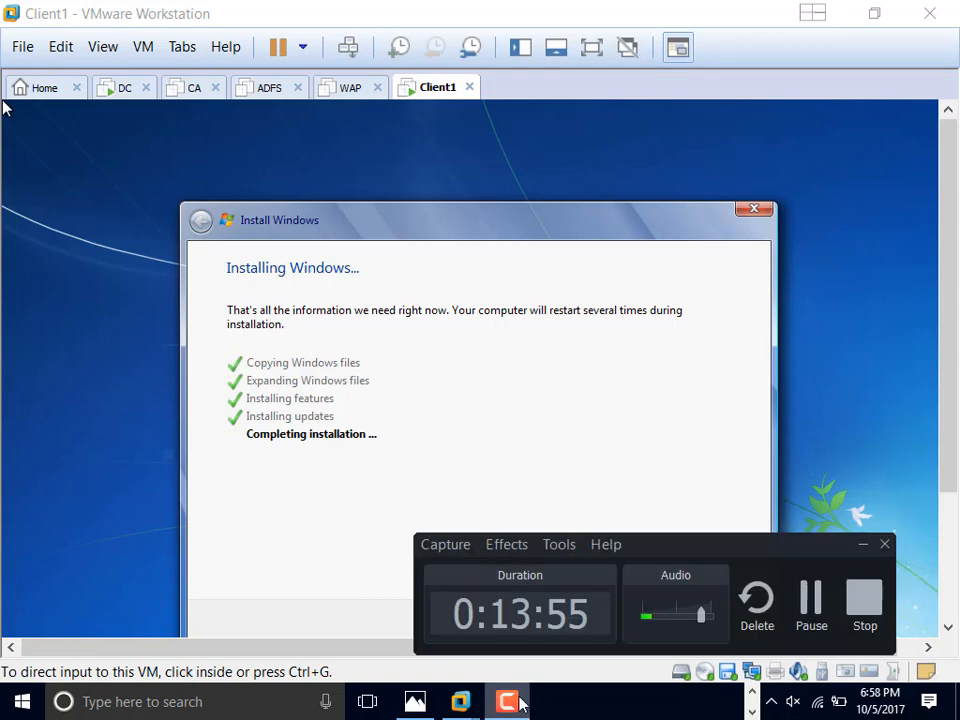
click(814, 611)
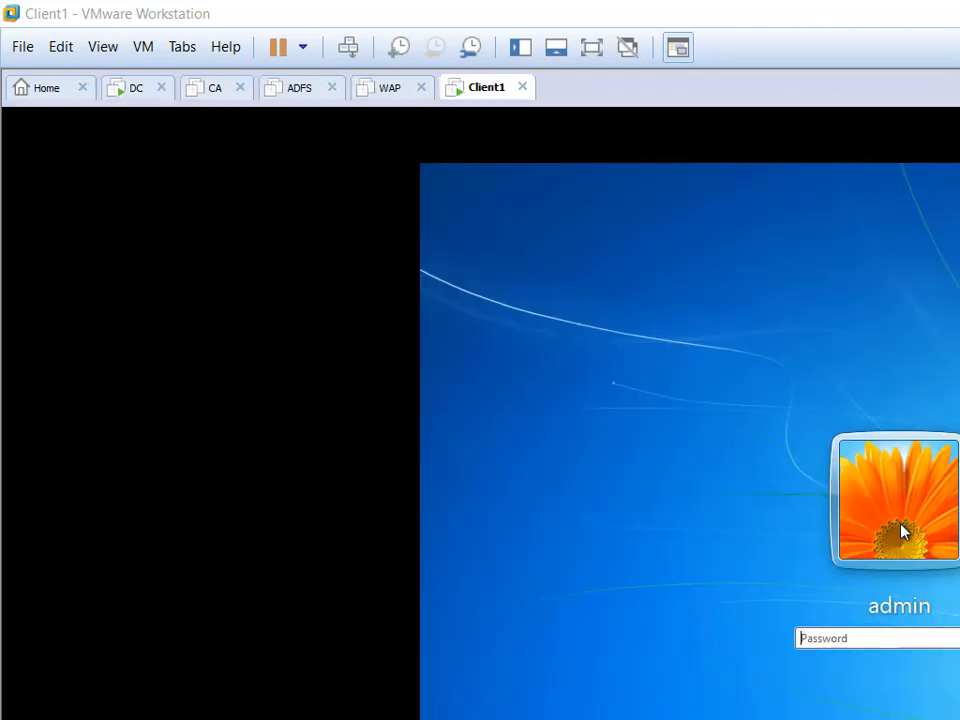
click(901, 531)
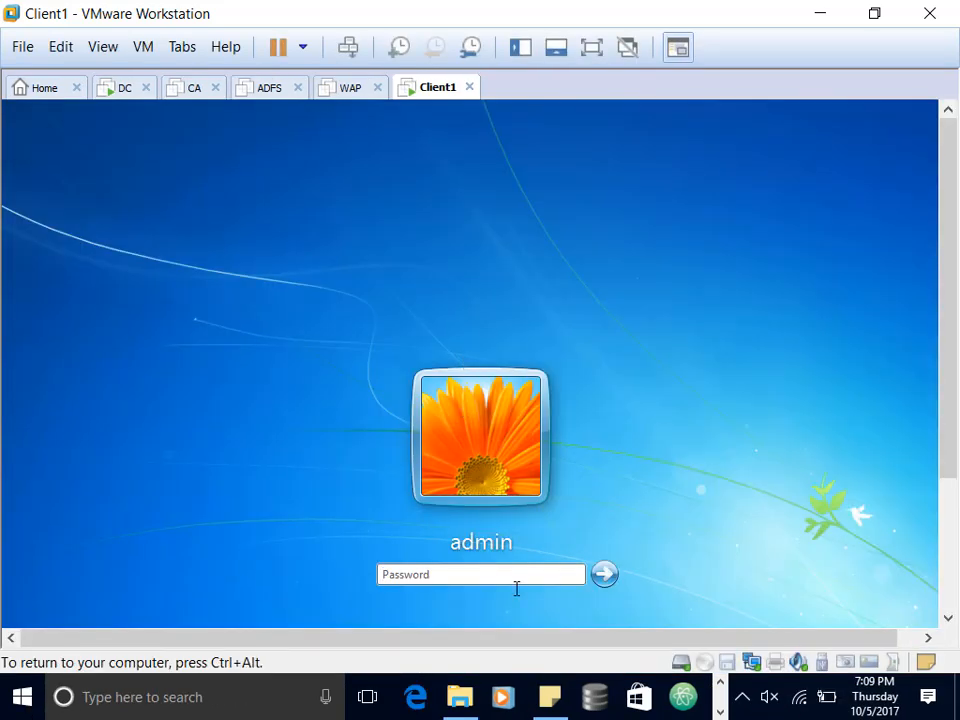
click(518, 574)
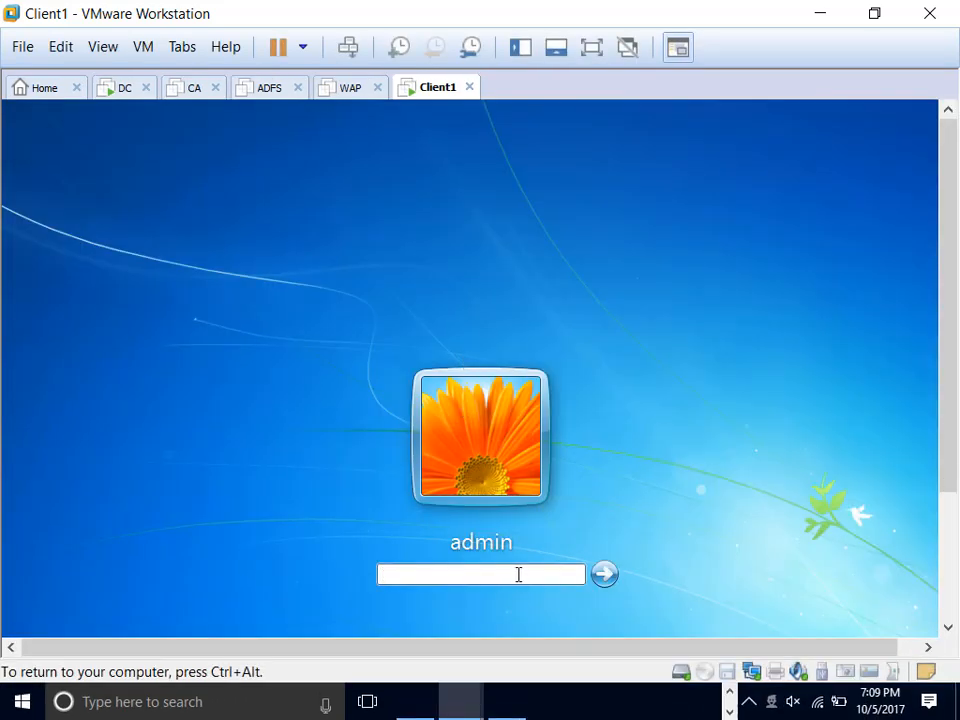
text(P@)
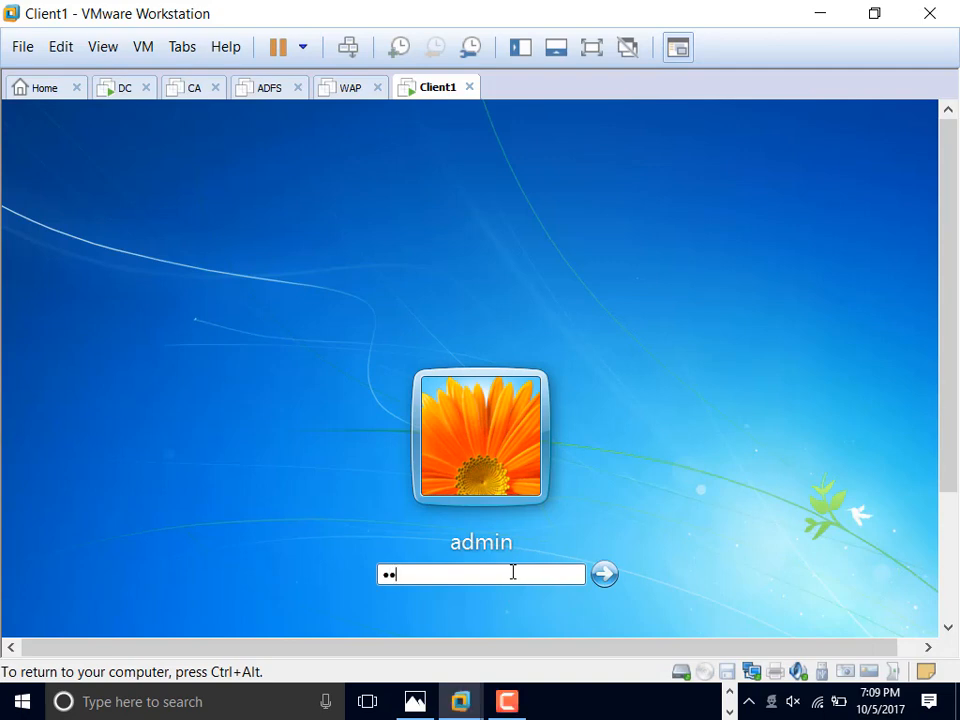
text(ss)
key(Return)
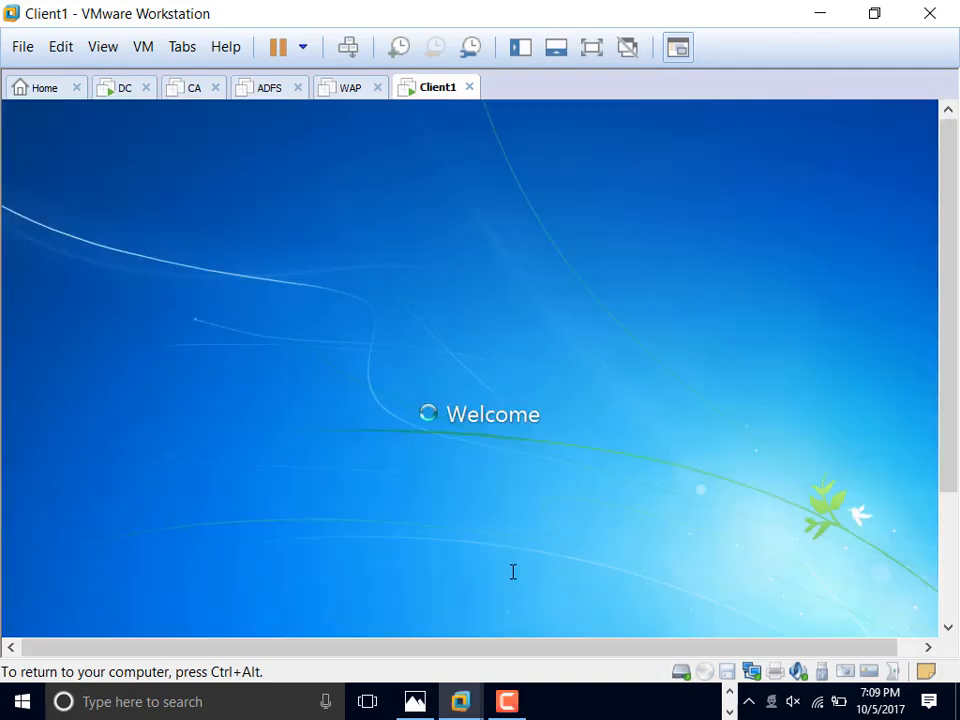
key(ctrl+alt)
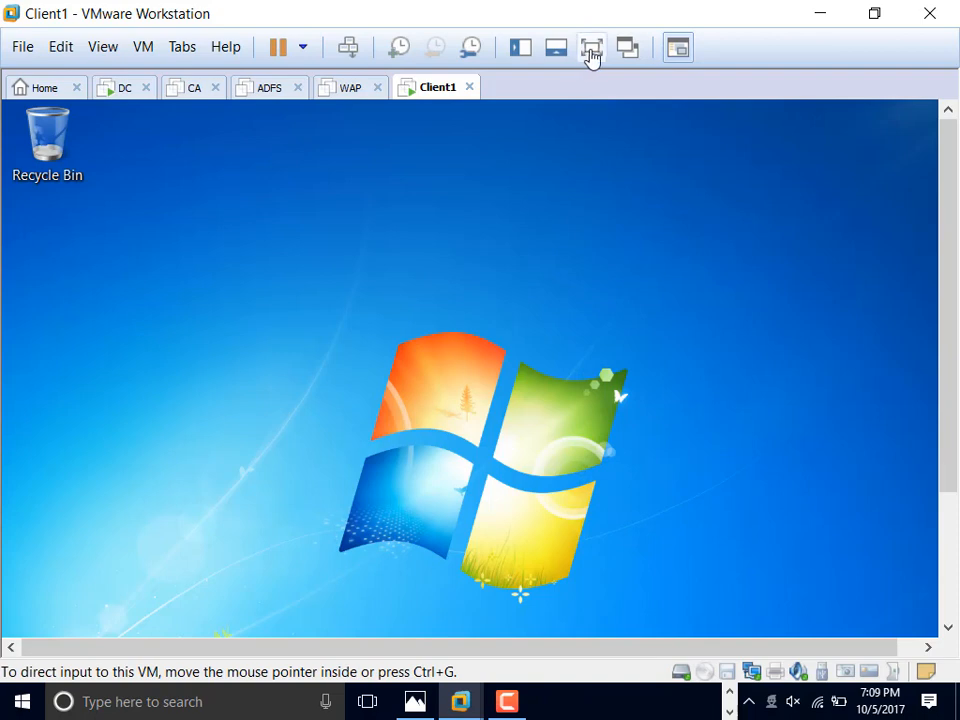
Step: Run ipconfig in a full-screen command prompt, confirming IPv4 192.168.55.7 and DNS suffix perkins.org
click(591, 50)
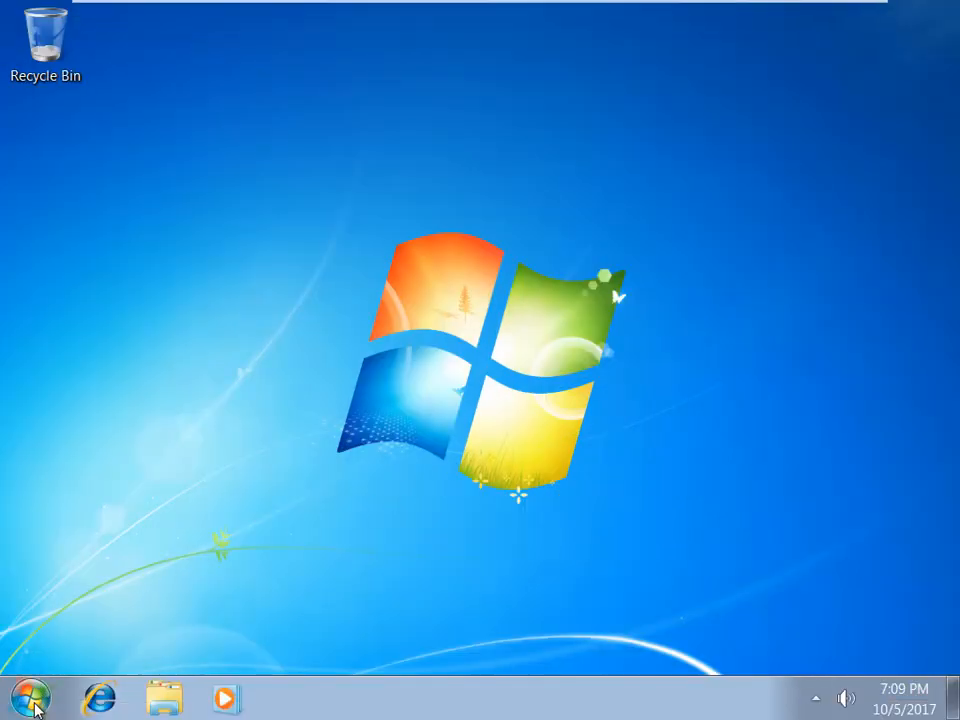
click(34, 702)
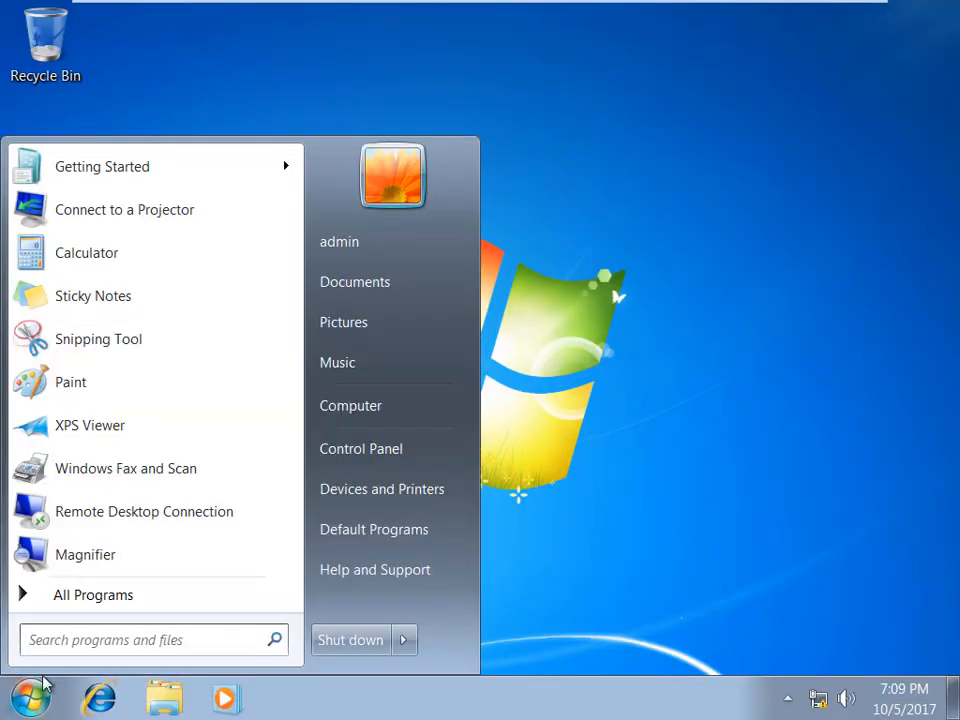
click(83, 636)
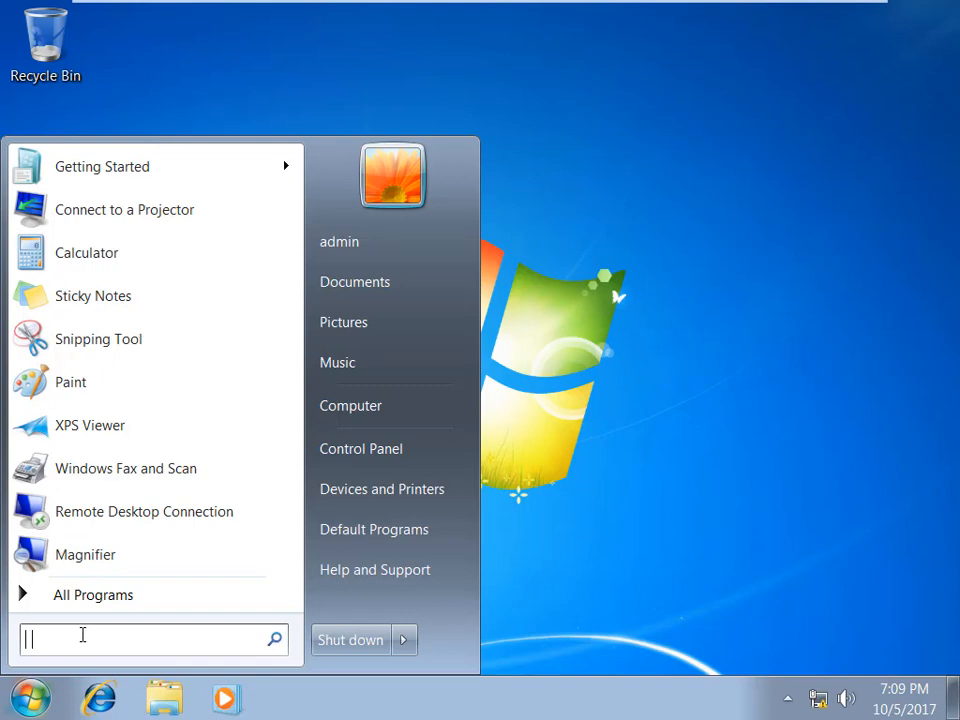
text(cmd)
key(Return)
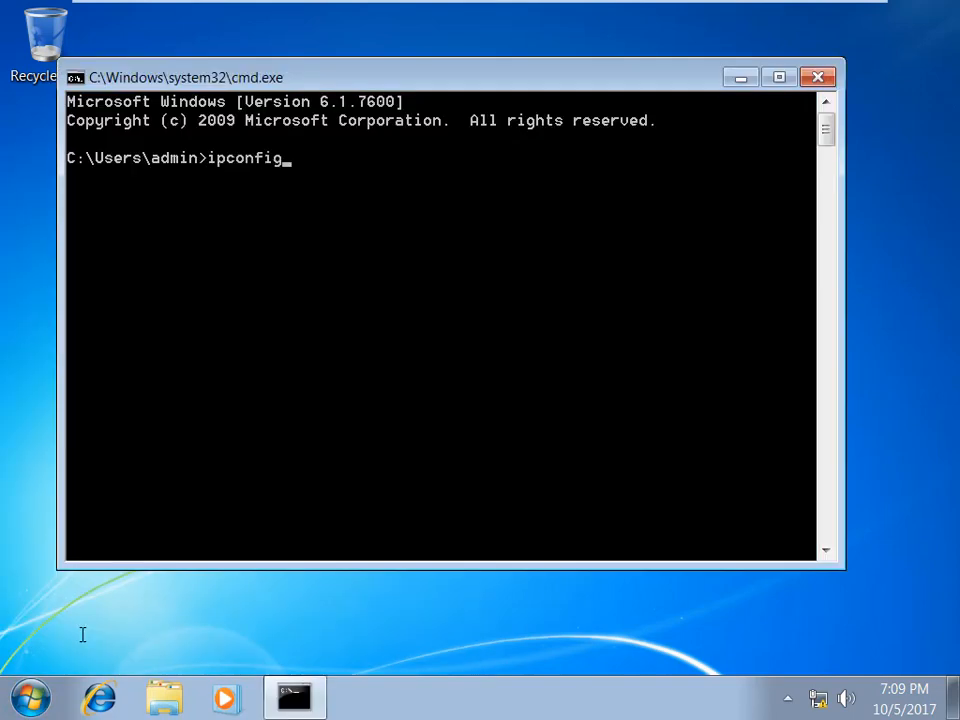
text(ipconfig)
key(Return)
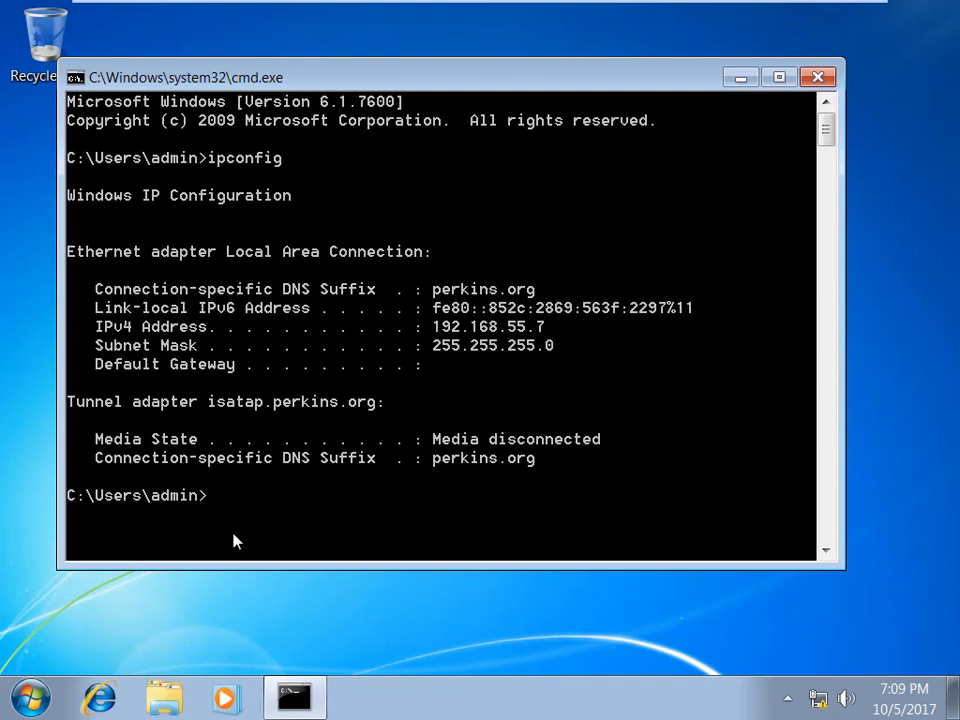
click(33, 682)
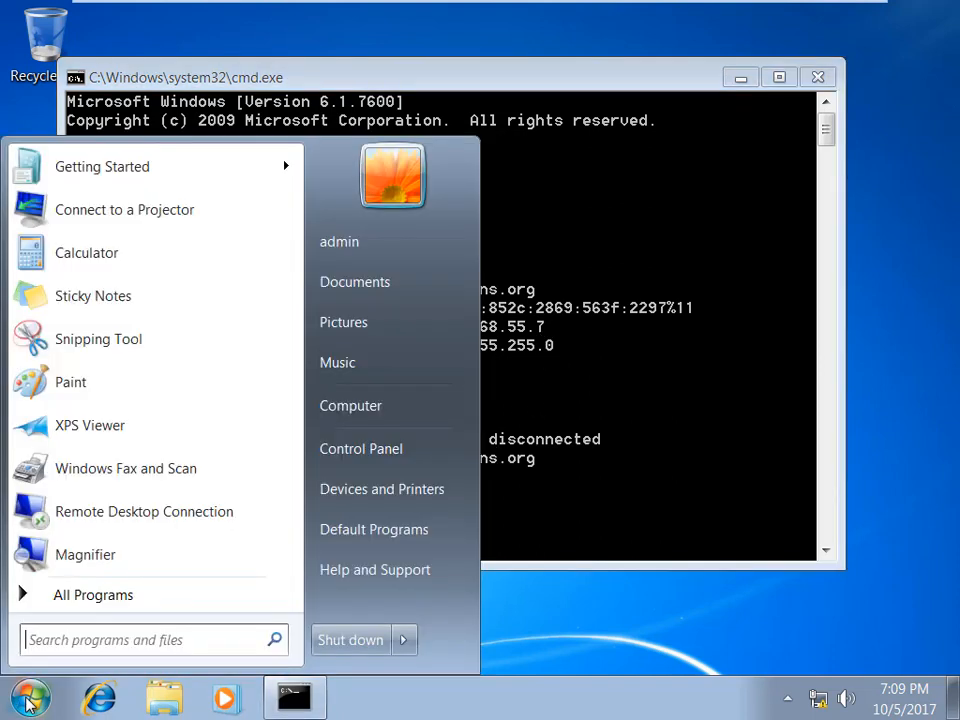
right_click(394, 412)
Step: Change the guest's computer name to Client1 in System Properties and choose Restart Later
click(492, 581)
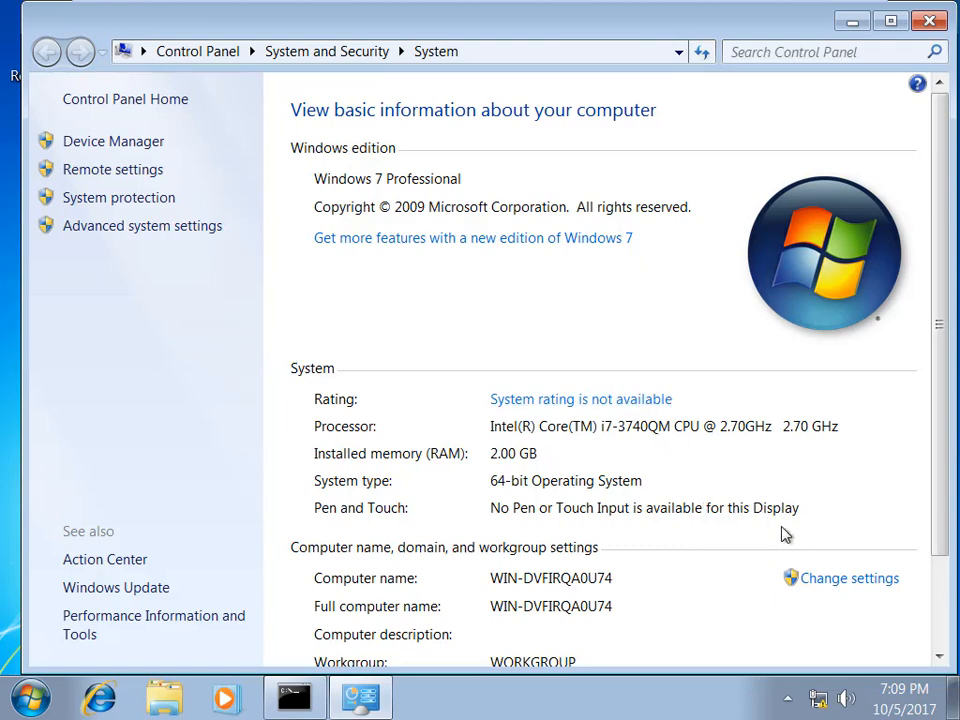
click(944, 564)
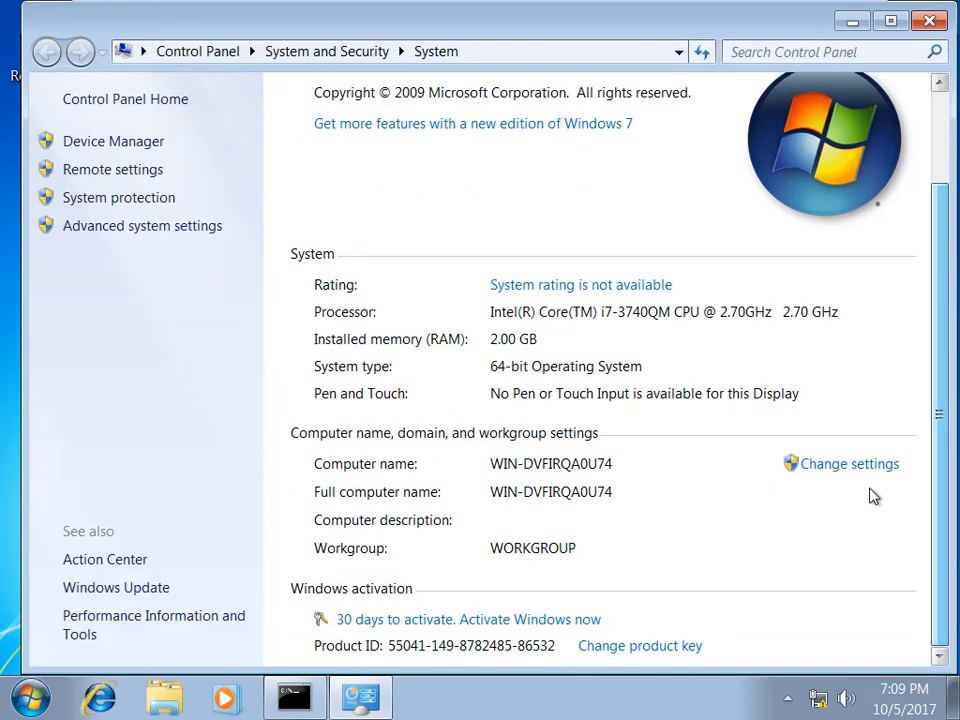
click(862, 466)
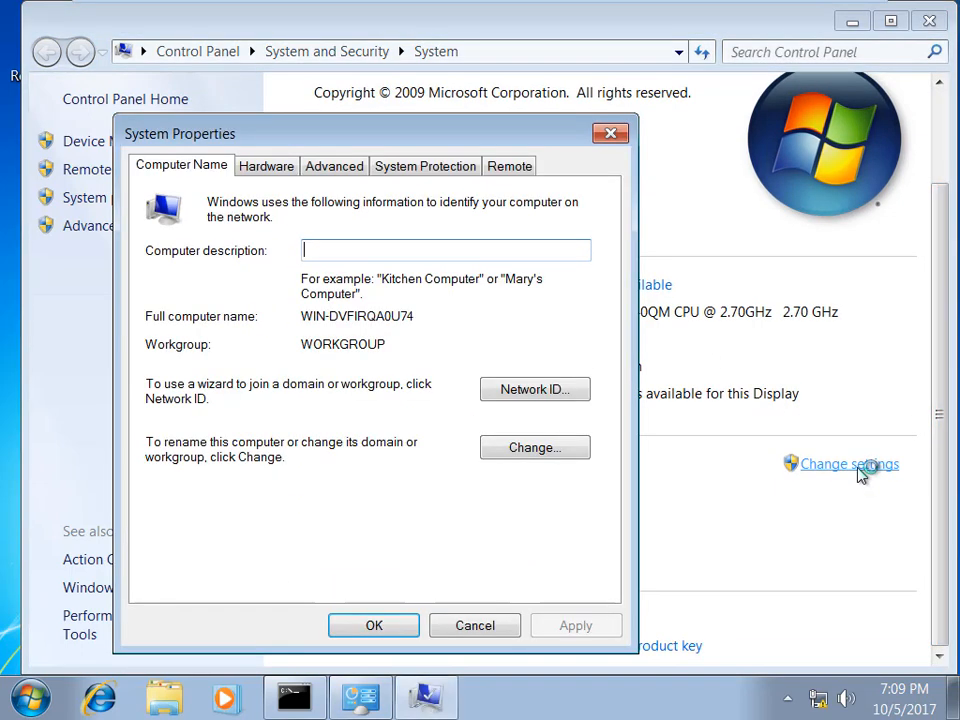
click(553, 450)
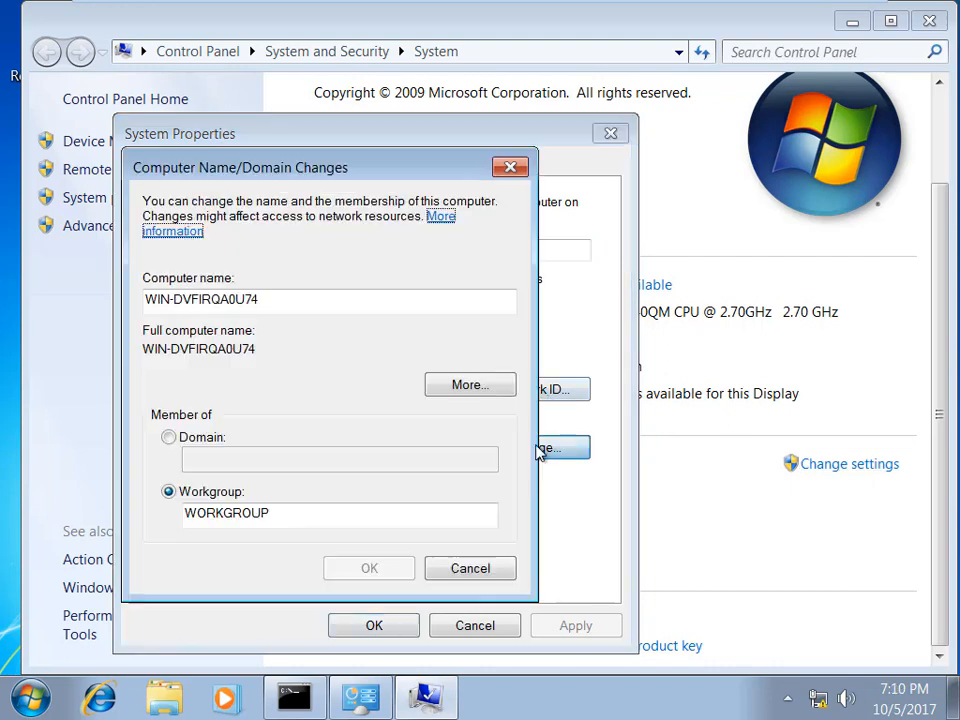
drag(289, 302, 115, 297)
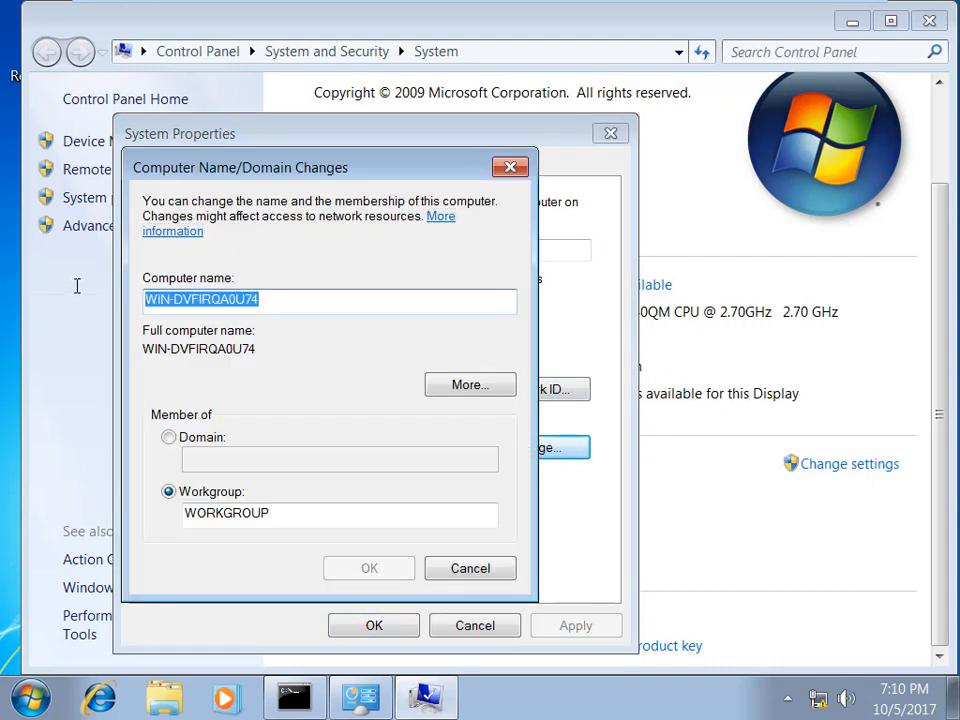
text(Client1)
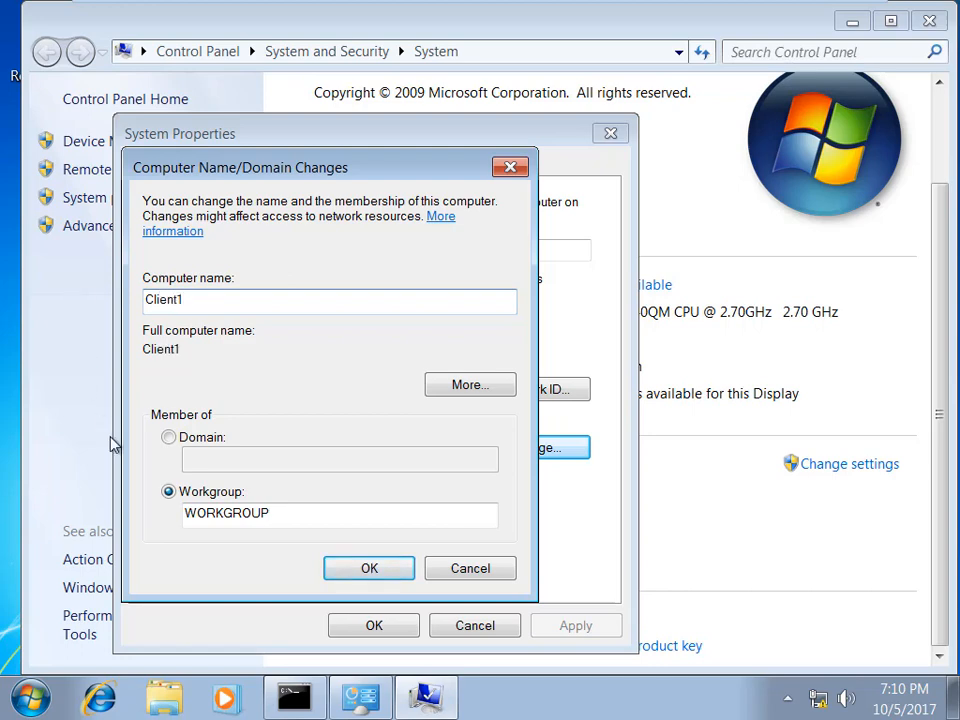
click(390, 575)
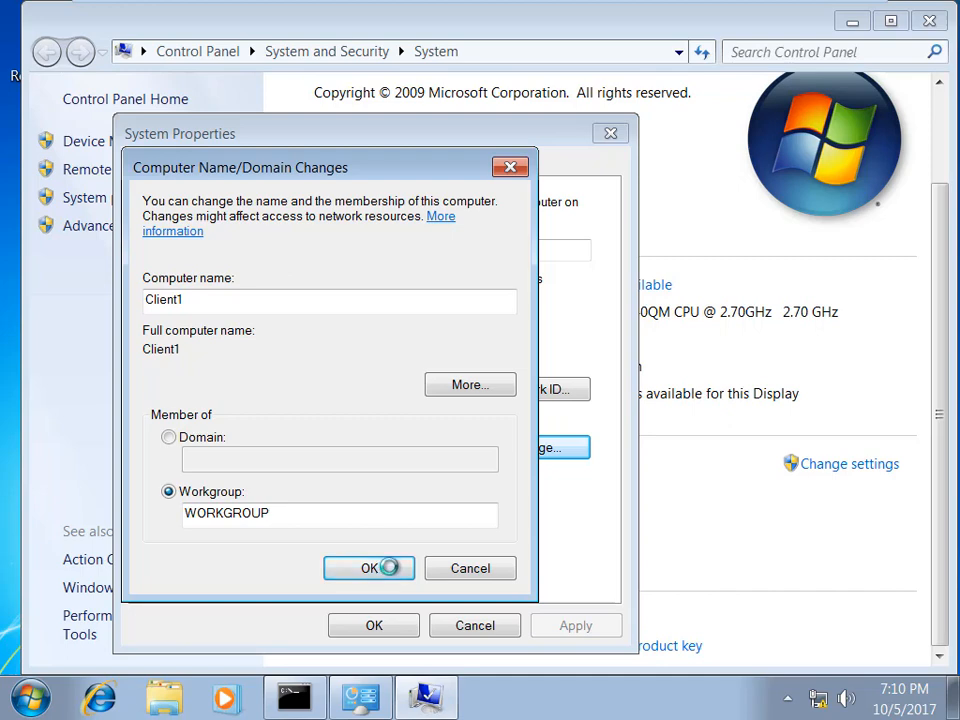
click(636, 385)
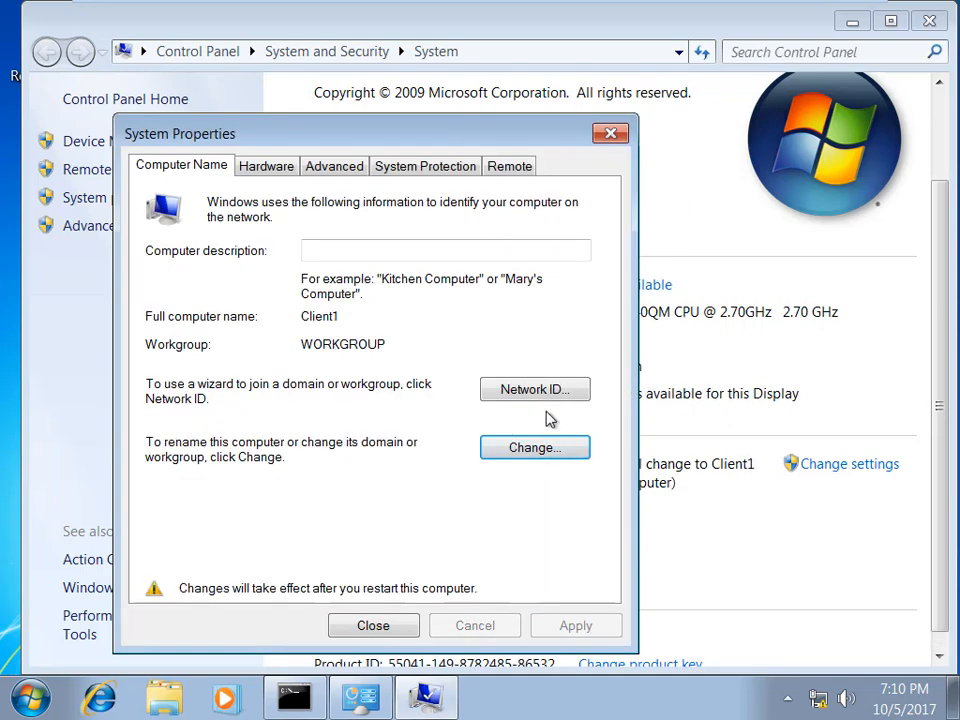
click(385, 626)
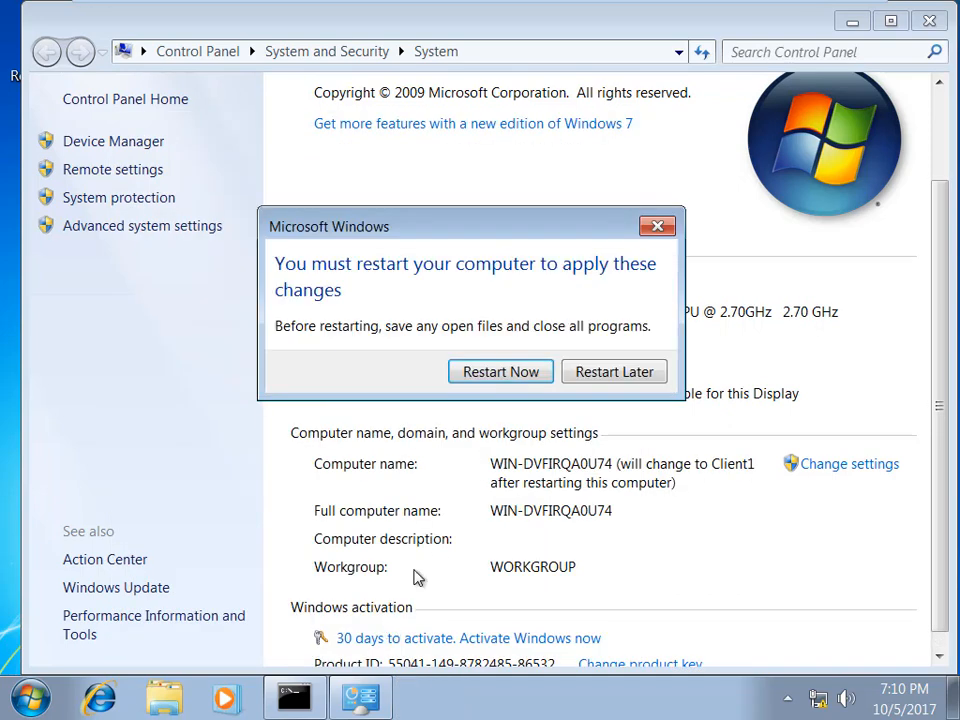
click(614, 372)
Step: Leave full-screen mode and close the Control Panel System window in the guest
mouse_move(768, 8)
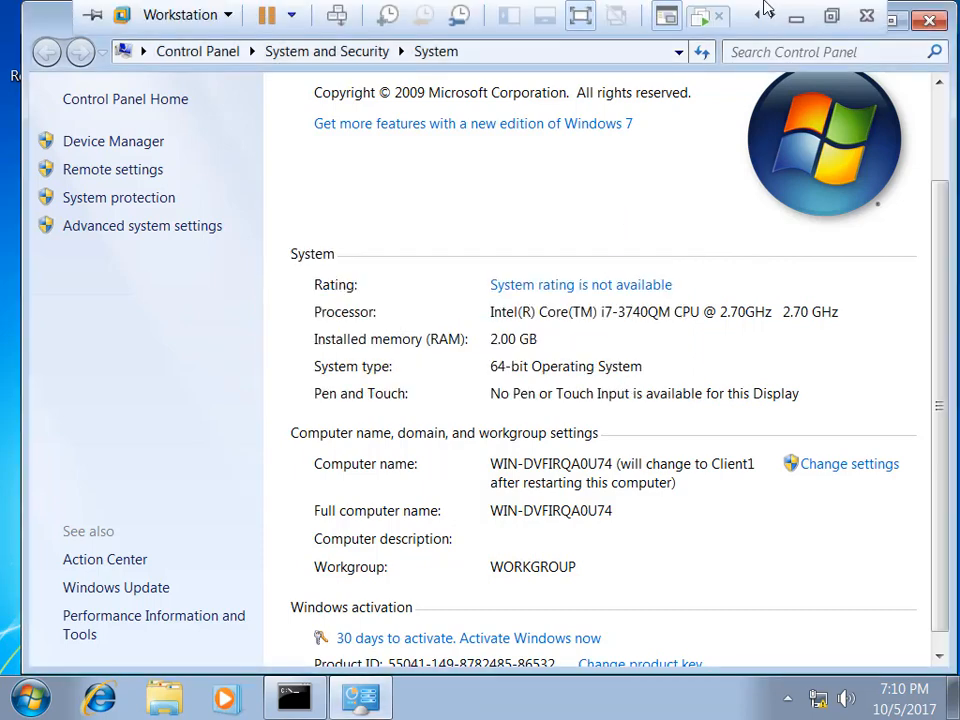
click(843, 16)
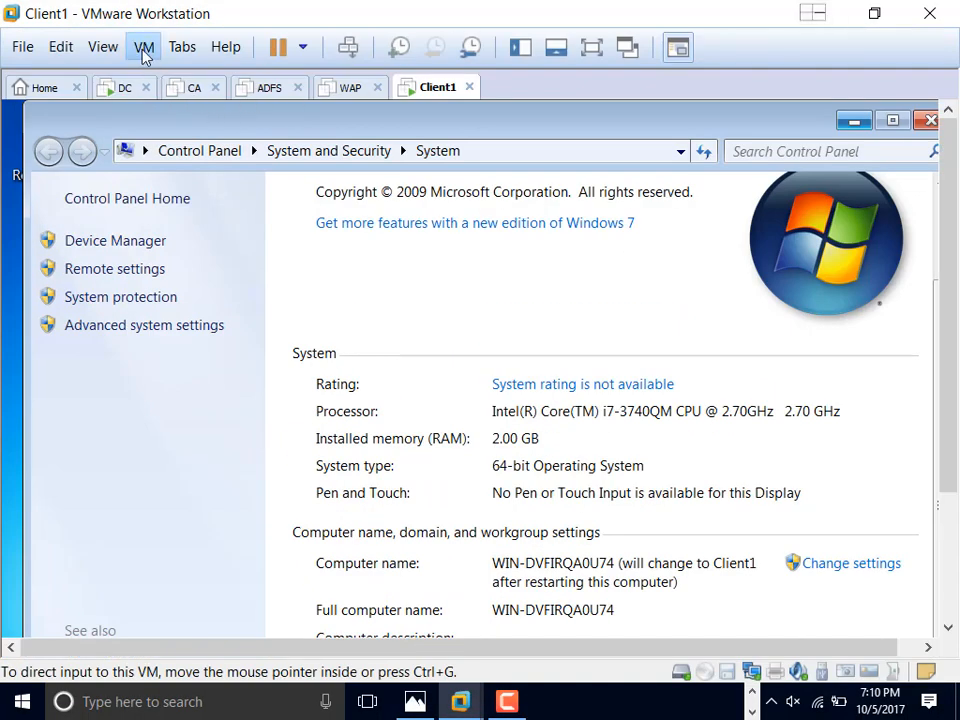
click(144, 47)
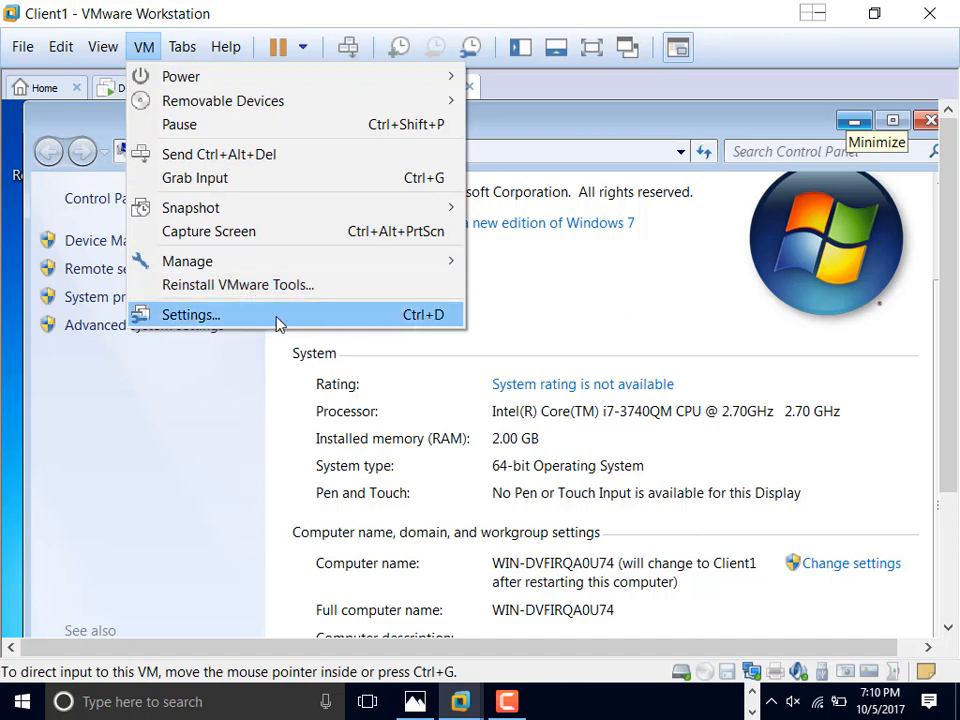
click(784, 321)
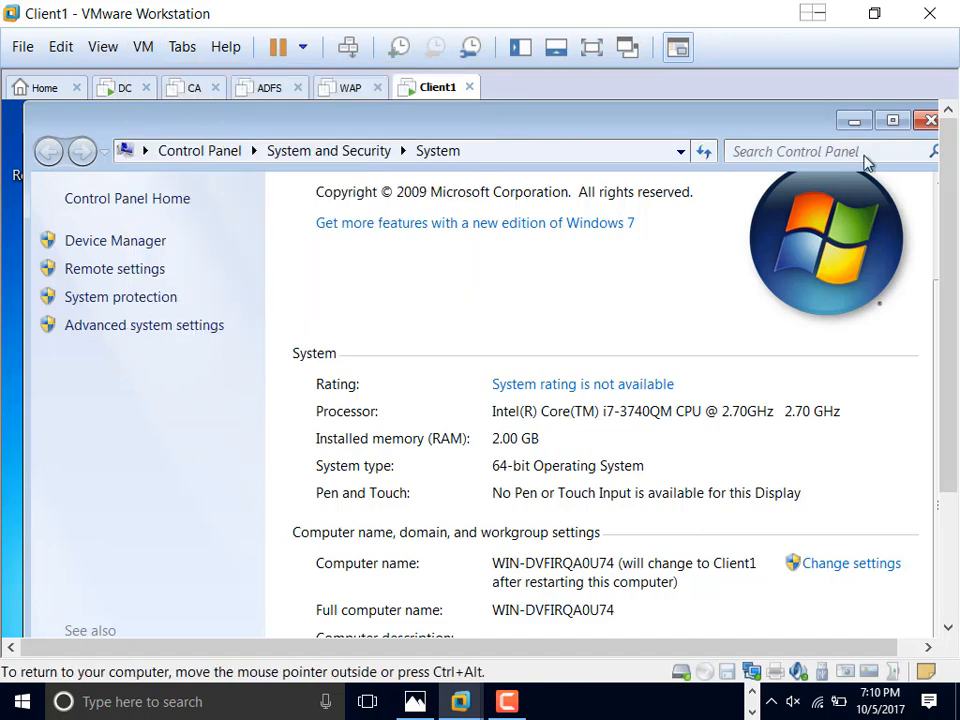
click(929, 120)
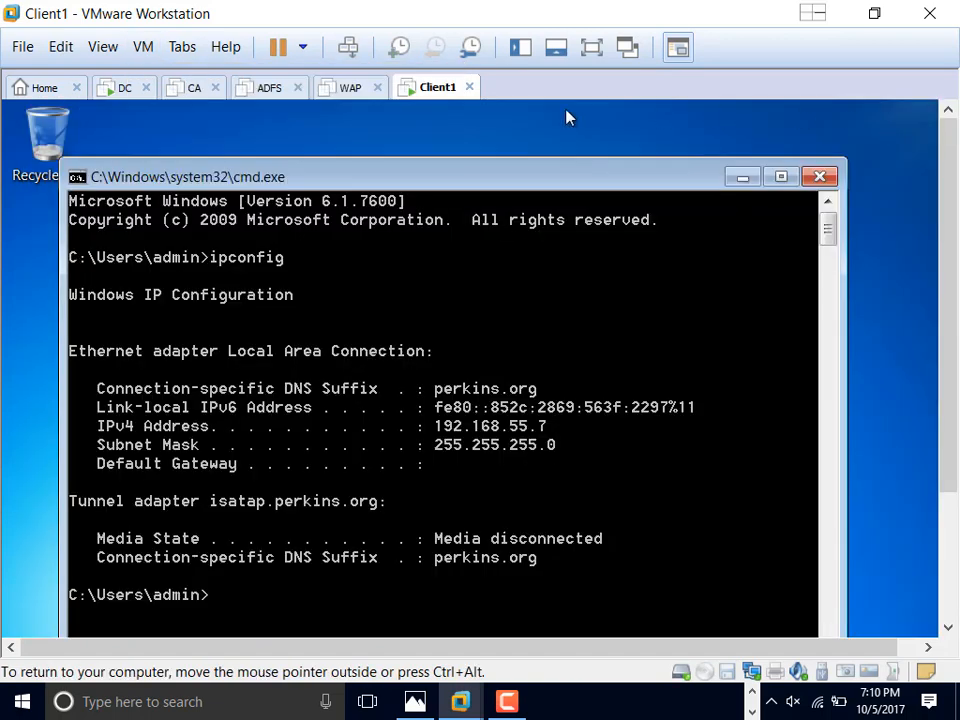
Step: Restart the Client1 guest via VM > Power > Restart Guest and confirm
click(142, 47)
mouse_move(205, 78)
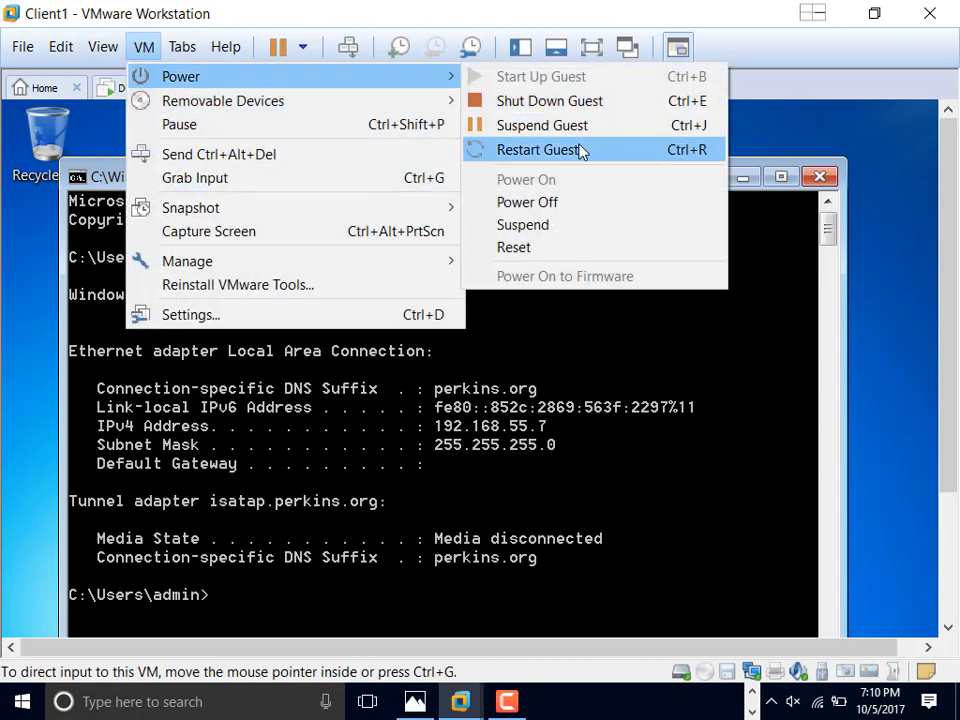
click(580, 150)
click(519, 402)
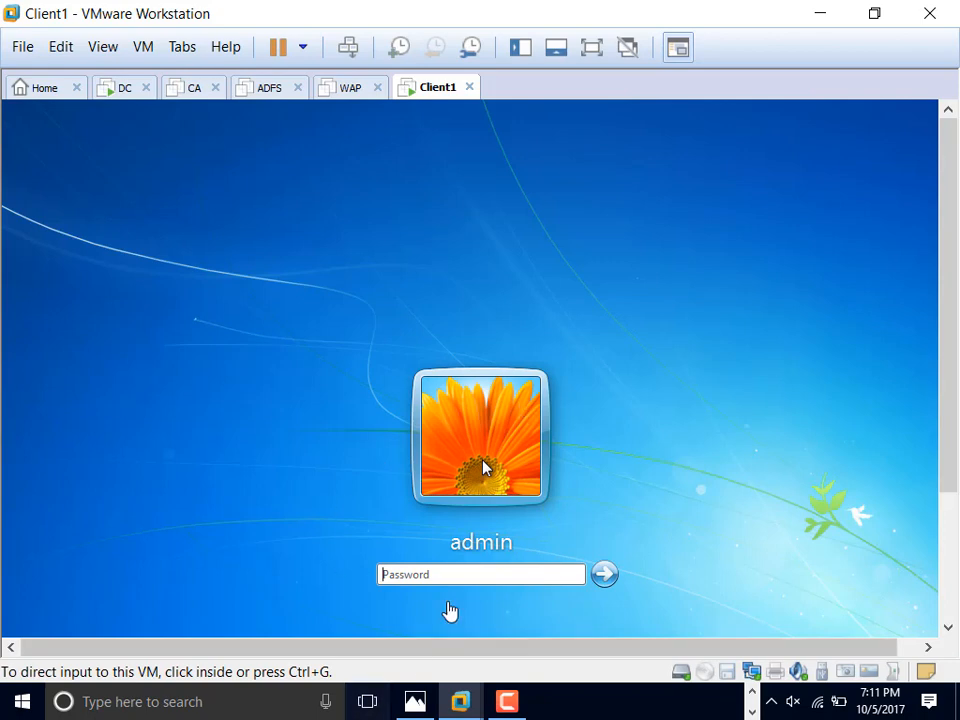
Step: Sign back in as admin with the password and switch Client1 to full-screen view
click(474, 574)
text(P)
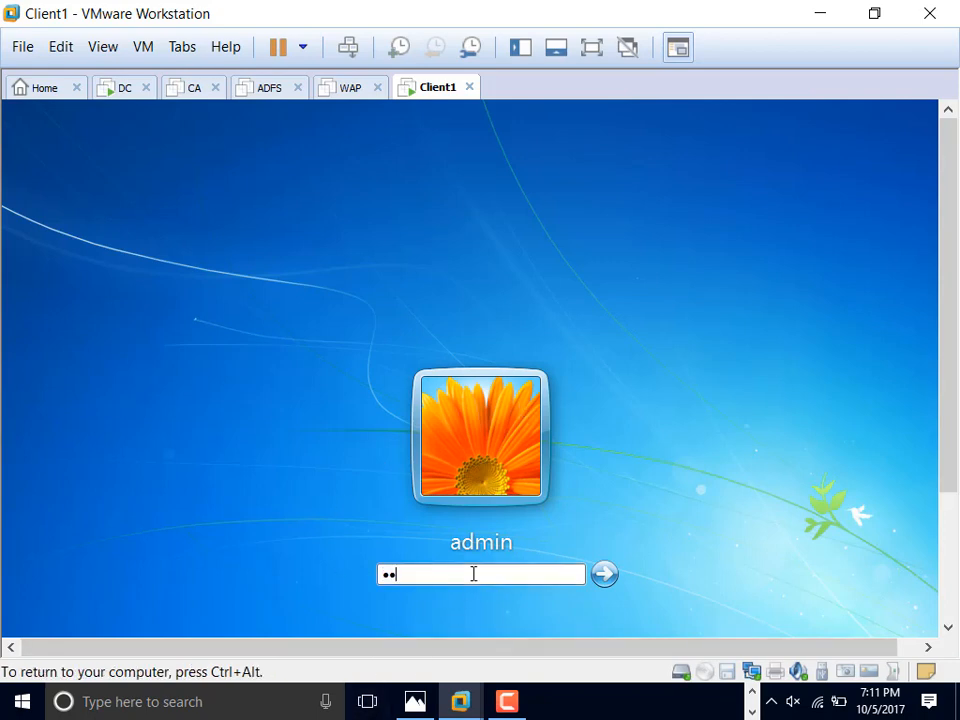
key(Return)
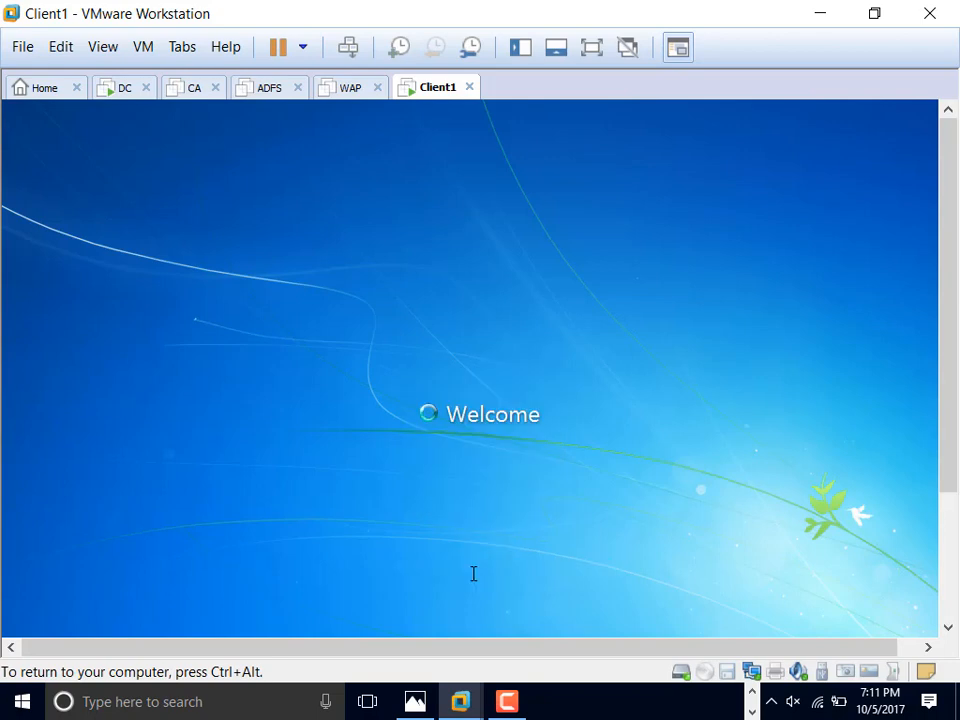
key(ctrl+alt)
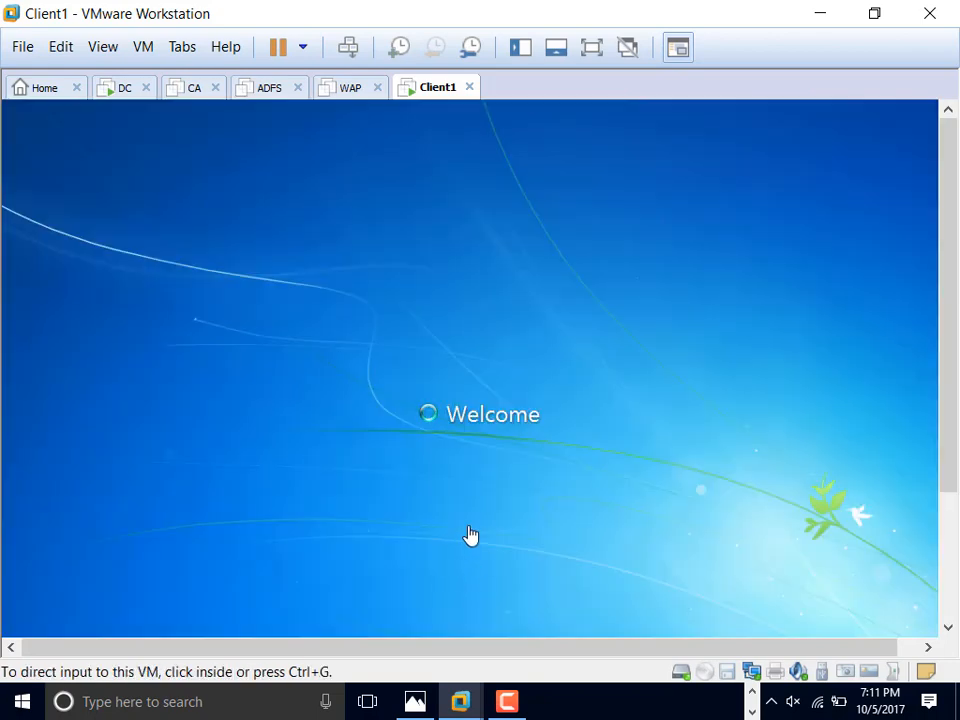
click(581, 486)
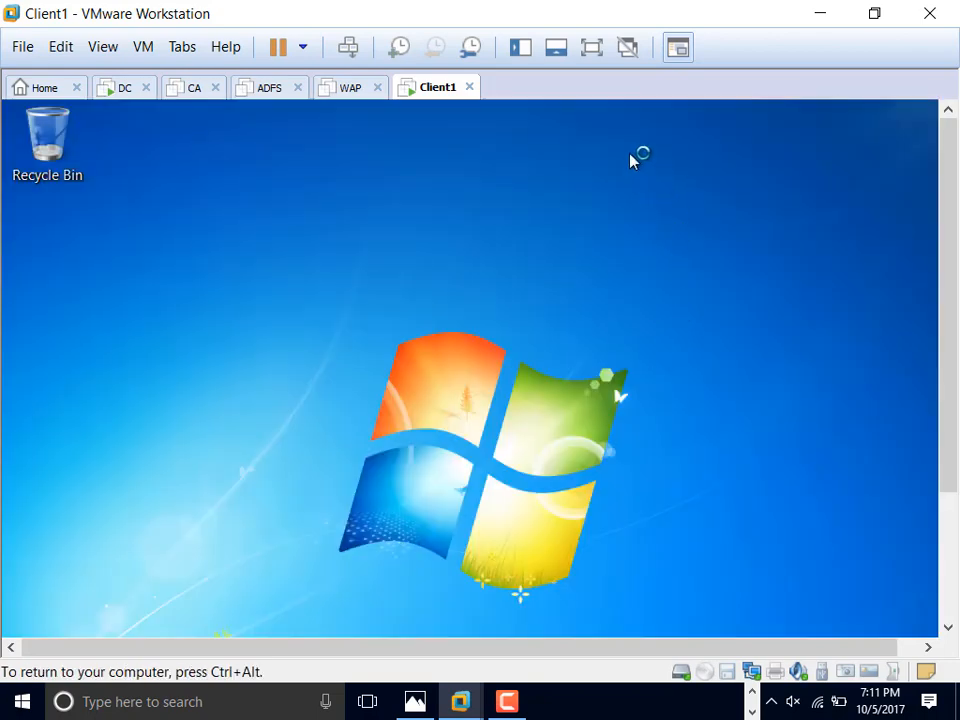
key(ctrl+alt)
click(593, 47)
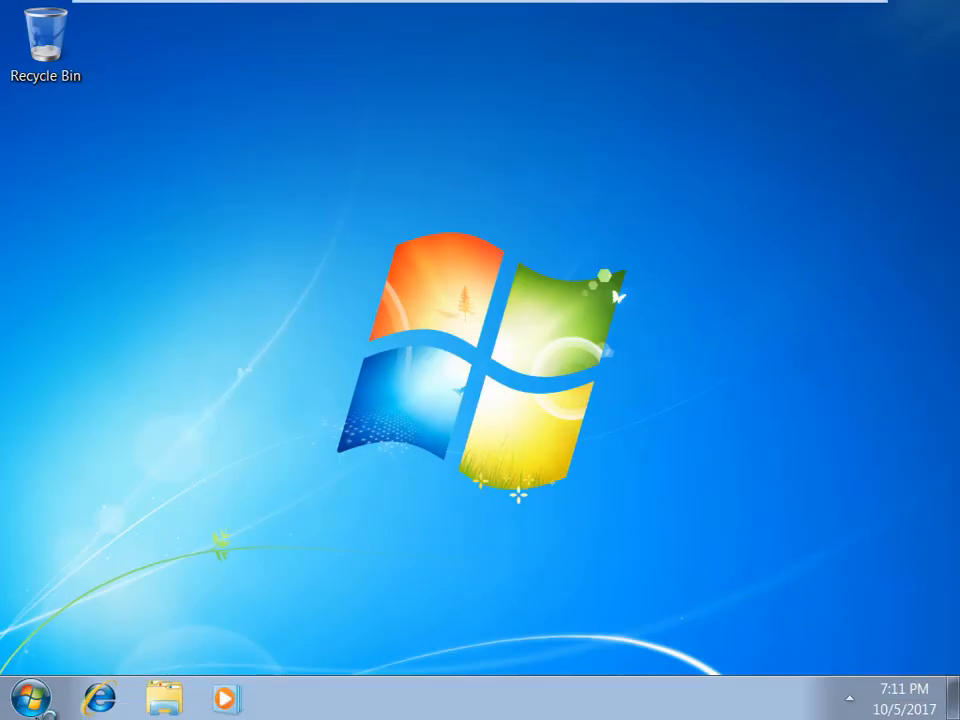
Step: Open Client1's Computer Name/Domain Changes dialog from Computer Properties and select Domain membership
key(super)
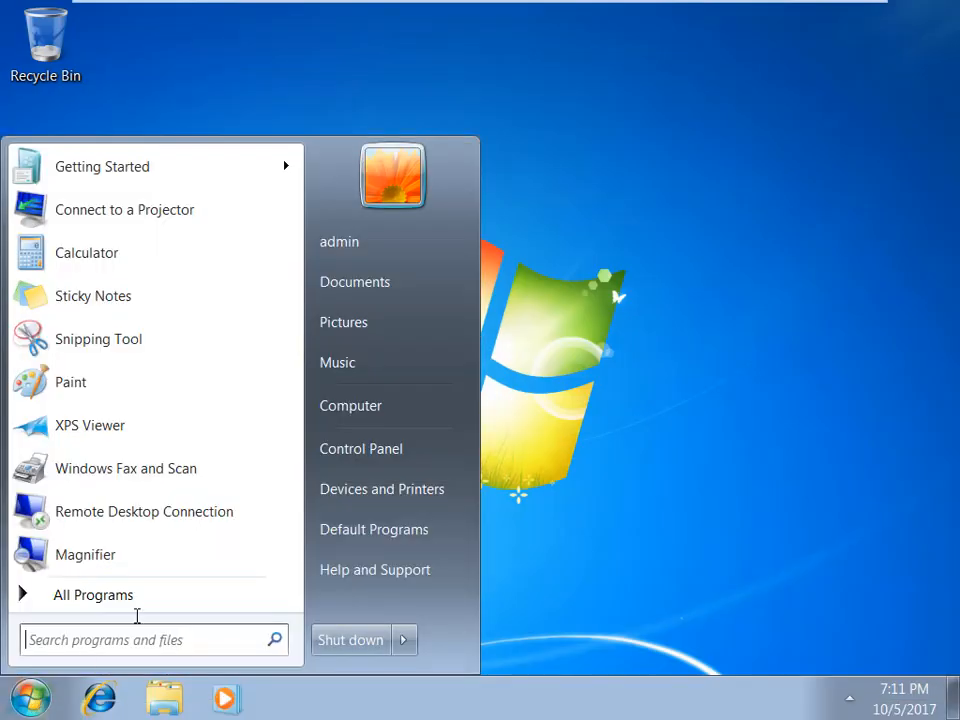
right_click(368, 410)
click(478, 578)
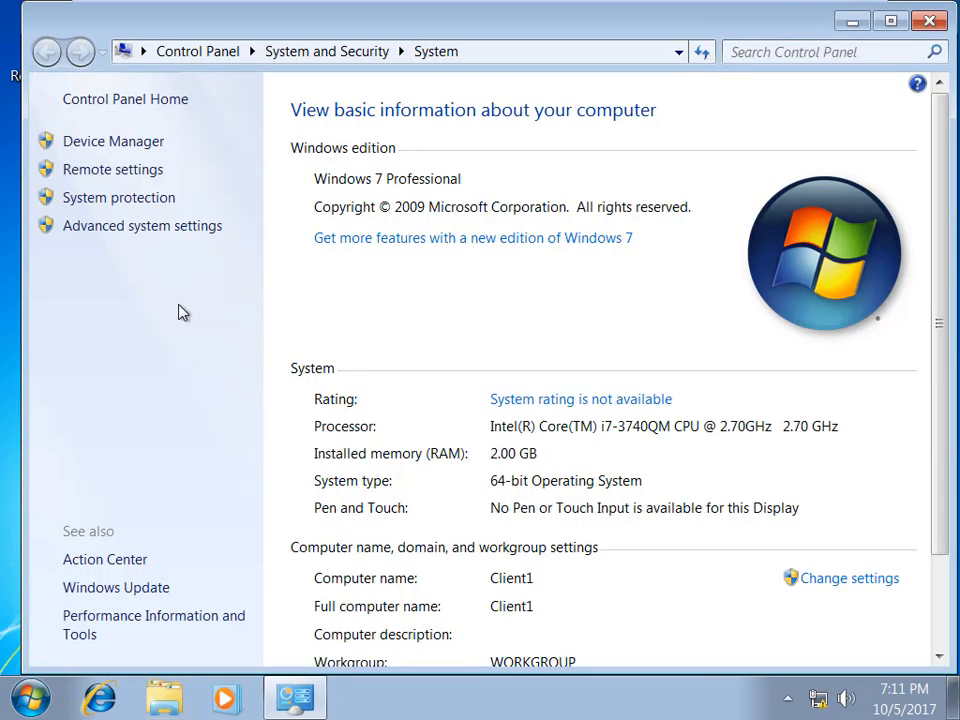
click(843, 582)
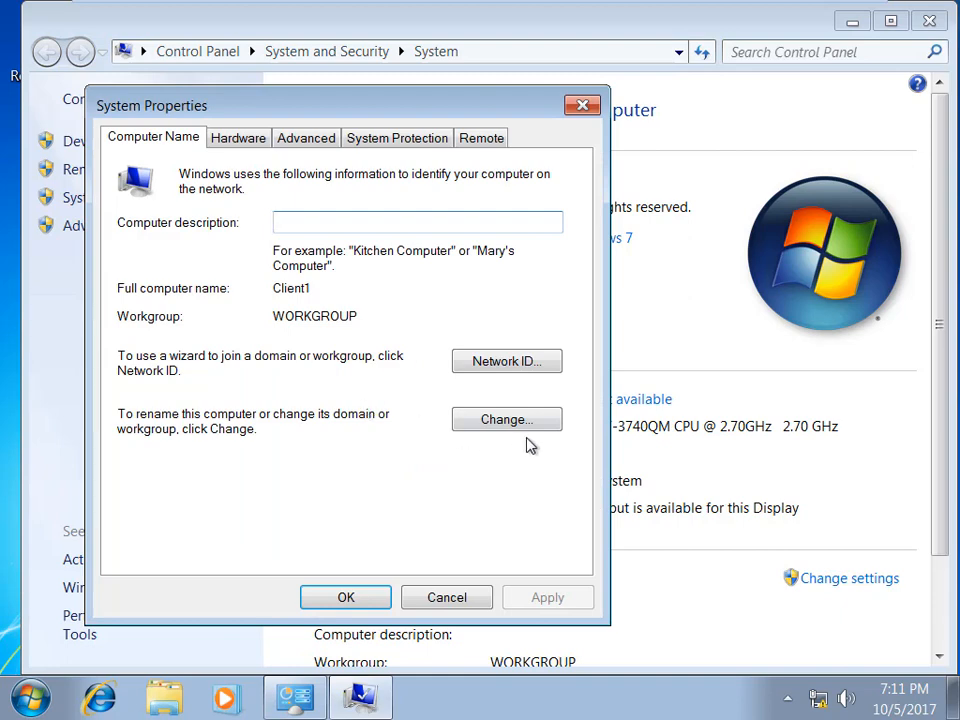
click(521, 420)
click(140, 409)
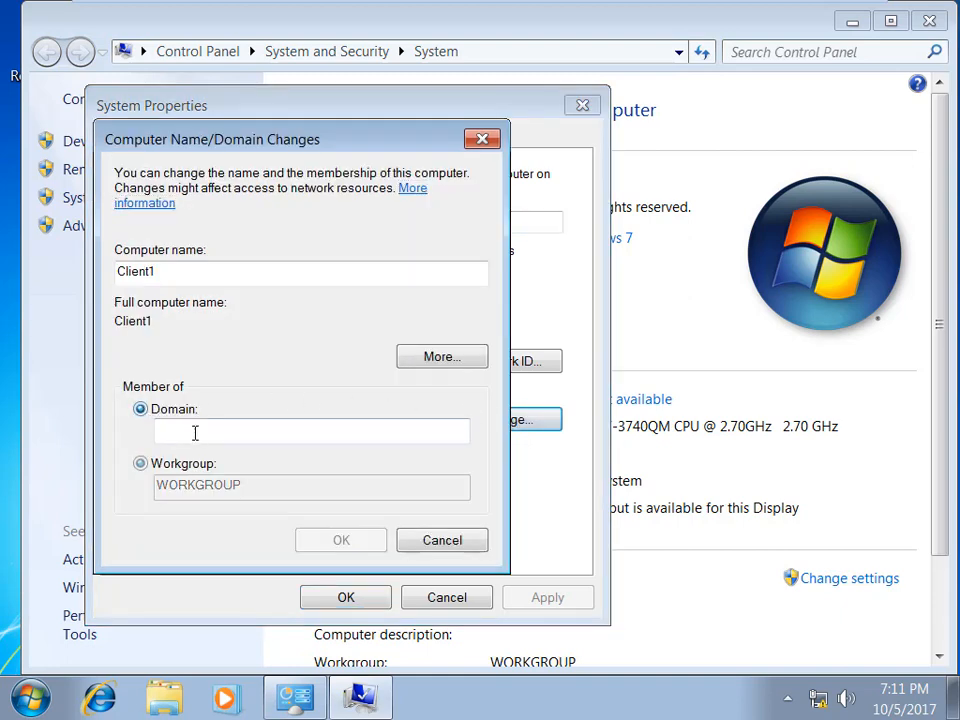
Step: Join Client1 to perkins.org with domain administrator credentials and acknowledge the welcome and restart notices
click(163, 430)
text(perkins.org)
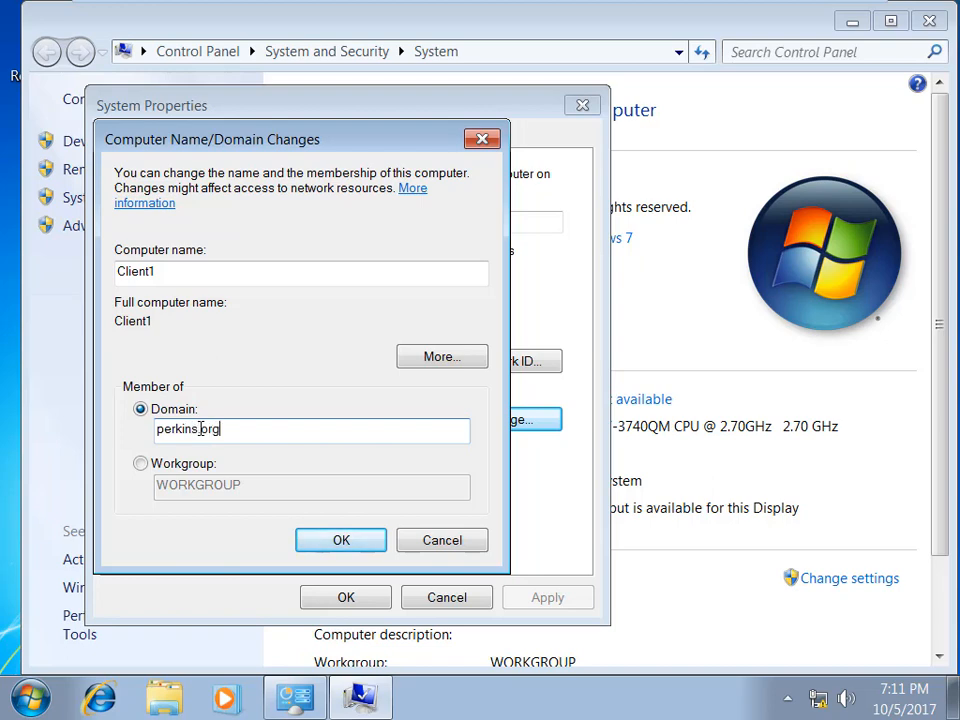
key(Return)
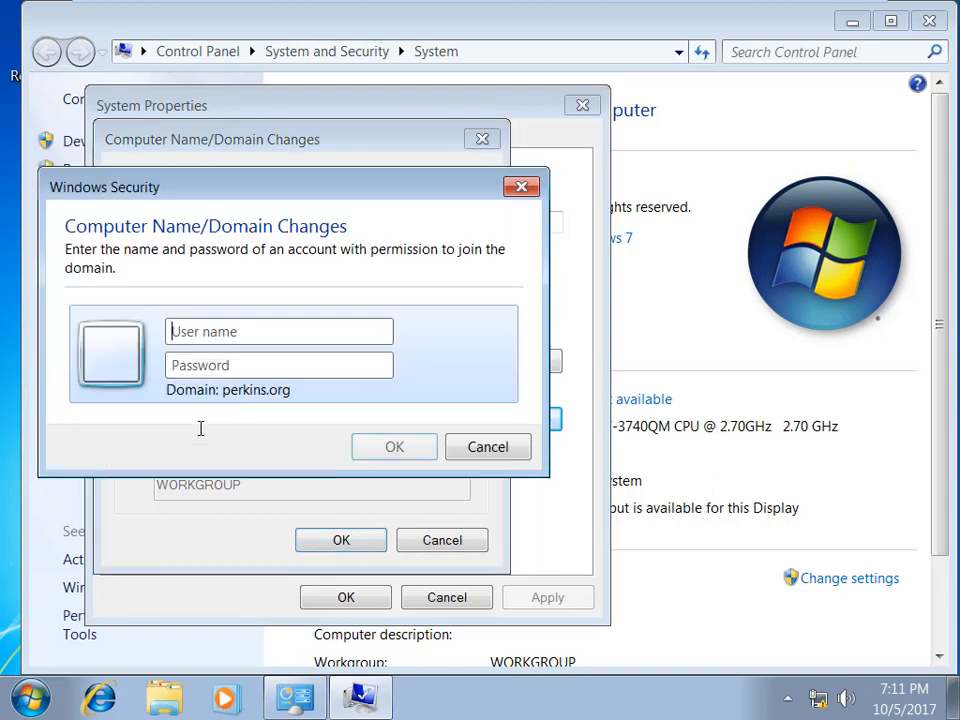
text(administrato)
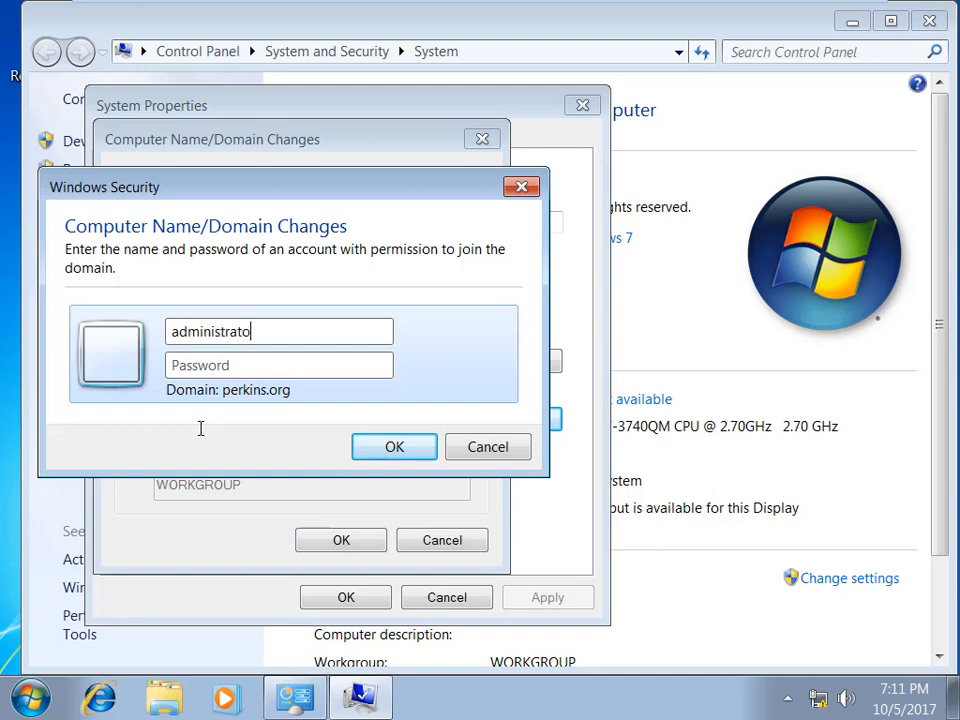
text(●)
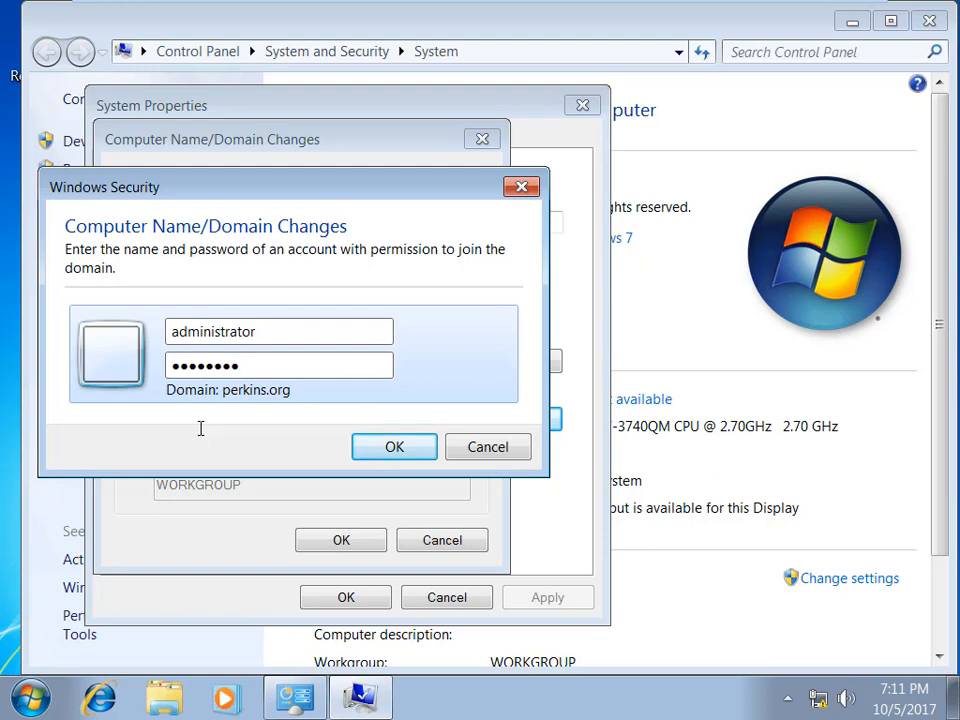
click(381, 454)
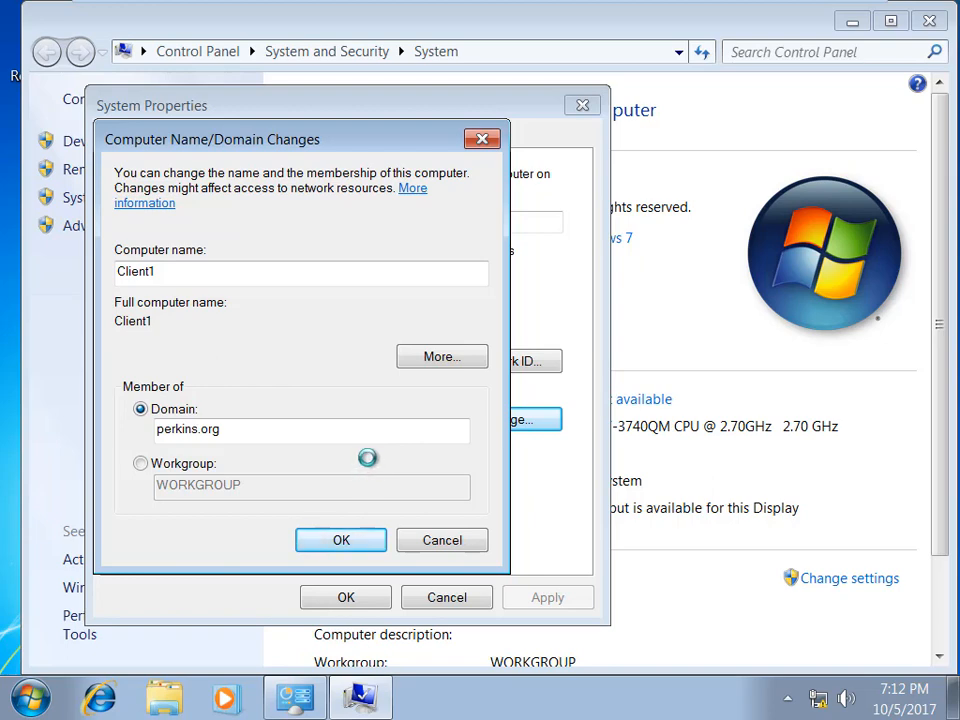
click(602, 435)
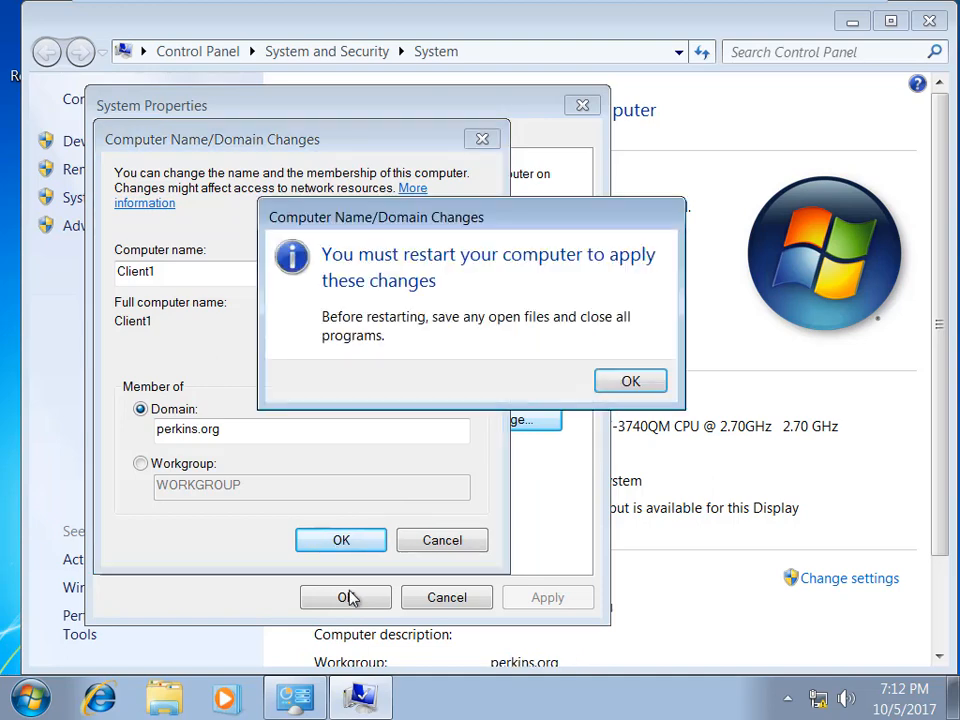
click(628, 390)
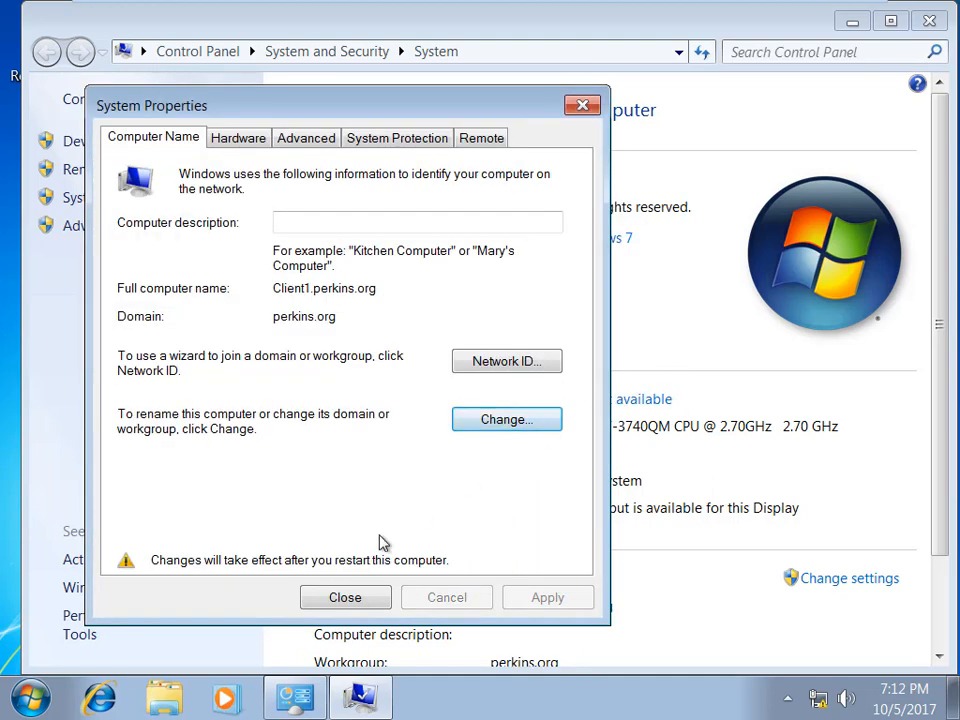
click(345, 598)
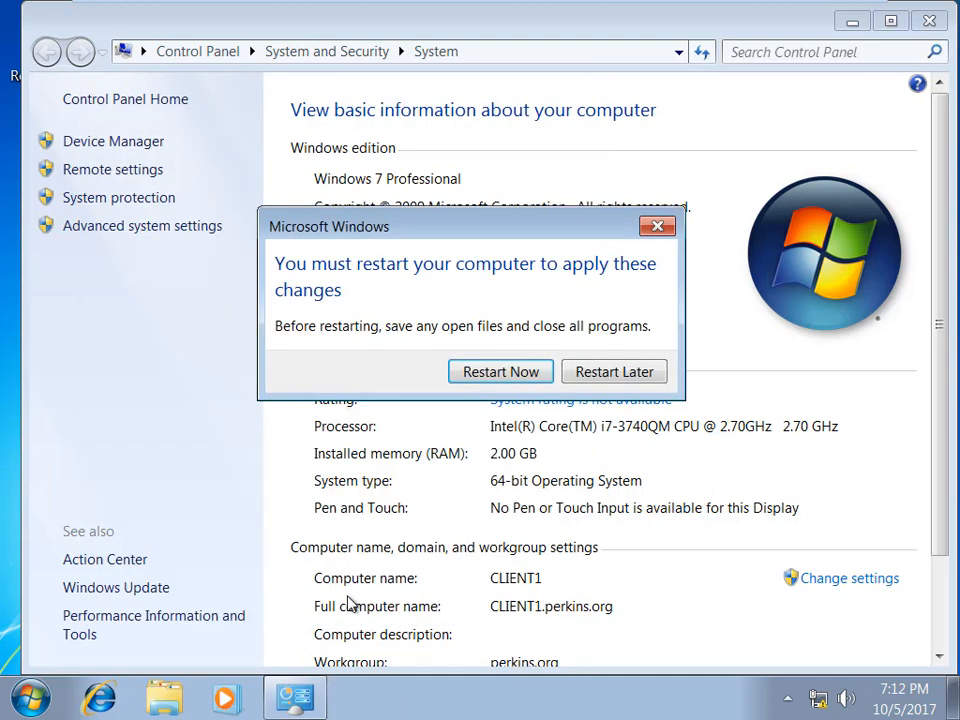
Step: Restart Client1 now and return Workstation to a restored, windowed view
click(525, 376)
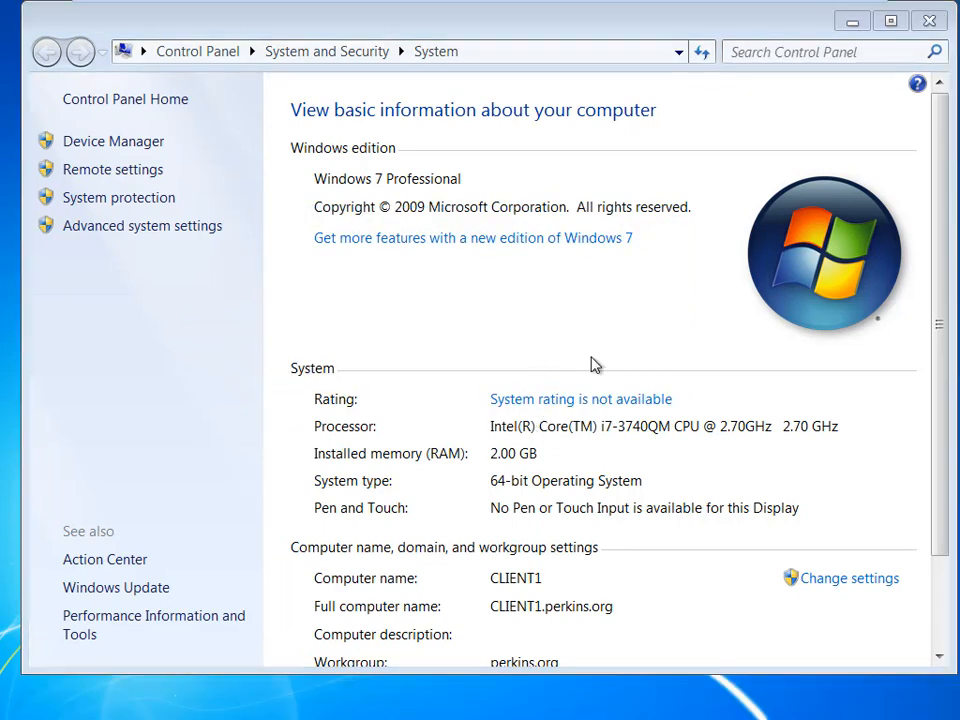
mouse_move(713, 8)
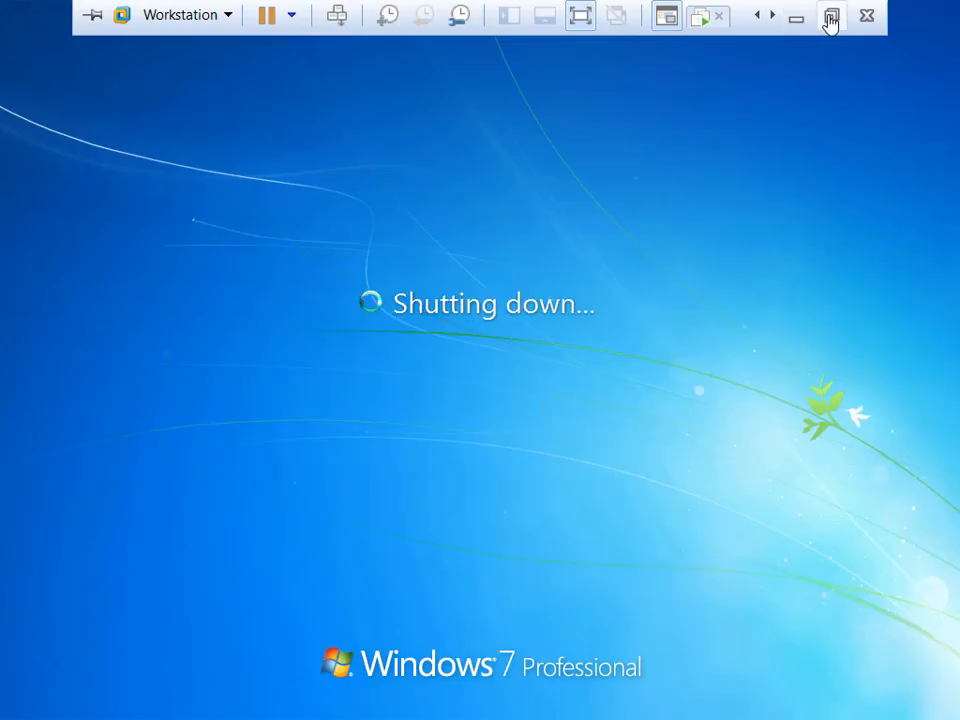
click(829, 17)
double_click(482, 17)
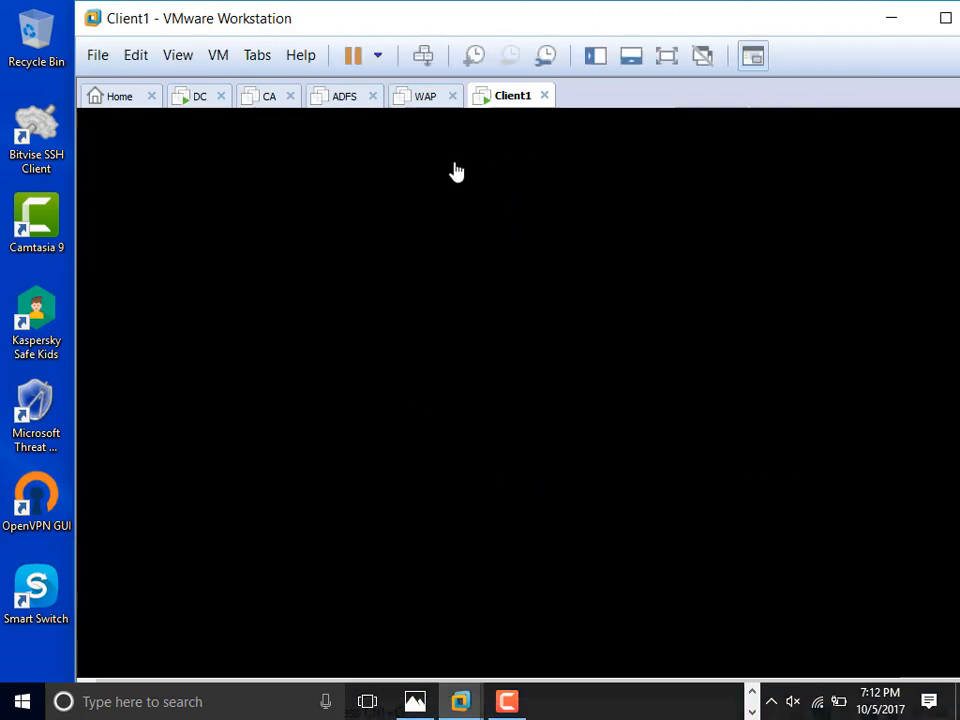
Step: Switch to the DC virtual machine, unlock it and sign in with the administrator password
click(199, 97)
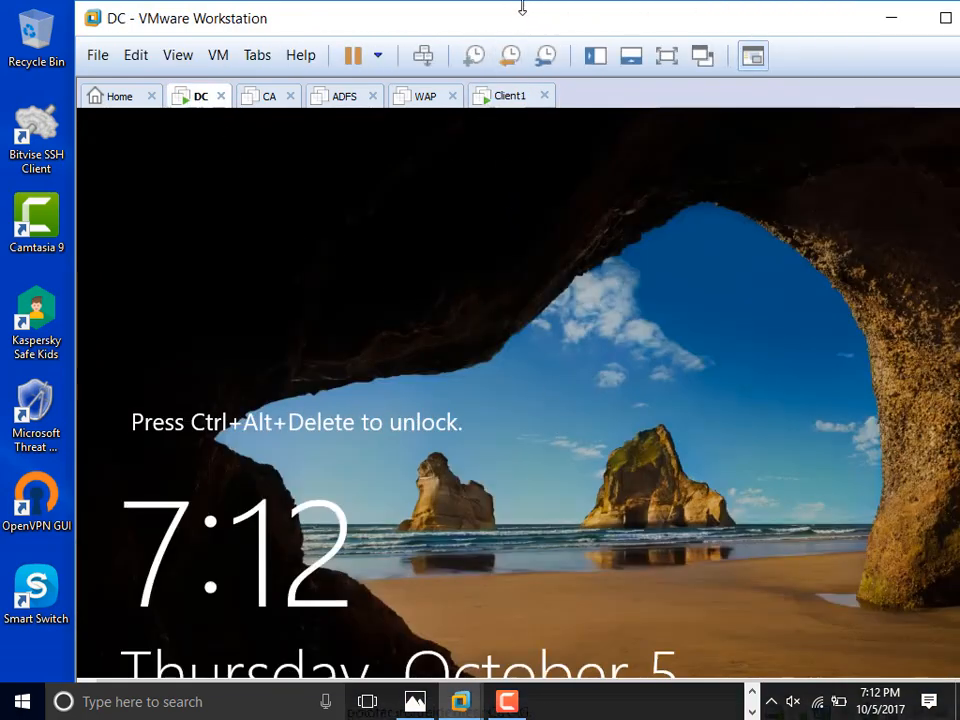
drag(517, 27, 463, 14)
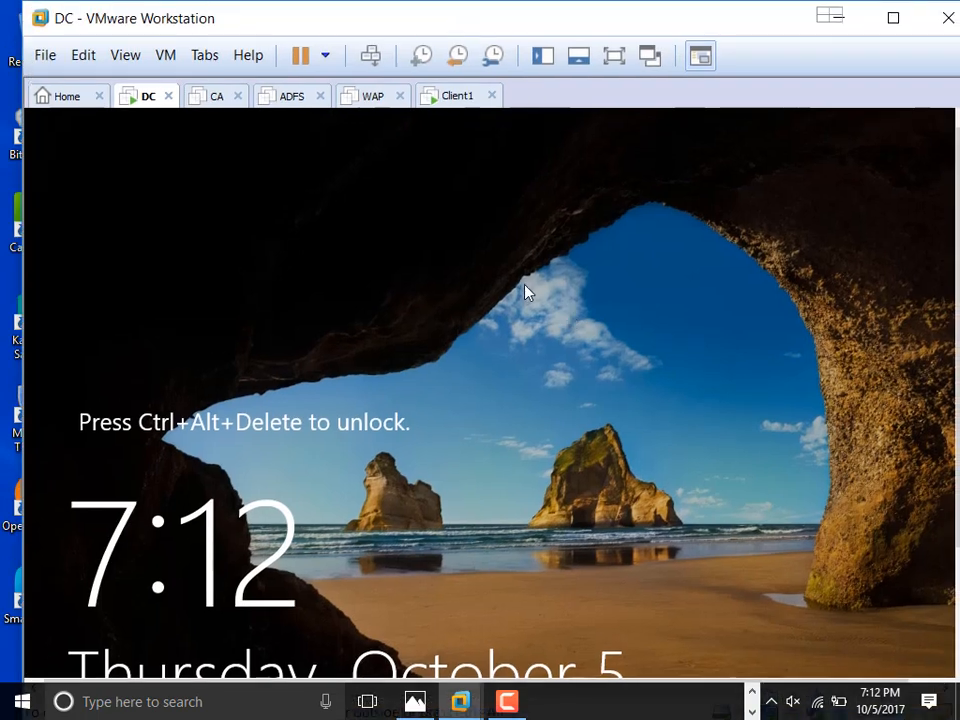
click(166, 55)
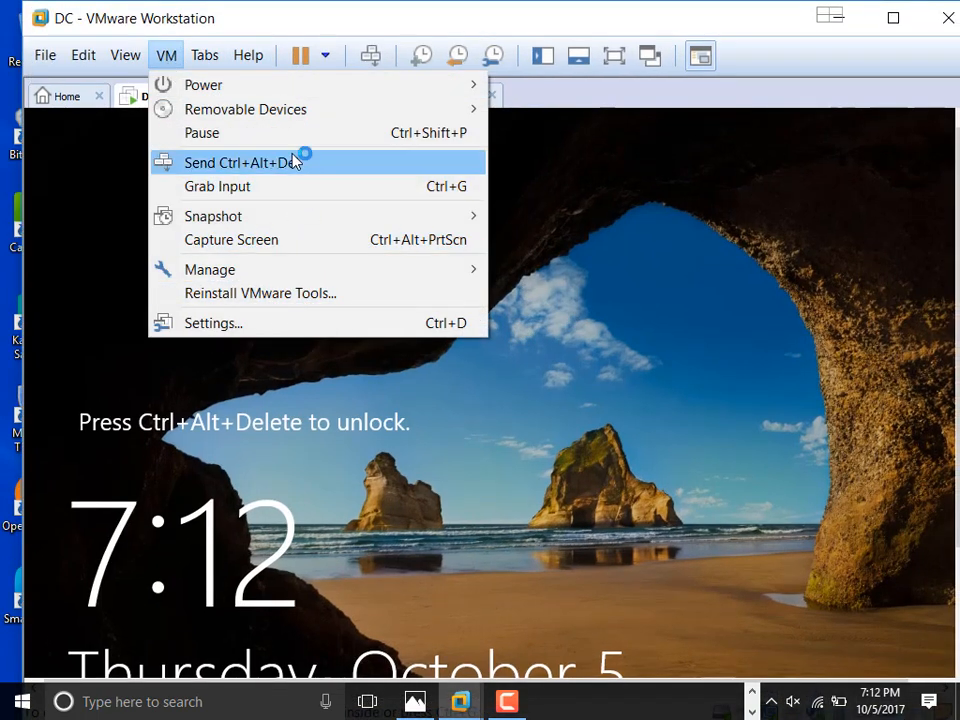
click(332, 163)
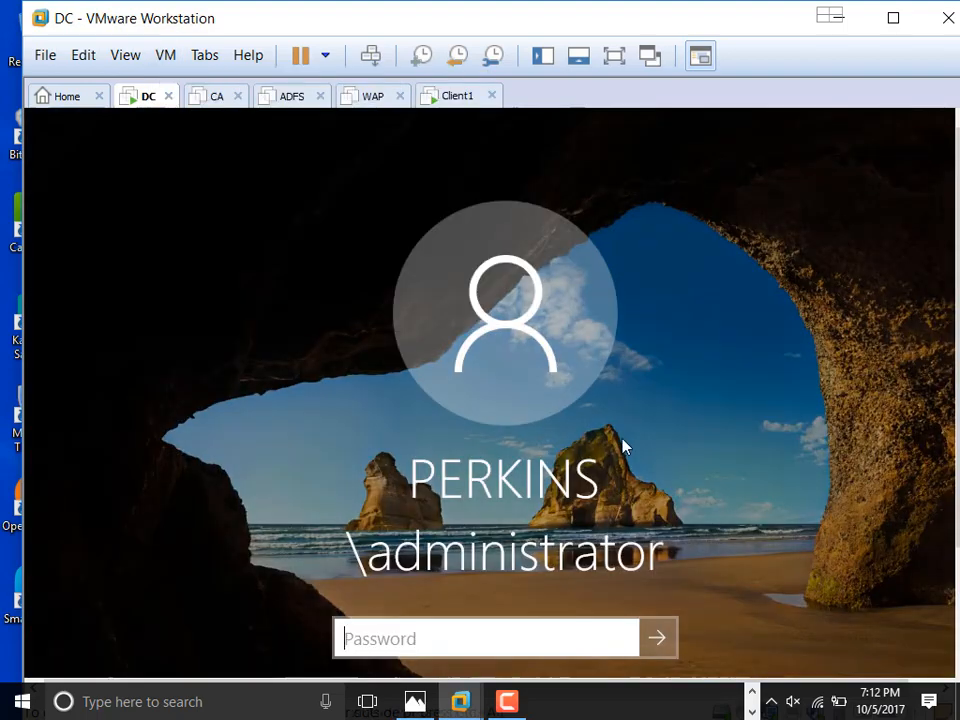
text(P)
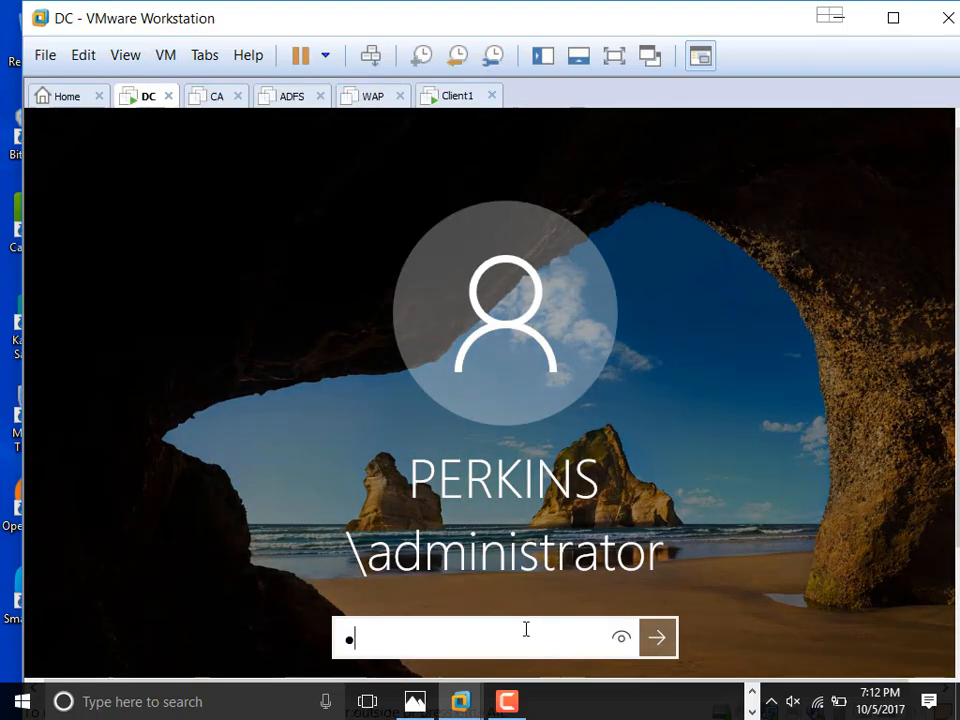
text(••••)
text(d)
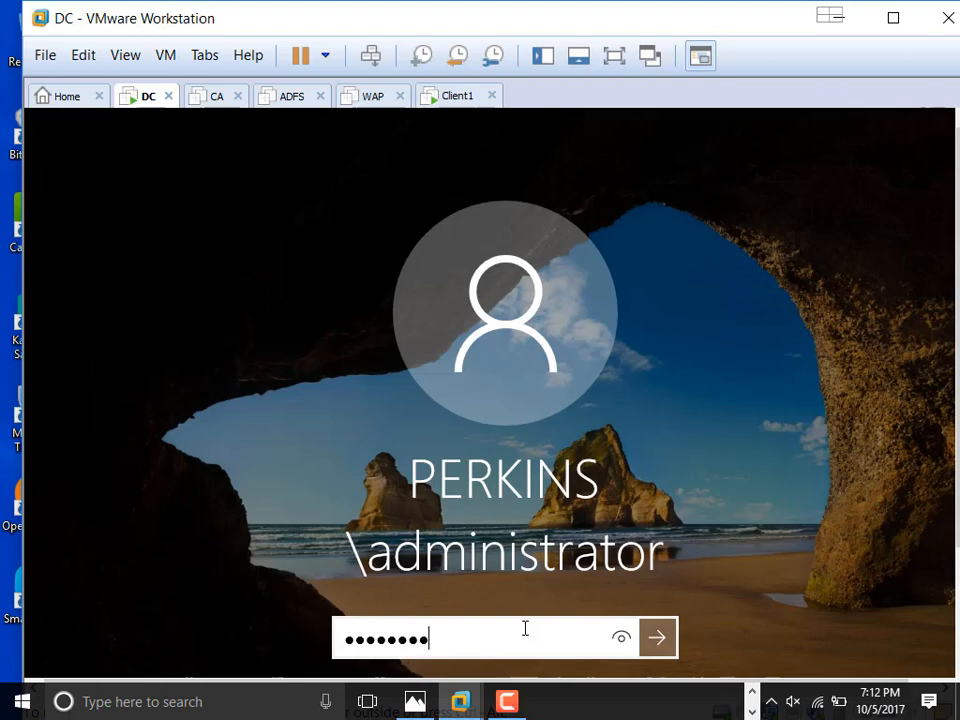
key(Return)
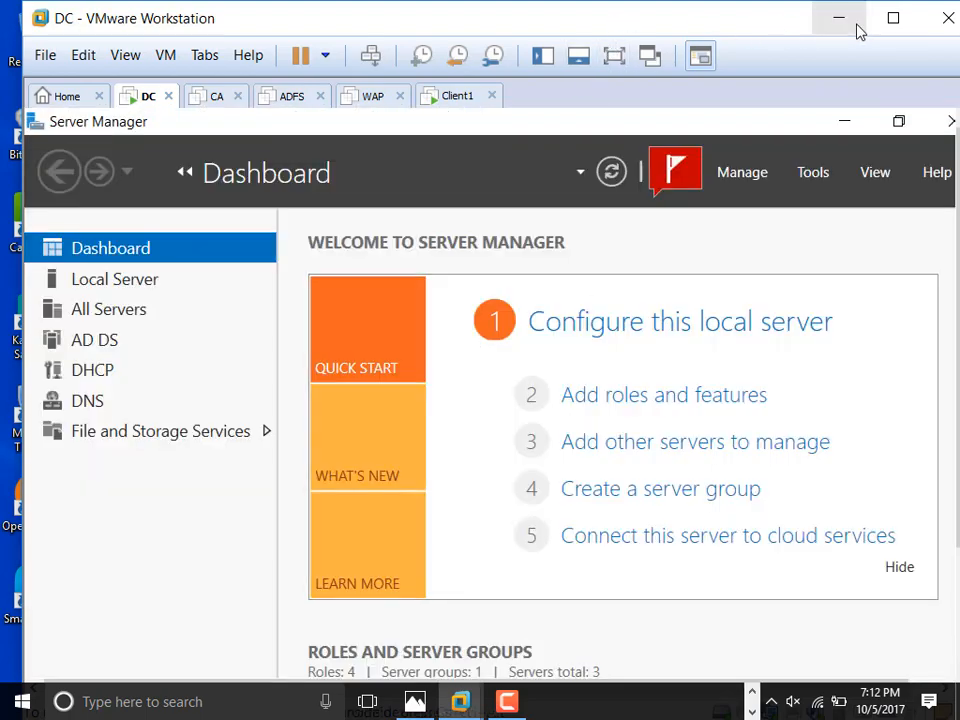
Step: Launch Active Directory Users and Computers from Server Manager's Tools menu and go full screen
click(895, 17)
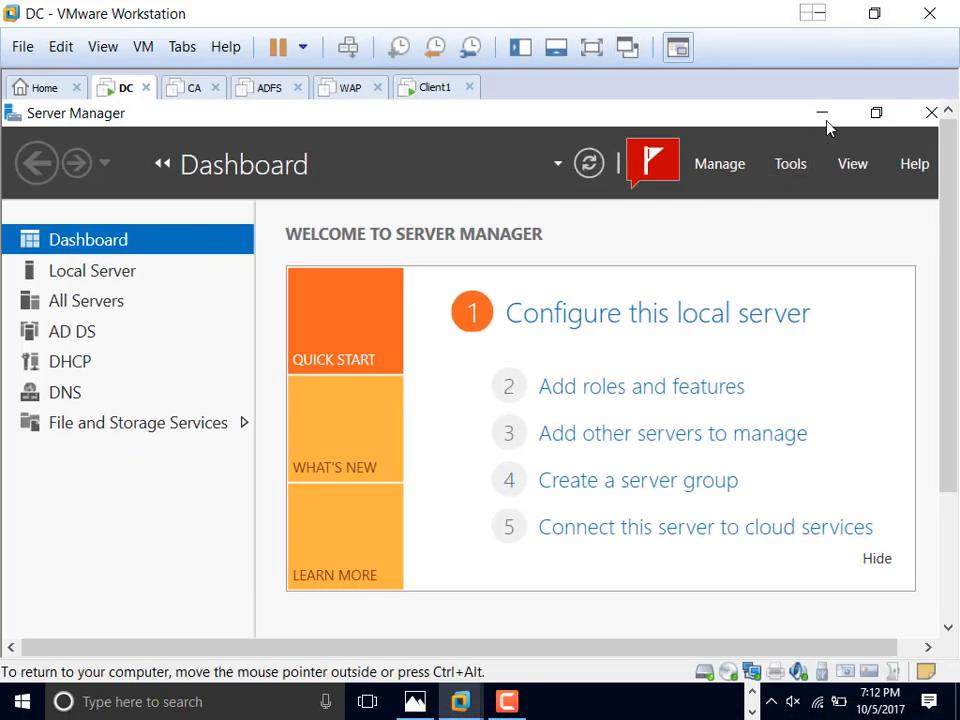
click(793, 171)
click(761, 300)
click(591, 47)
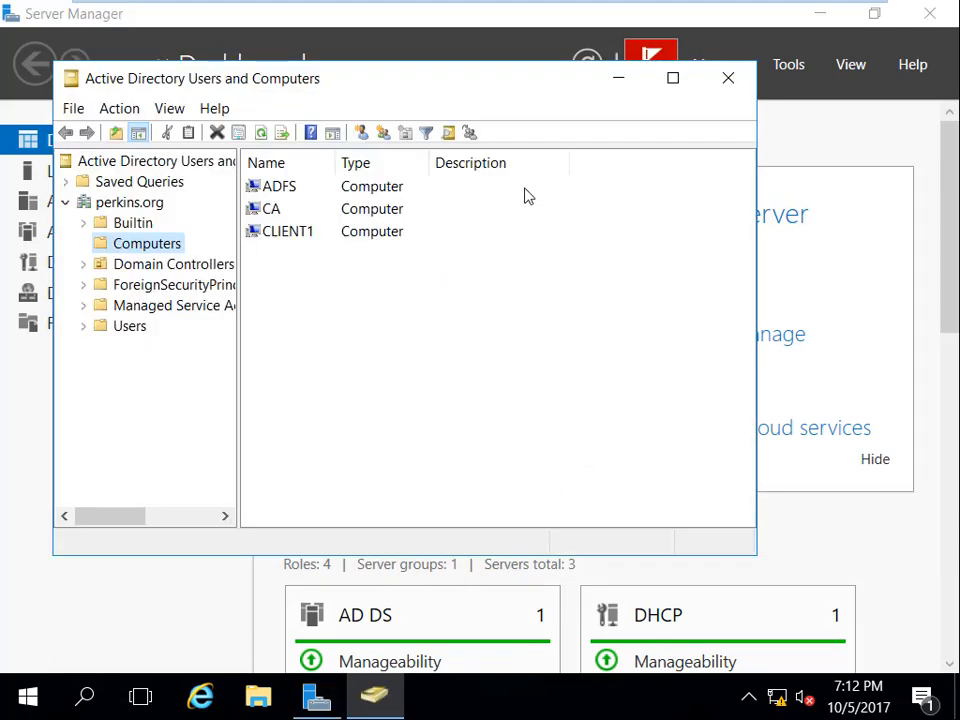
Step: Select CLIENT1 in perkins.org's Computers container, re-enter full screen, and minimize Server Manager
click(289, 235)
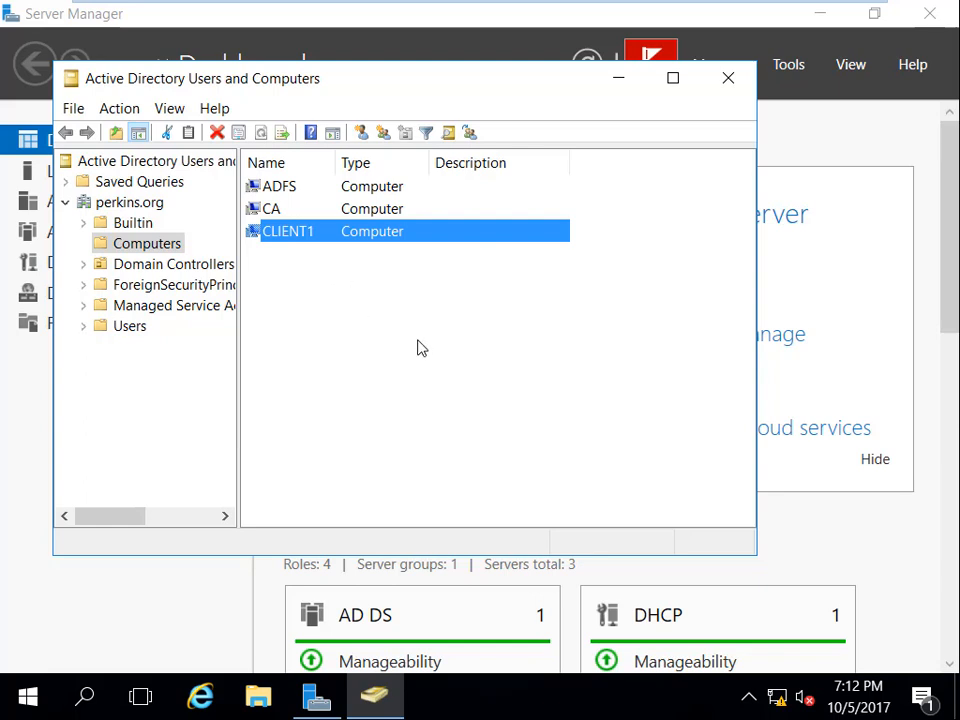
mouse_move(843, 8)
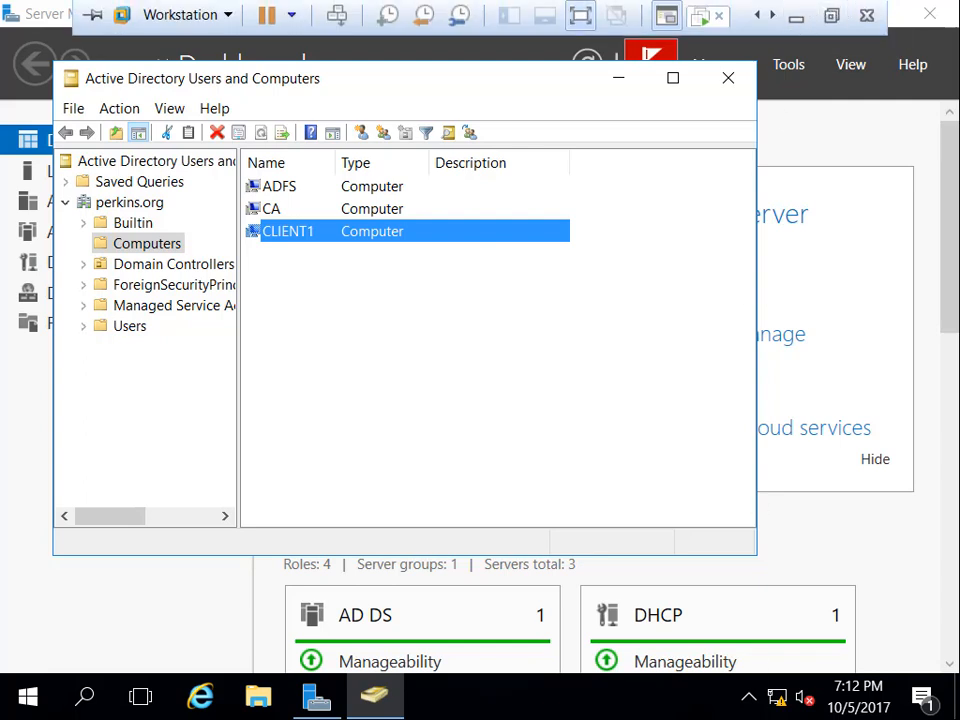
click(831, 16)
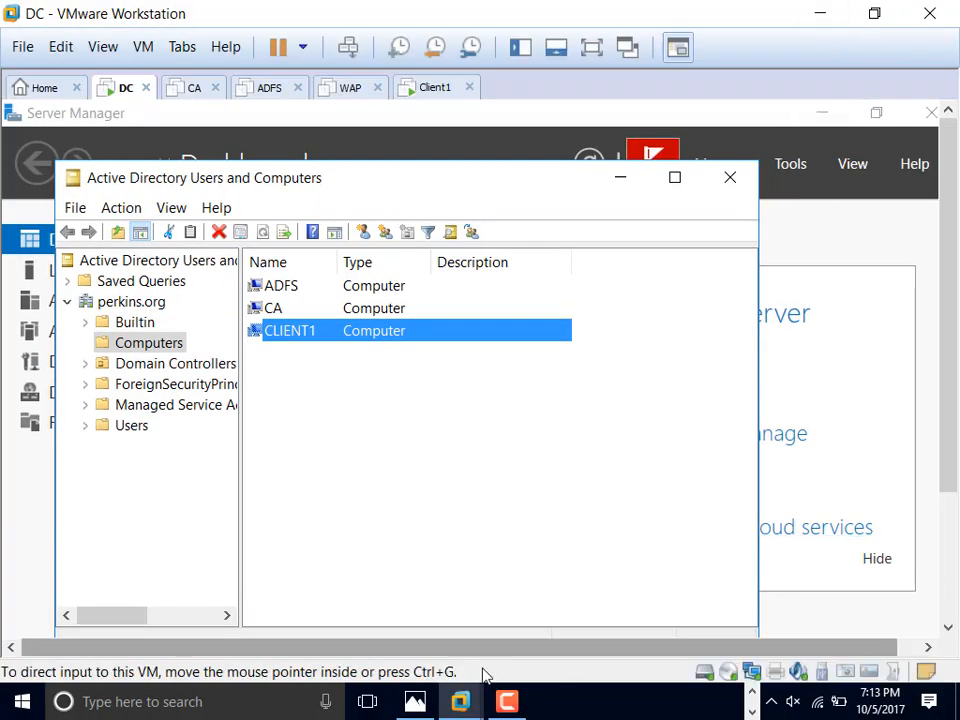
click(508, 704)
click(812, 605)
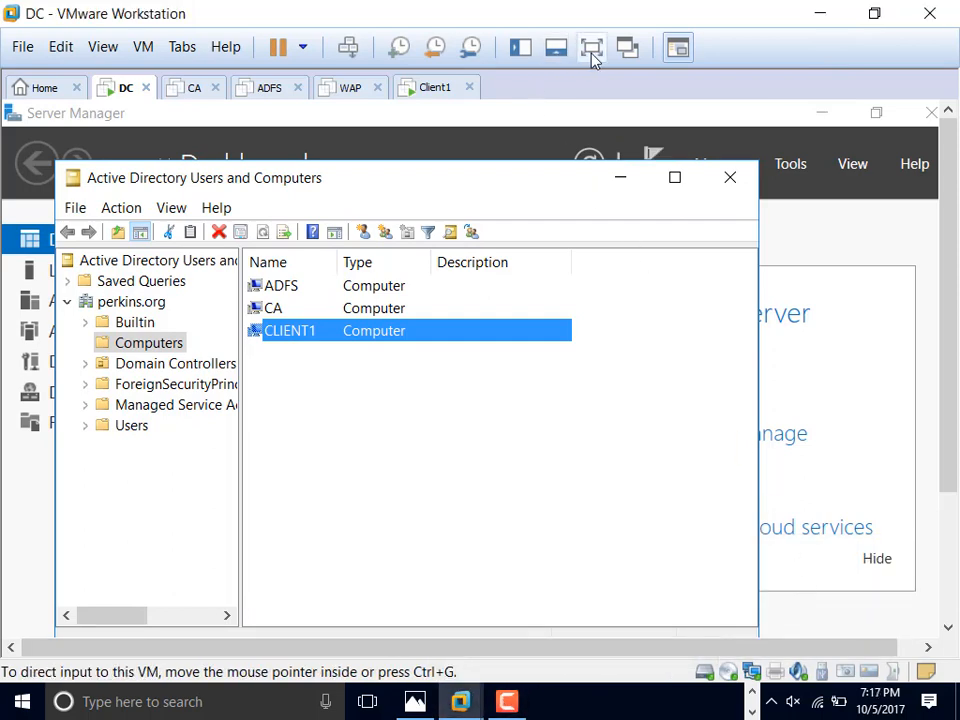
click(591, 50)
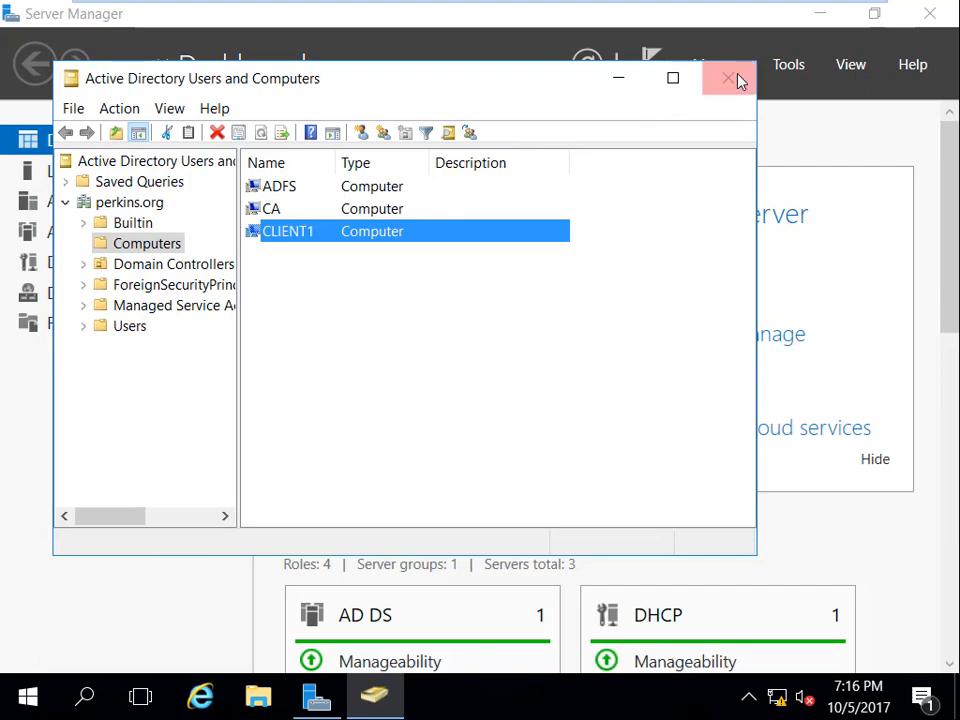
click(831, 20)
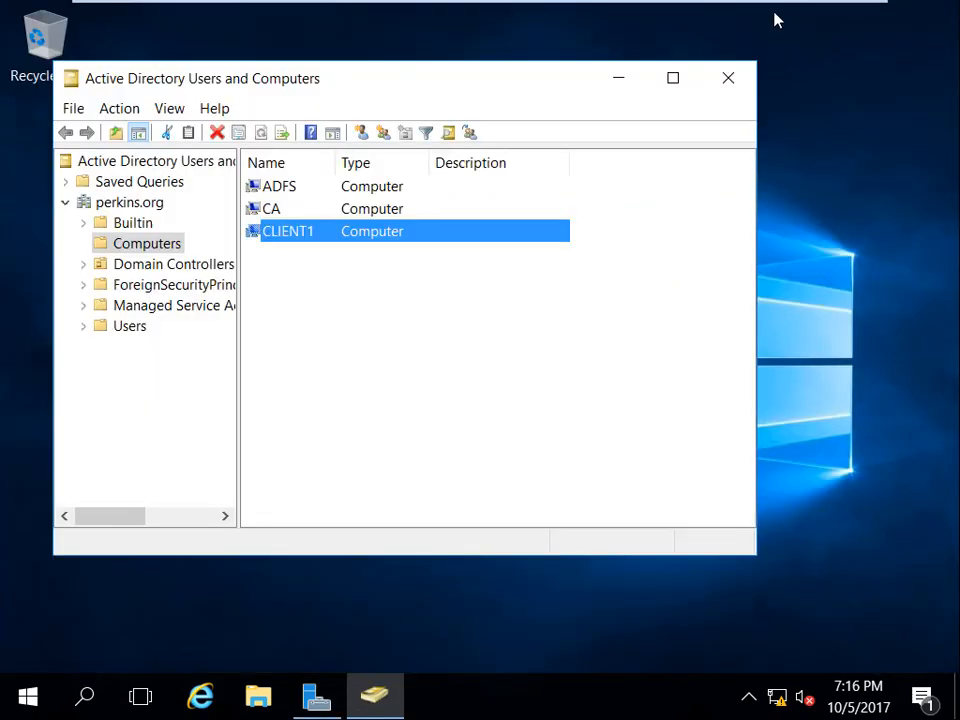
mouse_move(767, 3)
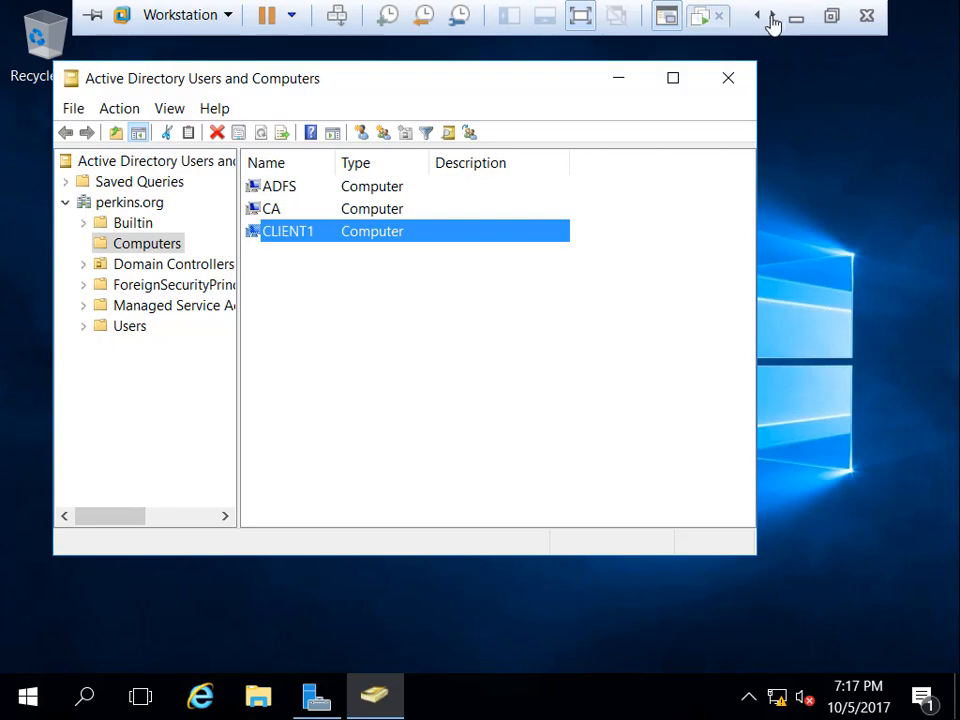
Step: On Client1, send Ctrl+Alt+Del and start an Other User logon with perkins\ as the user prefix
click(699, 19)
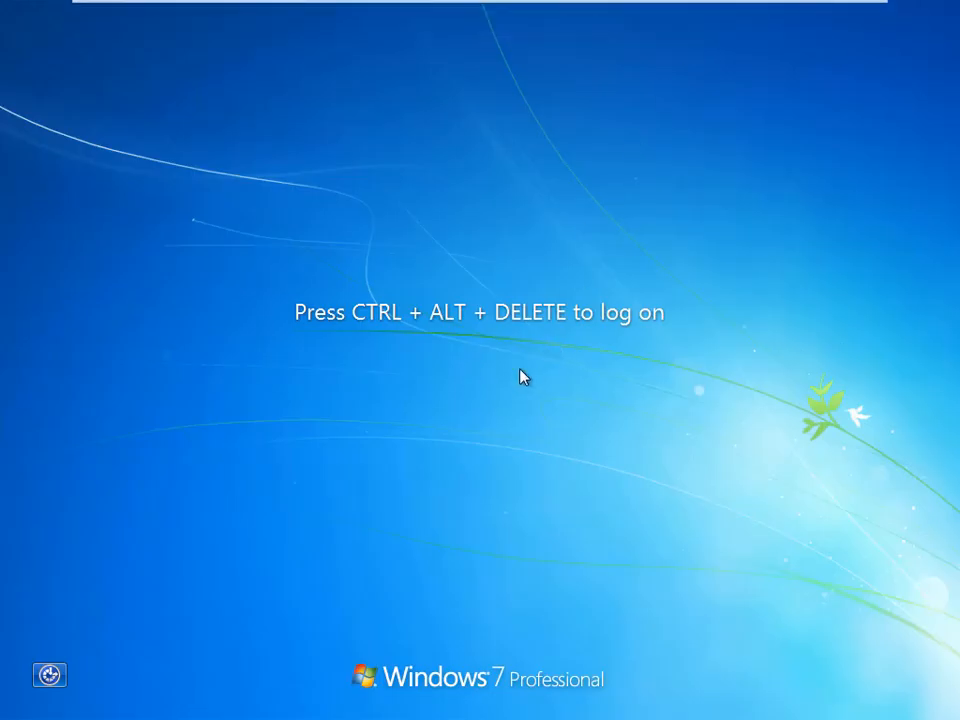
key(ctrl+alt+Insert)
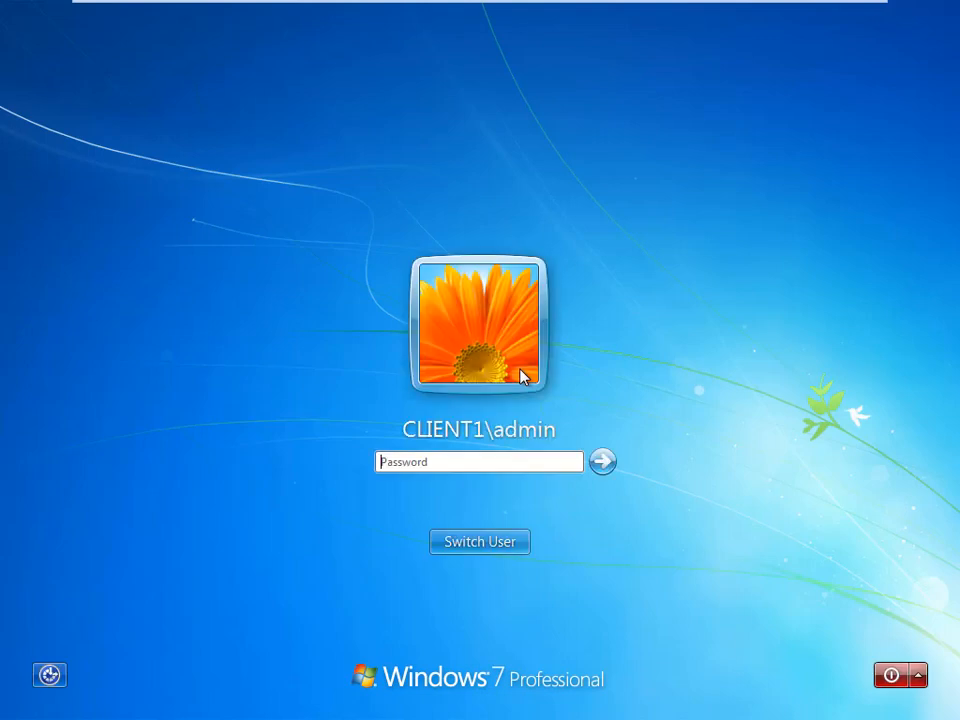
click(489, 538)
click(563, 414)
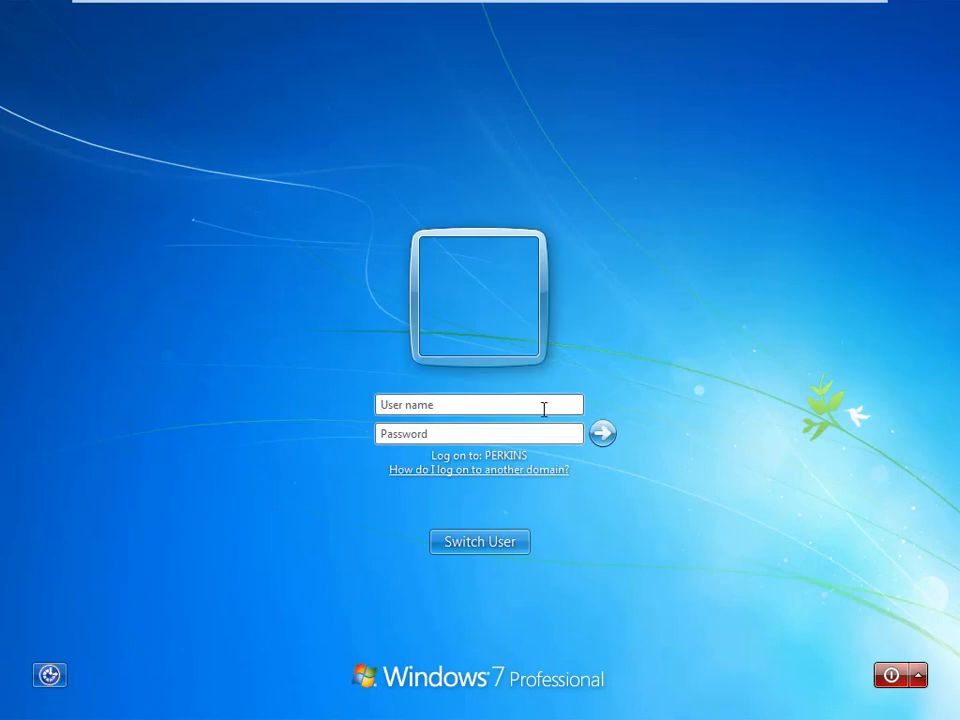
text(perkins\)
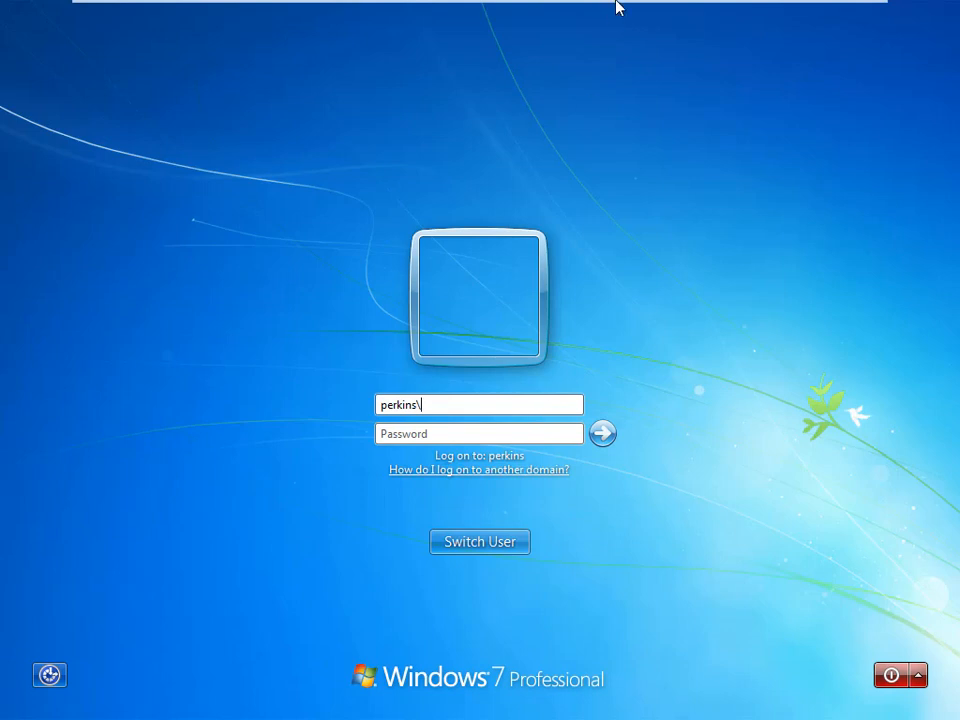
mouse_move(614, 5)
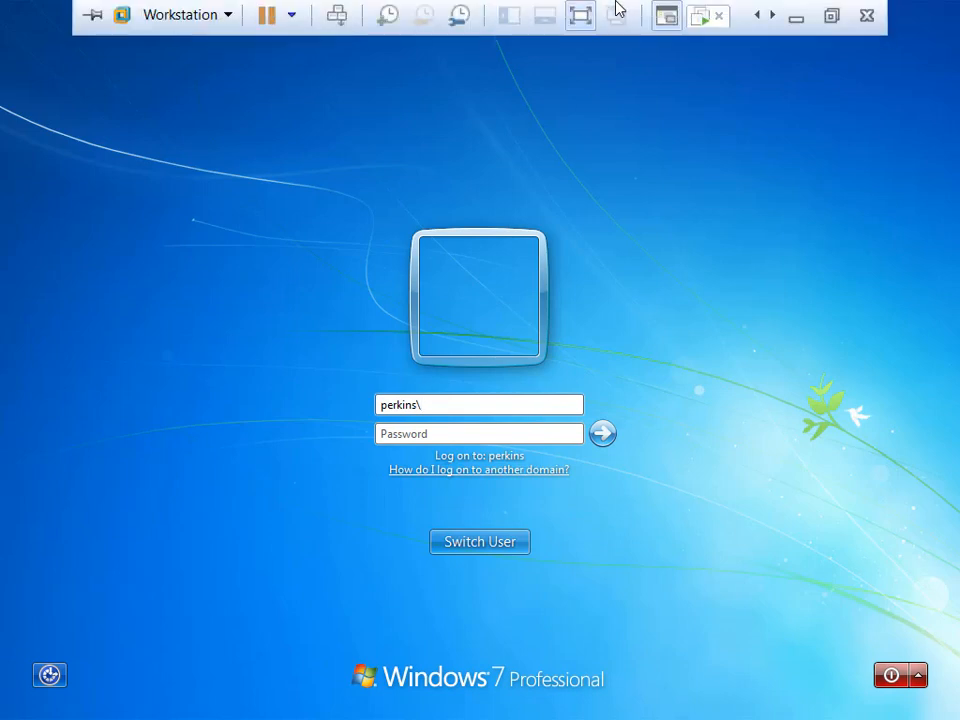
click(830, 17)
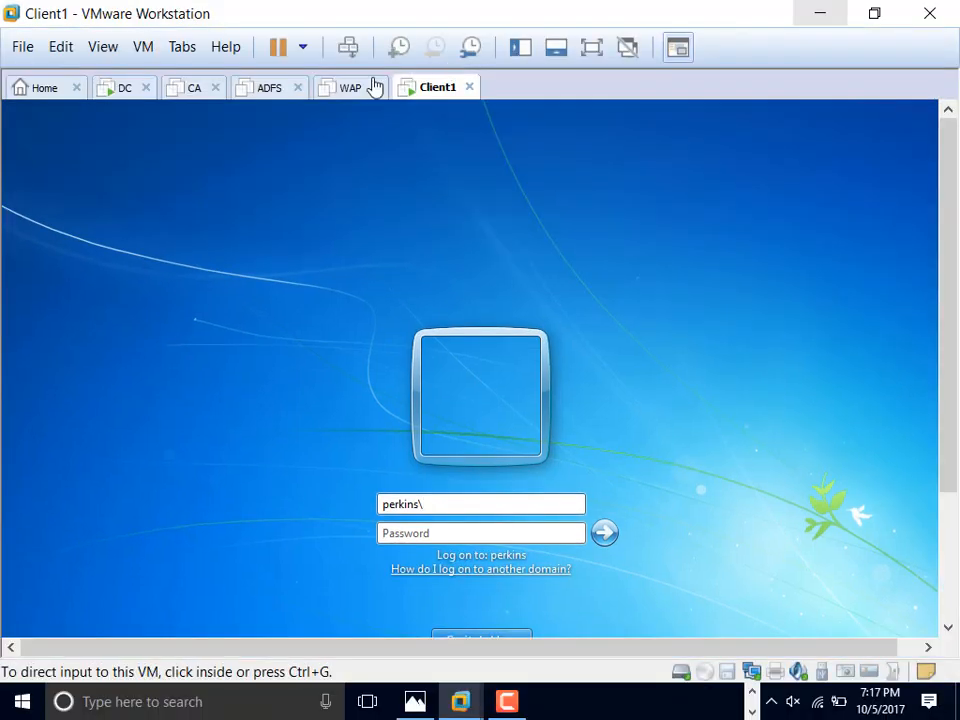
Step: On the DC, select perkins.org's Users container, maximize the console, and choose New > User
click(120, 90)
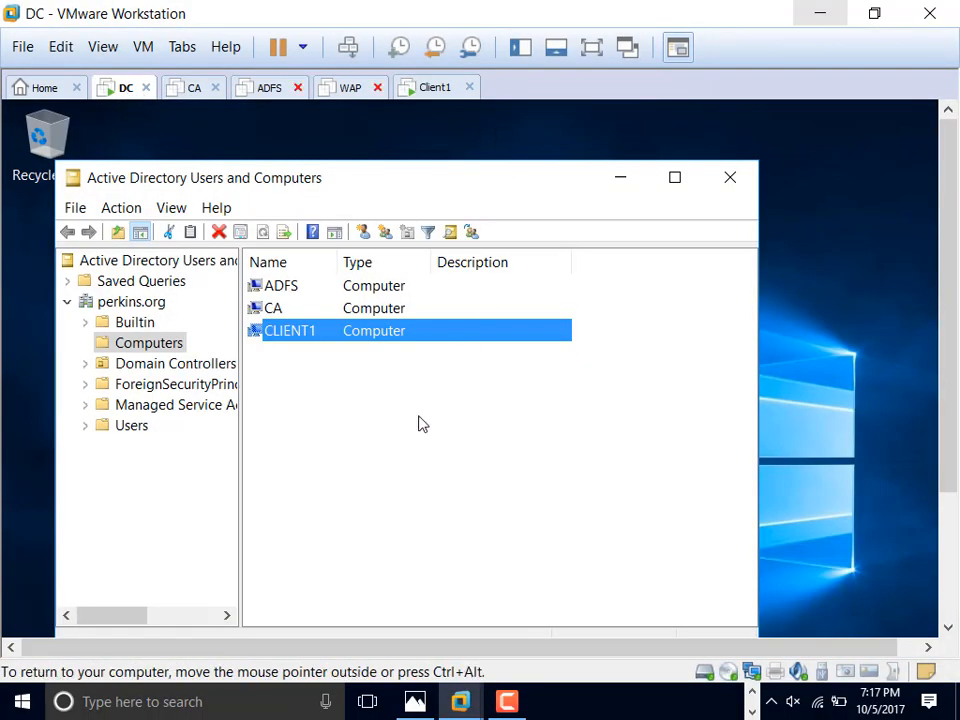
click(136, 428)
click(674, 178)
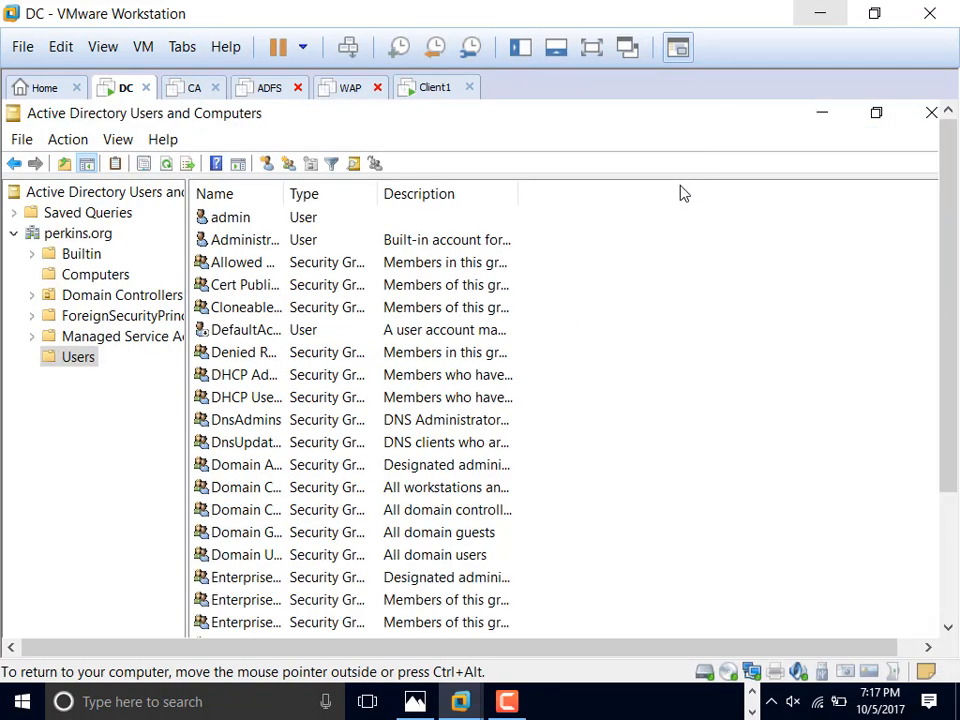
drag(943, 306, 956, 457)
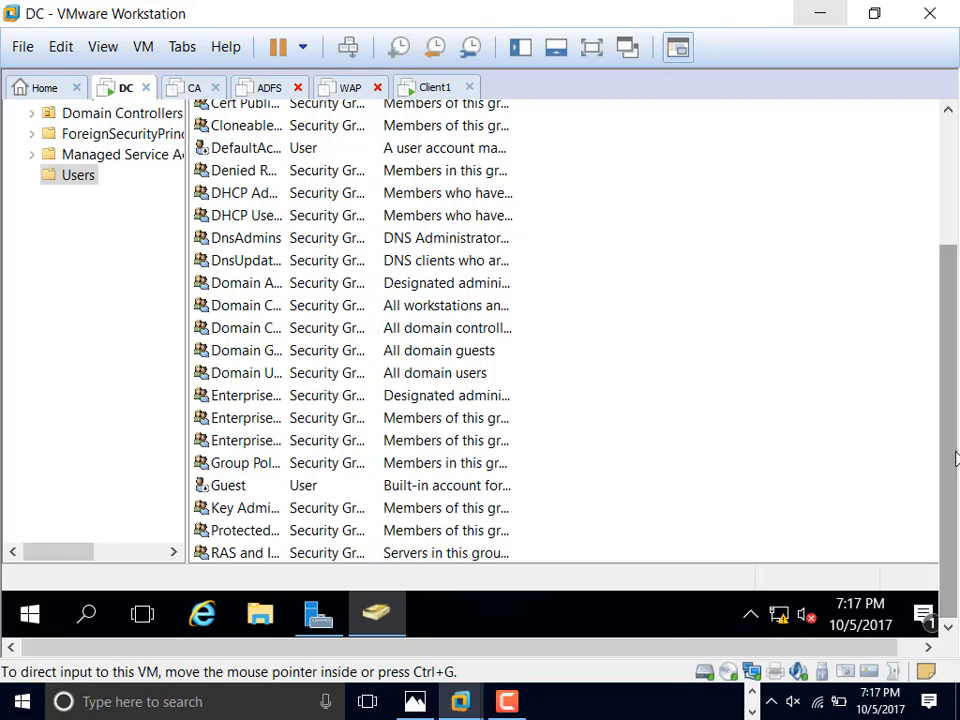
click(590, 50)
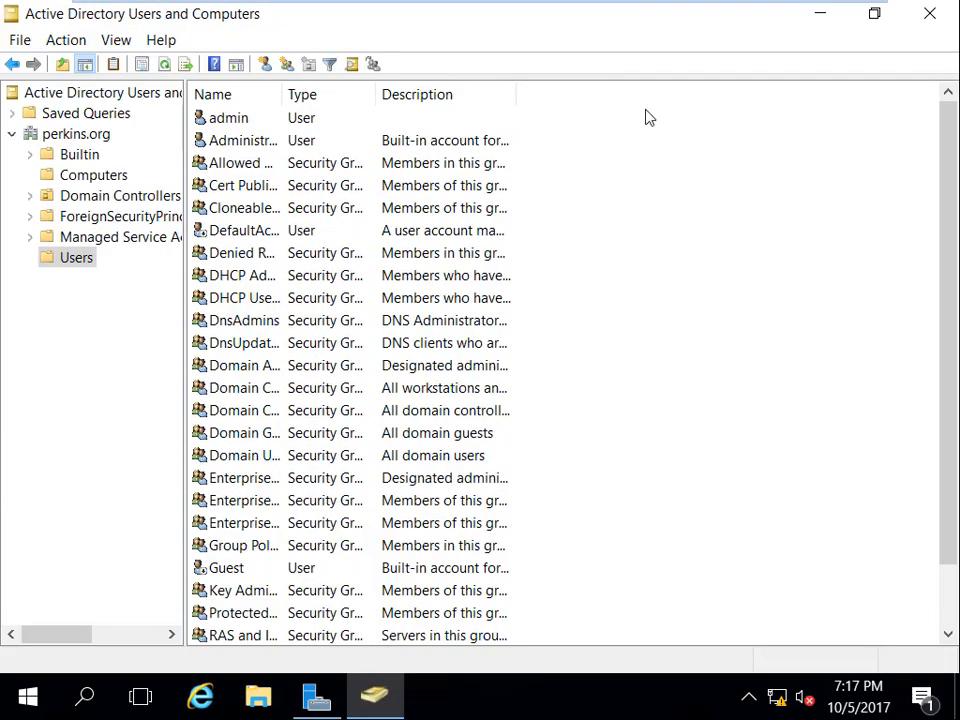
drag(949, 326, 955, 515)
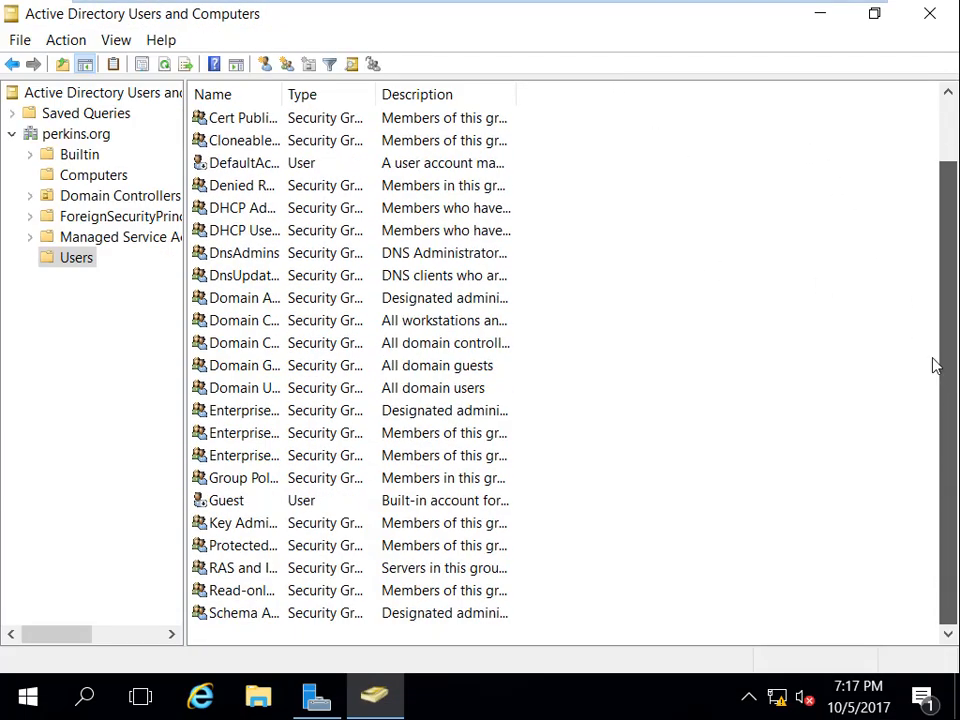
scroll(930, 350, up, 1)
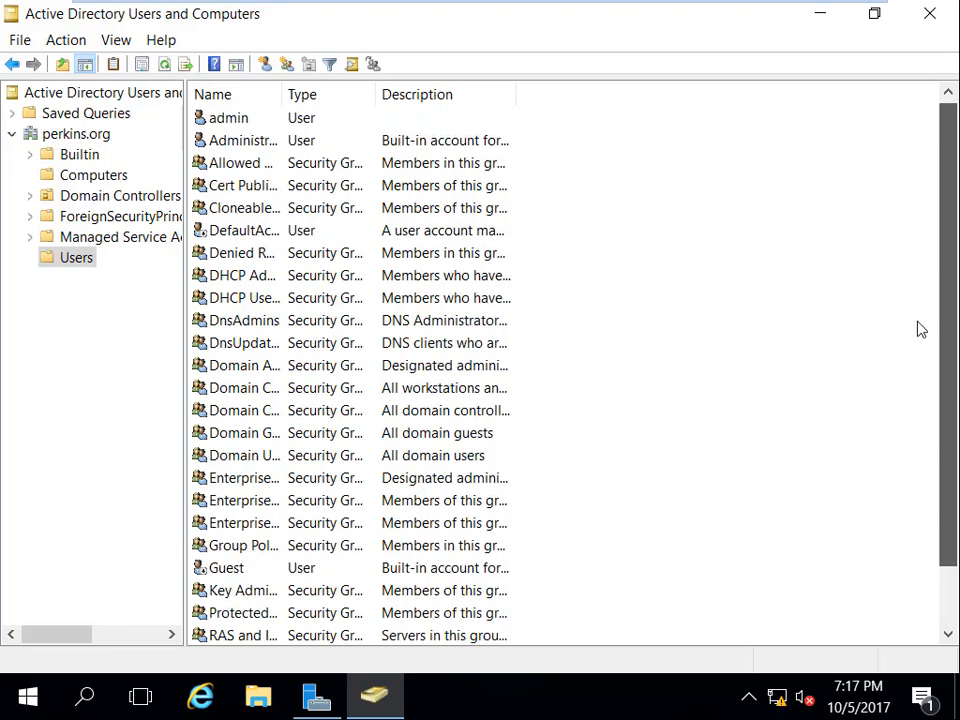
right_click(617, 204)
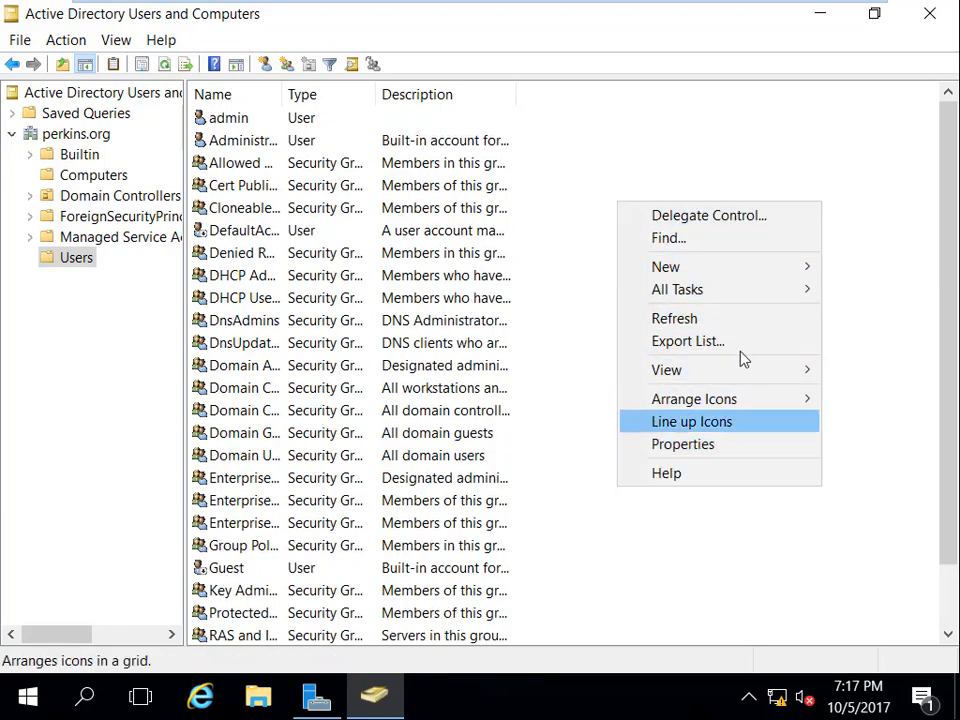
mouse_move(724, 266)
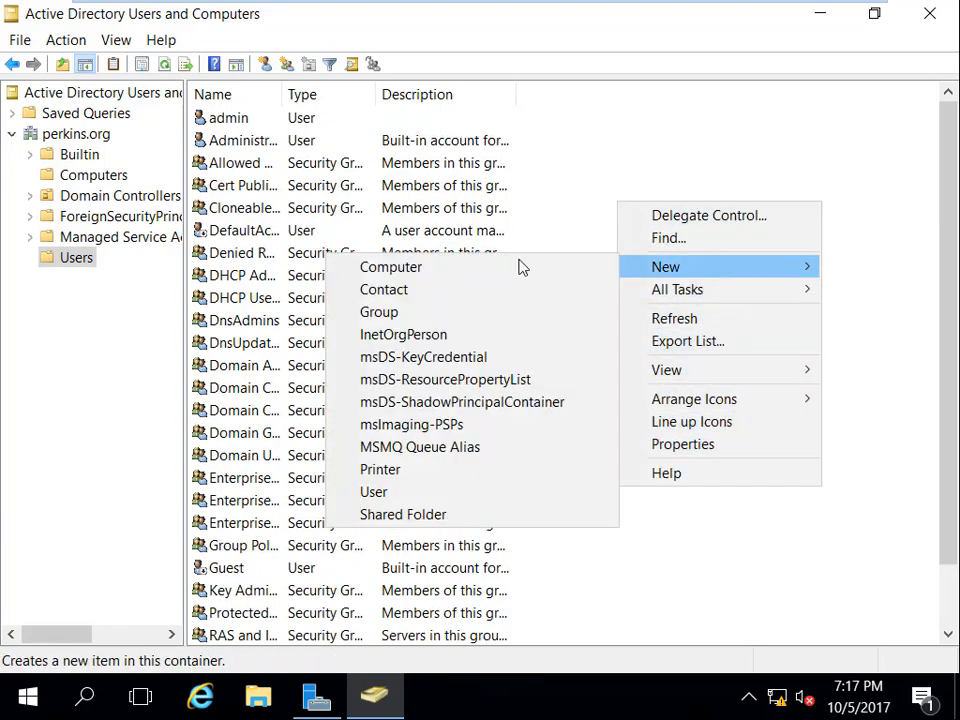
click(433, 492)
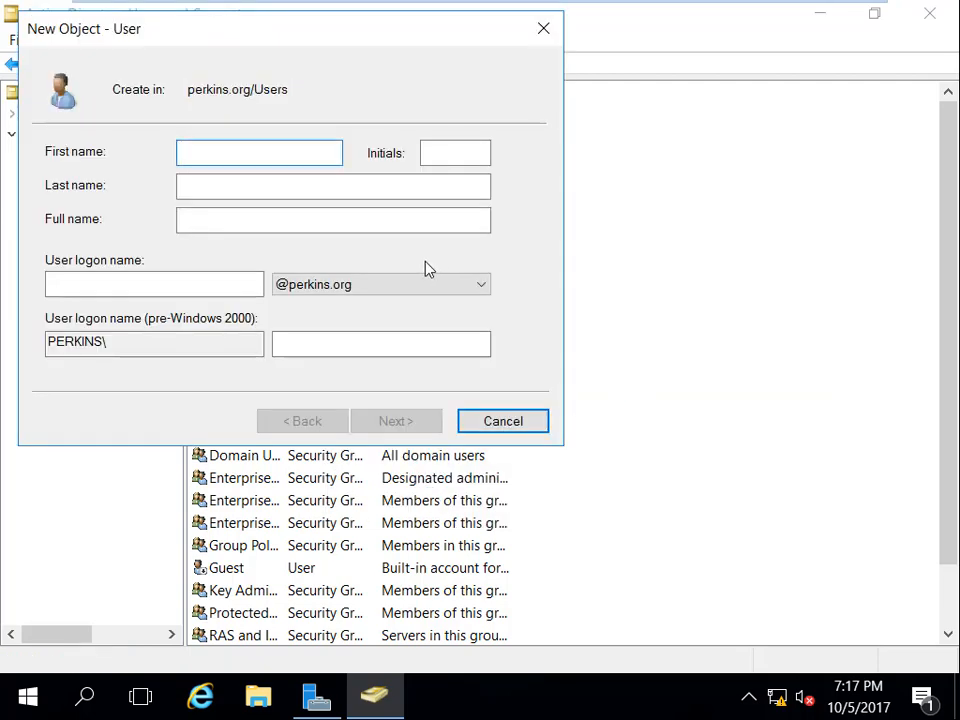
Step: Fill in the new user's first name, last name and logon name
key(Tab)
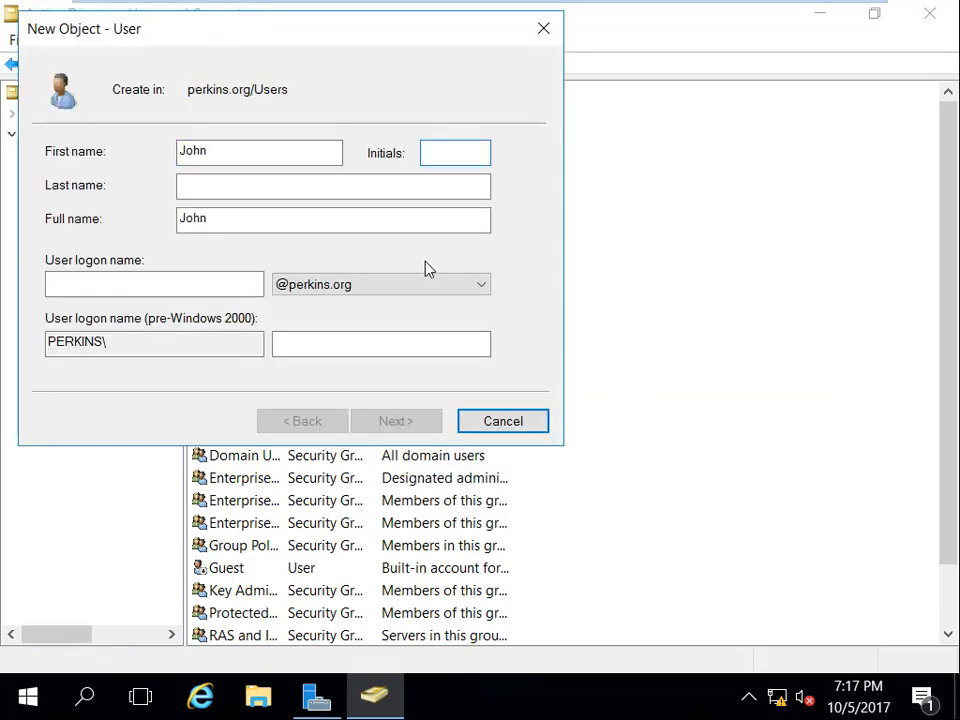
key(Tab)
key(Tab)
key(Tab)
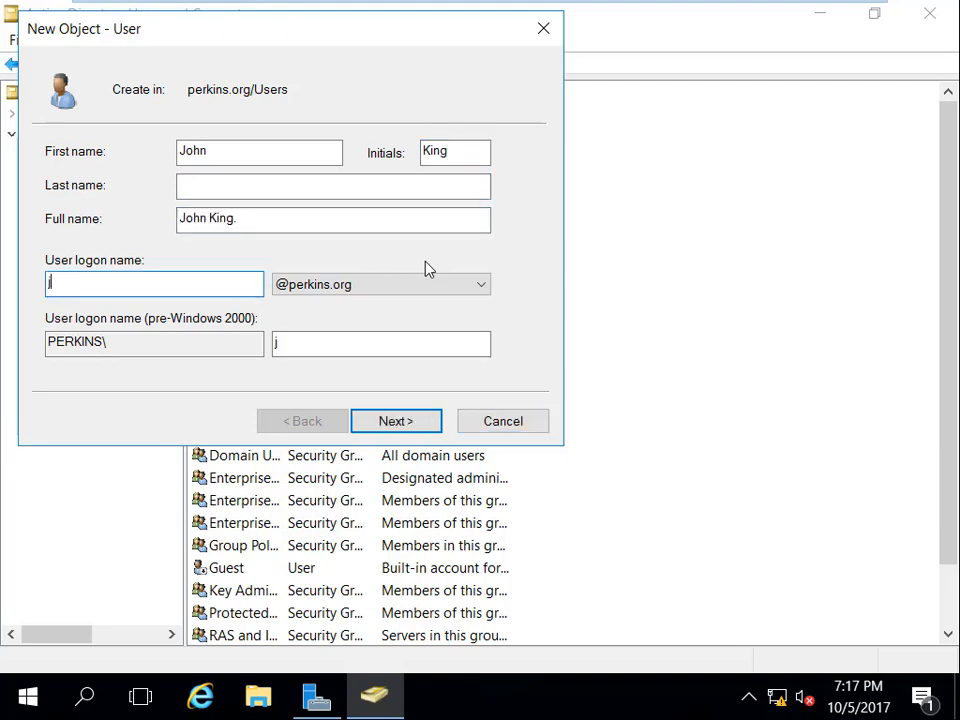
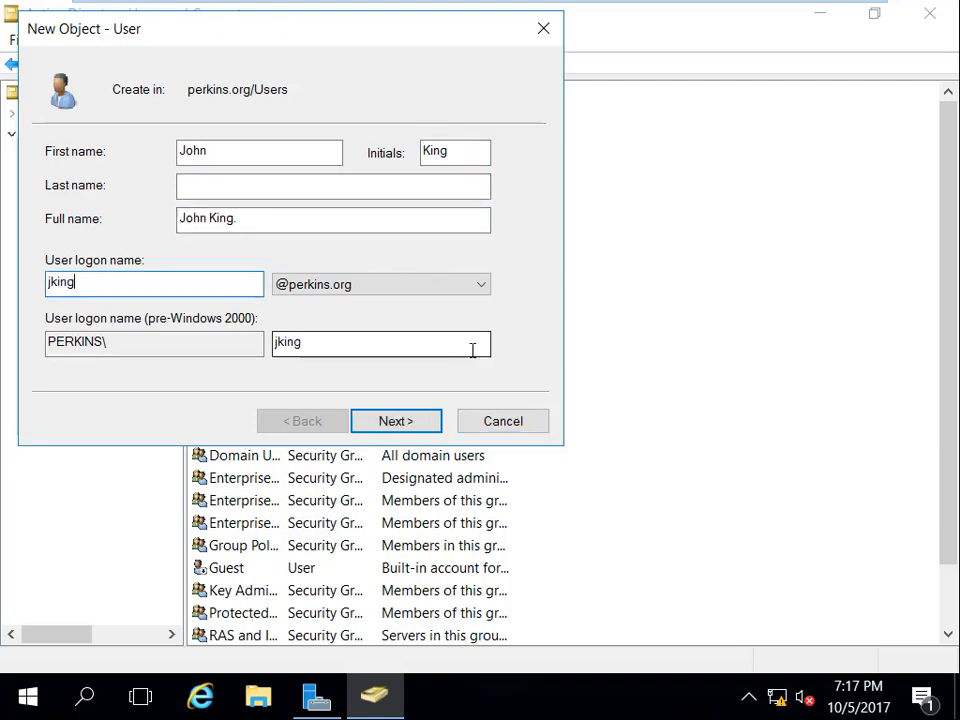
click(425, 424)
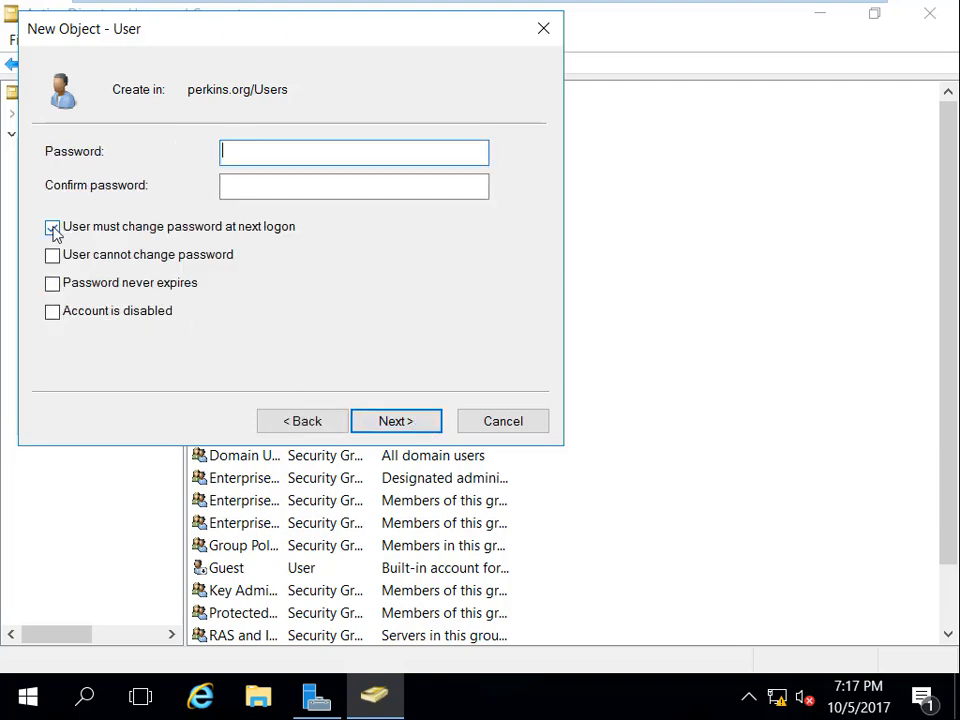
Step: Give the user a never-expiring password with no change required at next logon, and finish
click(52, 228)
click(52, 283)
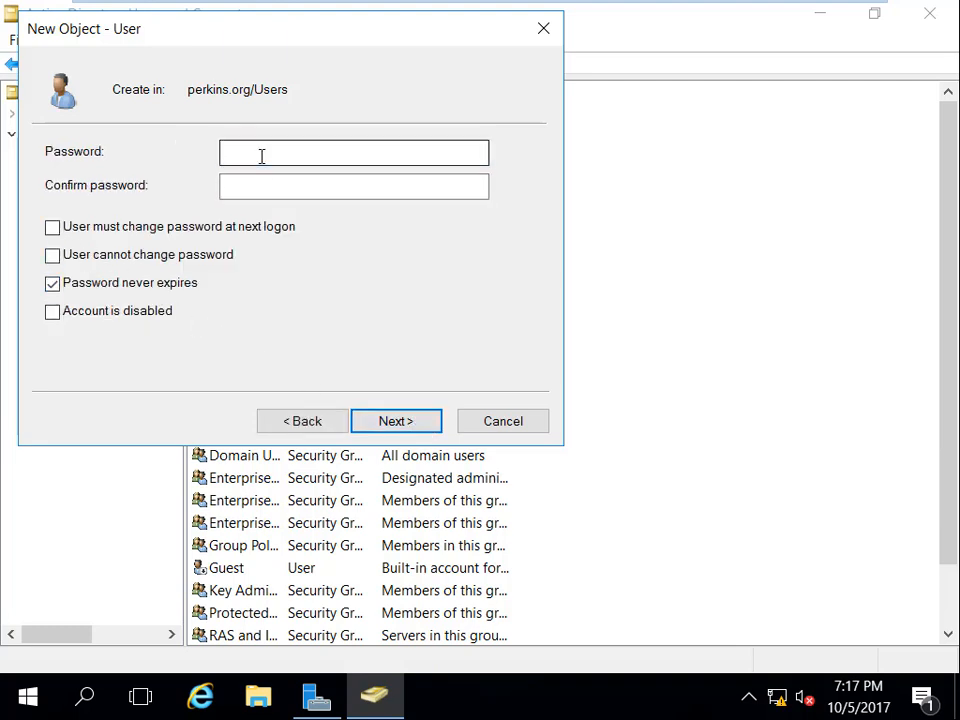
click(263, 152)
text(•••••)
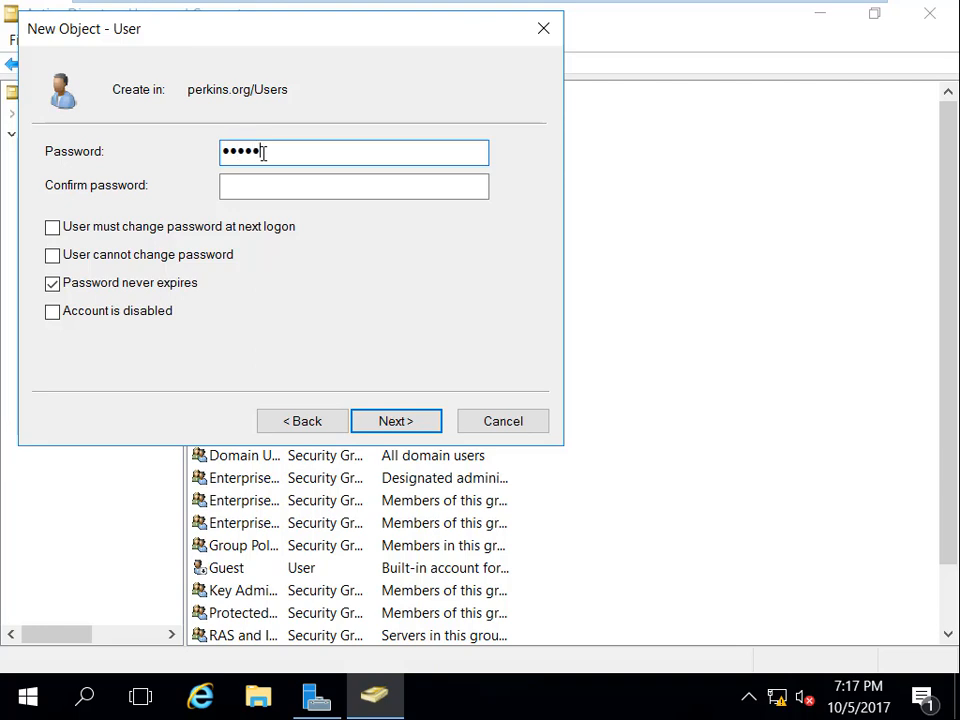
text(•)
key(Tab)
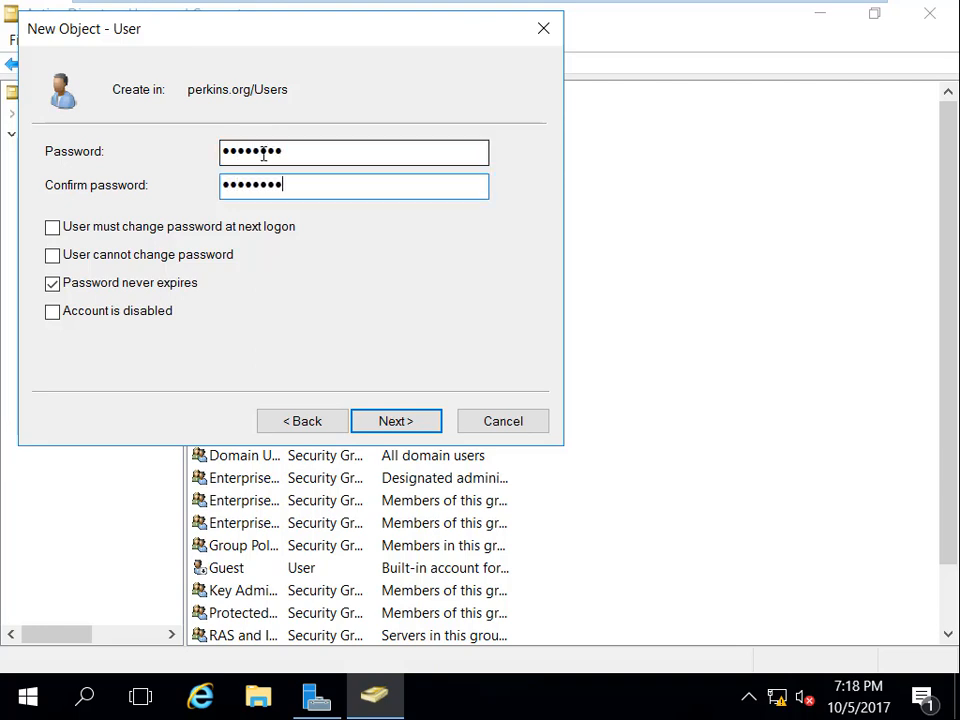
click(393, 424)
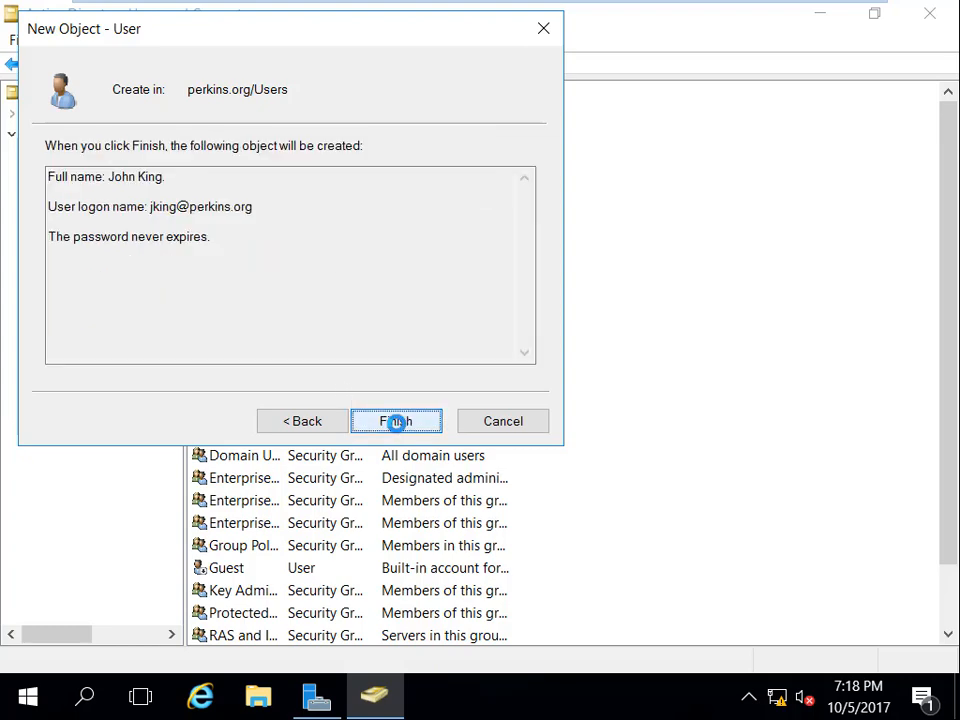
click(397, 424)
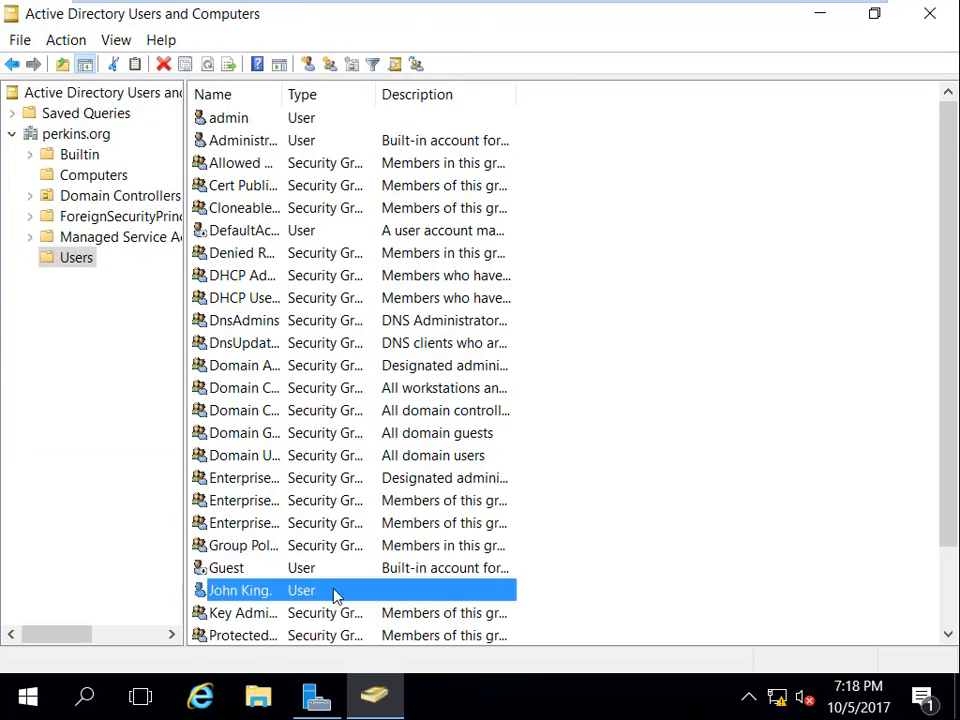
Step: Switch to Client1 full screen, sign in as the new domain user, and cancel the log-off prompt
mouse_move(694, 6)
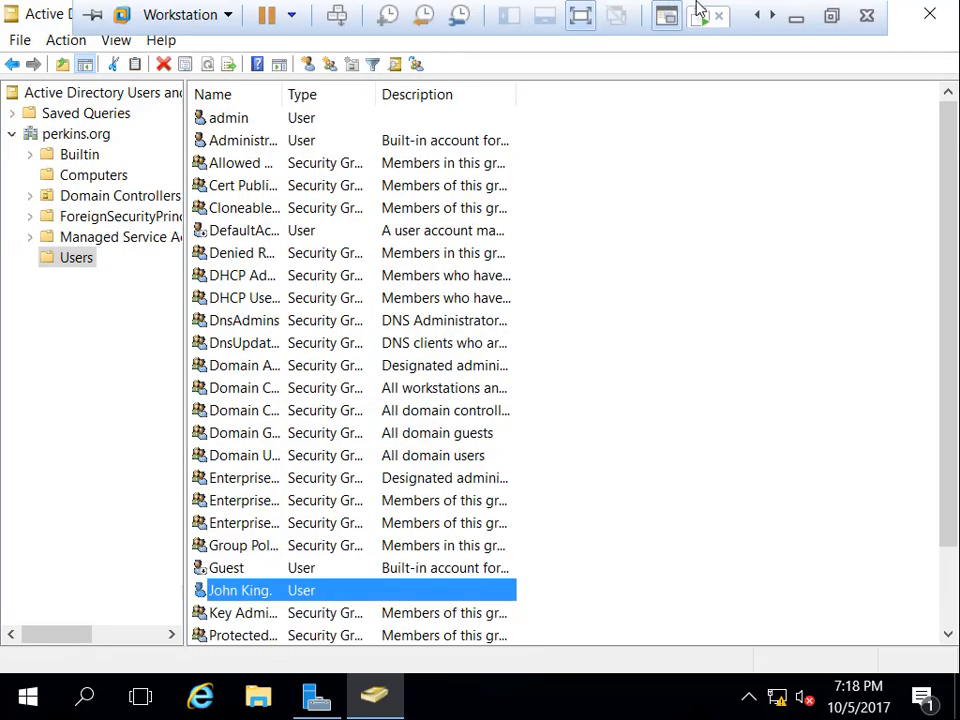
click(840, 25)
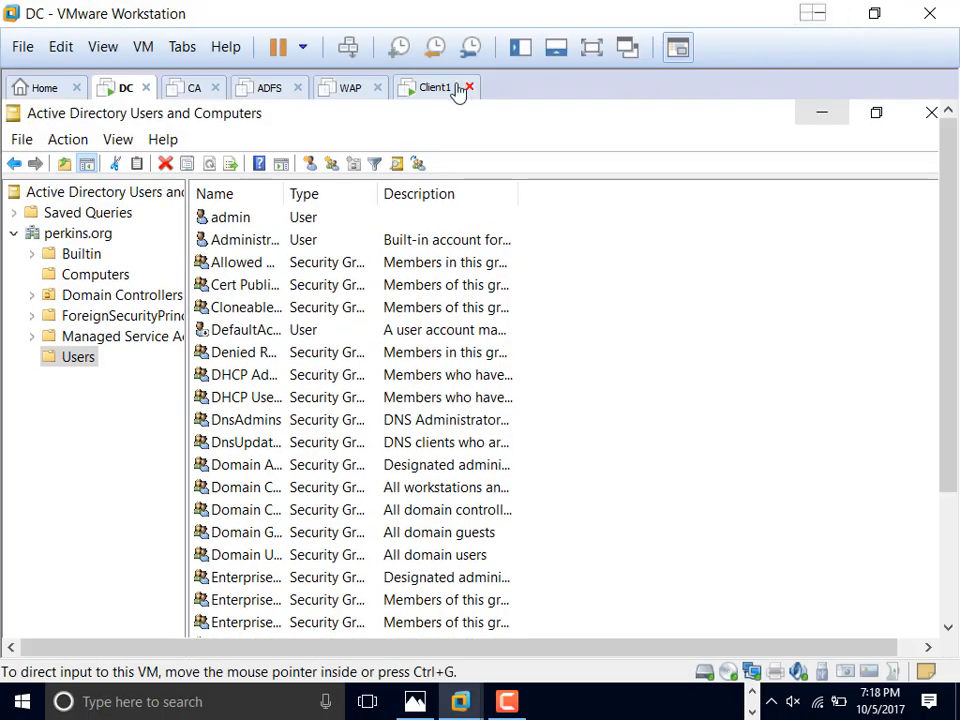
click(428, 92)
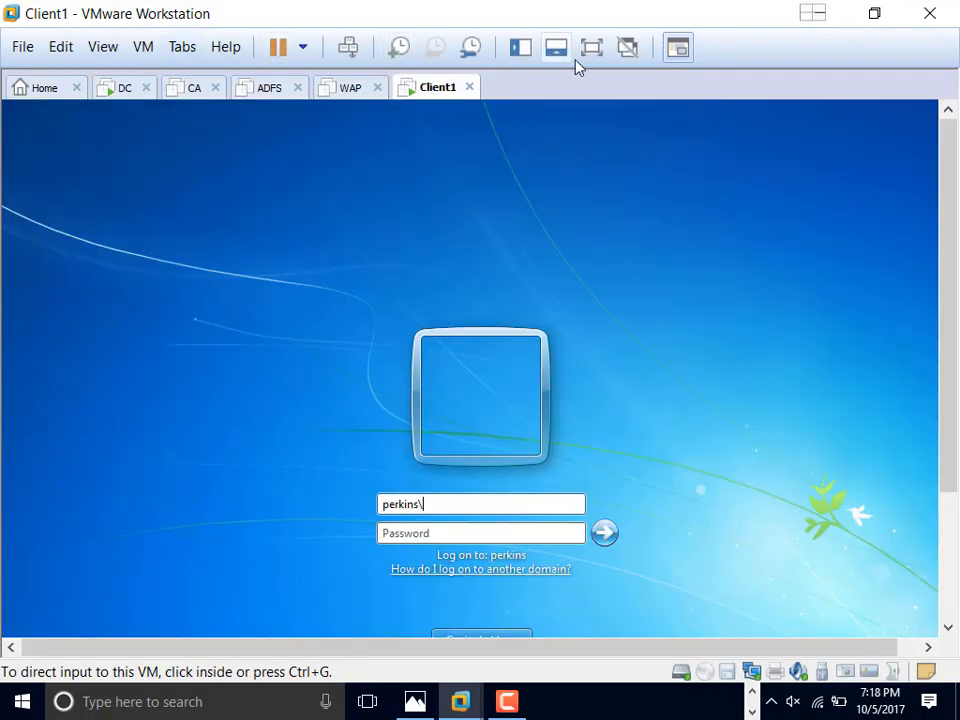
click(598, 46)
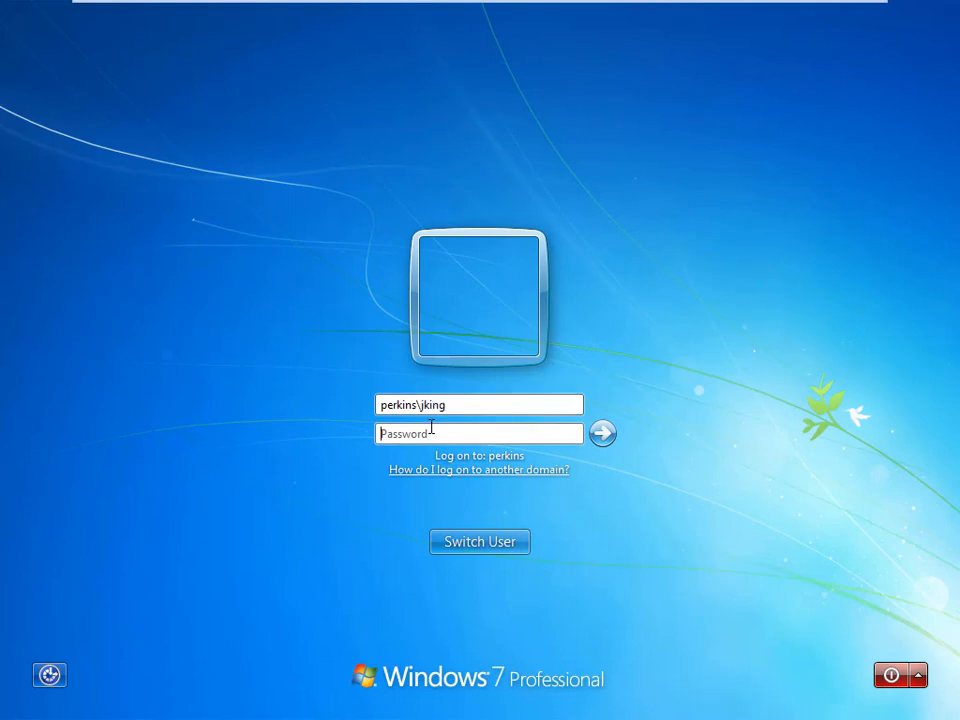
text(••••••••)
key(Return)
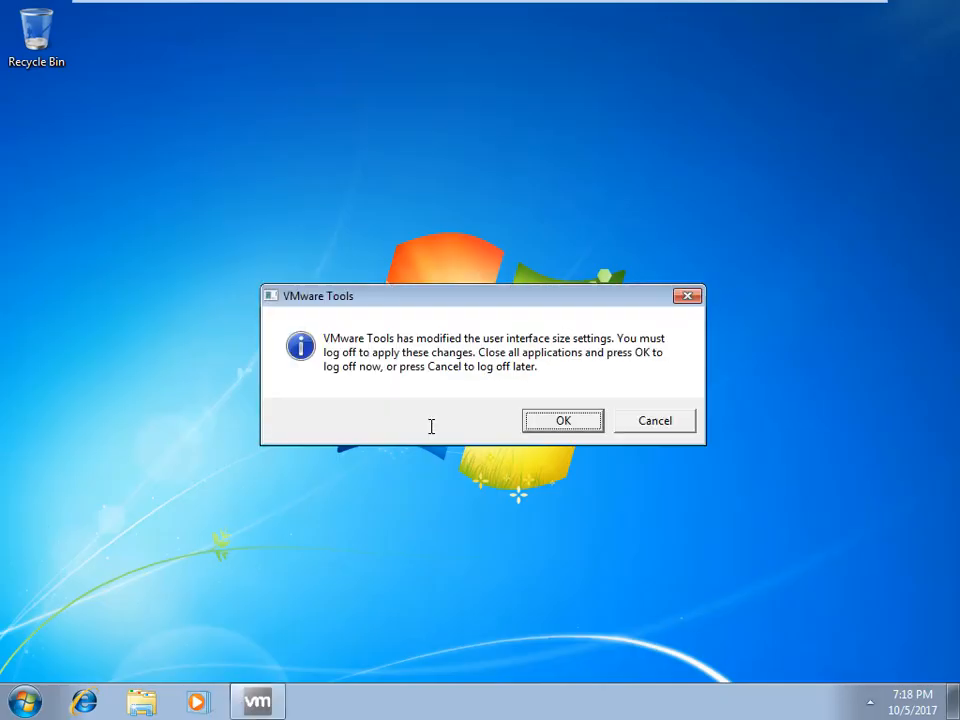
click(686, 425)
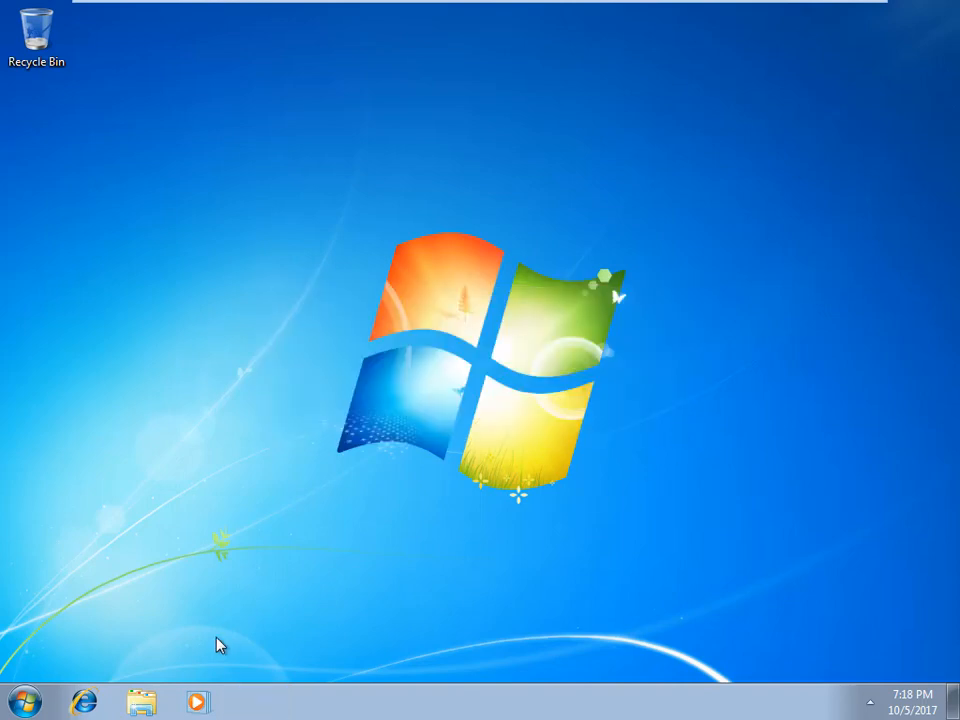
Step: Launch the management console by searching mmc from the Start menu
click(25, 702)
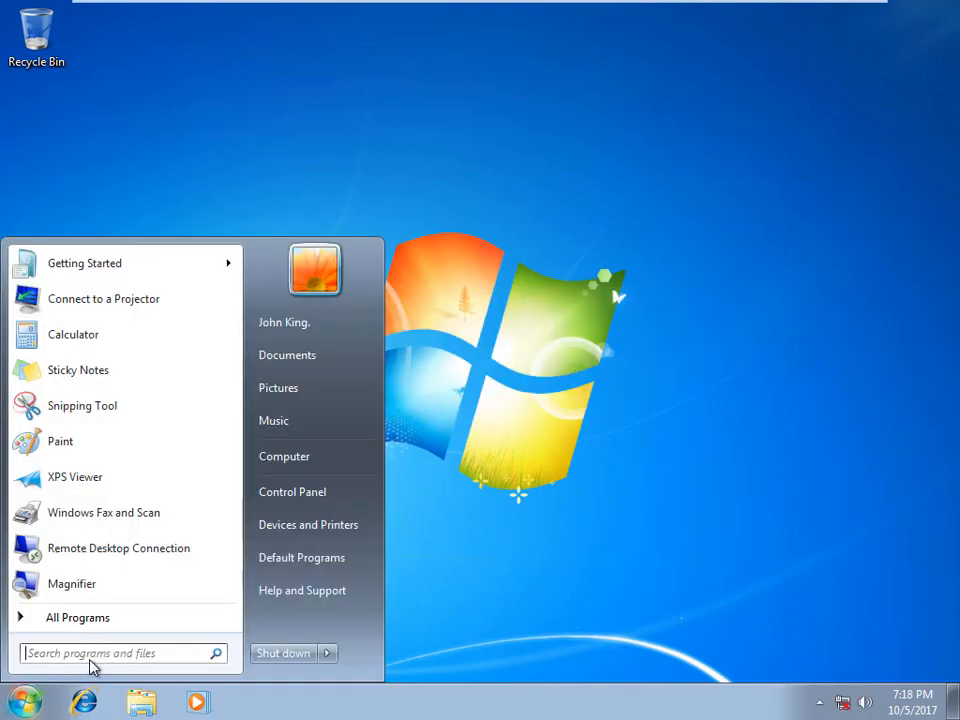
text(mmc)
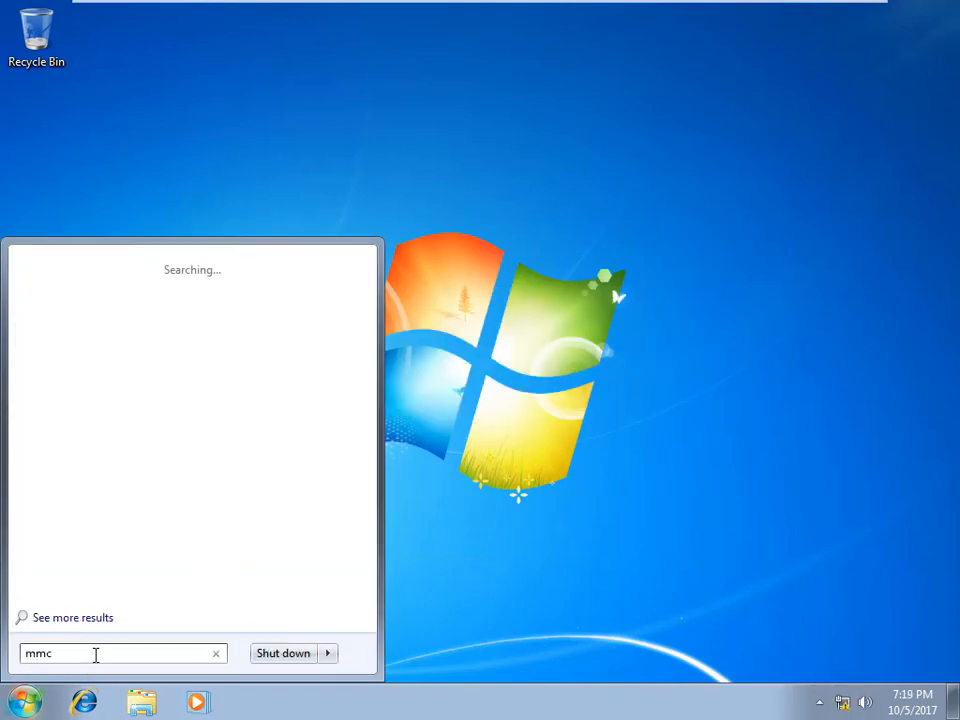
key(Return)
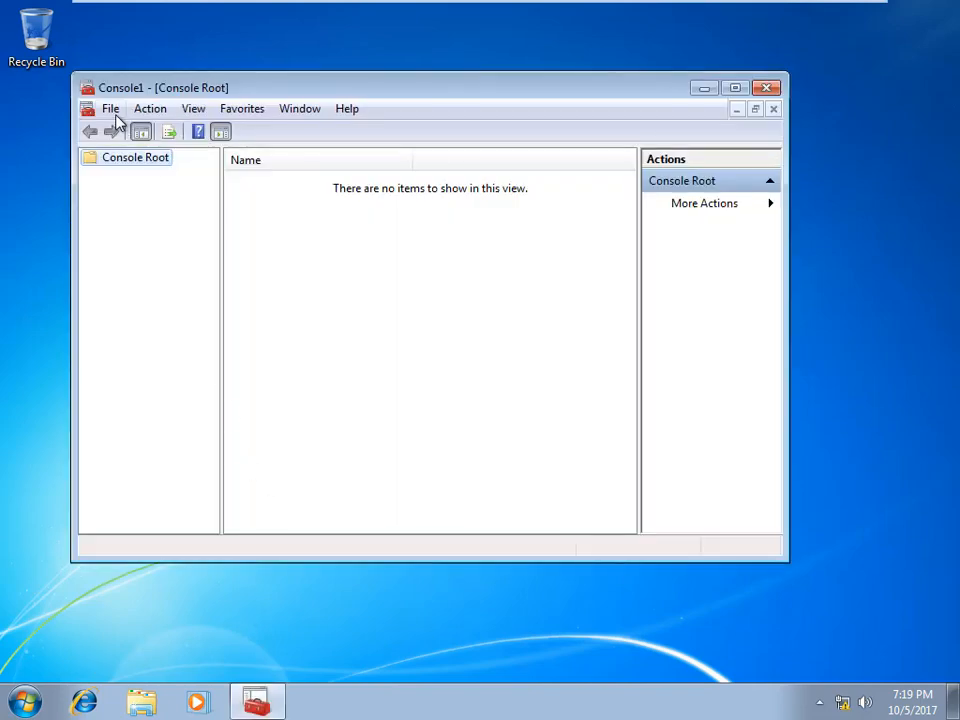
Step: Add the Security Templates and Security Configuration and Analysis snap-ins, then maximize the console
click(112, 112)
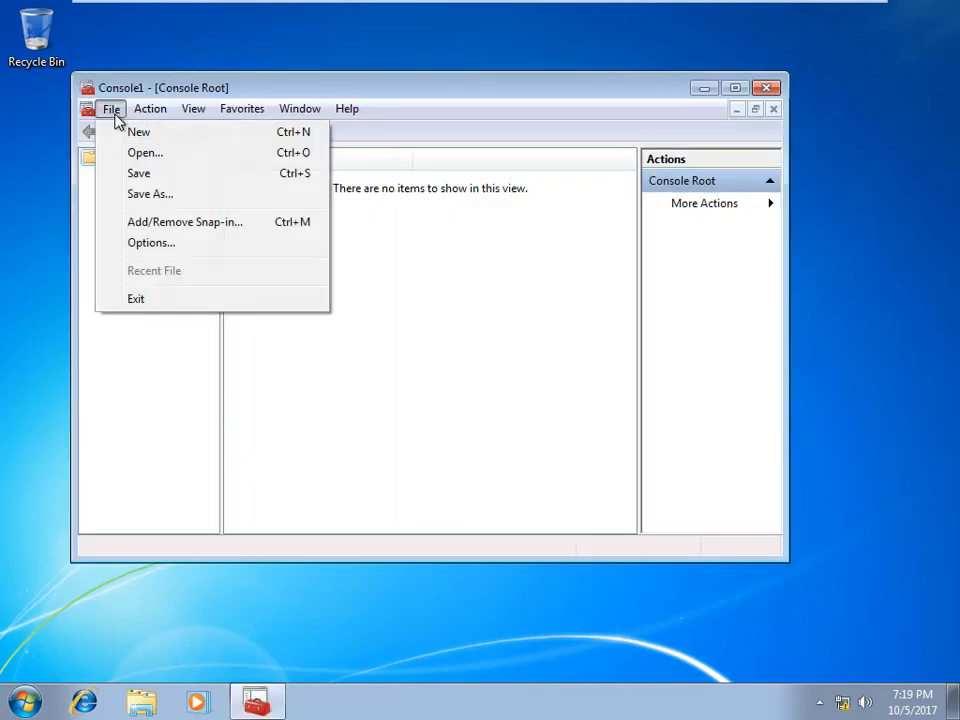
click(176, 222)
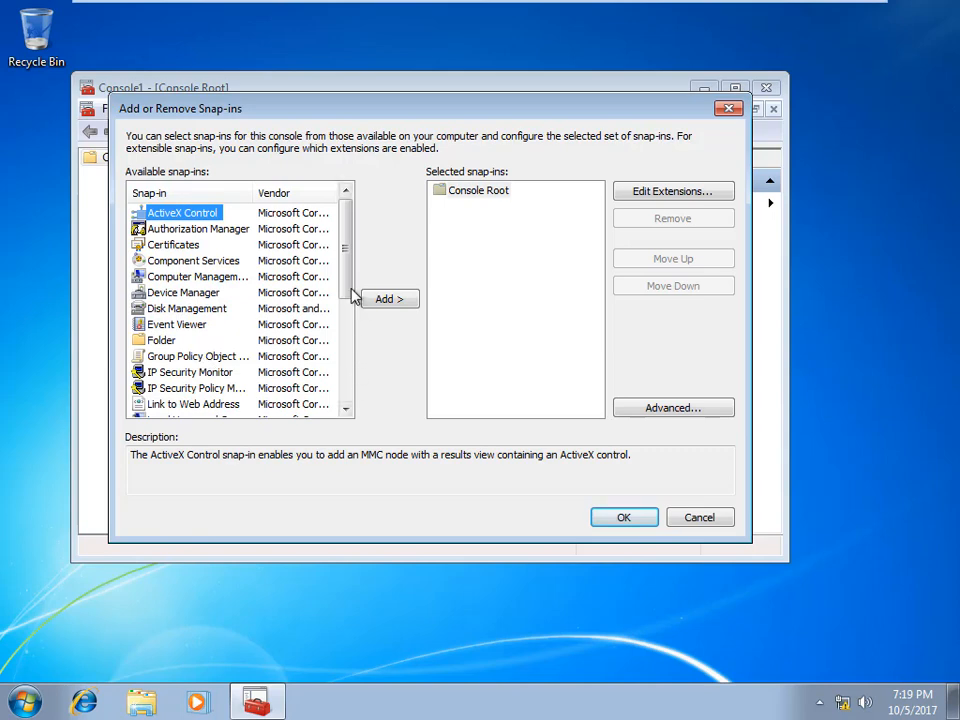
drag(341, 296, 343, 380)
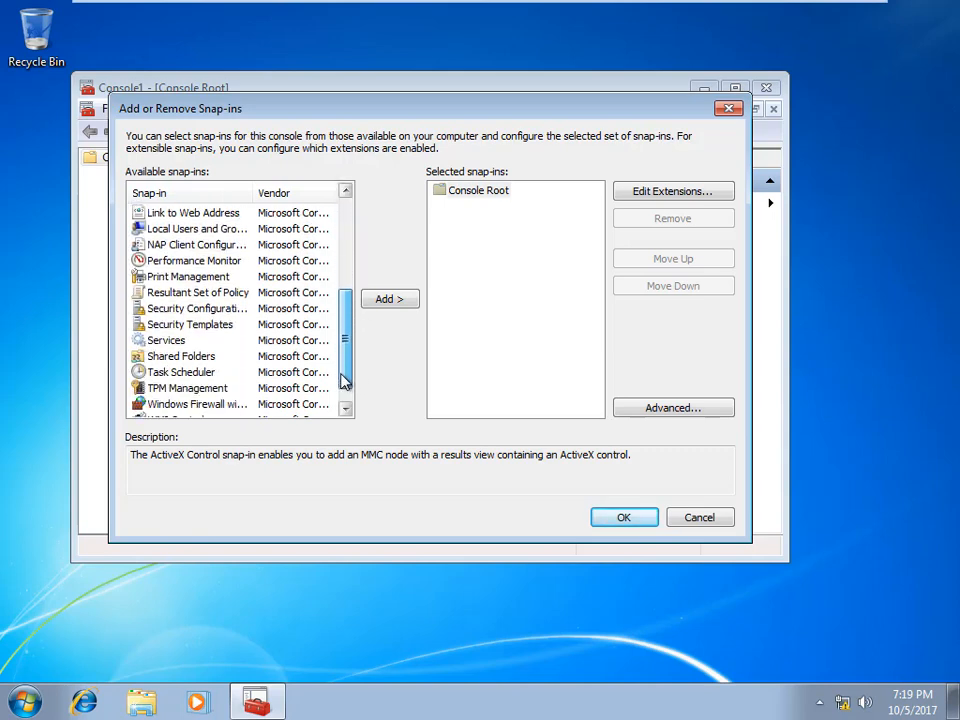
double_click(214, 330)
double_click(222, 311)
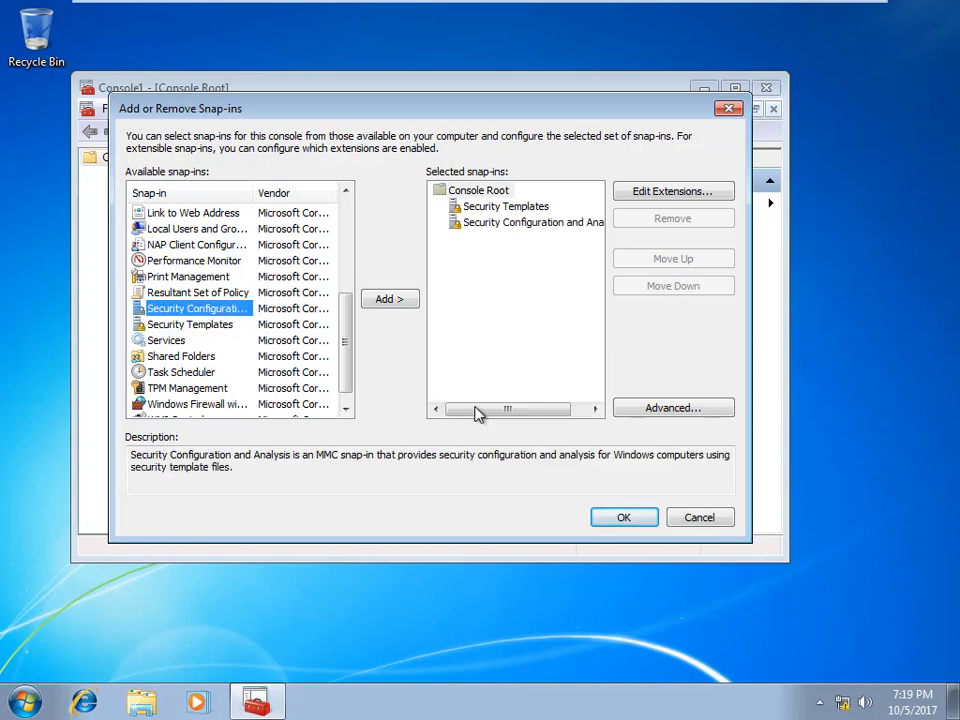
click(624, 518)
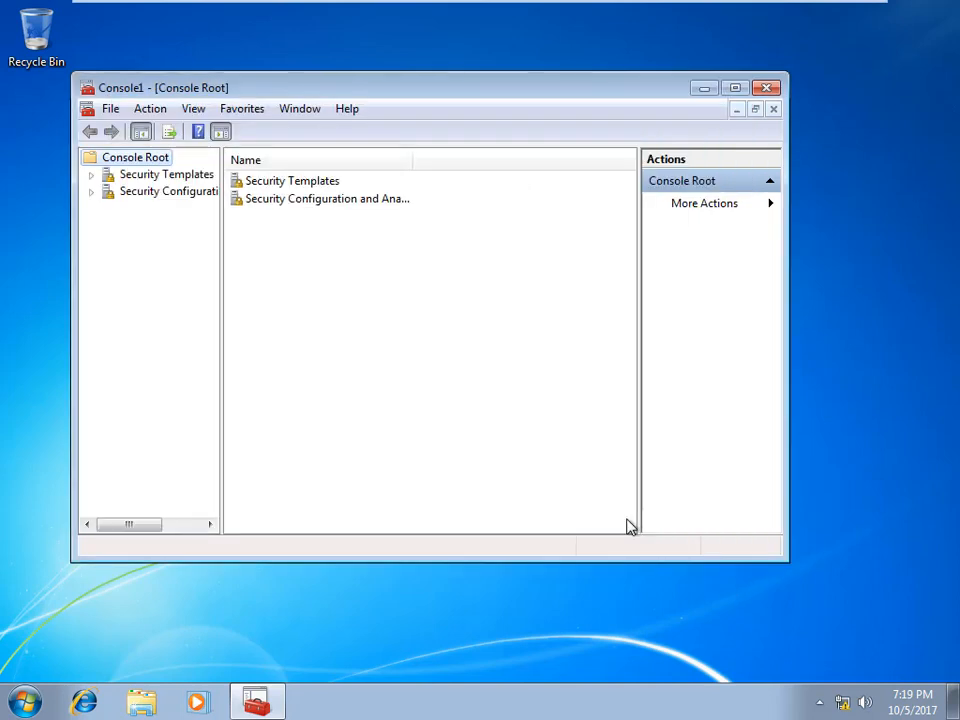
click(735, 88)
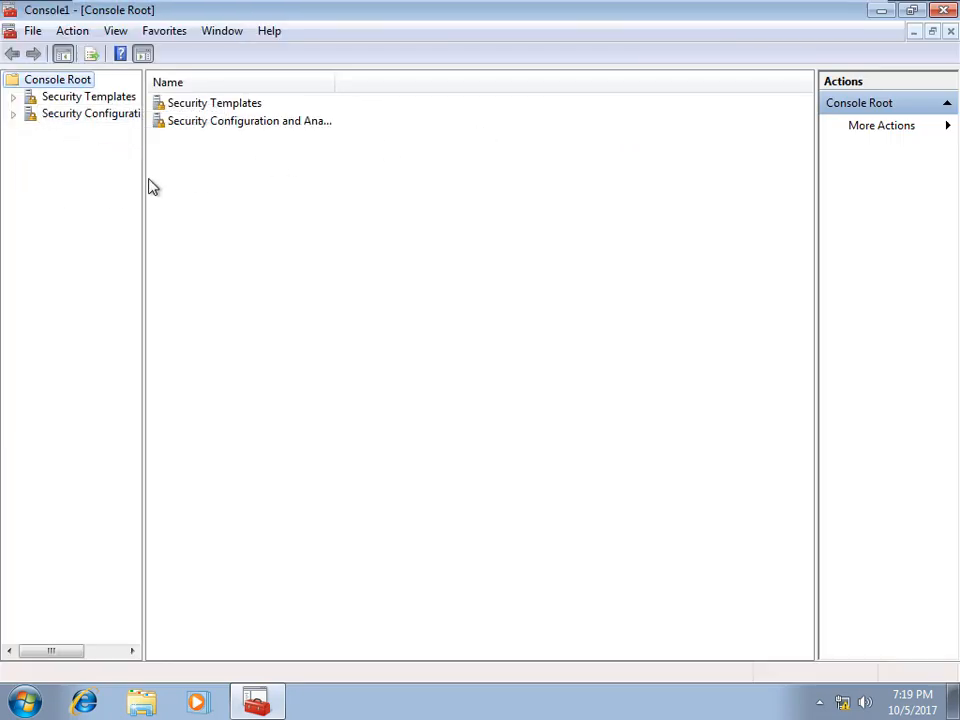
Step: Create a new security template named Test in the user's templates folder
drag(143, 178, 288, 178)
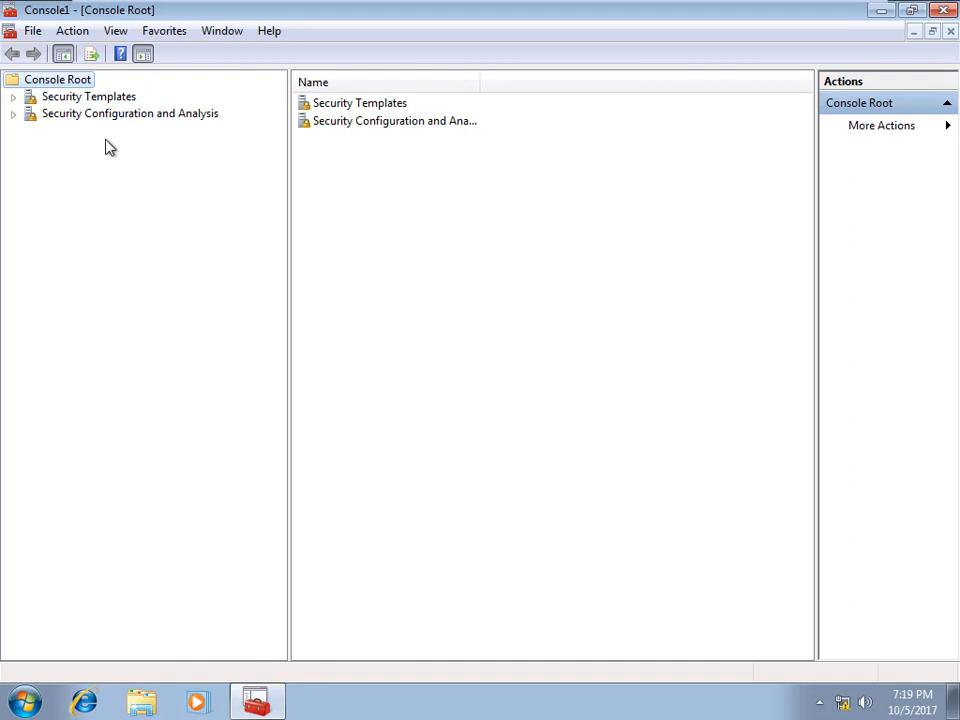
click(13, 97)
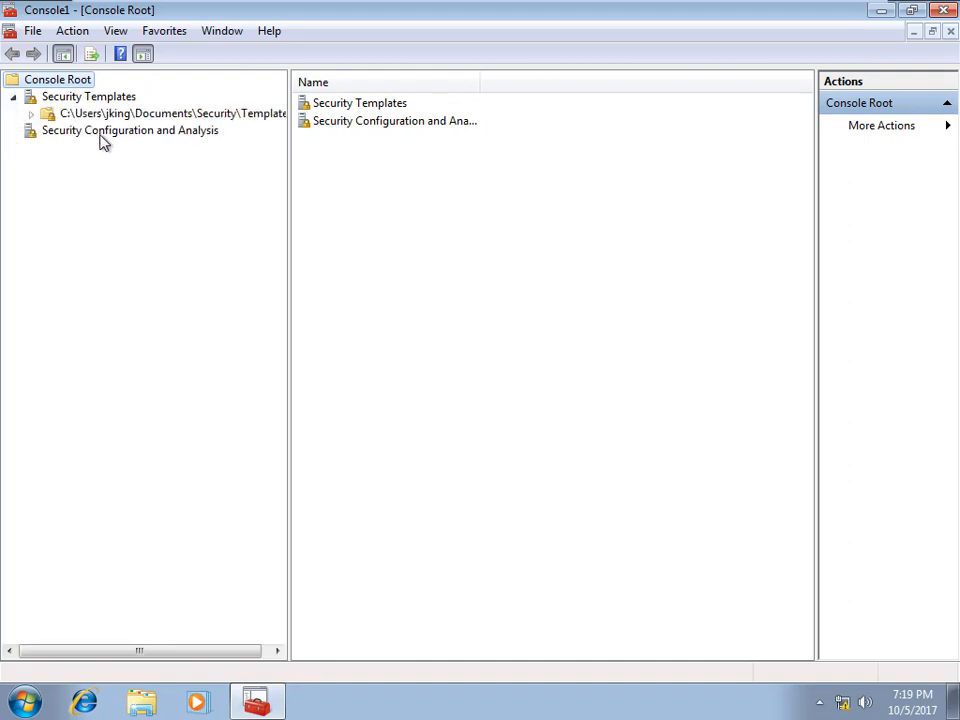
click(176, 114)
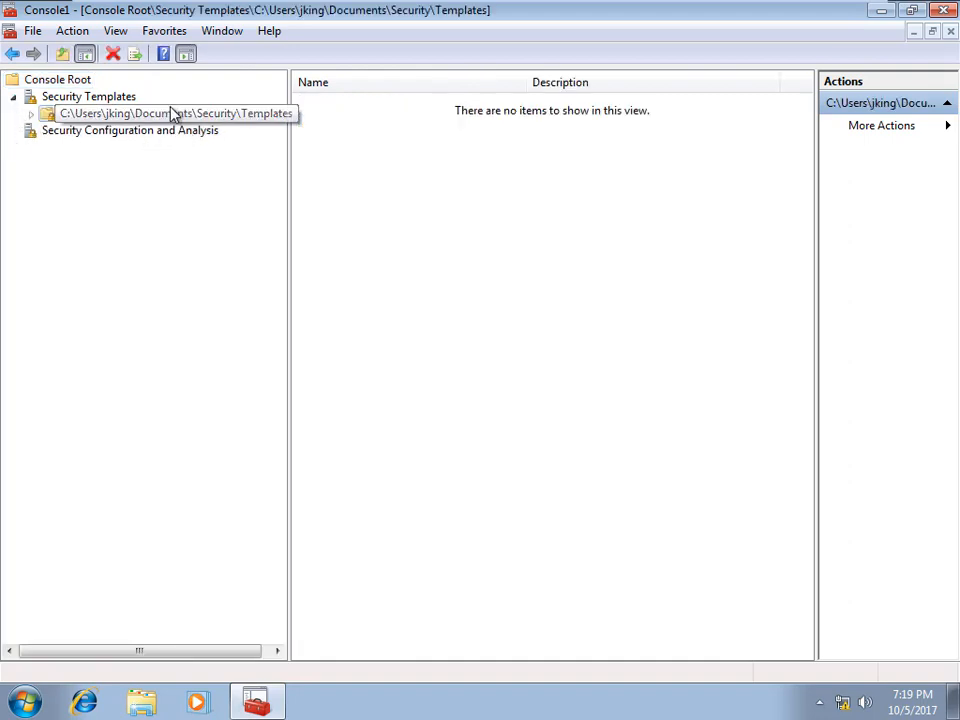
right_click(117, 116)
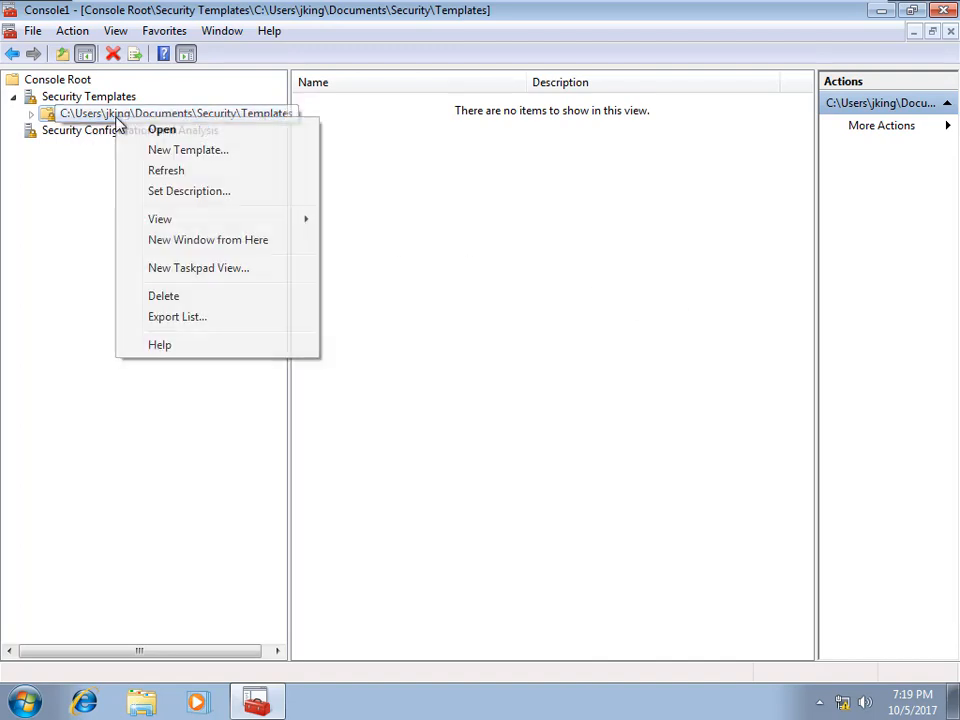
click(219, 160)
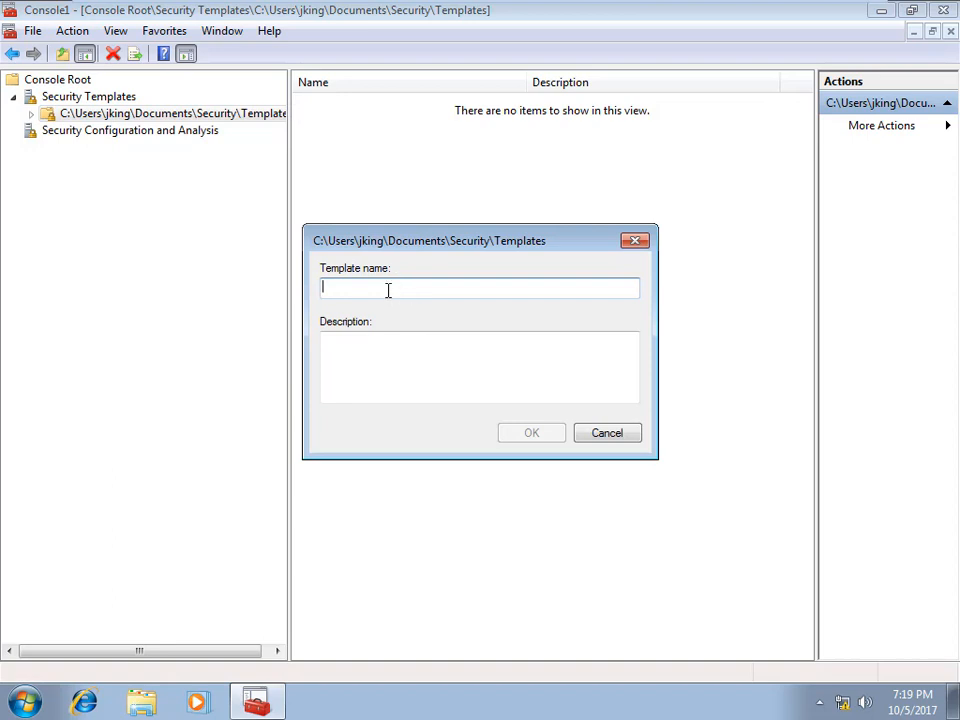
text(Test)
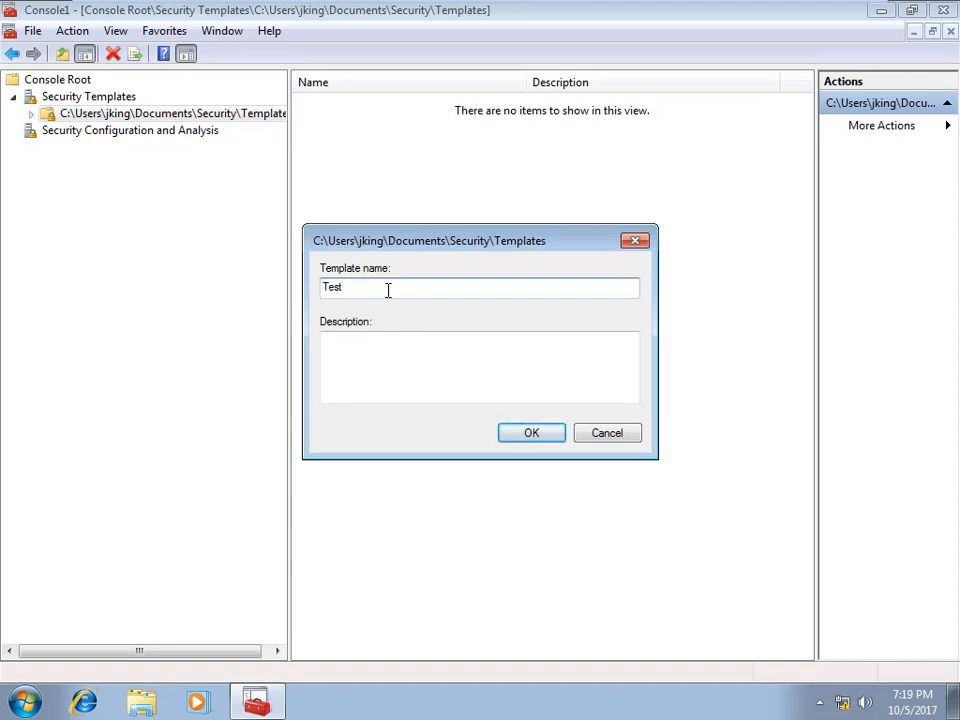
click(527, 434)
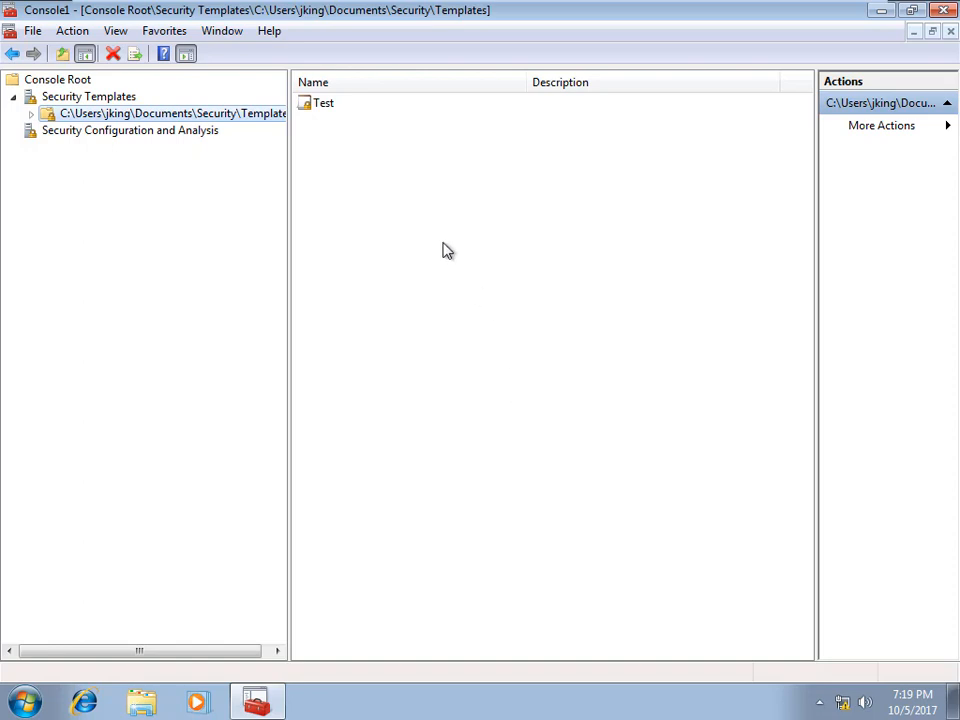
Step: Expand the Test template and show its Account Policies area
click(31, 114)
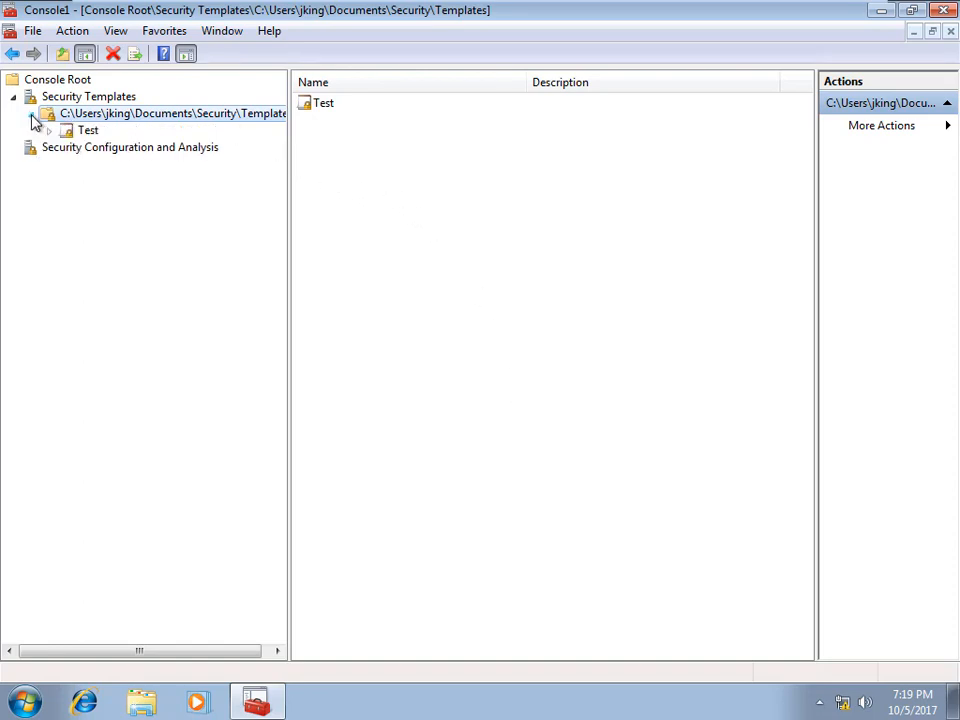
click(88, 132)
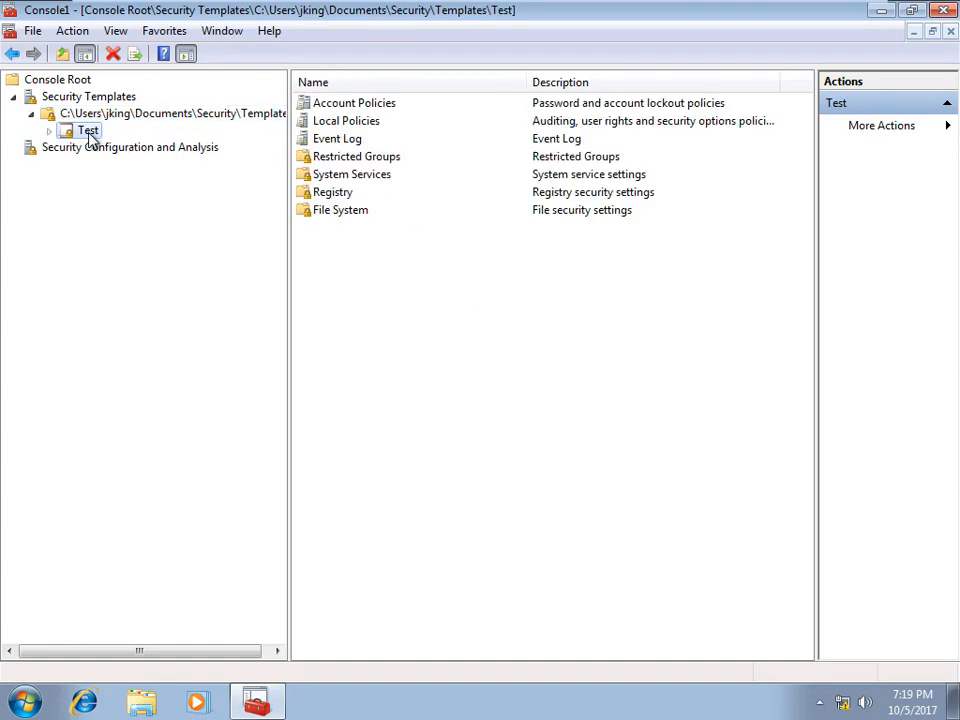
click(48, 133)
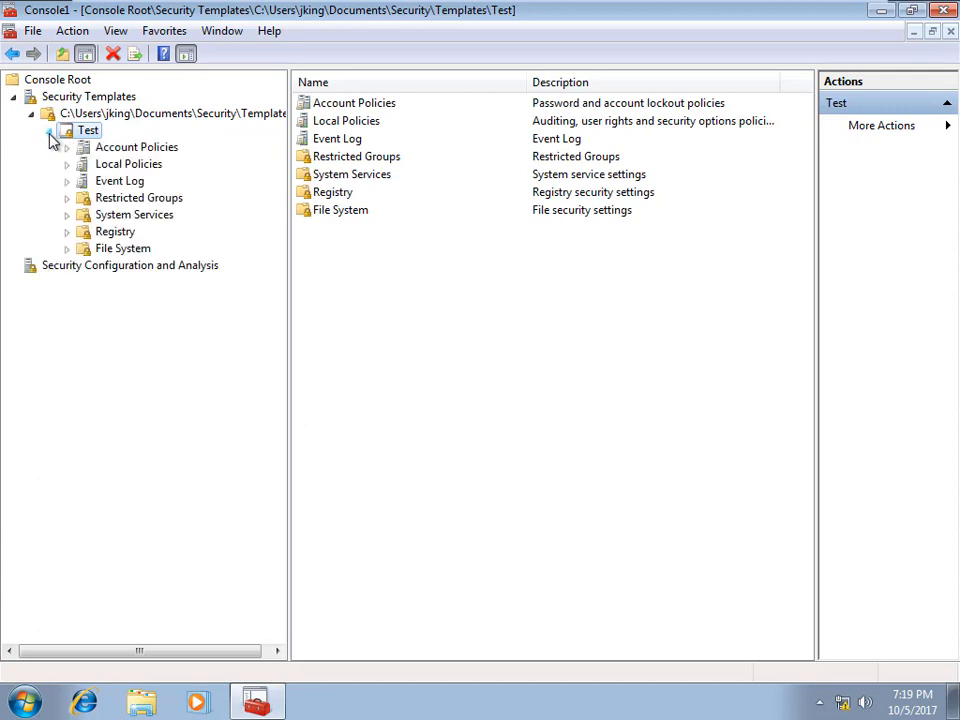
click(155, 149)
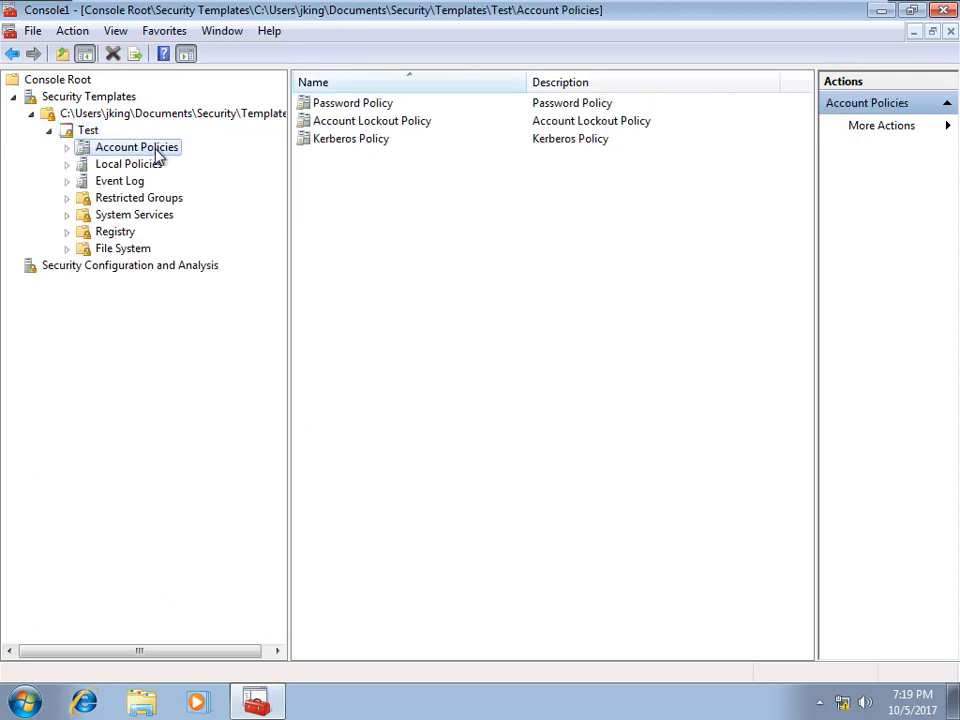
Step: Define Enforce password history in the Password Policy to remember 3 passwords
double_click(347, 108)
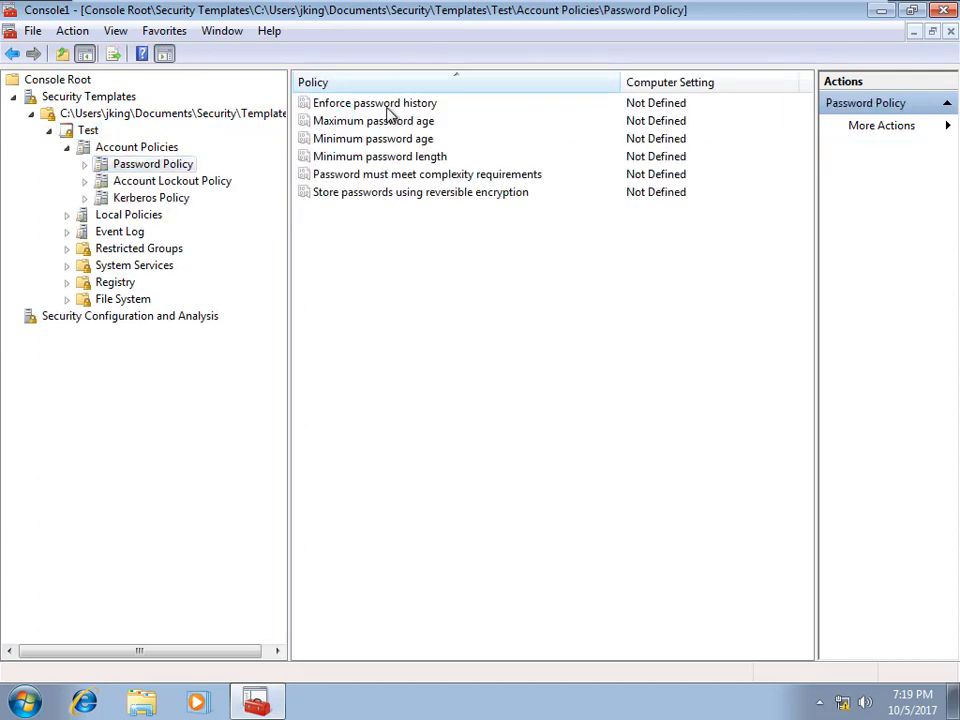
click(387, 107)
double_click(387, 105)
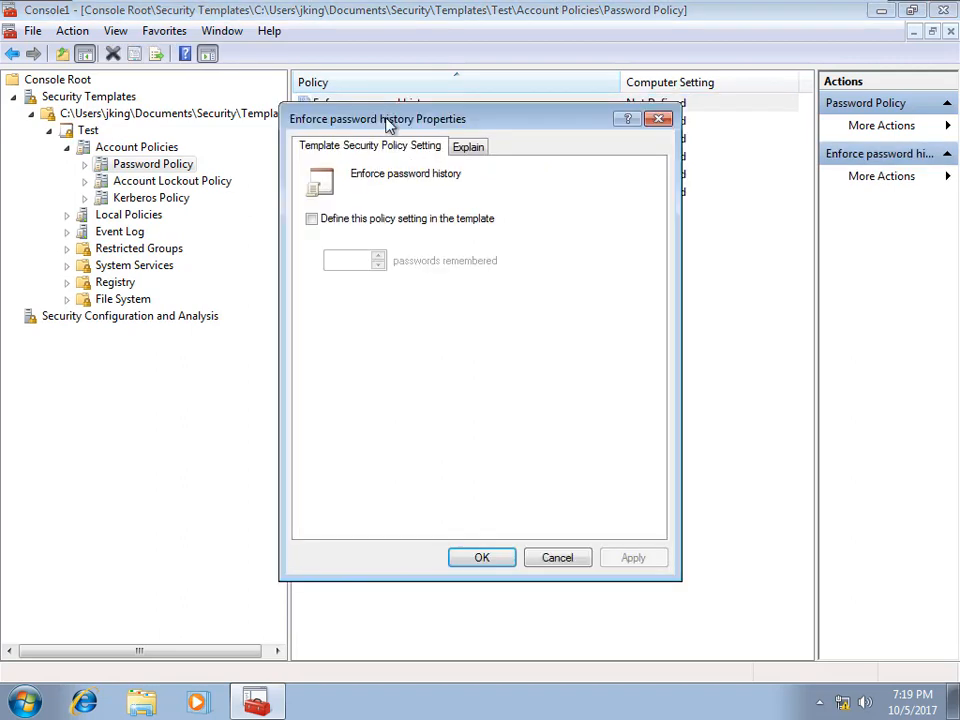
click(312, 219)
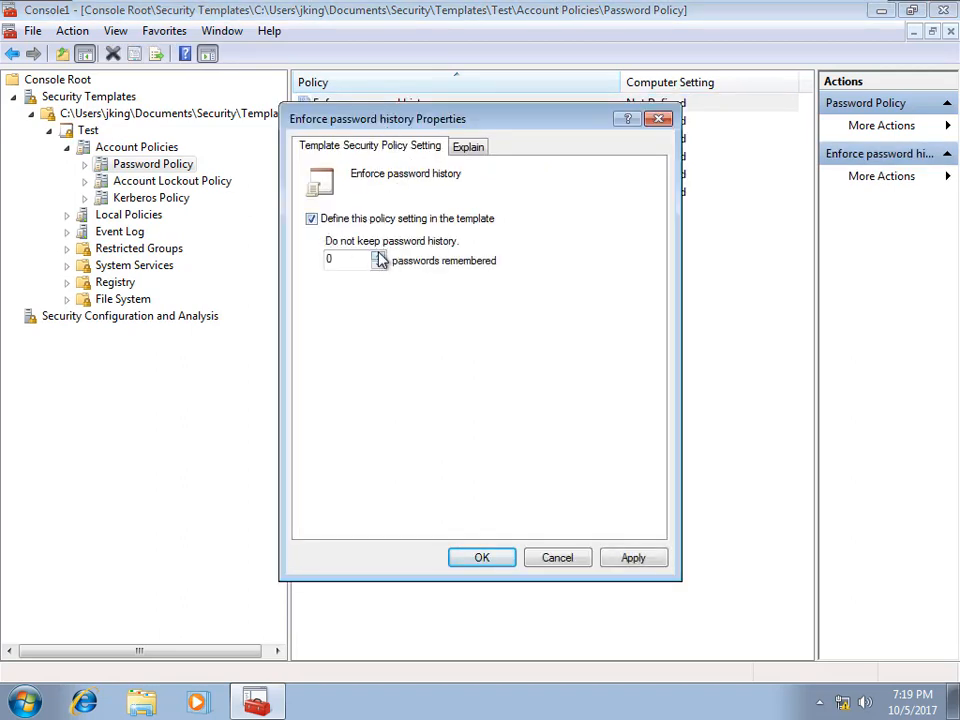
click(378, 255)
click(378, 255)
click(378, 255)
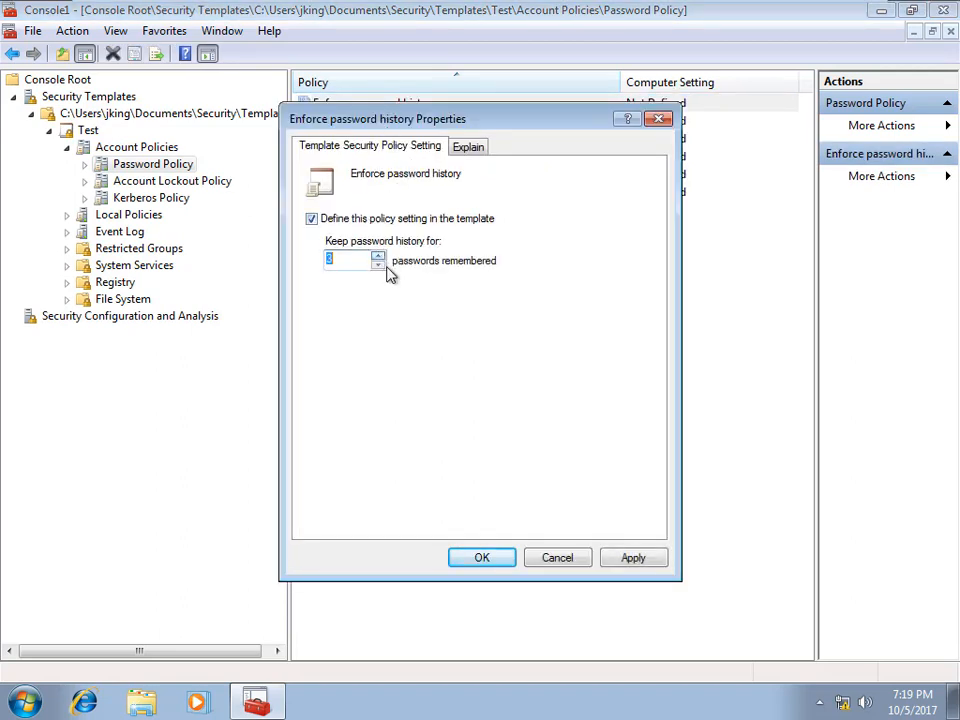
click(630, 558)
click(481, 559)
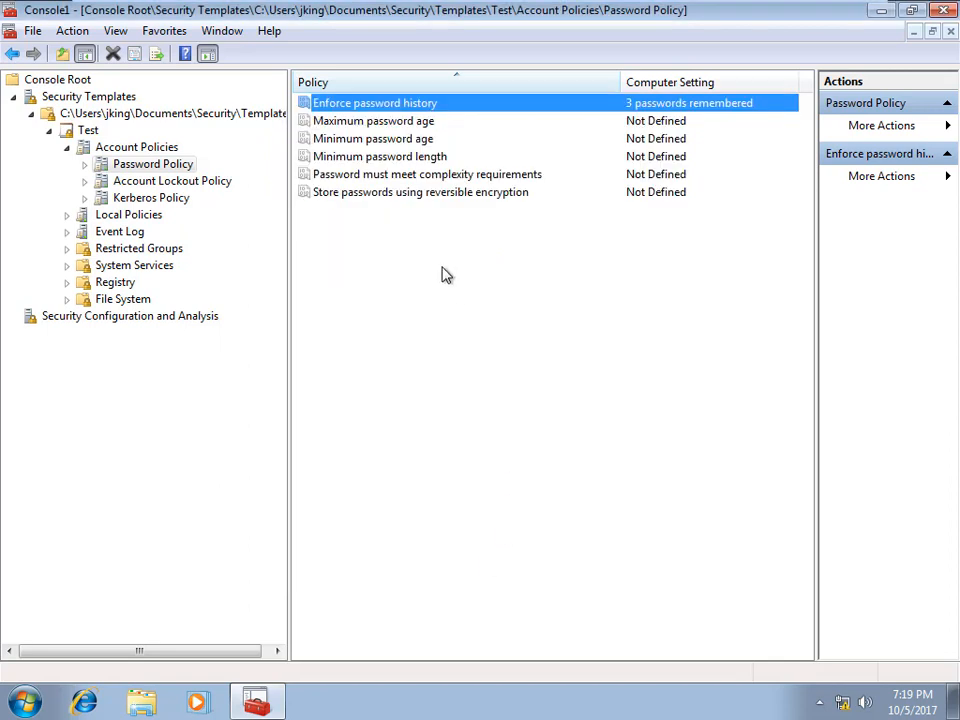
Step: Set maximum password age to 30 days, accepting the suggested 29-day minimum age
double_click(372, 128)
click(313, 219)
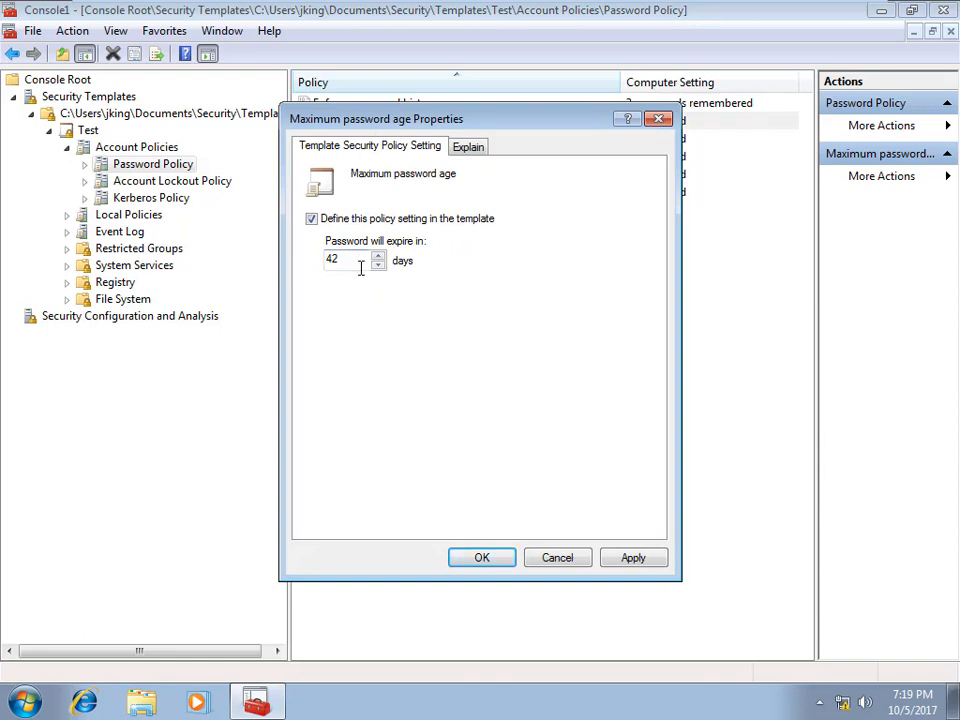
text(30)
click(617, 558)
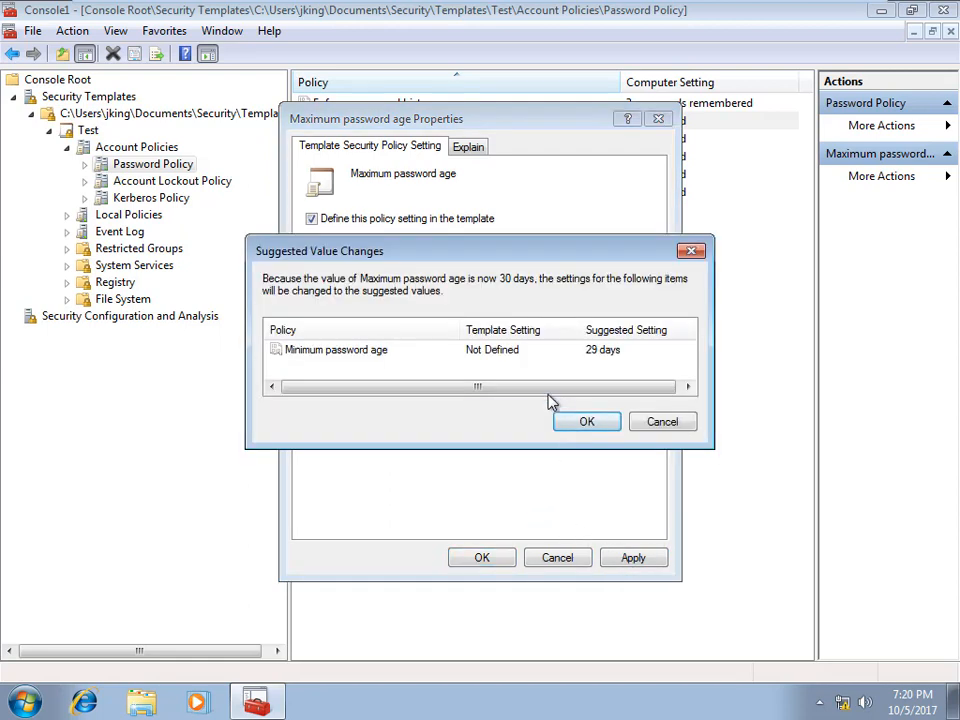
drag(499, 388, 514, 390)
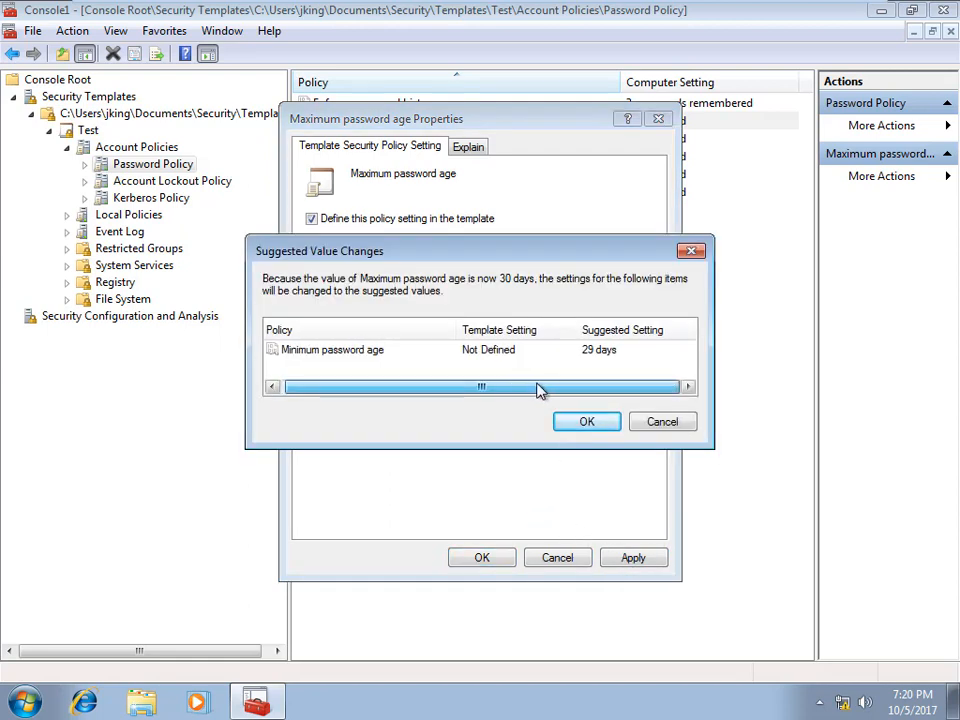
click(608, 424)
click(482, 560)
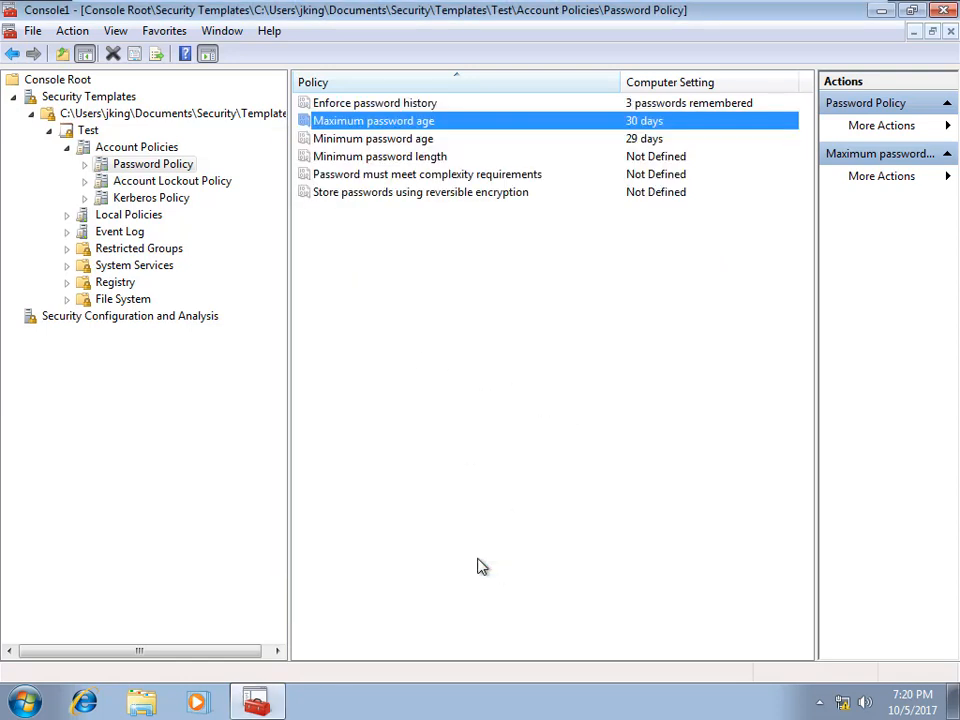
Step: Set minimum password length to 12 characters, leaving minimum age and complexity unchanged
double_click(380, 140)
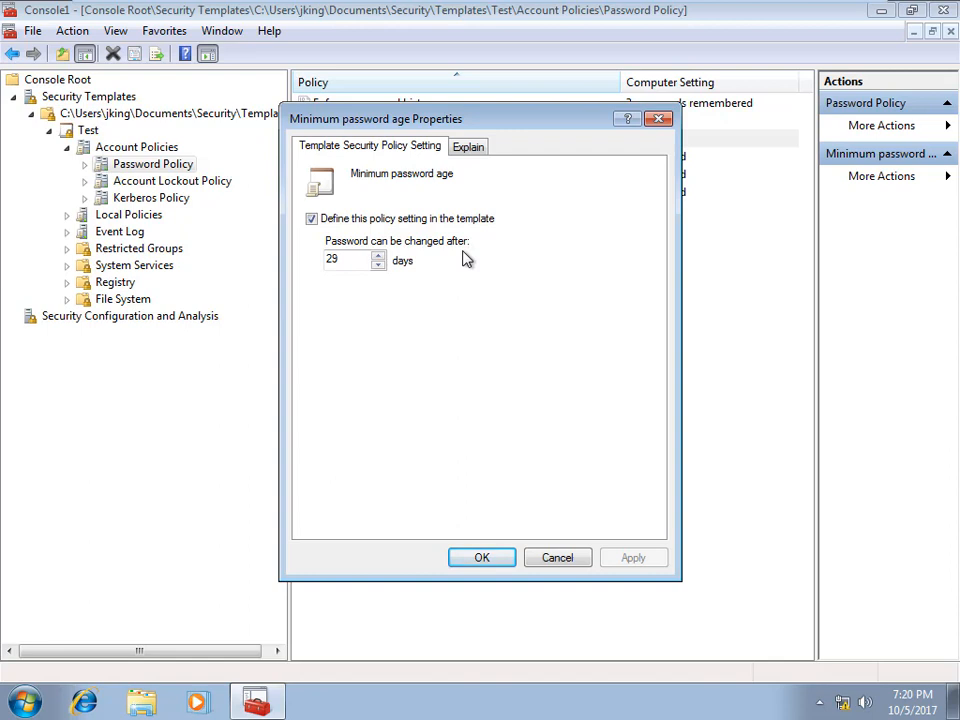
click(570, 556)
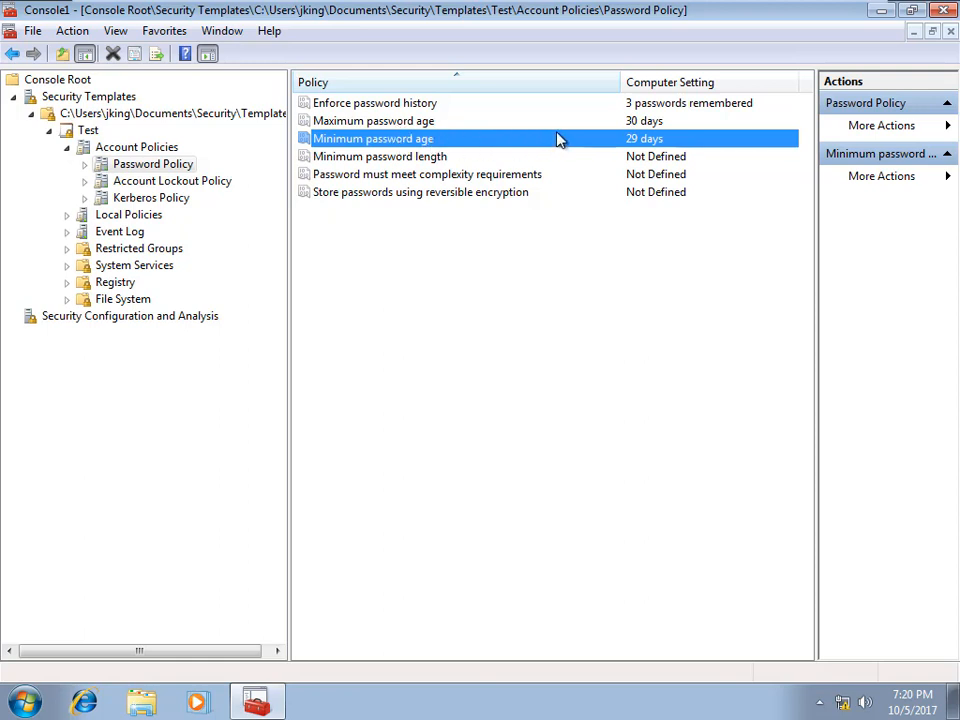
double_click(423, 160)
click(312, 219)
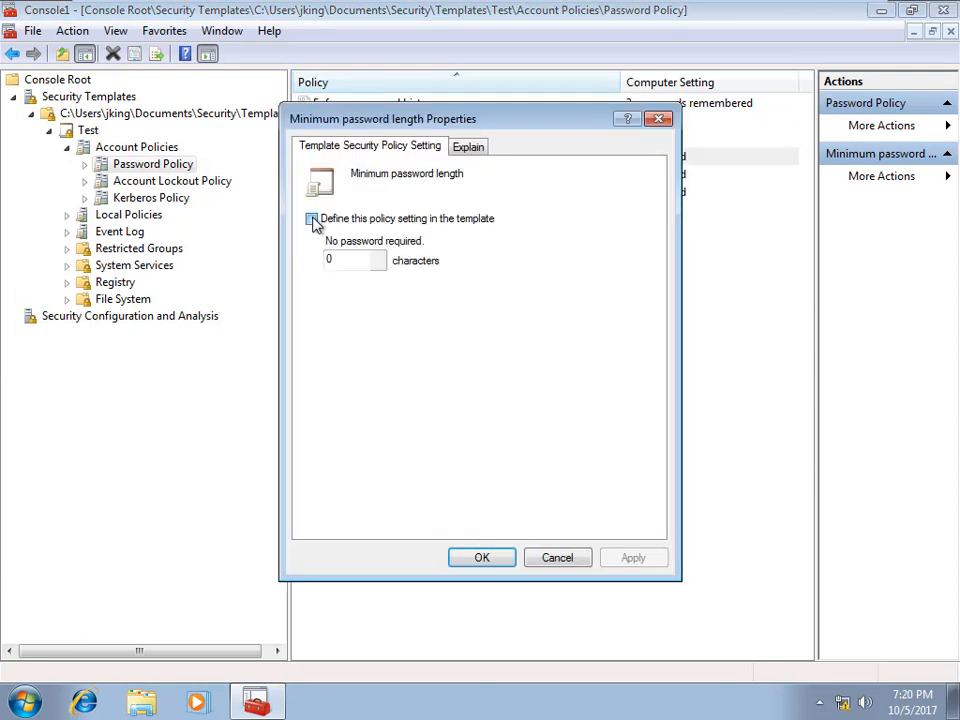
click(379, 256)
click(379, 256)
click(379, 256)
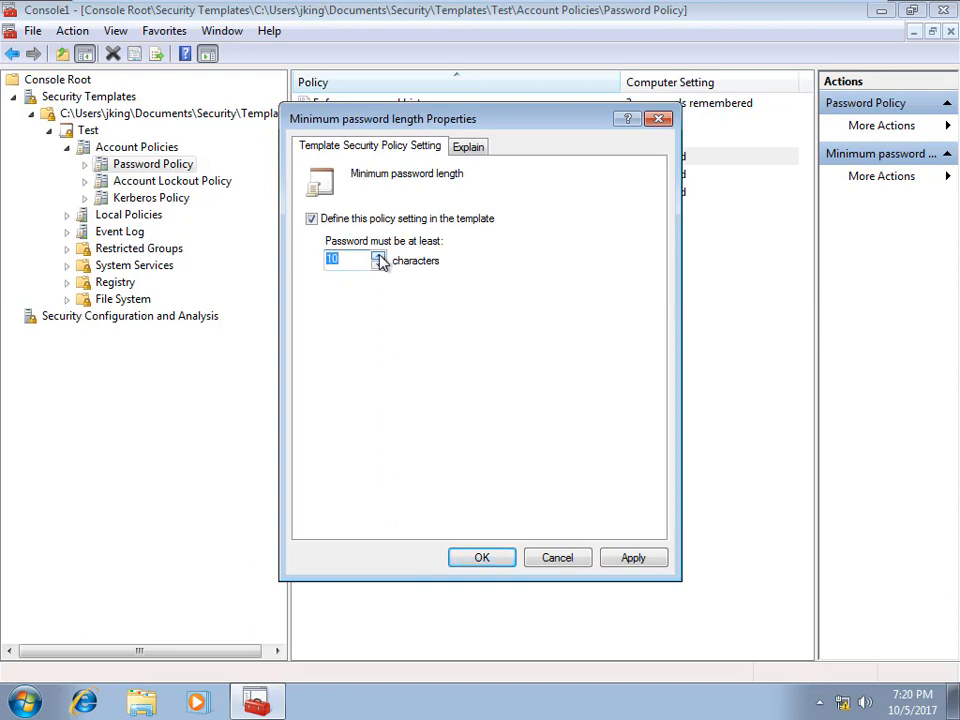
click(628, 563)
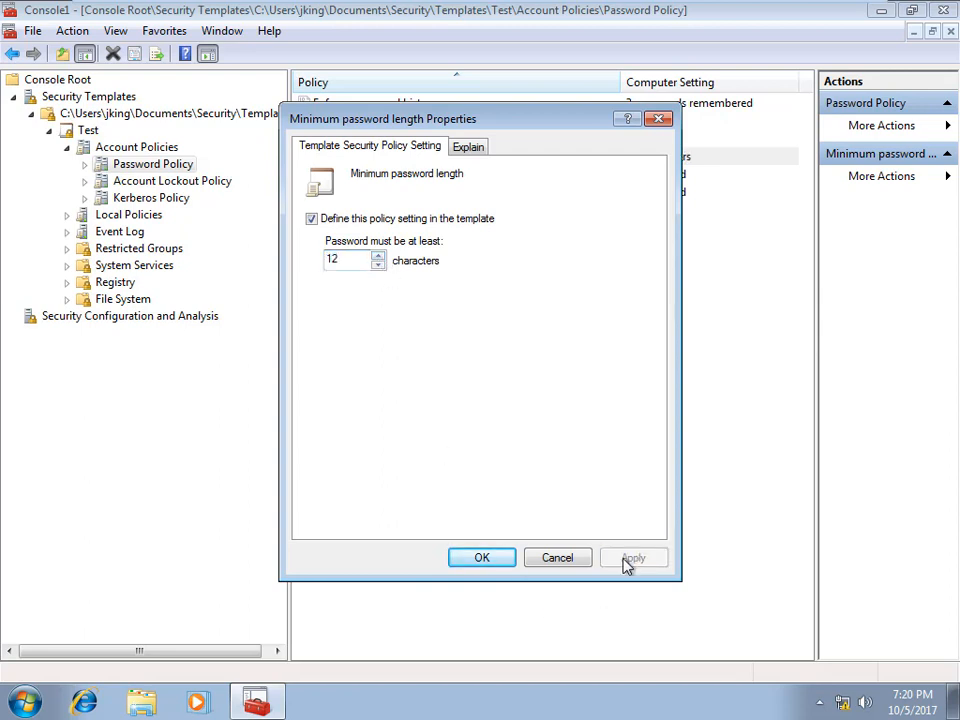
click(480, 560)
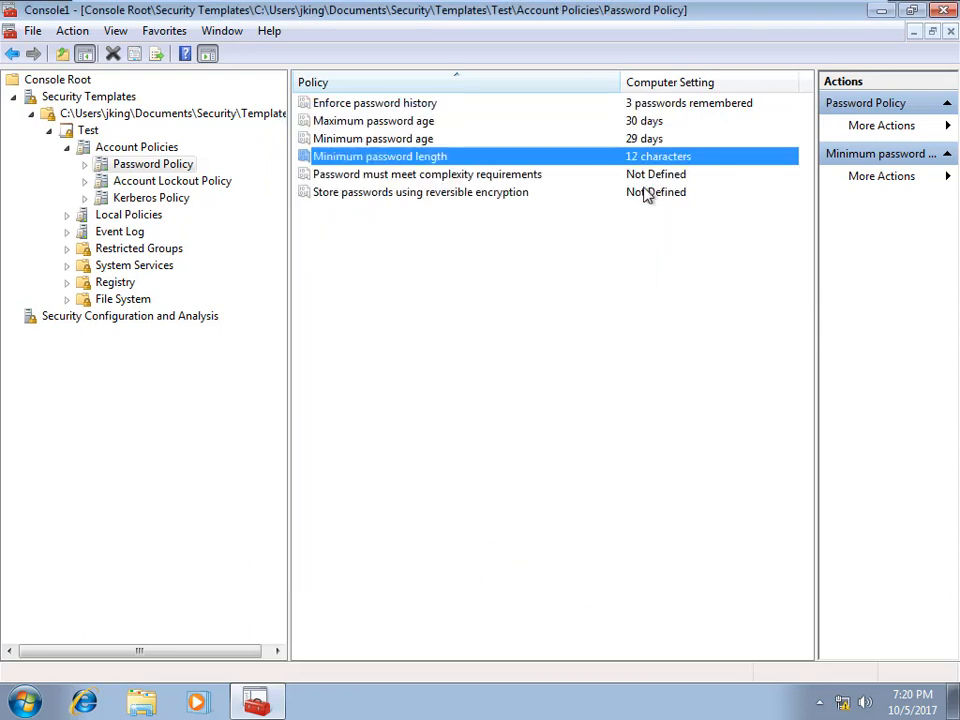
double_click(476, 180)
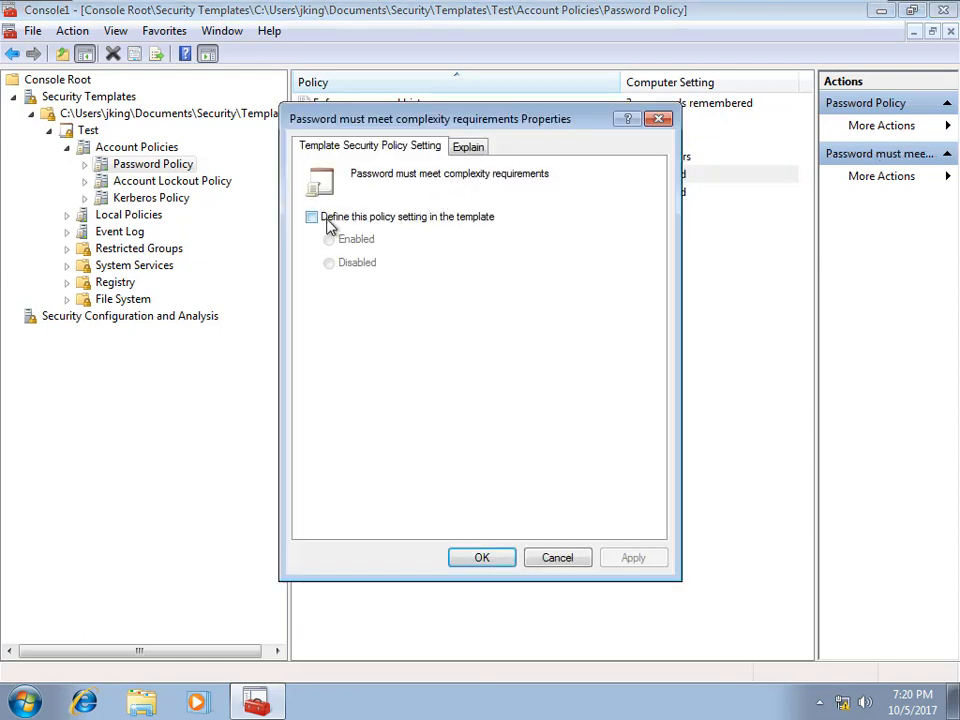
click(566, 562)
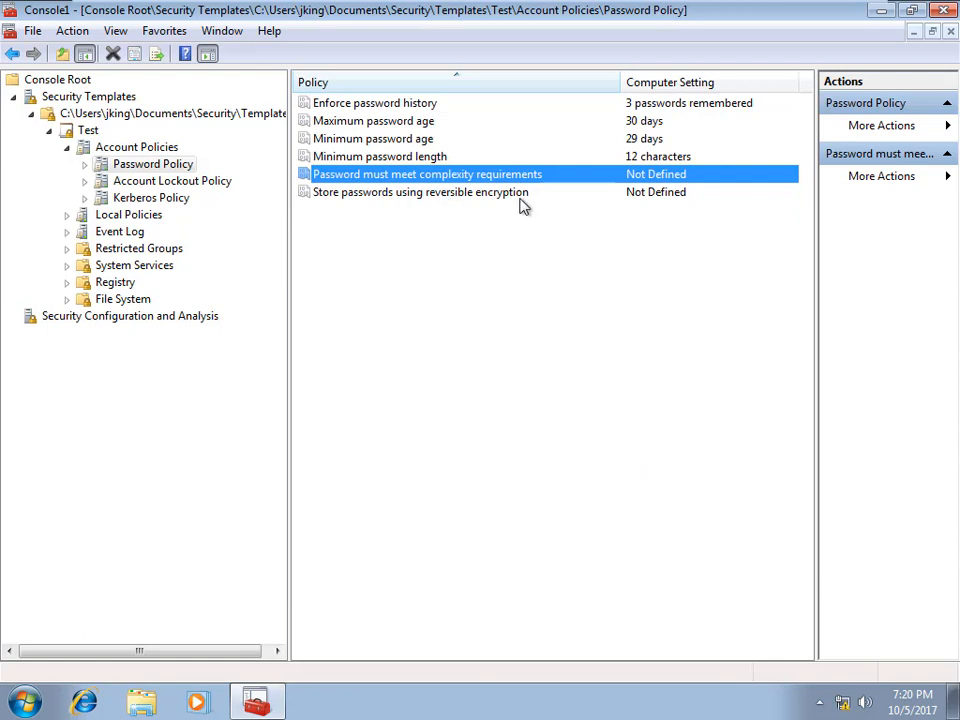
Step: Define a 30-minute account lockout duration, accepting the suggested threshold and reset values
click(174, 185)
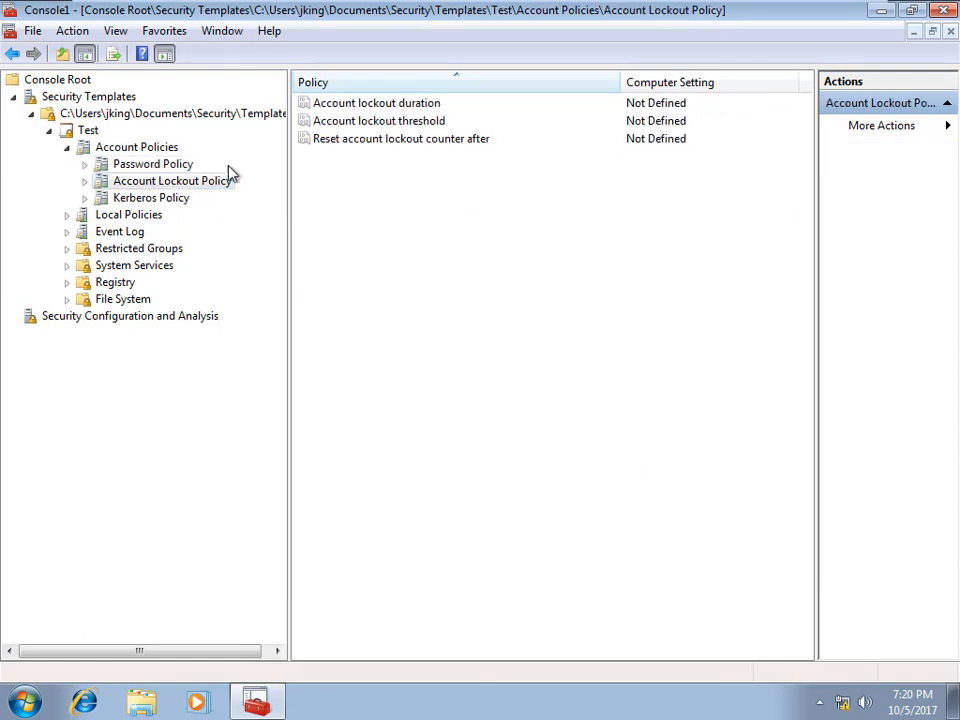
click(395, 108)
double_click(395, 108)
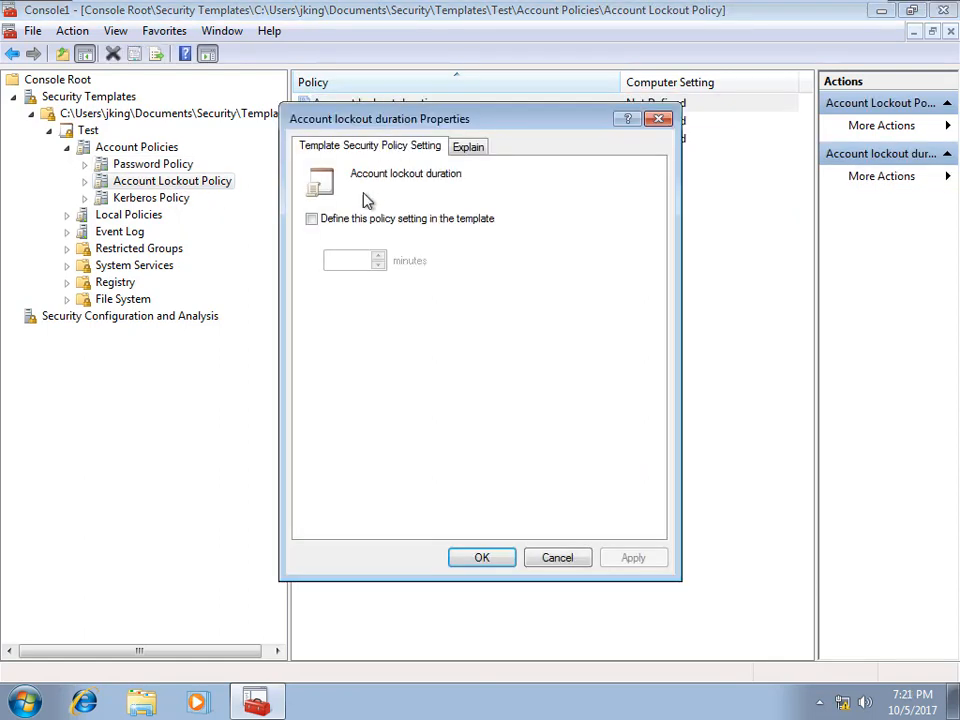
click(311, 218)
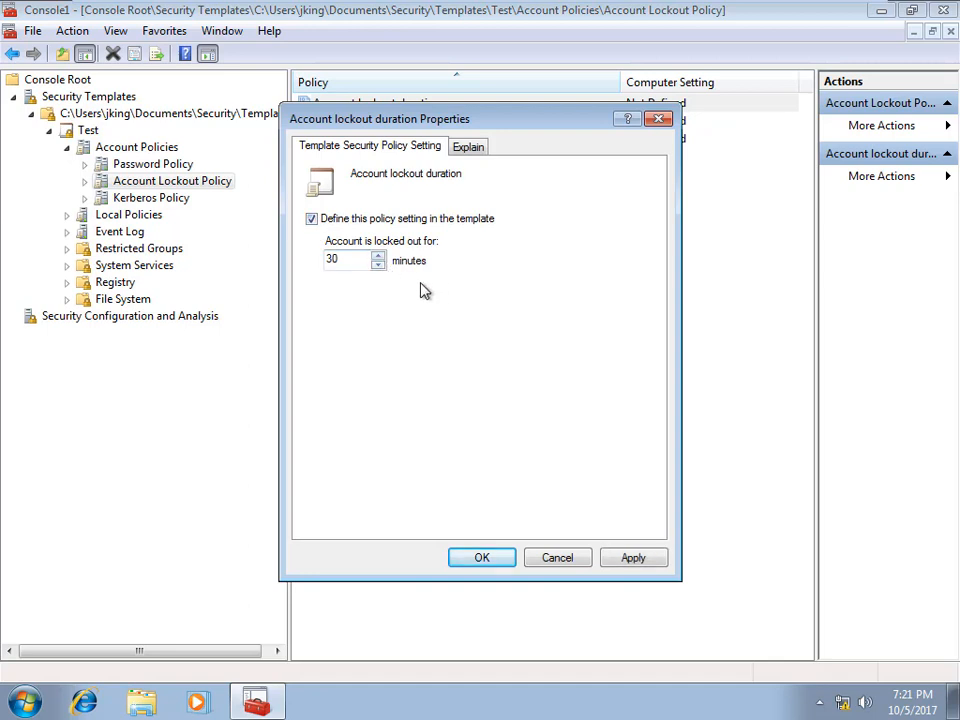
click(648, 564)
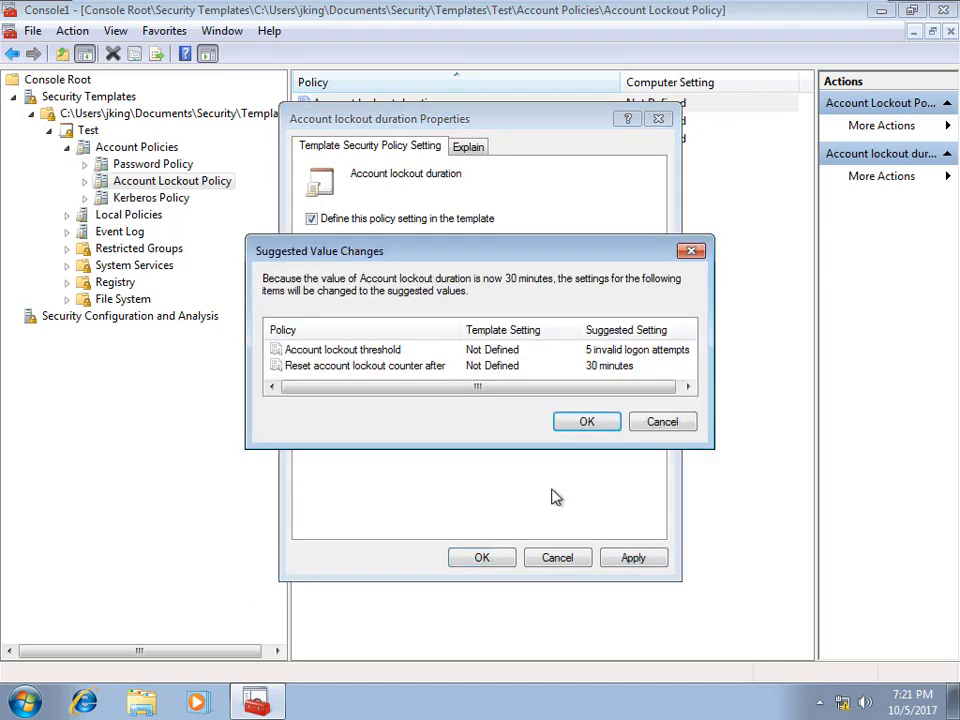
click(585, 422)
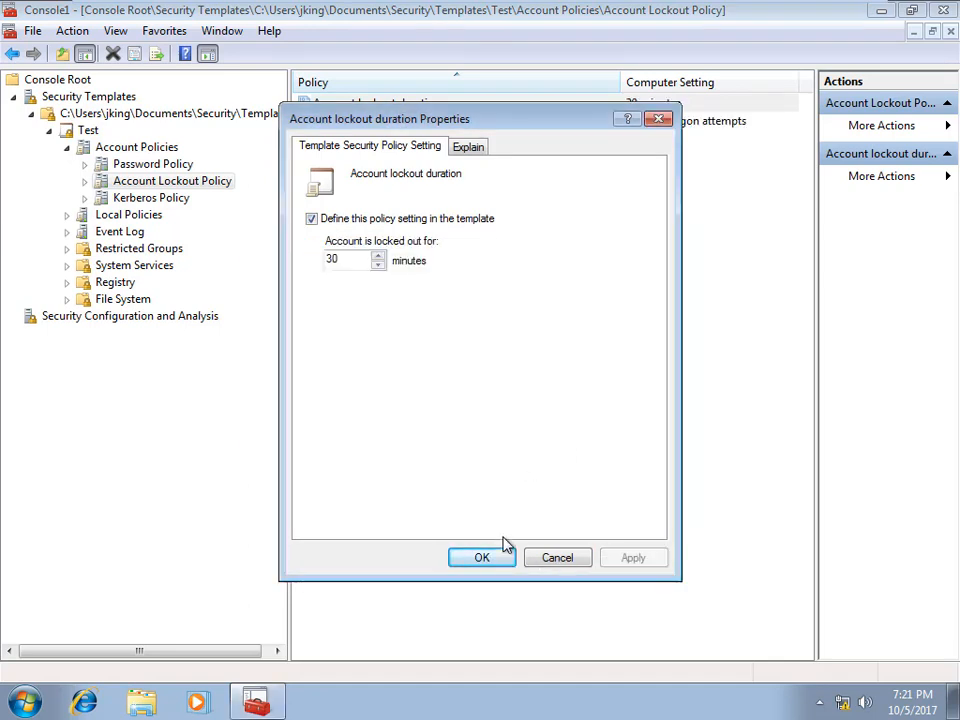
click(478, 557)
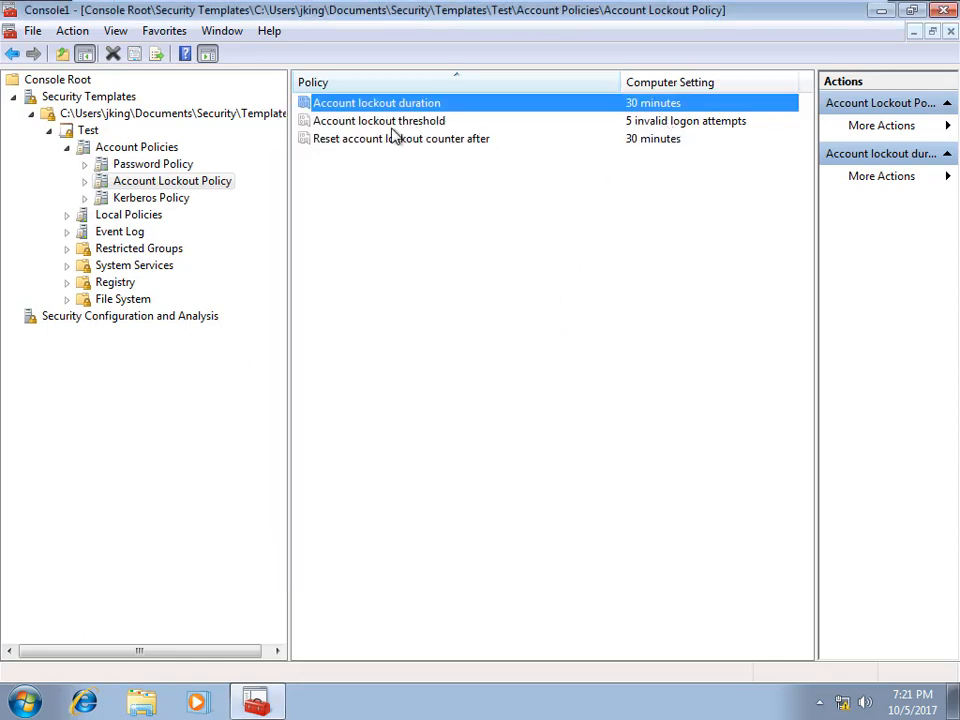
Step: Lower the account lockout threshold to 3 invalid attempts, then show Kerberos Policy
double_click(674, 122)
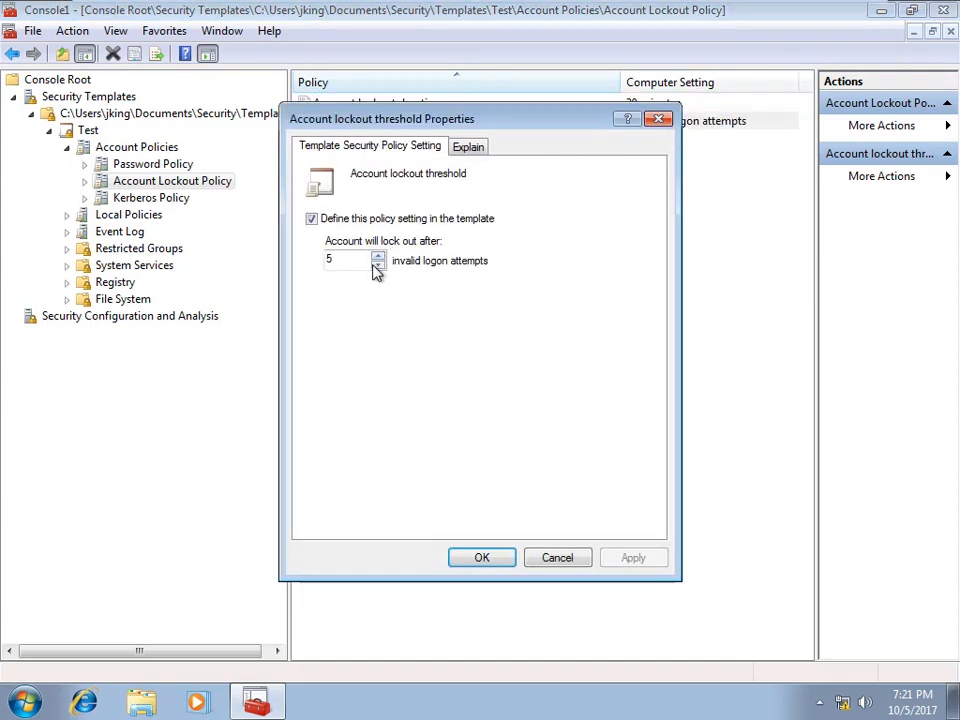
click(378, 266)
click(378, 266)
click(634, 558)
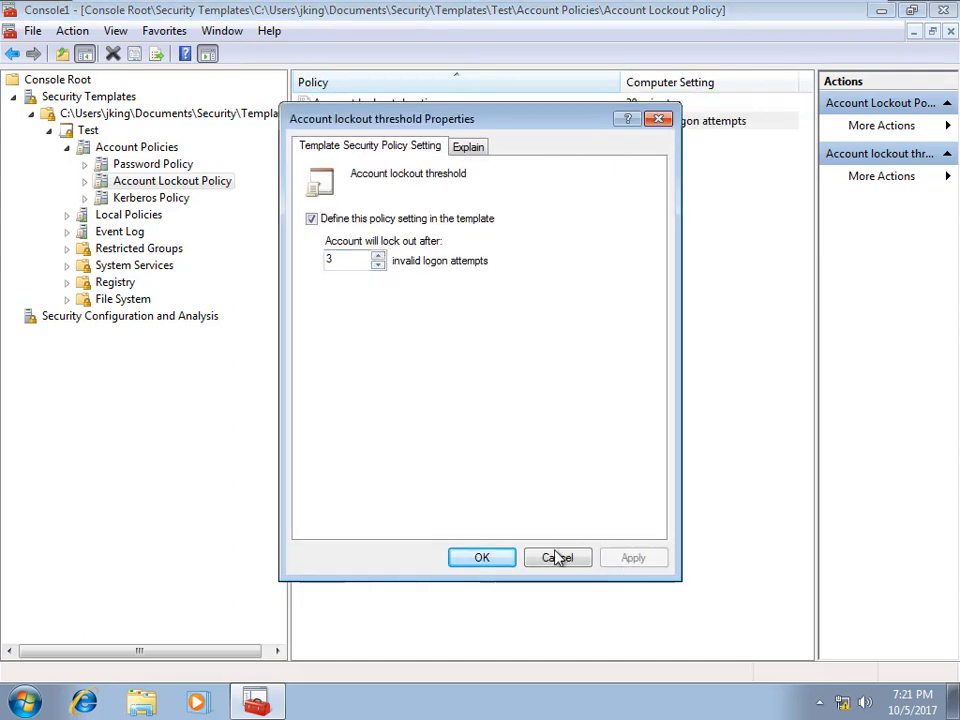
click(482, 560)
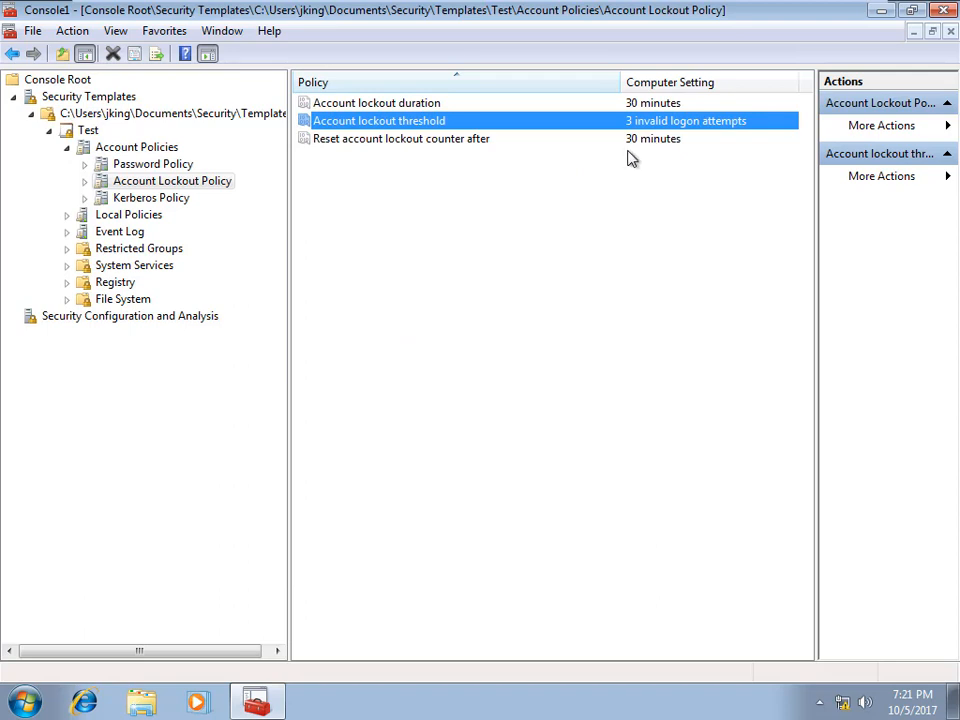
click(161, 198)
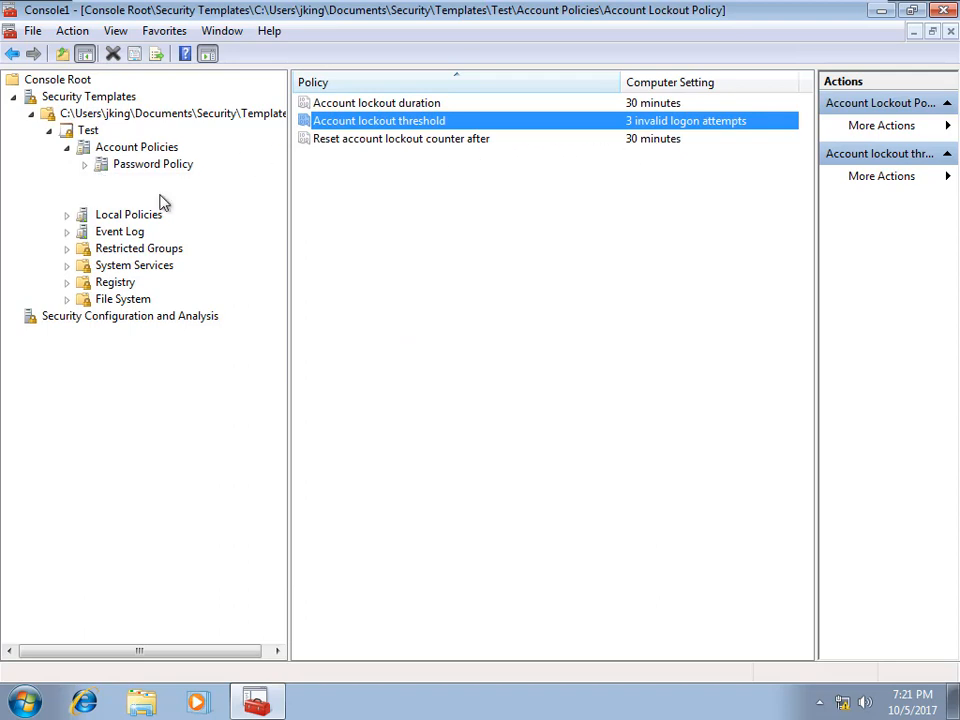
Step: Open Allow log on locally under Local Policies > User Rights Assignment and define it
click(67, 215)
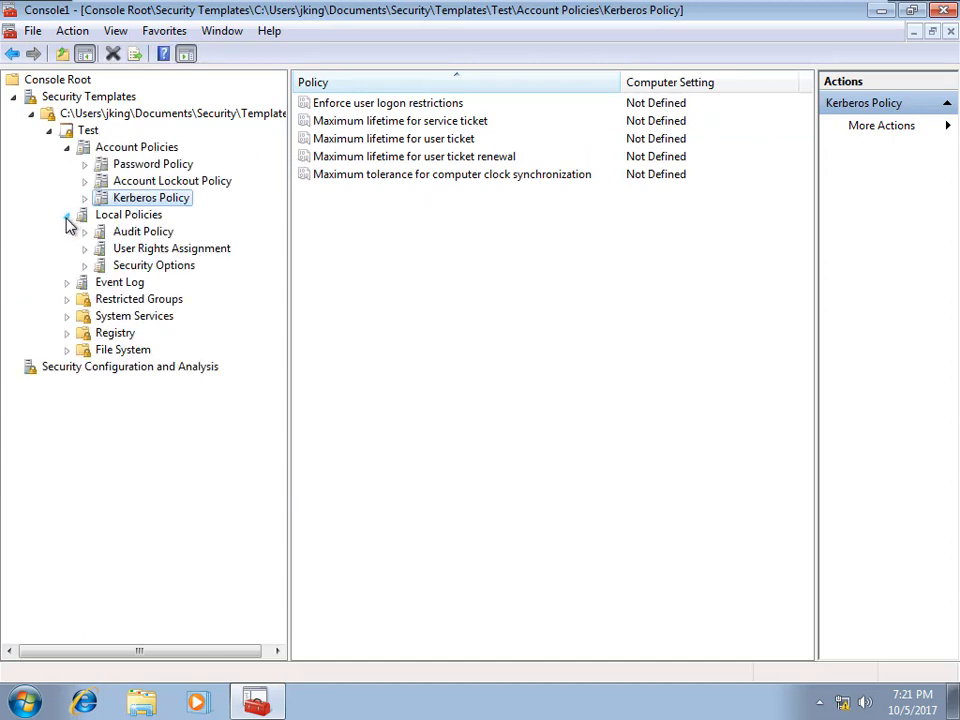
click(152, 250)
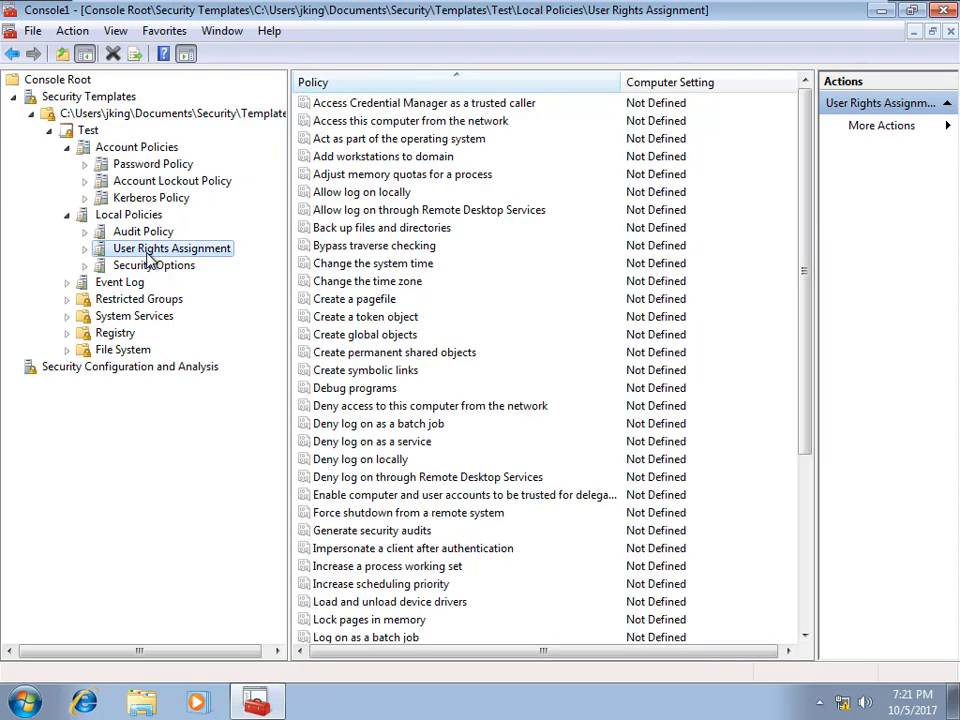
double_click(376, 196)
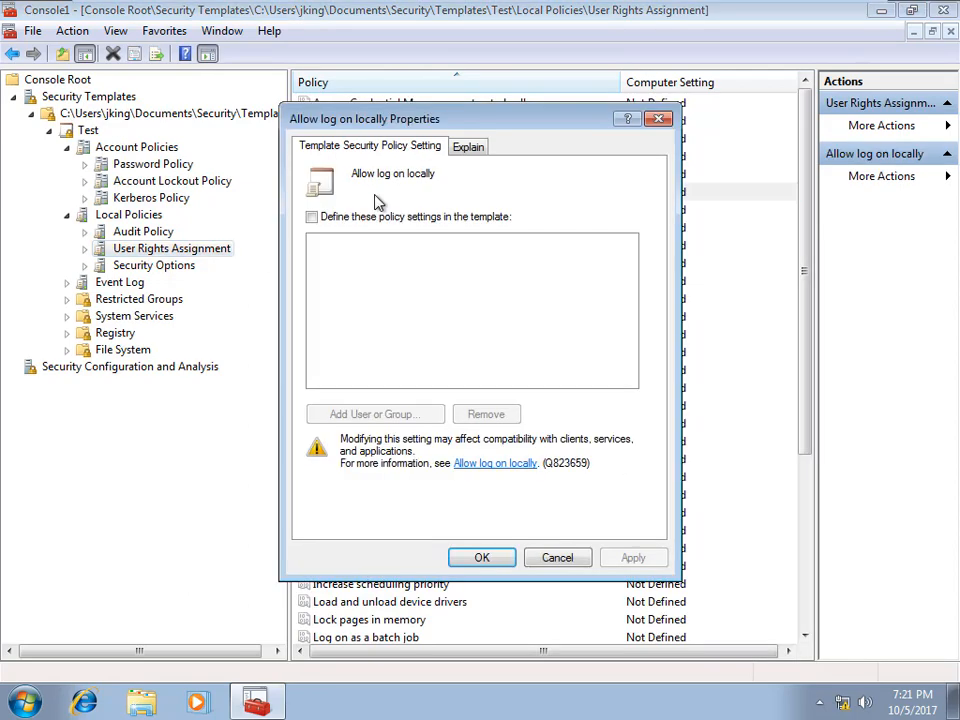
click(312, 217)
Step: Add Domain Users to Allow log on locally, apply, then cancel to discard the entries
click(379, 414)
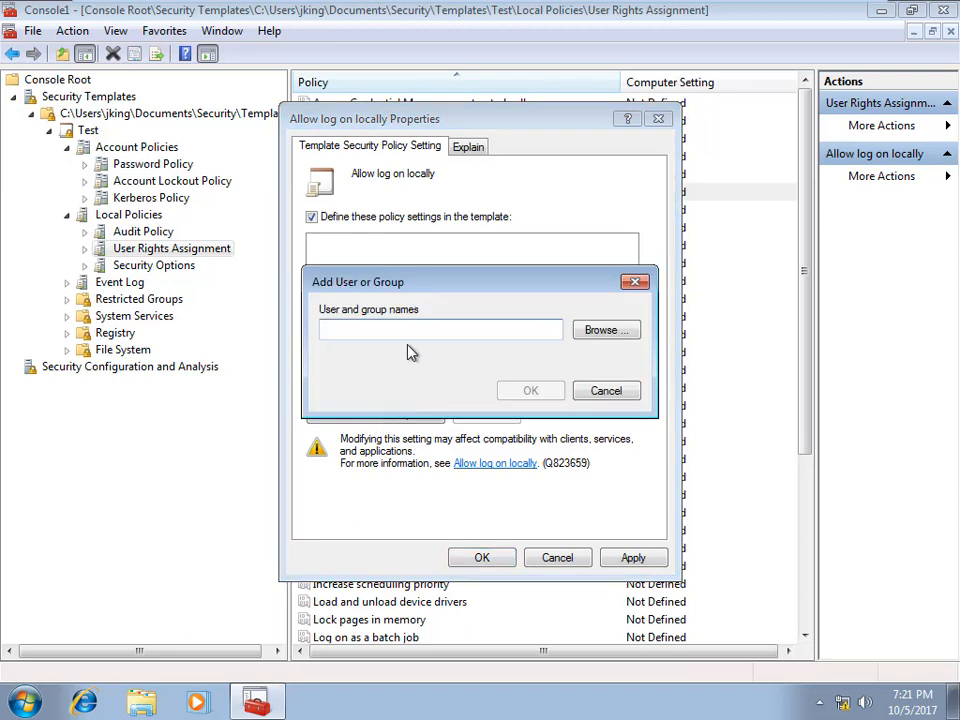
text(doma)
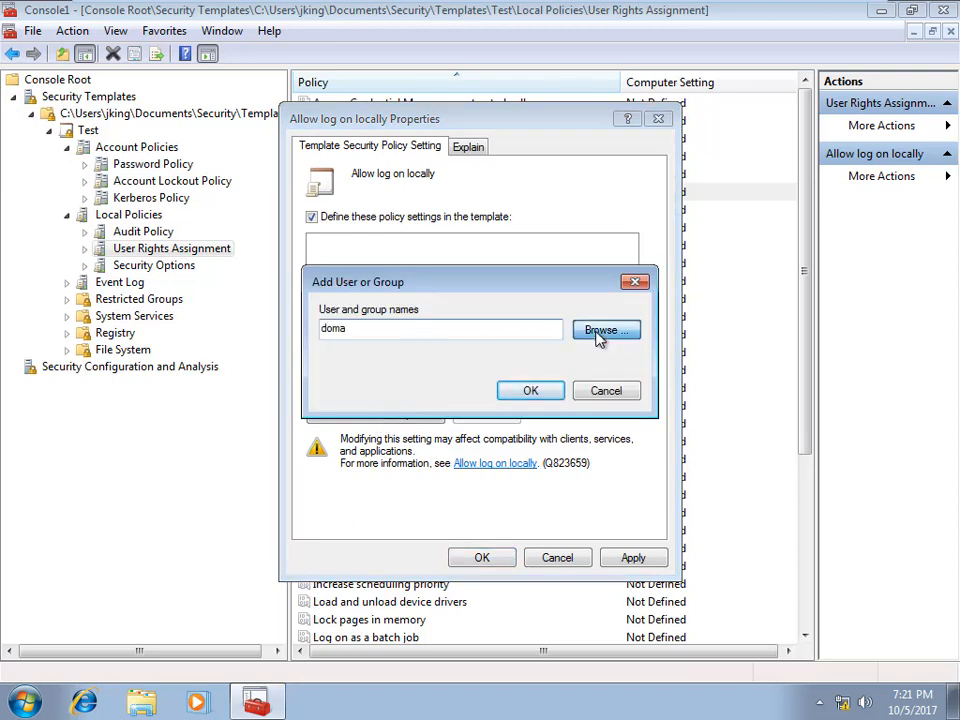
click(602, 332)
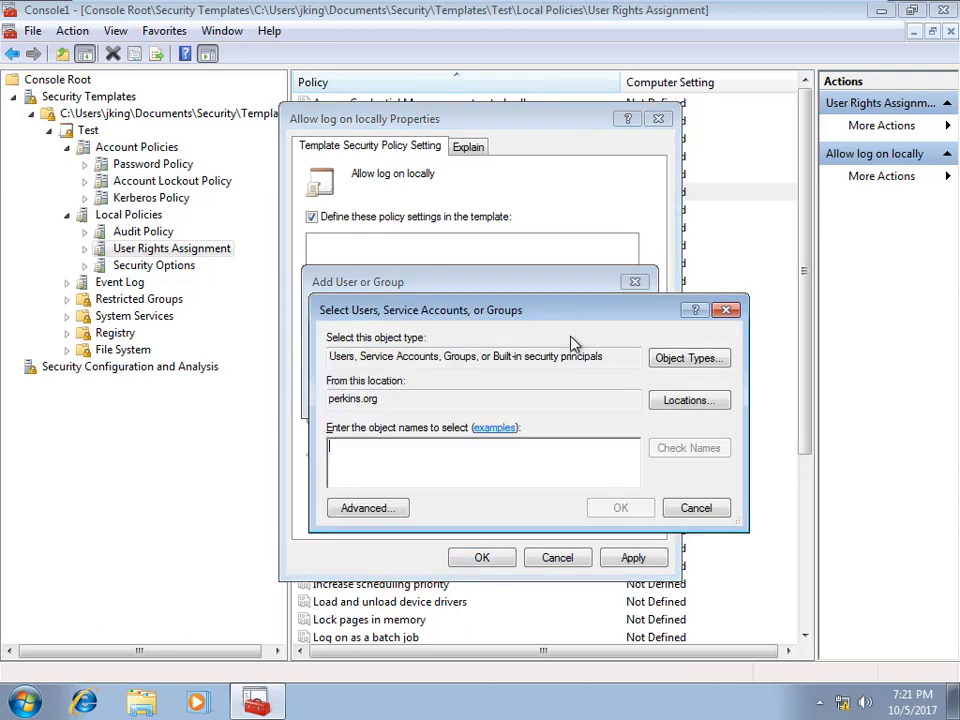
text(domai)
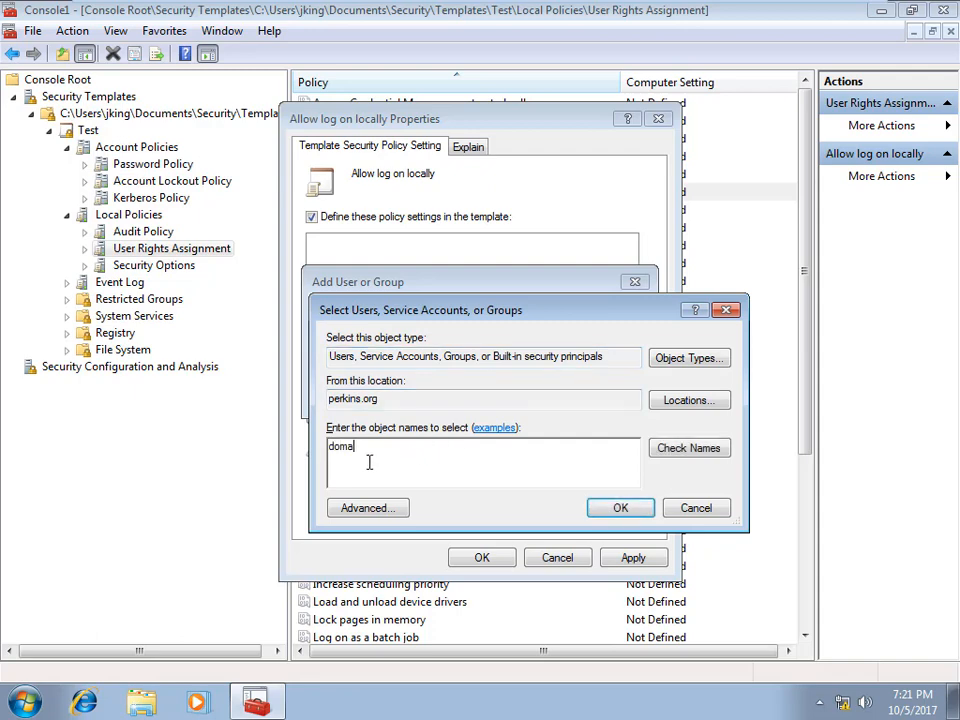
click(680, 448)
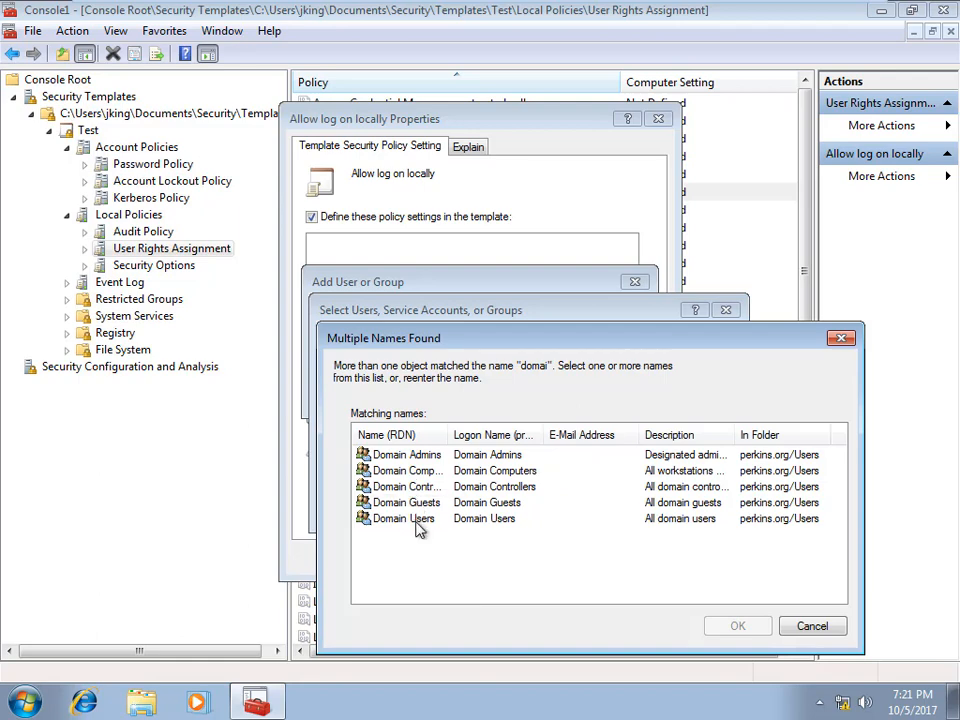
double_click(412, 519)
click(618, 510)
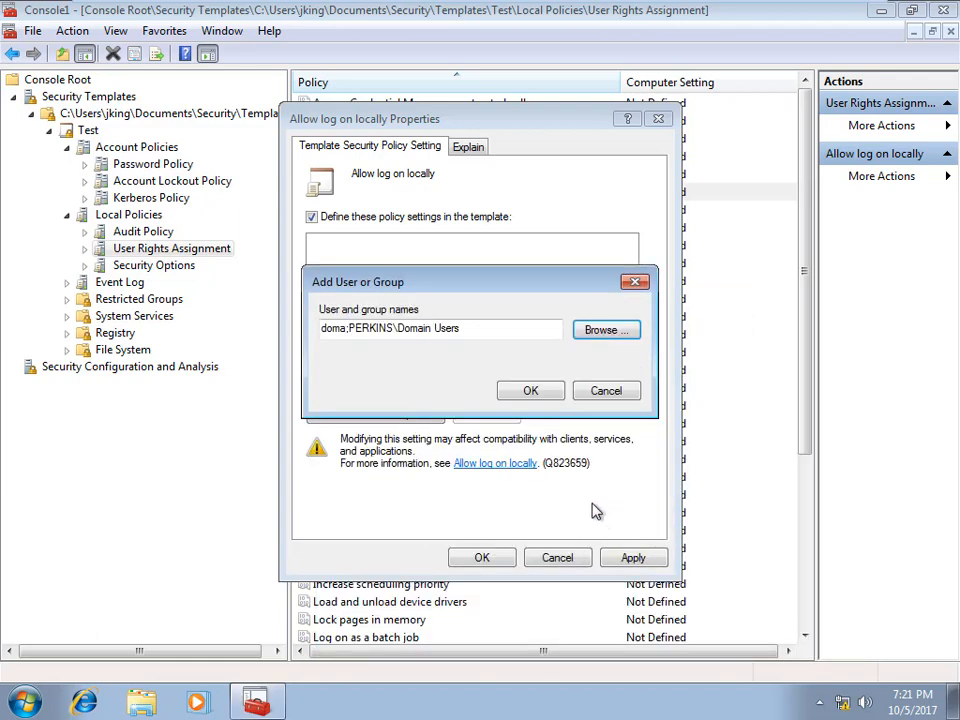
click(520, 392)
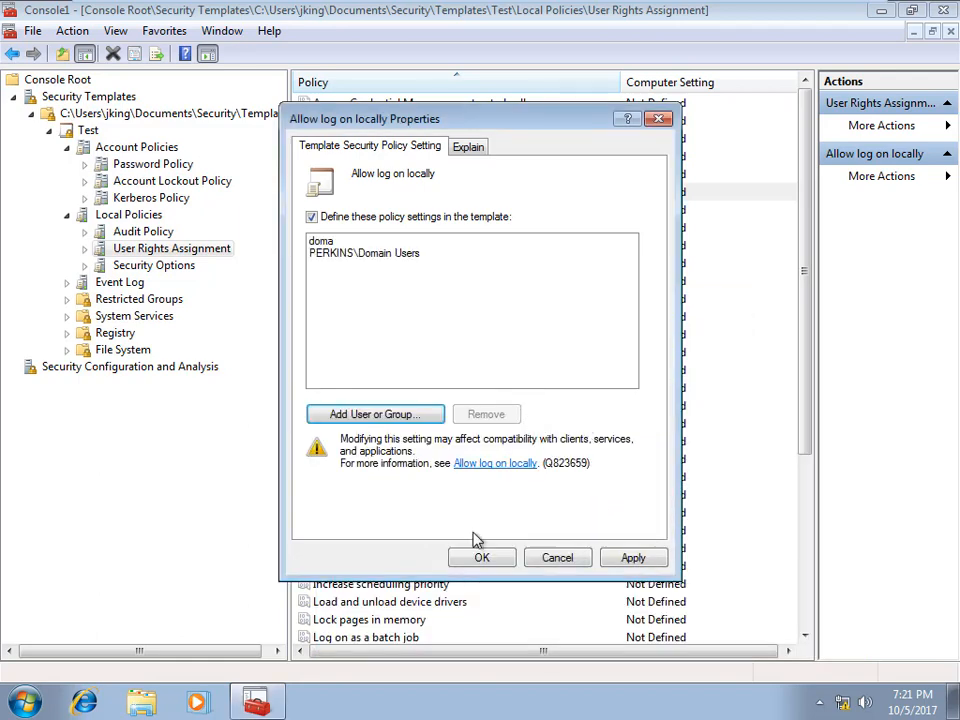
click(636, 561)
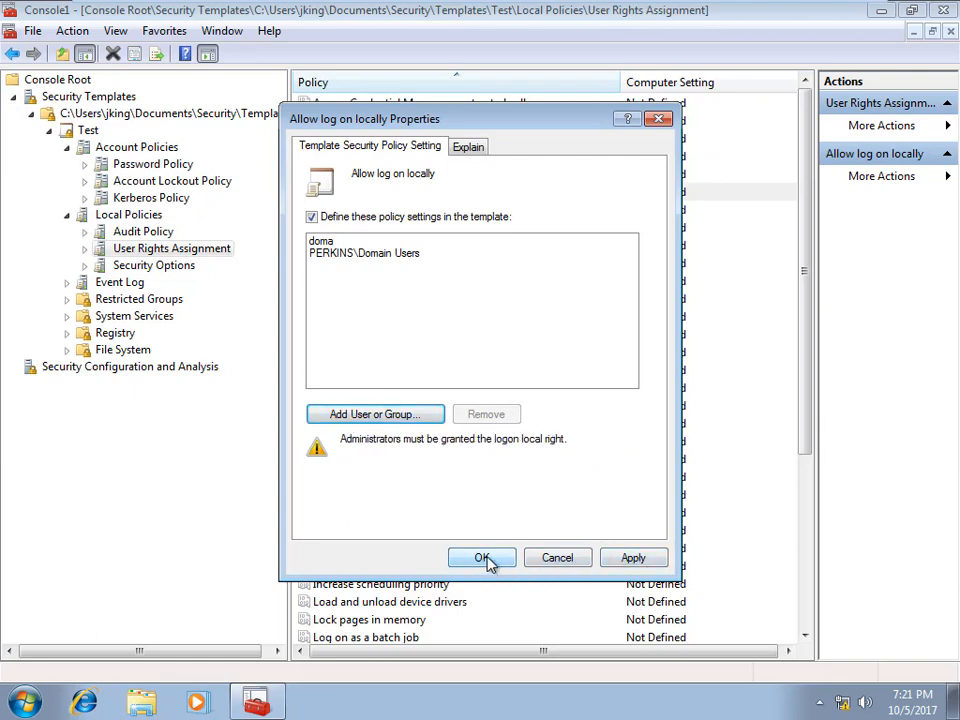
click(555, 561)
Step: Define Allow log on locally again, granting PERKINS\Domain Users found via 'dom', and apply
double_click(328, 192)
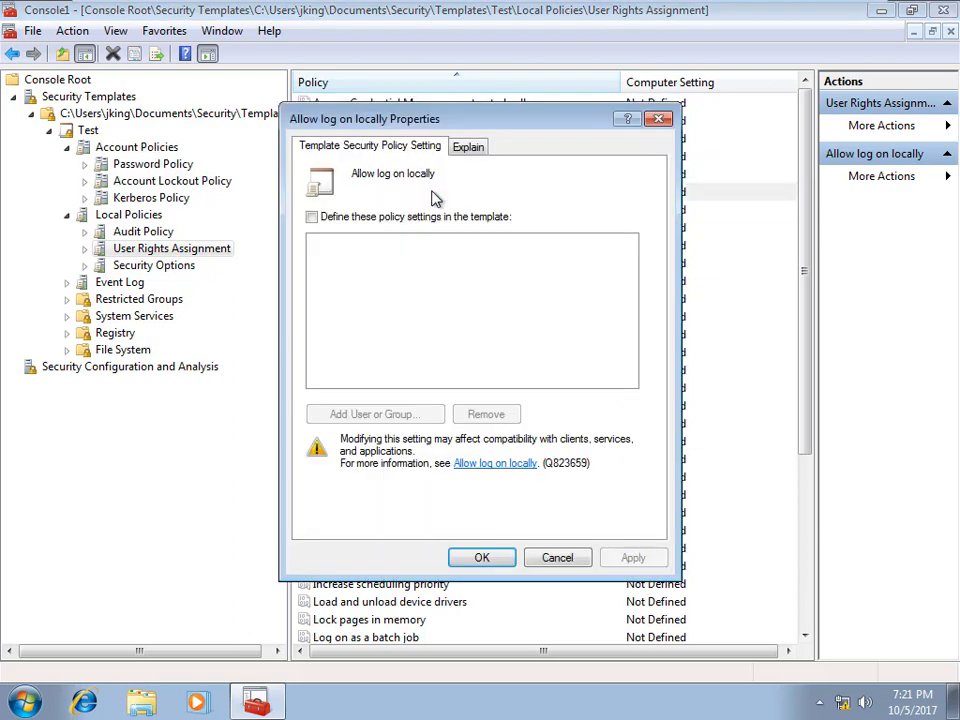
click(312, 217)
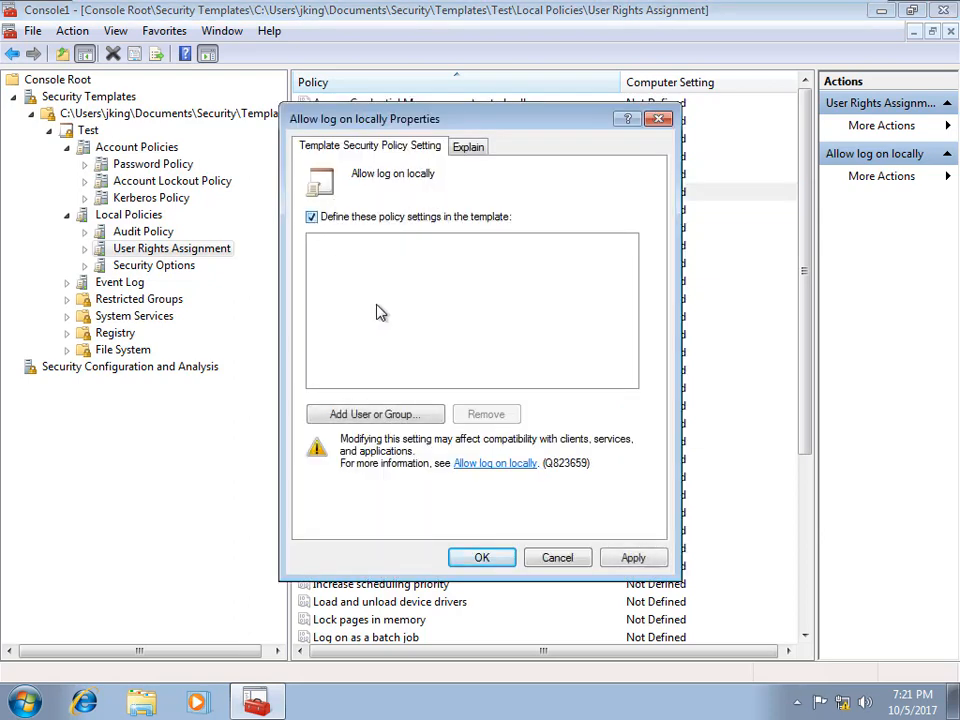
click(398, 416)
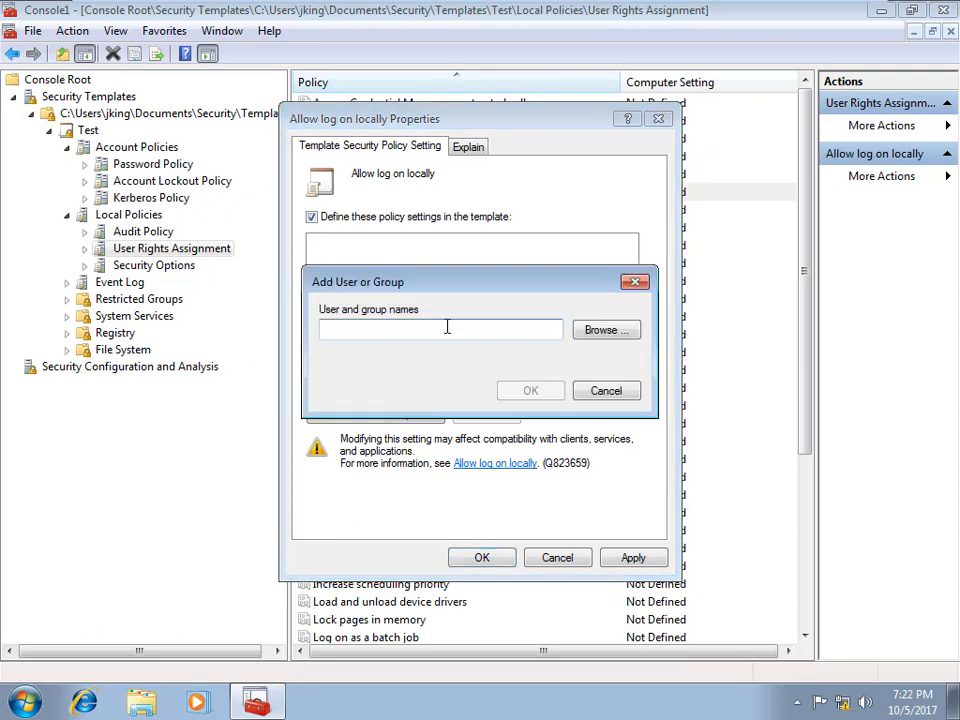
click(622, 335)
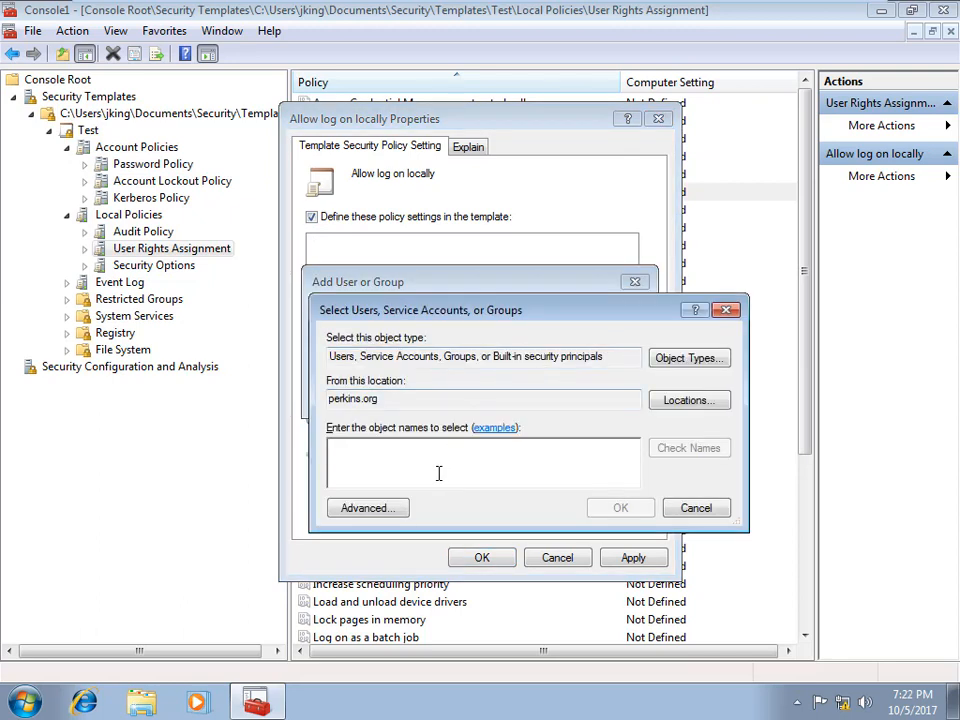
text(domain)
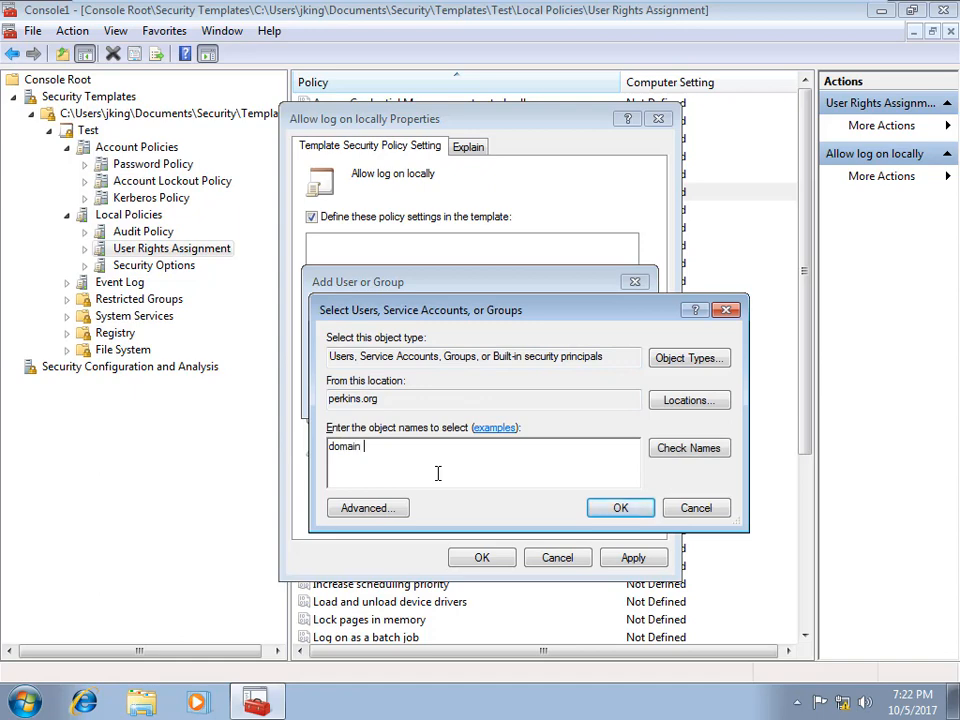
click(692, 447)
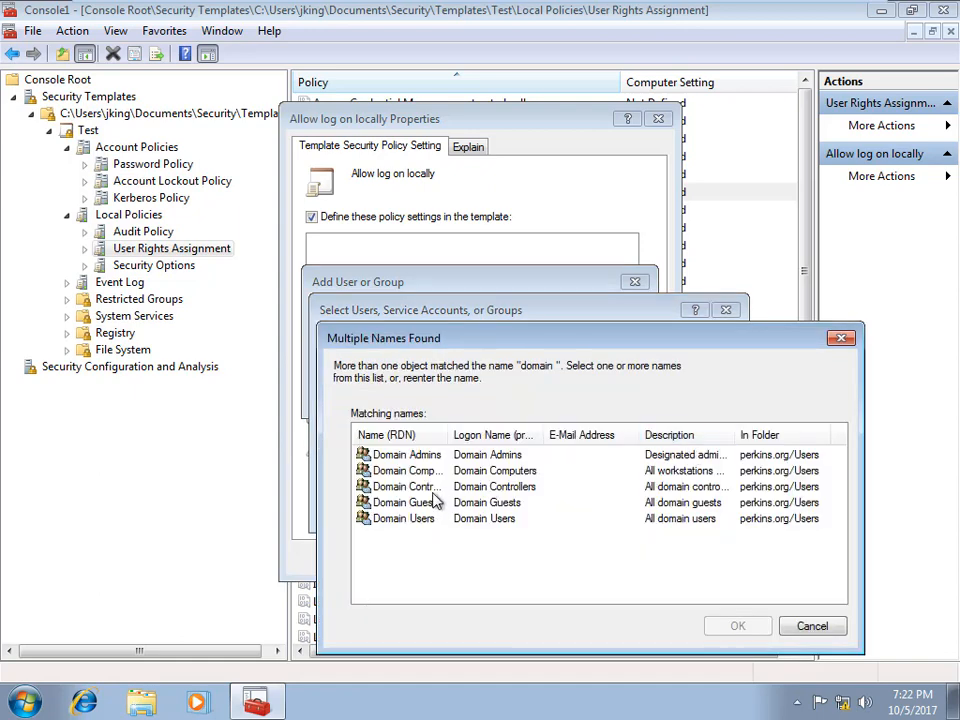
double_click(487, 520)
click(620, 511)
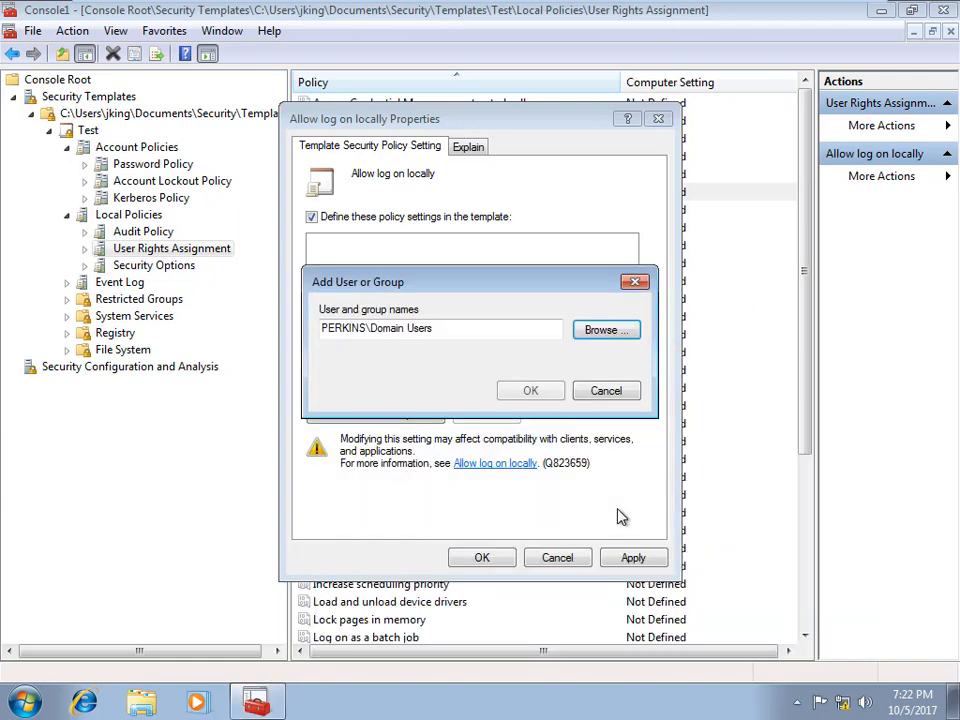
click(543, 394)
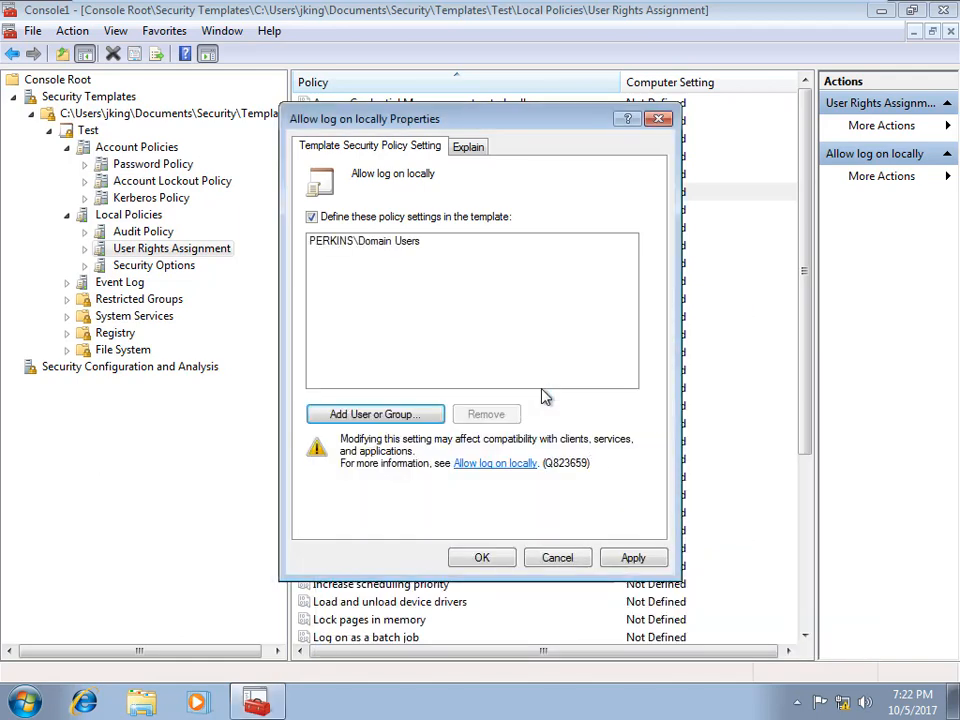
click(634, 558)
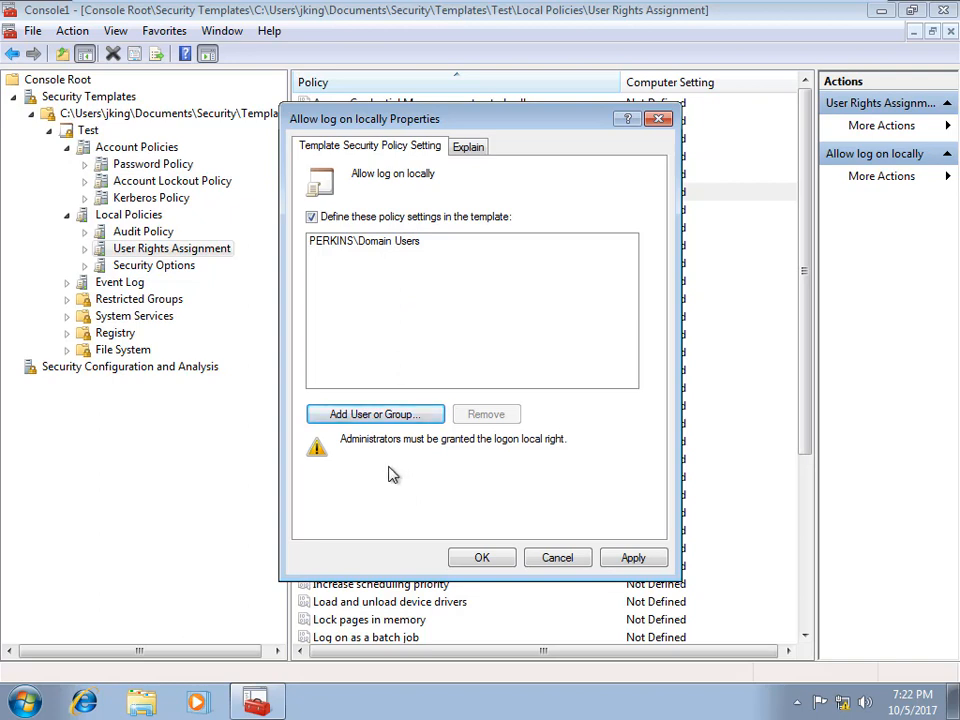
Step: Add Administrators, Administrator and admin (matched from 'adm') to Allow log on locally and save
click(398, 424)
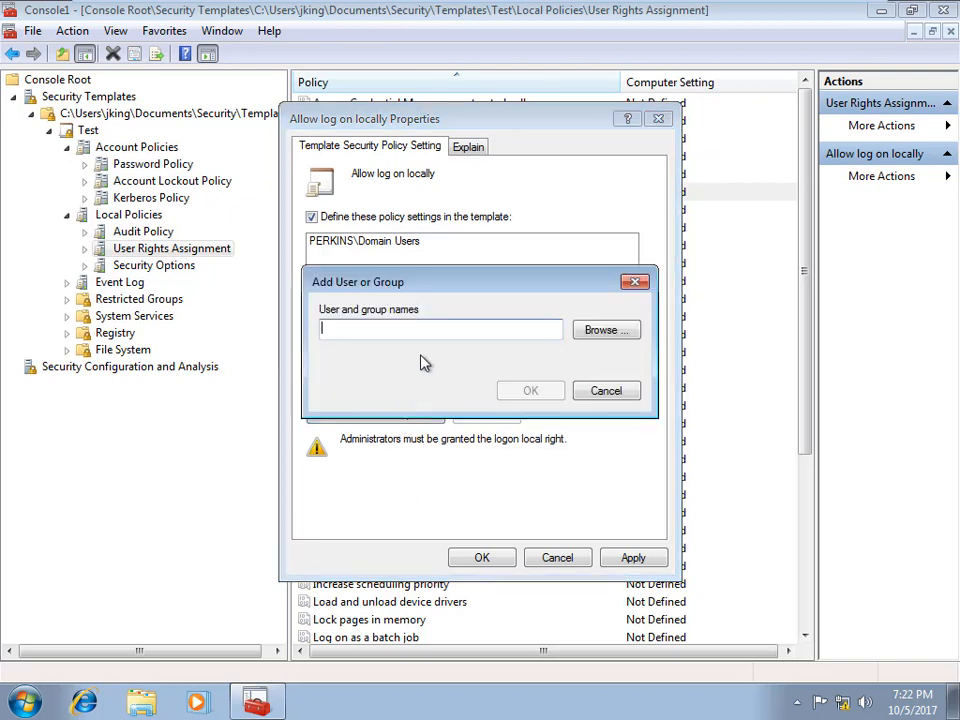
click(596, 331)
text(adm)
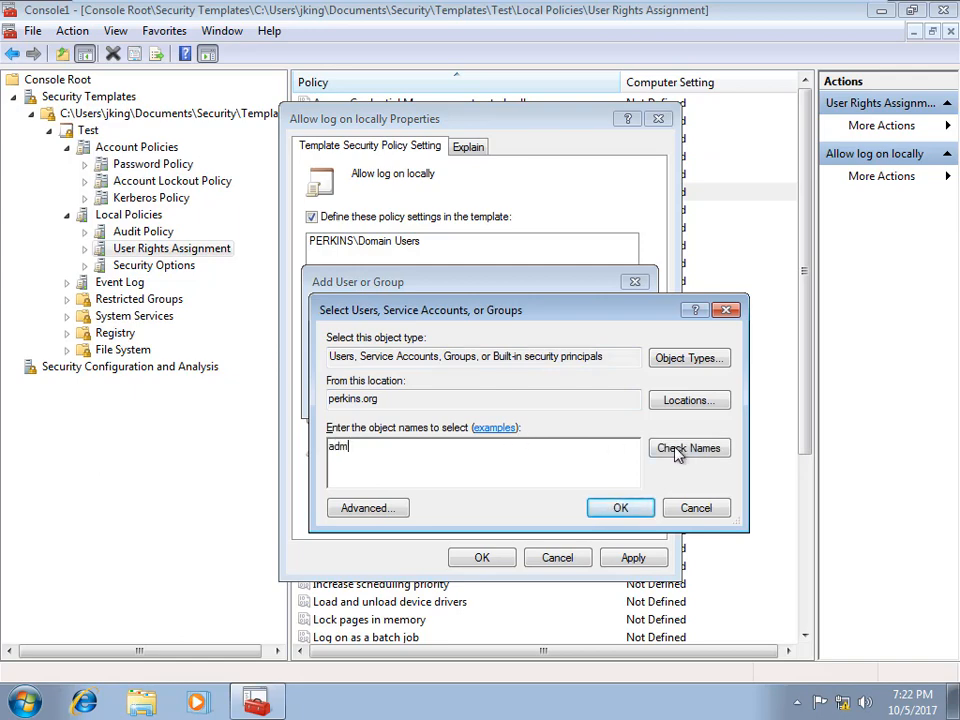
click(678, 452)
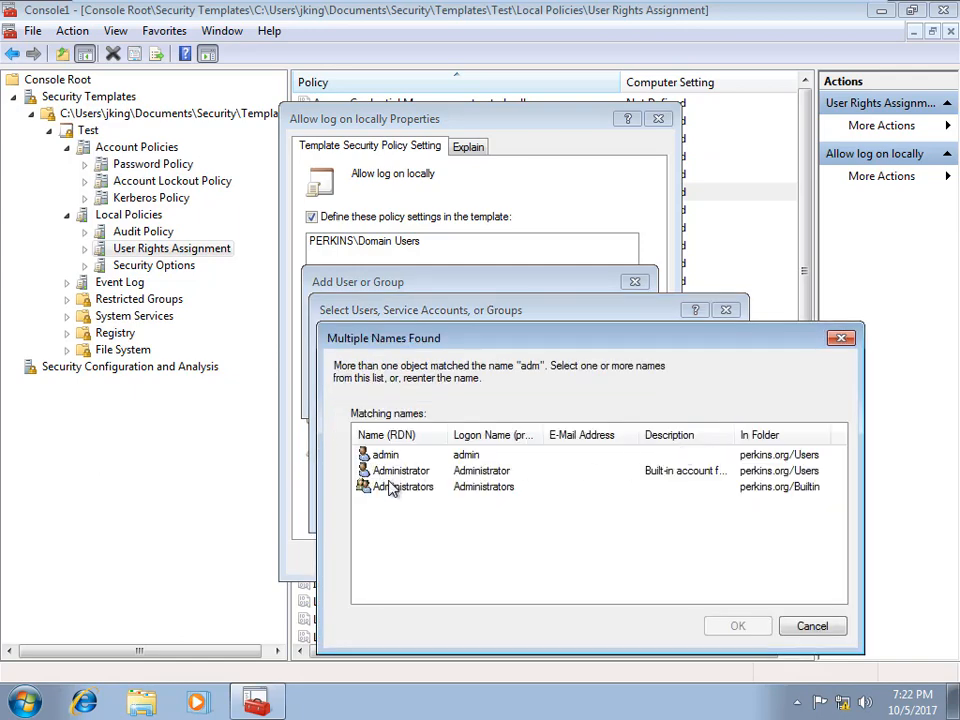
click(397, 490)
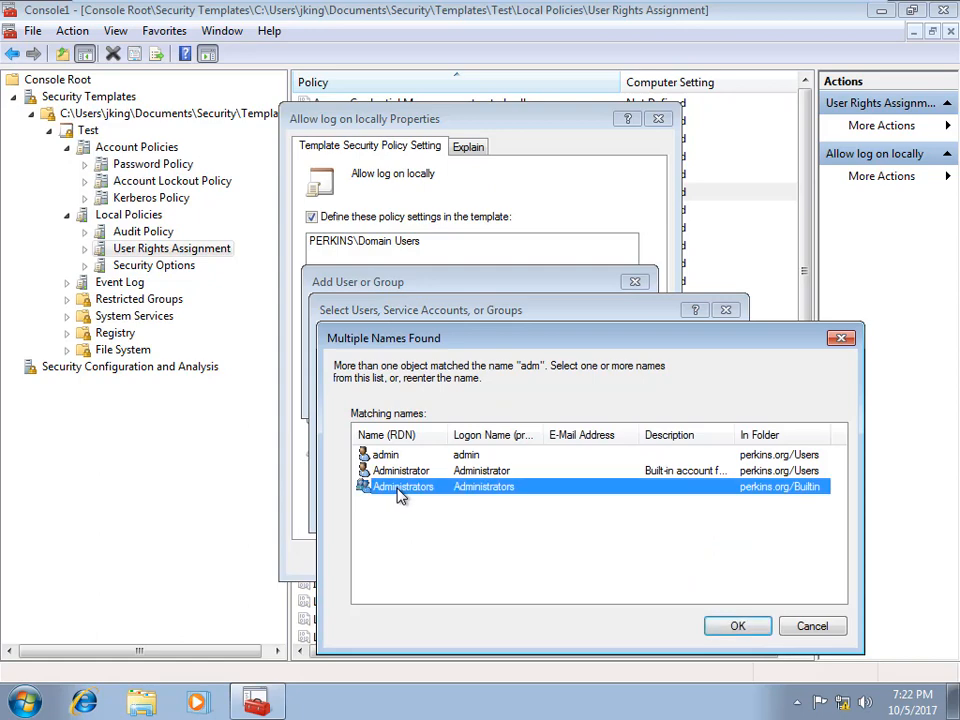
ctrl+click(400, 474)
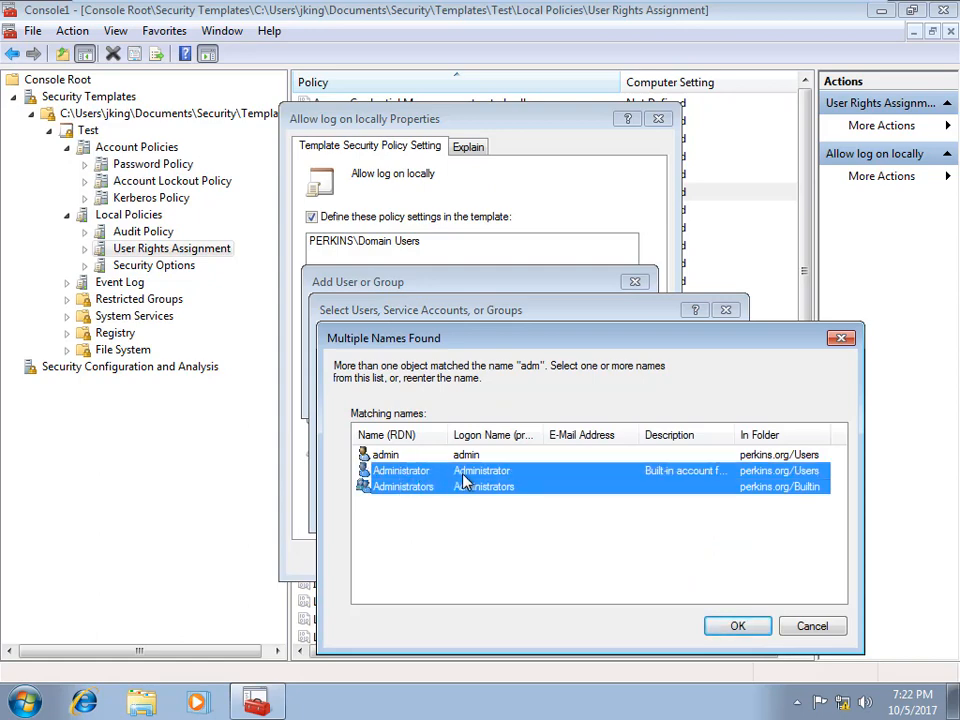
ctrl+click(388, 457)
click(737, 626)
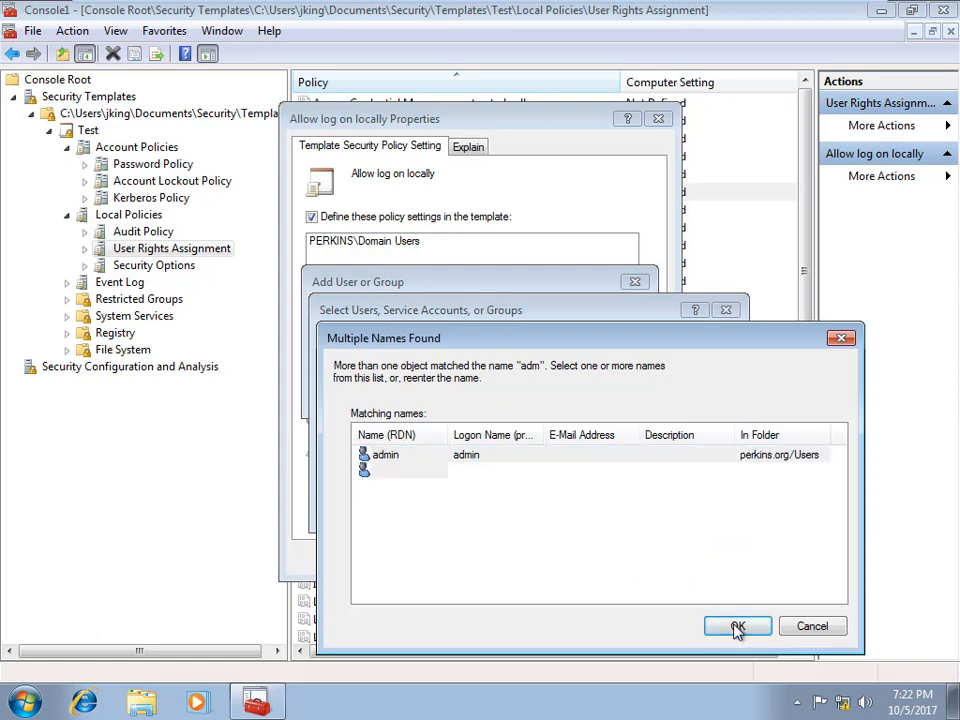
click(617, 507)
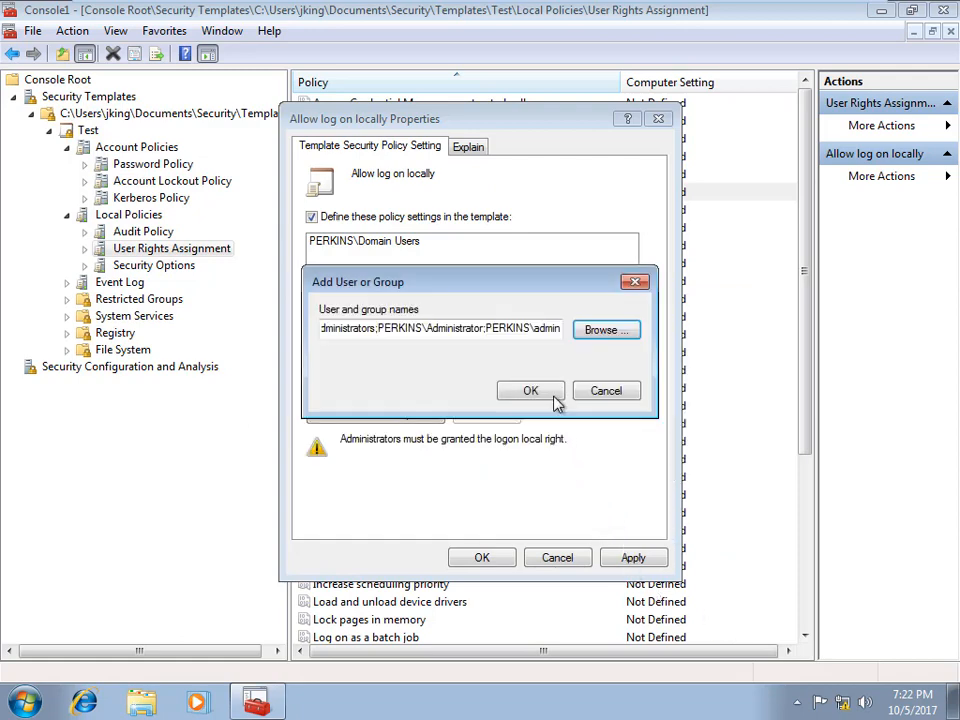
click(528, 391)
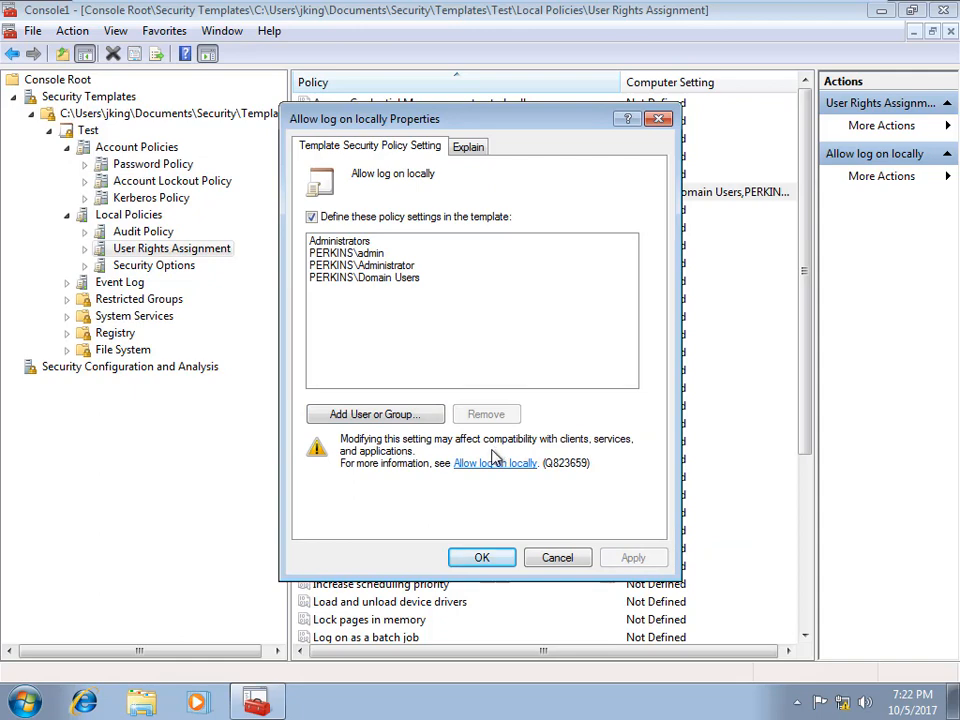
click(484, 563)
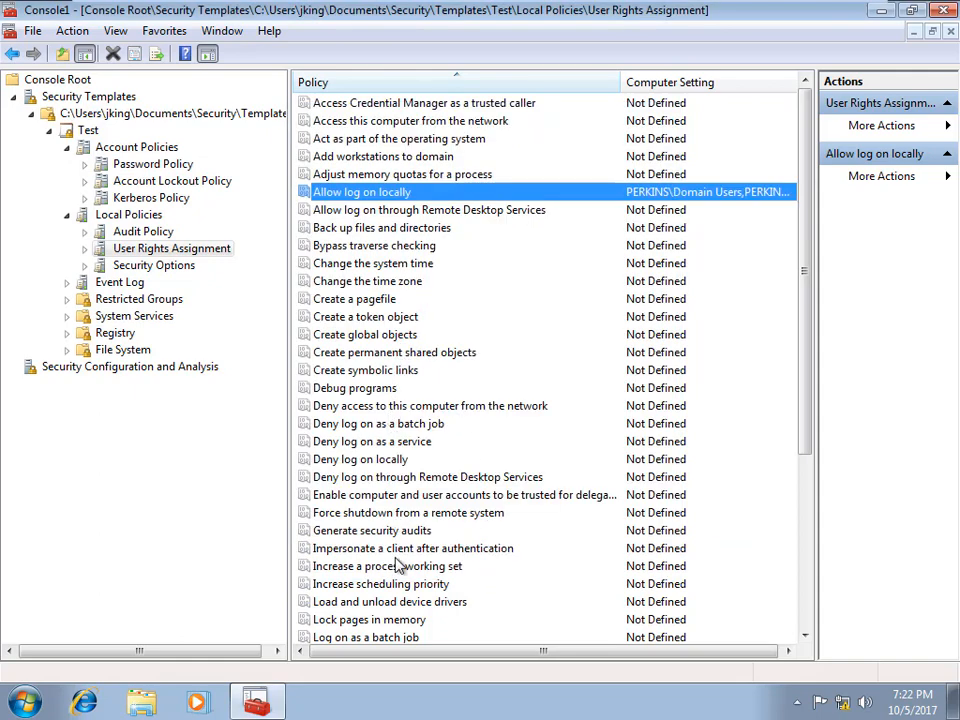
Step: Leave Change the time zone undefined without saving, then show Security Options
click(358, 304)
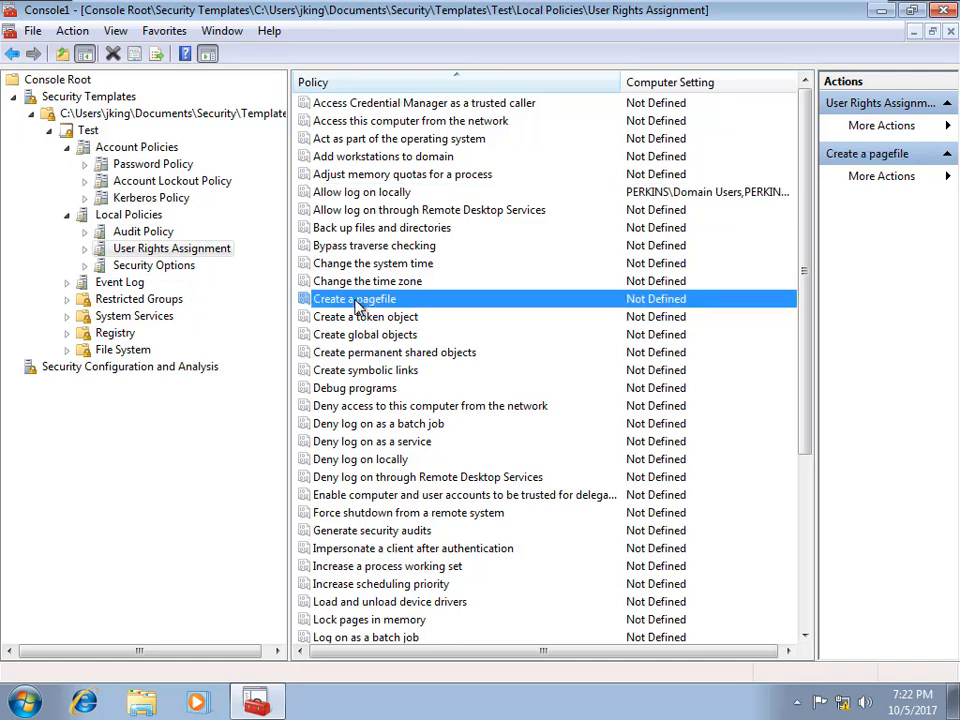
double_click(375, 283)
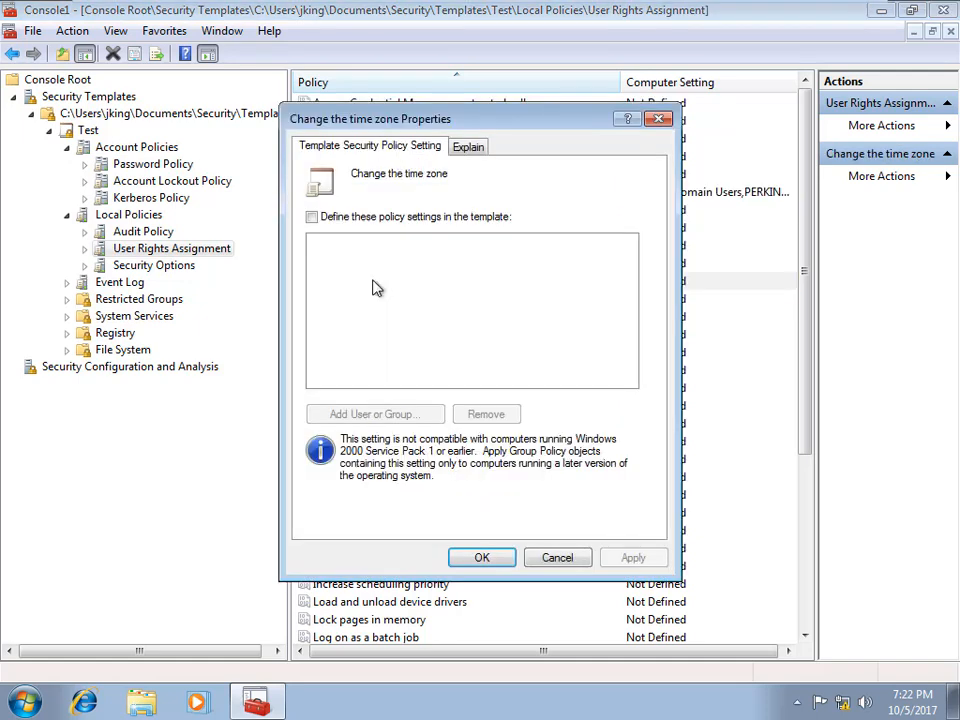
click(311, 217)
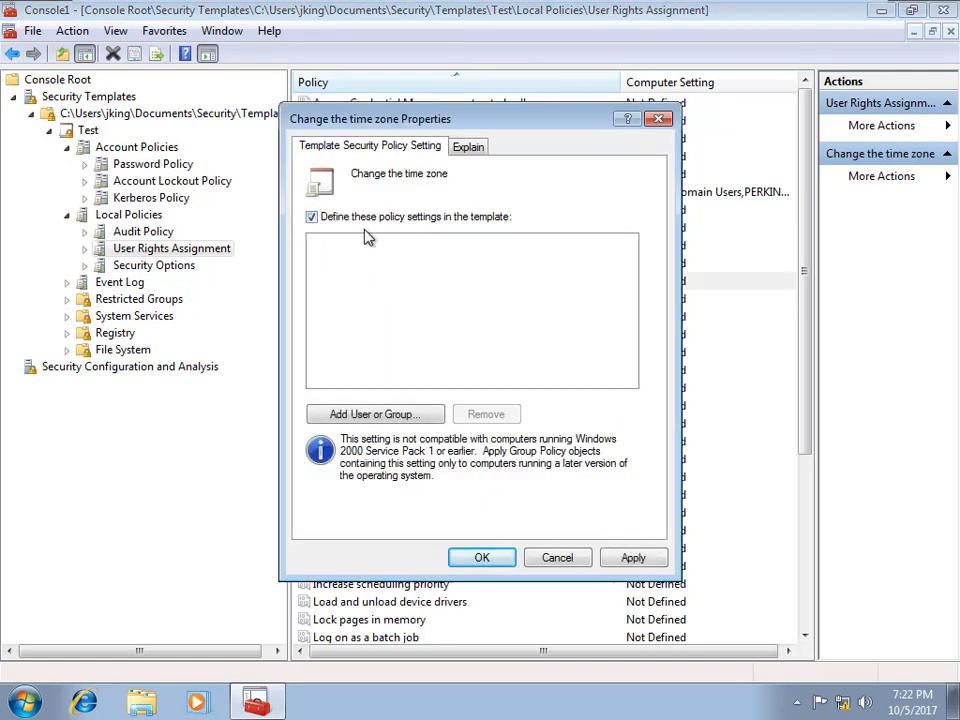
click(557, 558)
click(192, 270)
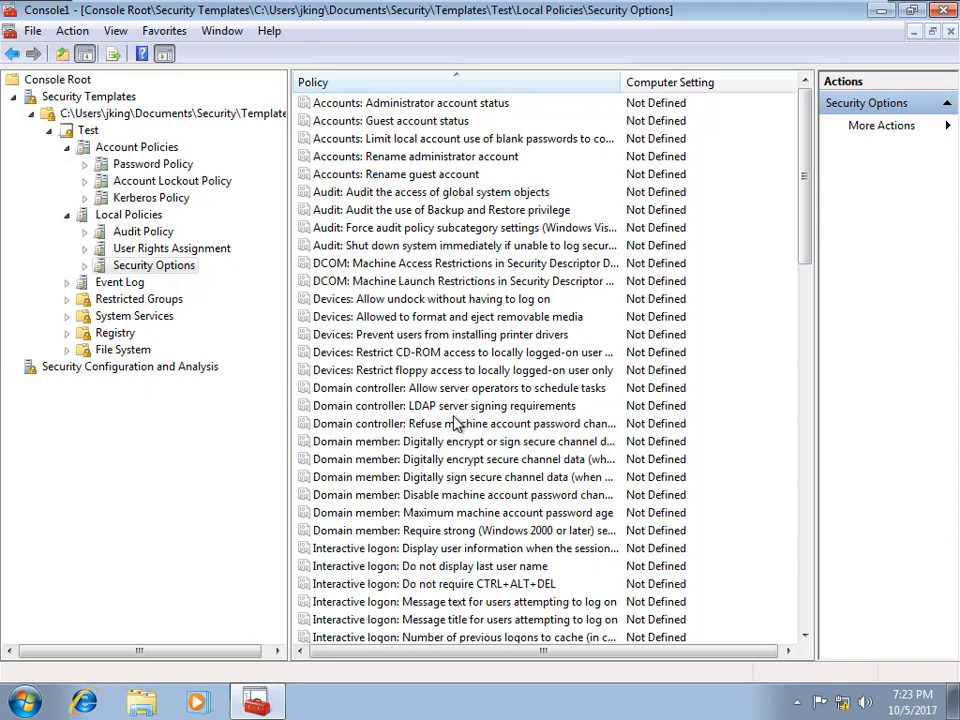
scroll(452, 425, down, 6)
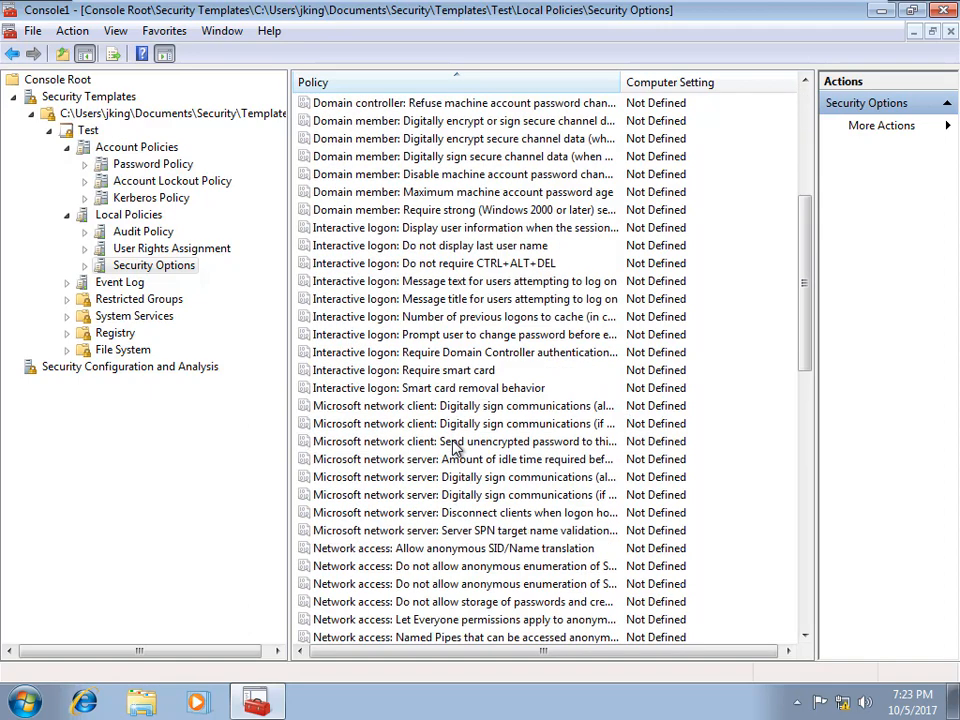
scroll(452, 442, down, 8)
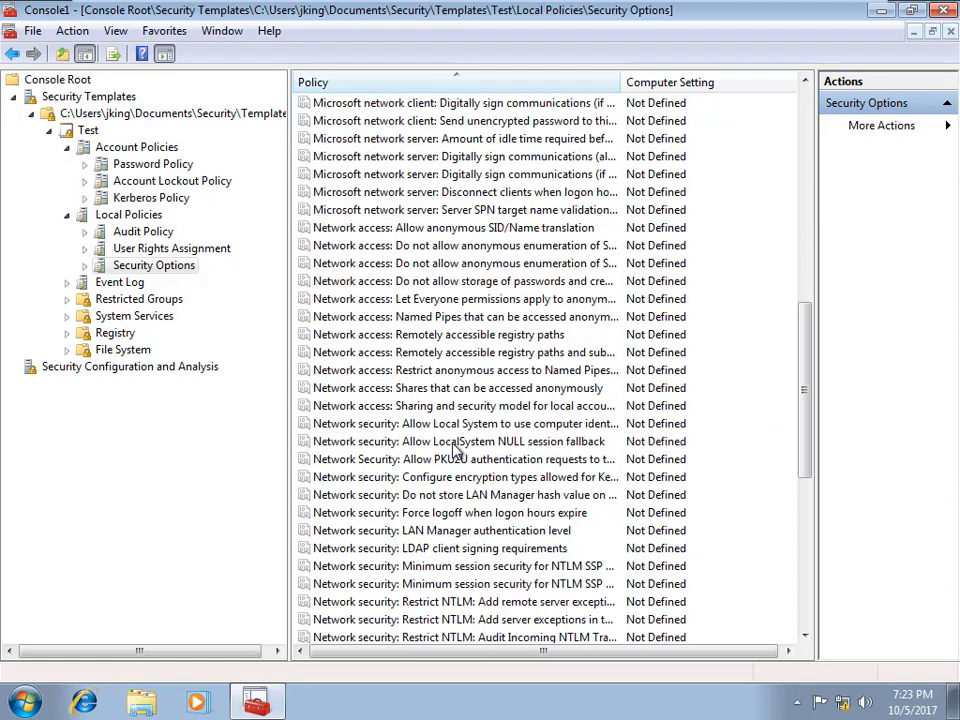
scroll(452, 450, down, 6)
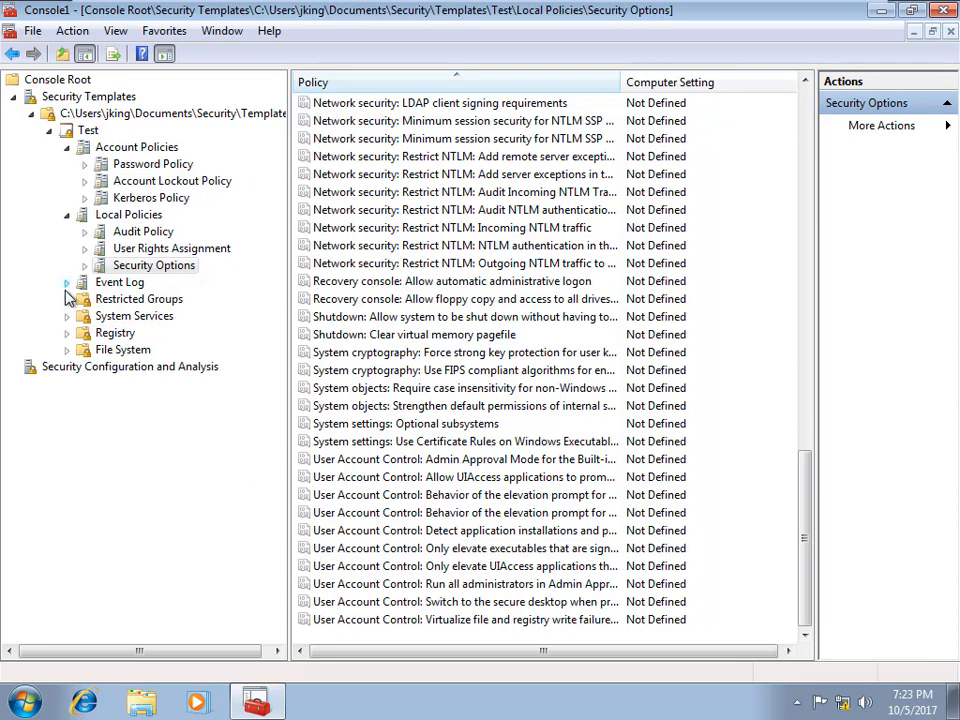
Step: Set Retain system log to 7 days, retained by days, then view System Services
click(96, 287)
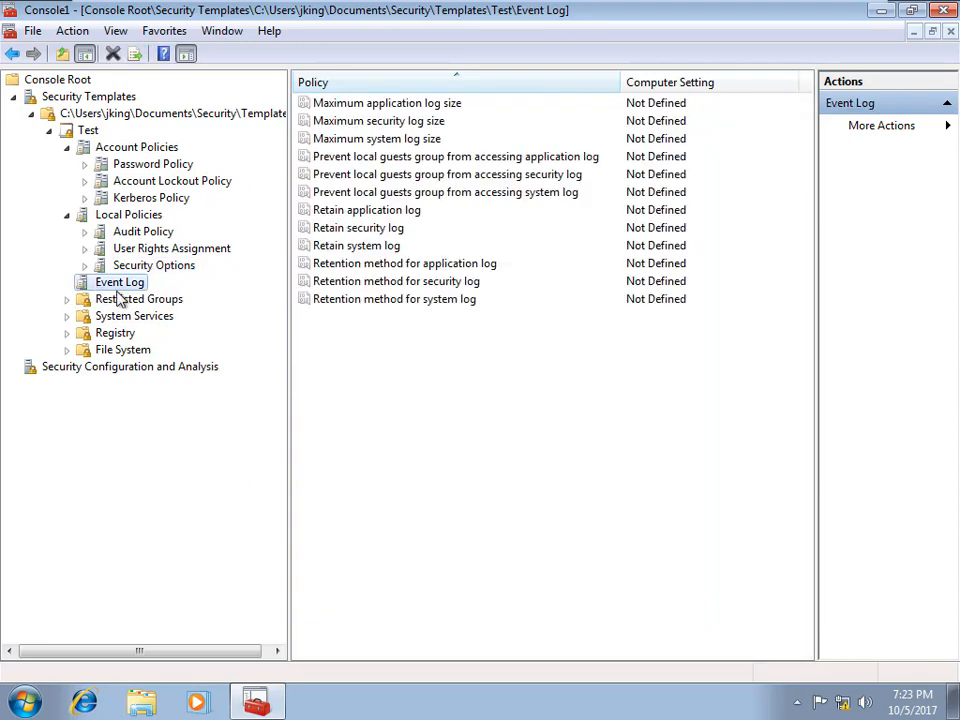
double_click(380, 246)
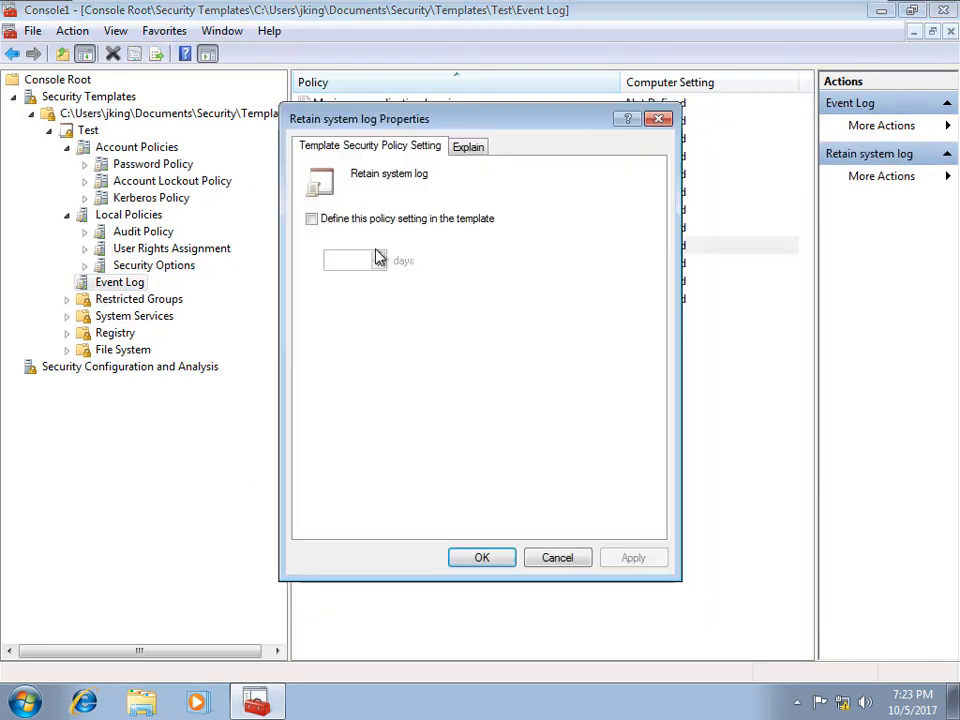
click(313, 222)
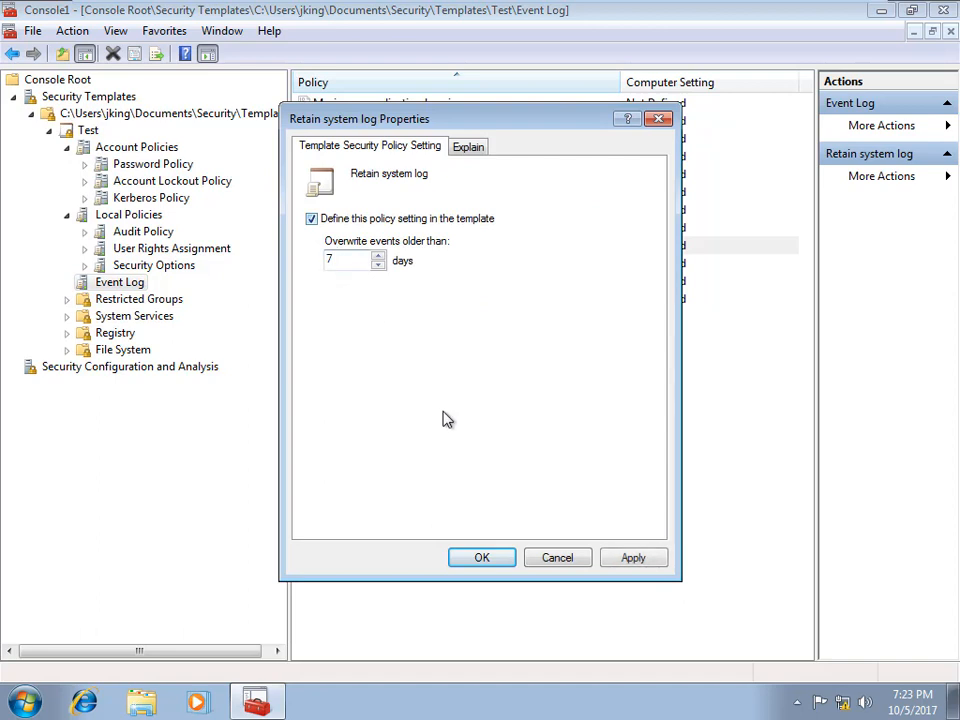
click(494, 562)
click(587, 423)
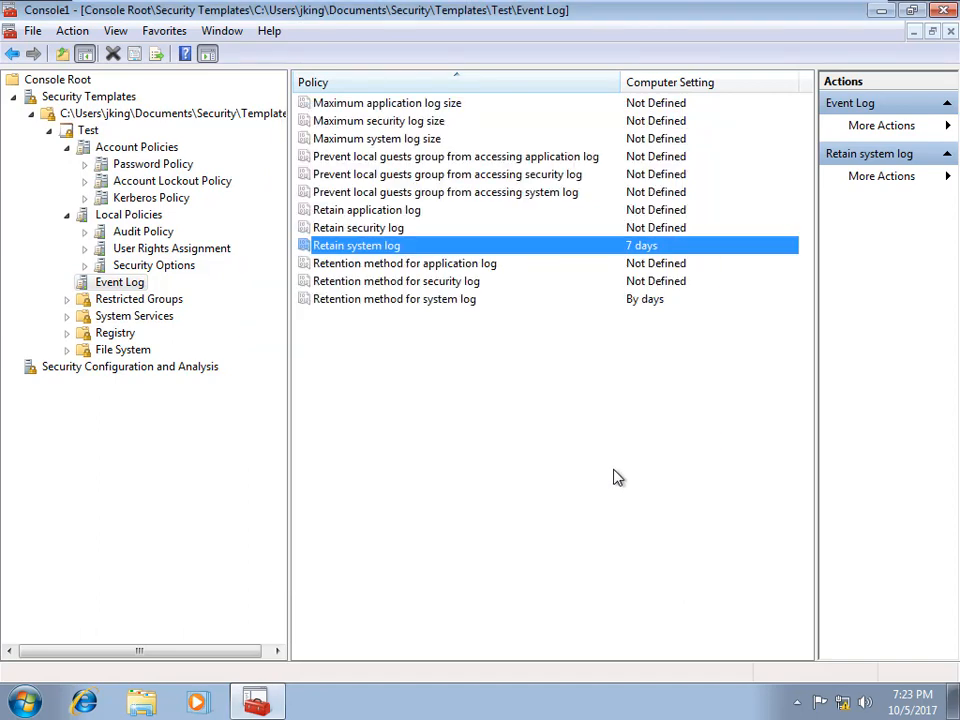
click(125, 300)
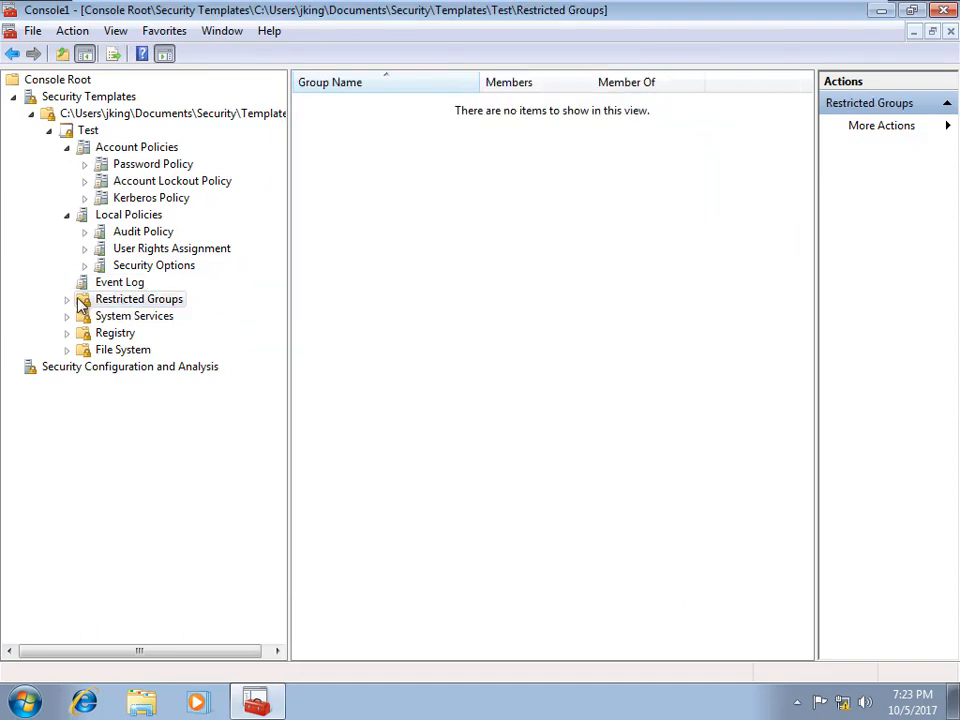
click(146, 322)
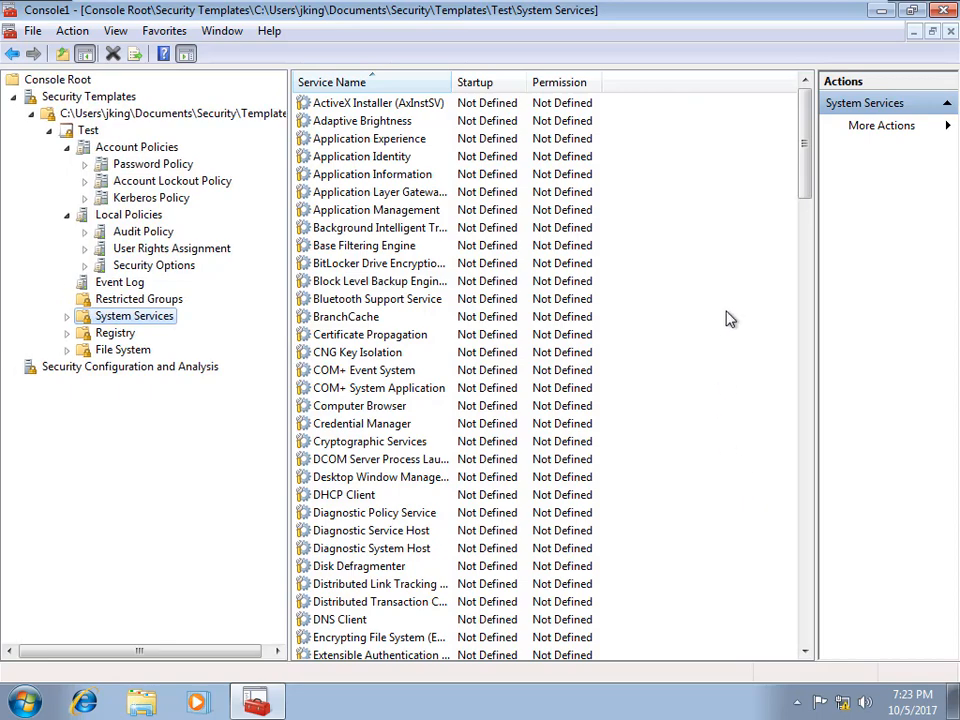
Step: Define the Parental Controls service with Automatic startup and default permissions
drag(808, 183, 791, 349)
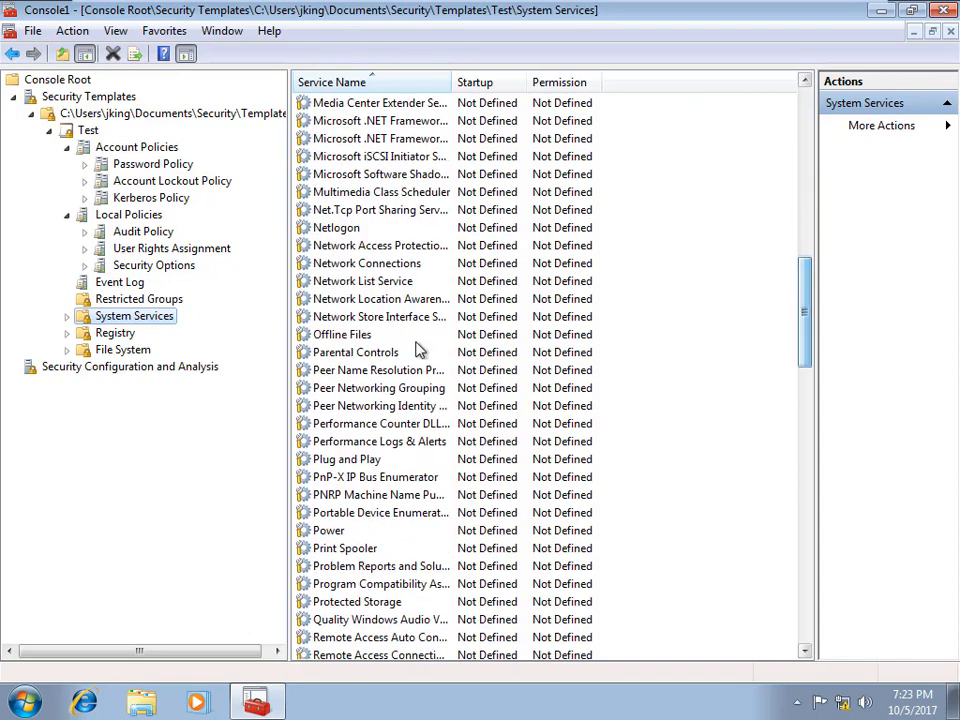
click(366, 355)
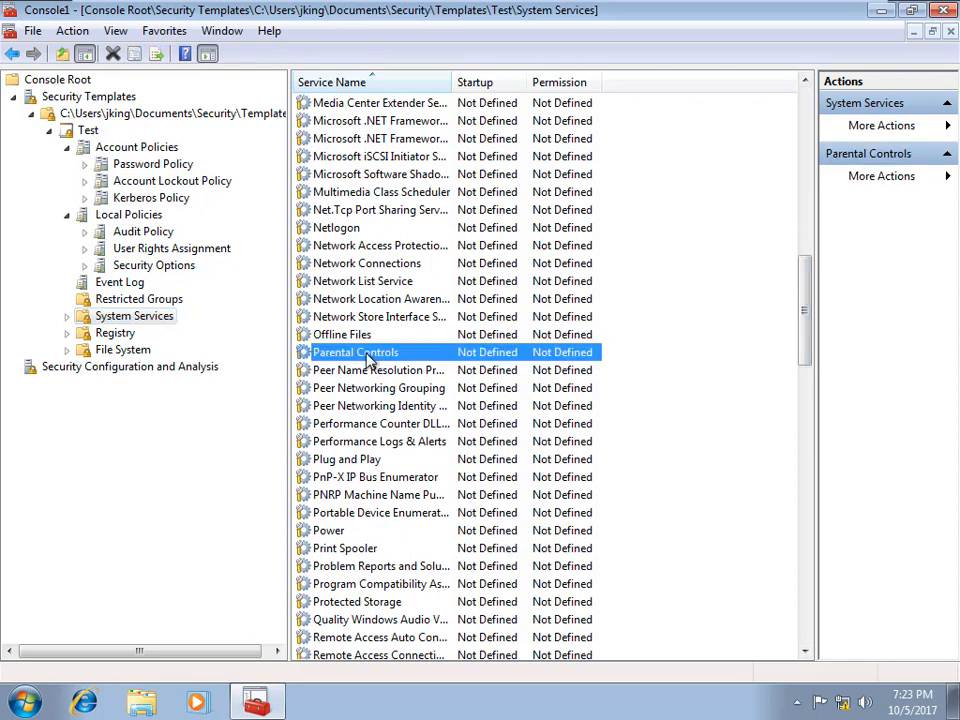
double_click(367, 358)
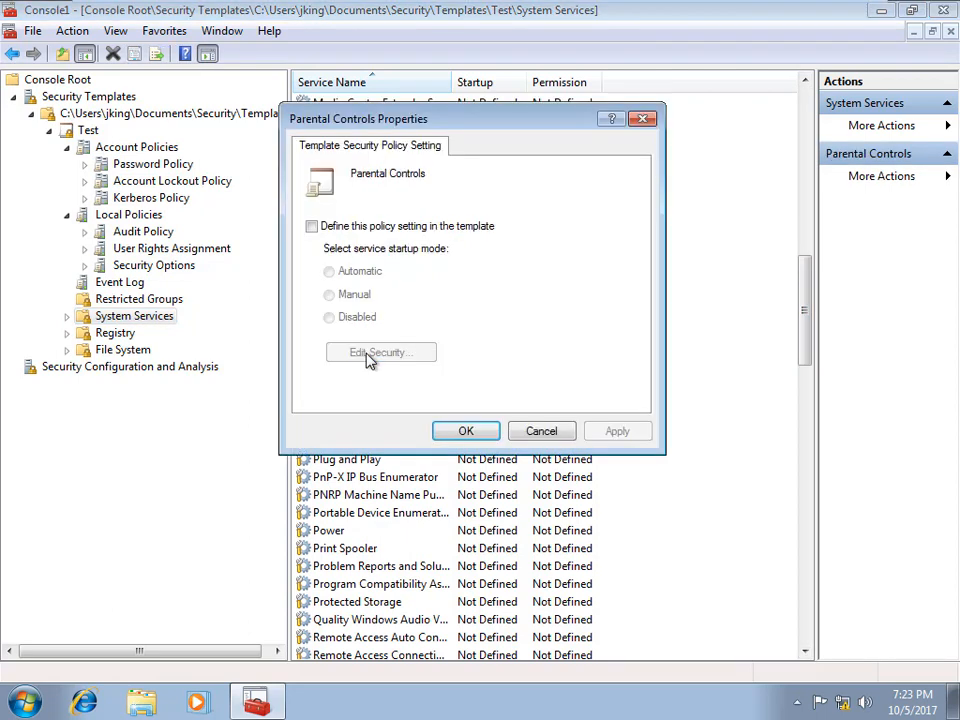
click(311, 227)
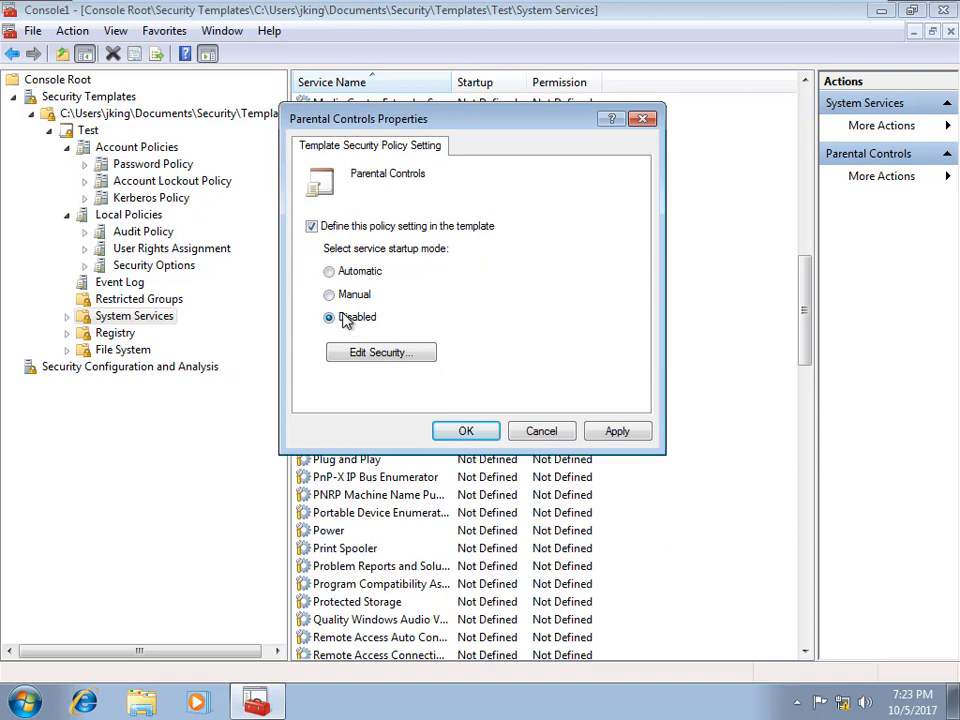
click(330, 273)
click(400, 356)
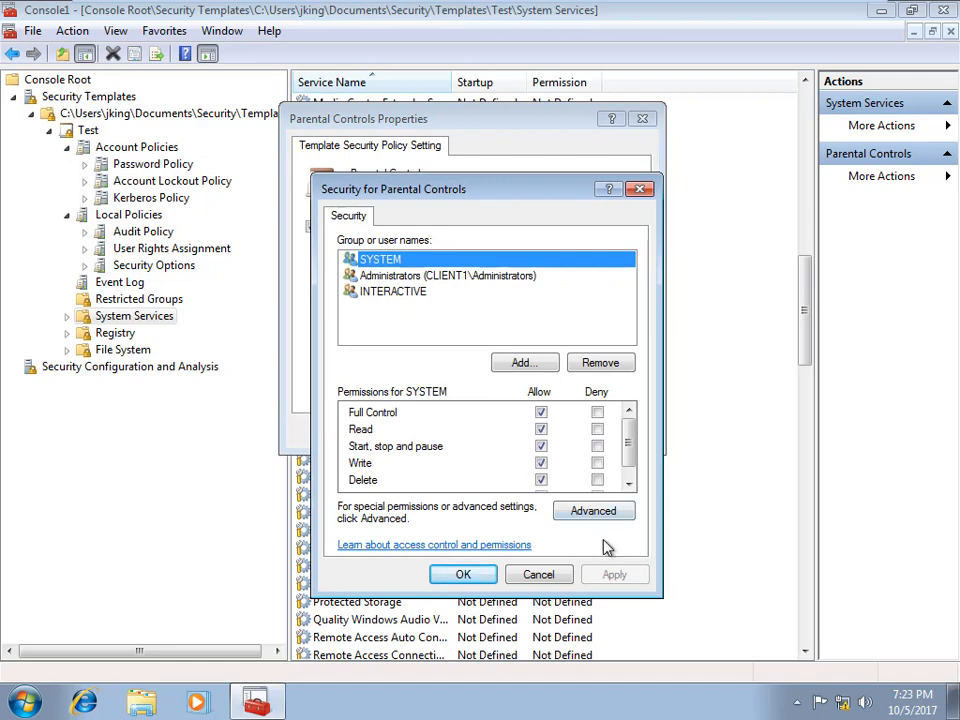
click(466, 574)
click(464, 432)
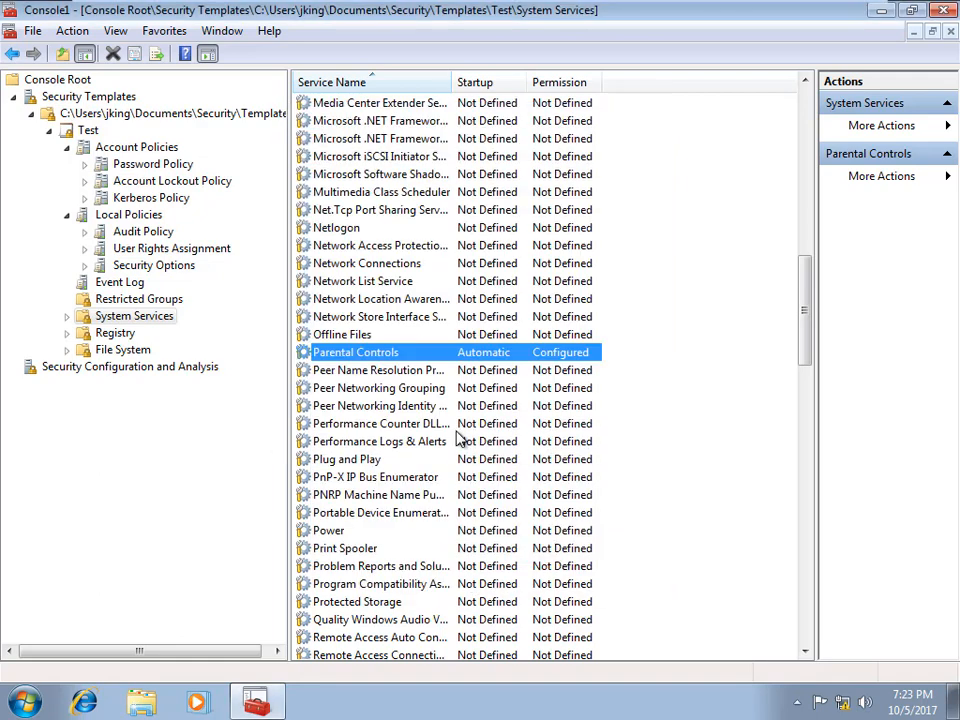
Step: Scroll down the tree and show the template's empty Registry section
scroll(700, 470, down, 2)
scroll(708, 492, down, 1)
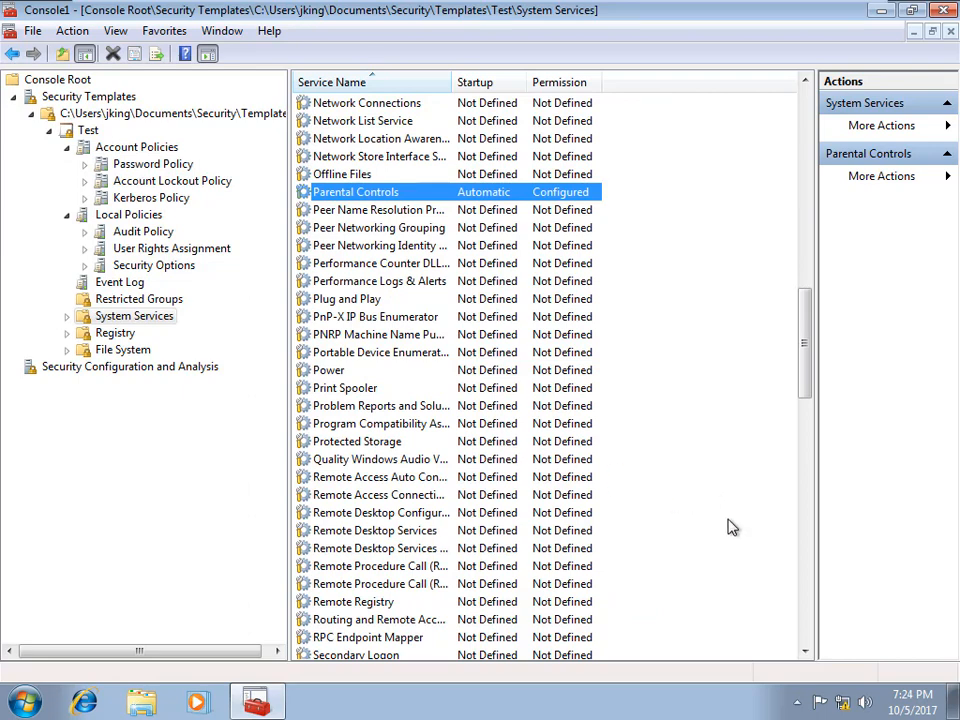
scroll(733, 540, down, 3)
scroll(737, 556, down, 2)
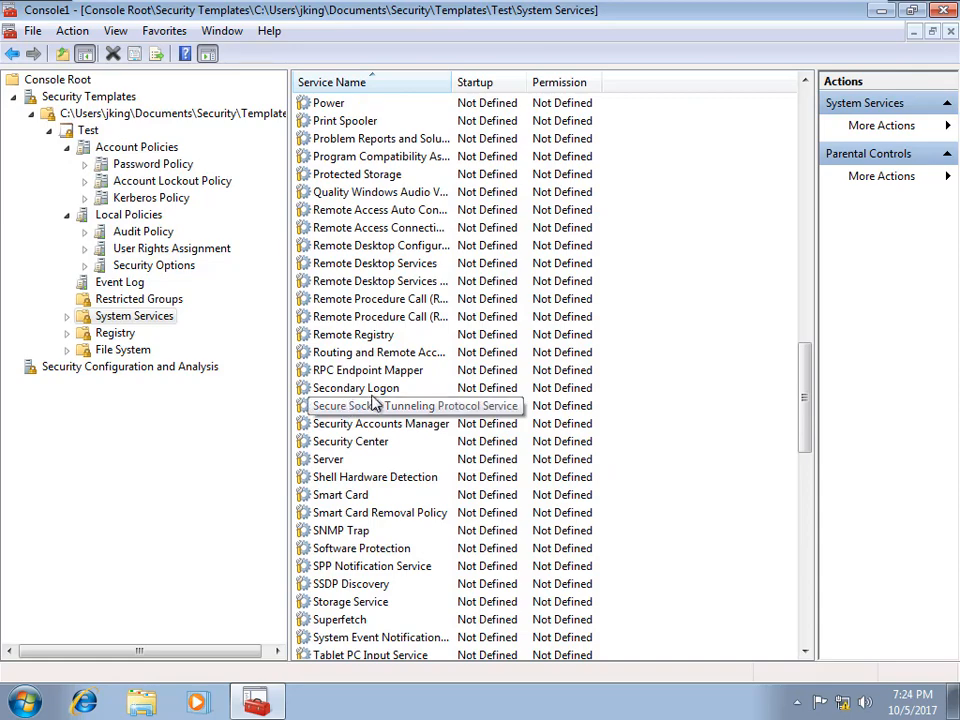
scroll(601, 572, down, 12)
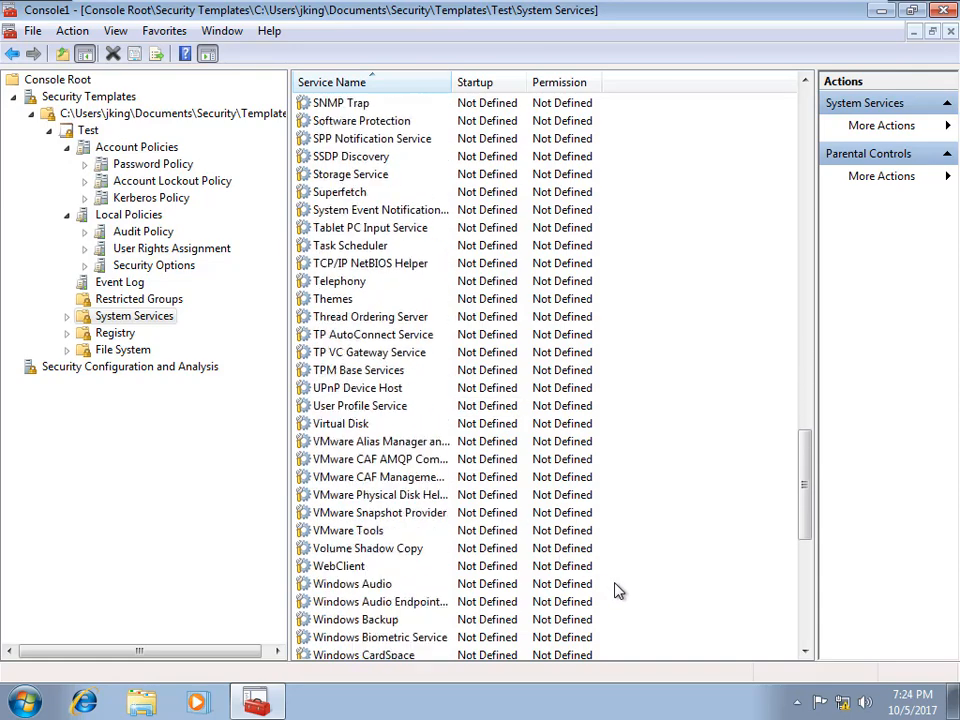
scroll(617, 595, down, 5)
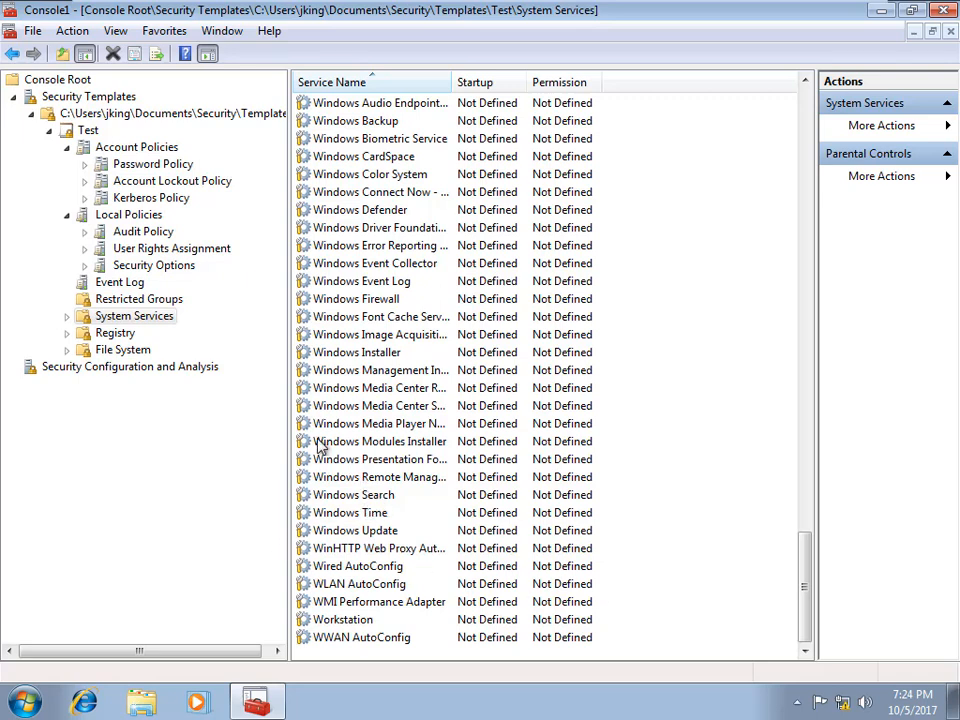
click(113, 335)
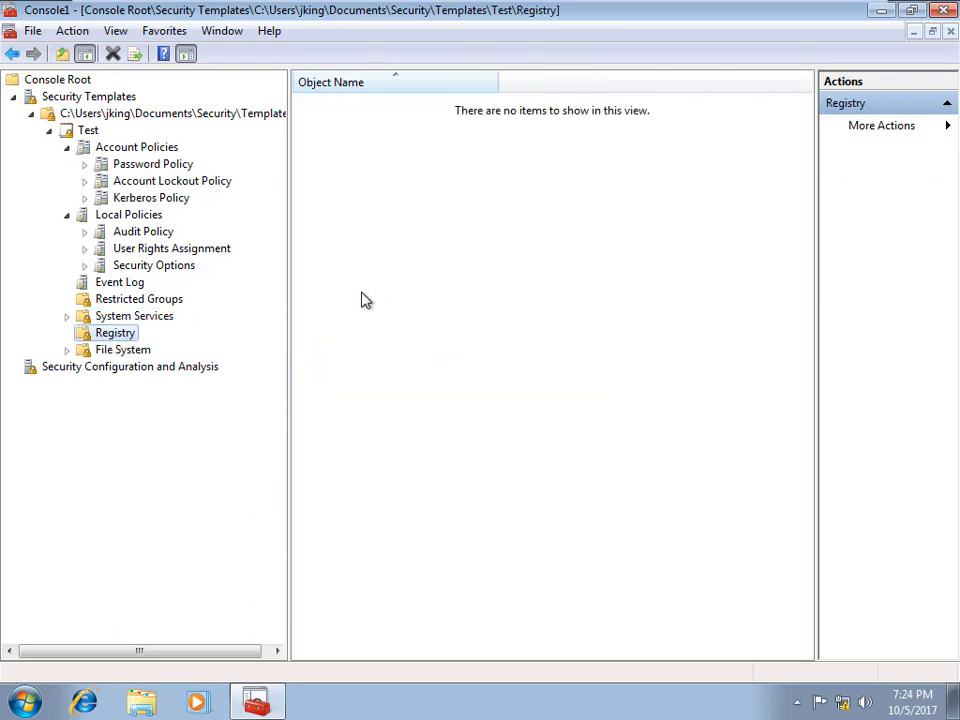
Step: Review the template's Registry and File System sections, then show Security Configuration and Analysis
right_click(104, 338)
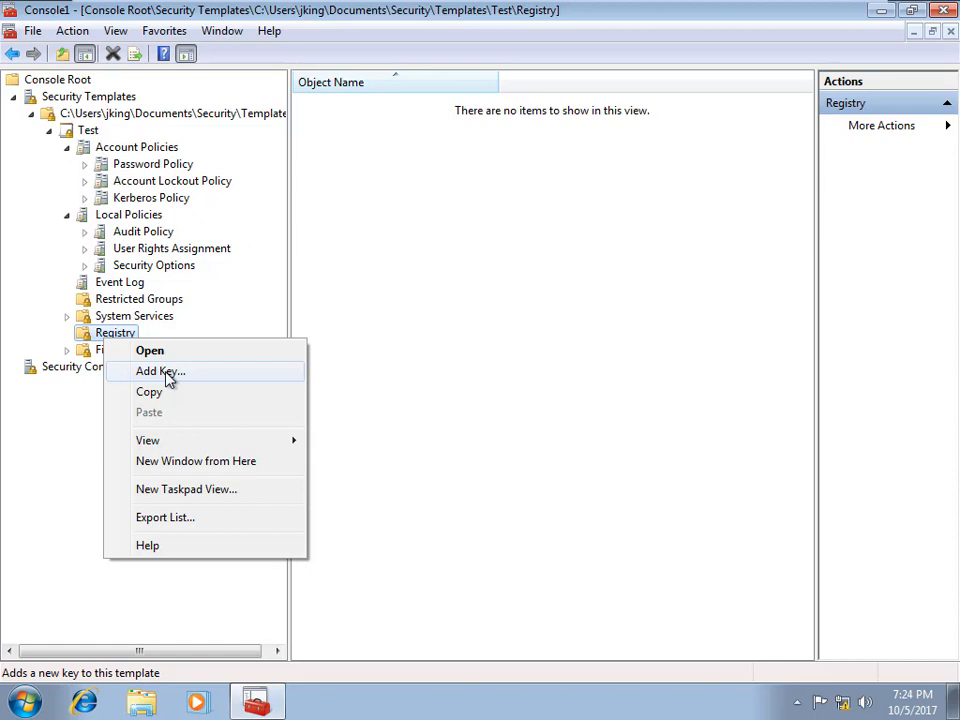
click(392, 281)
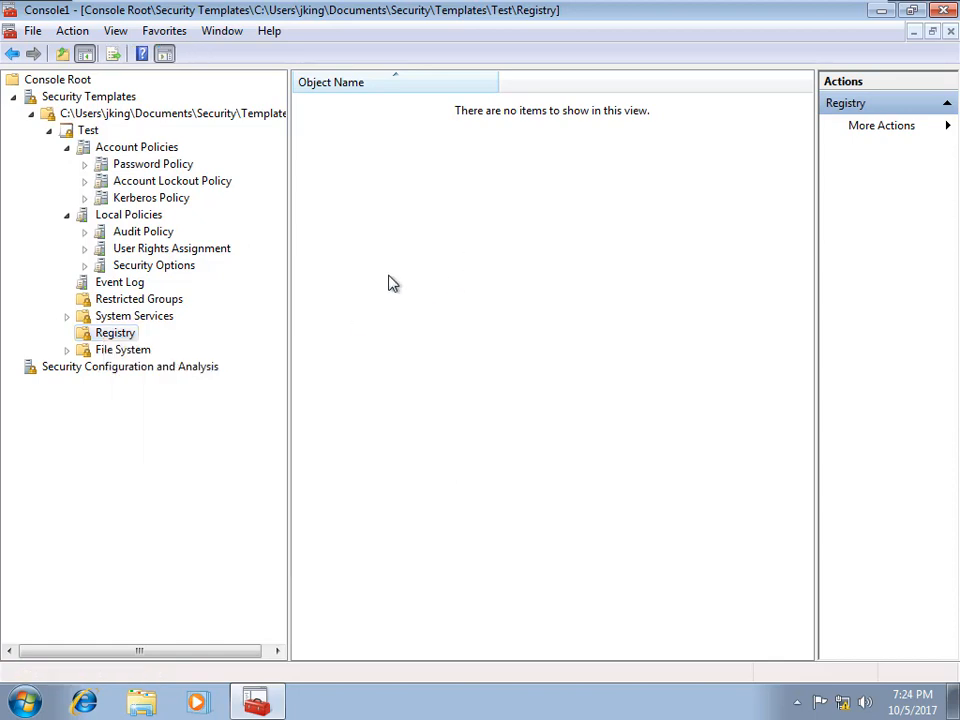
click(68, 350)
click(121, 354)
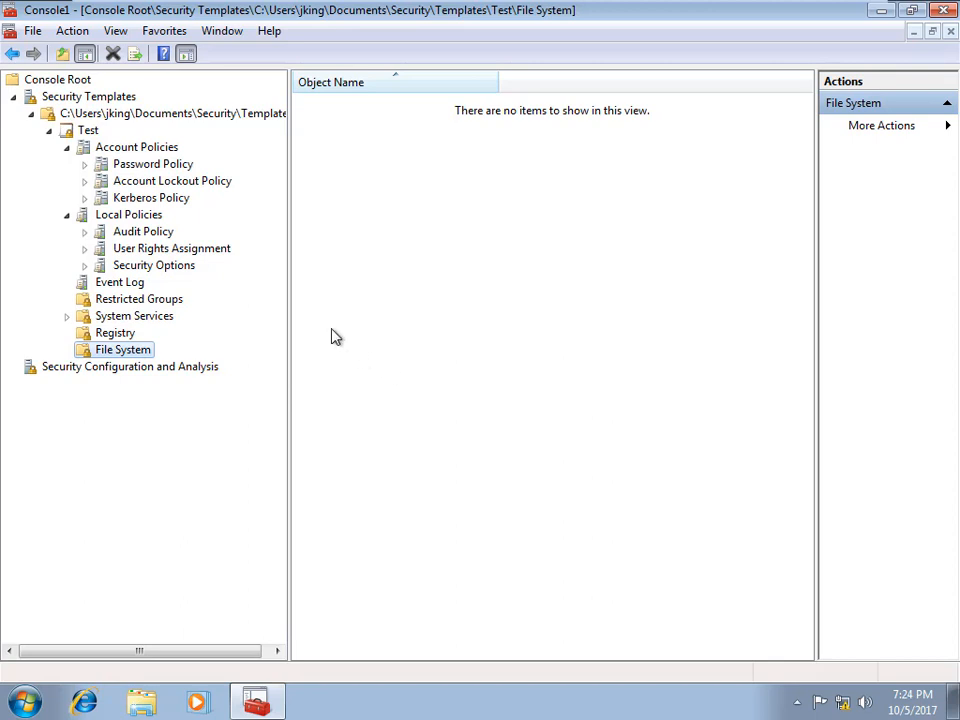
click(175, 370)
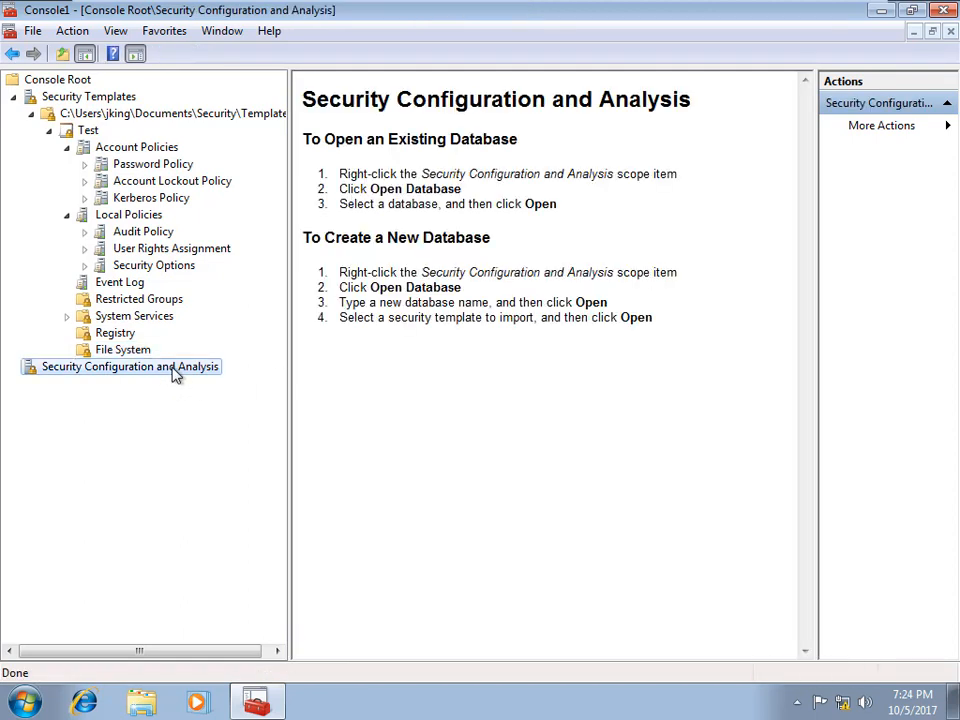
Step: Create a new analysis database named 'test' and import the Test template, which fails with Access is denied
right_click(175, 370)
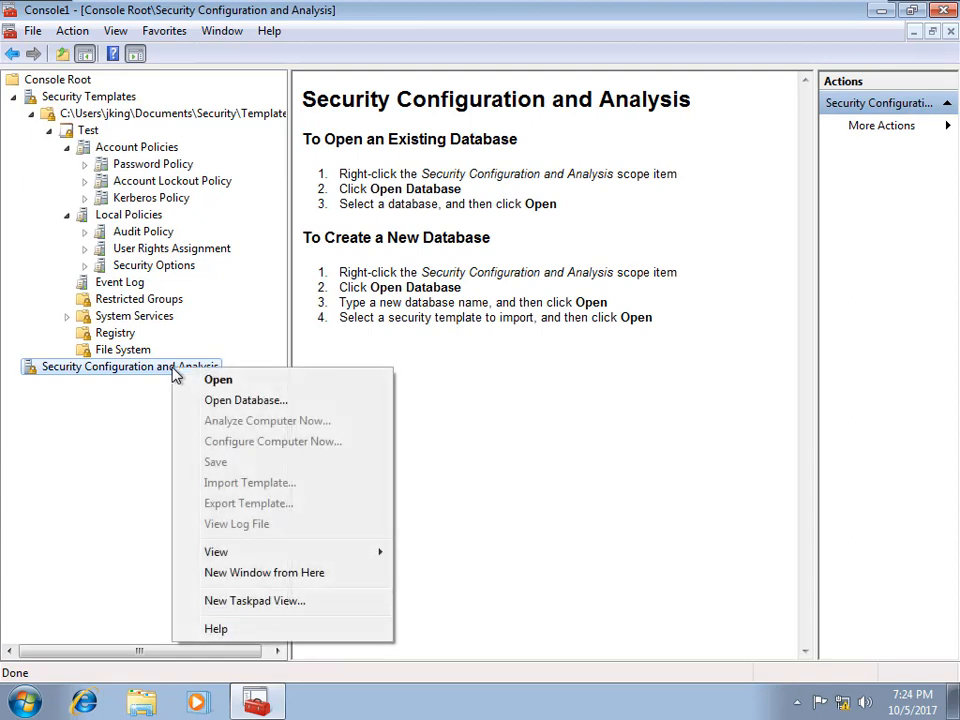
click(250, 401)
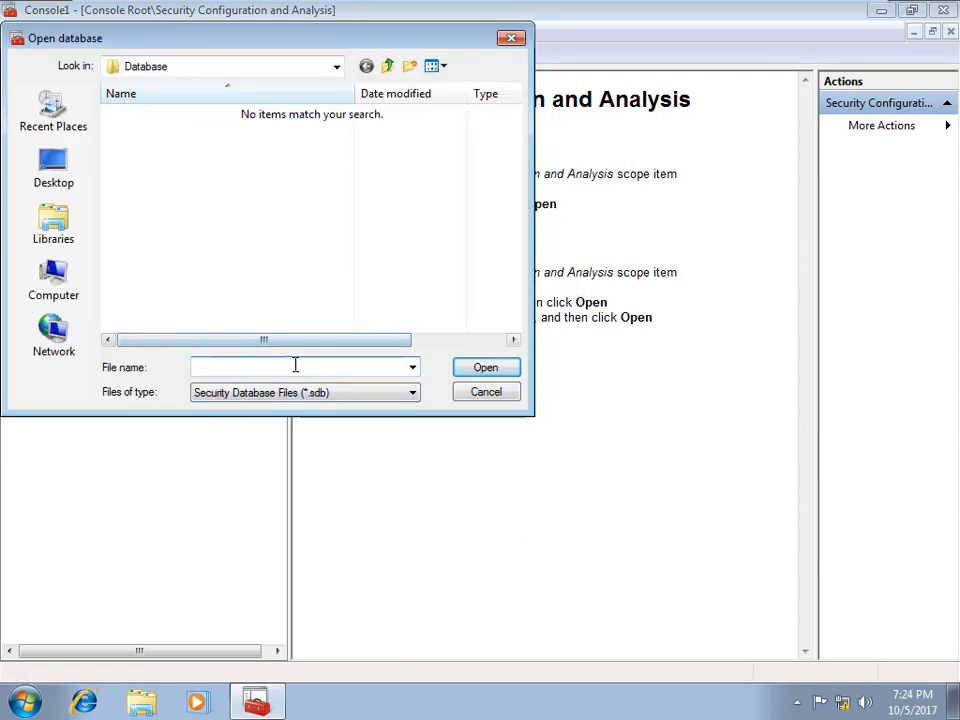
text(test)
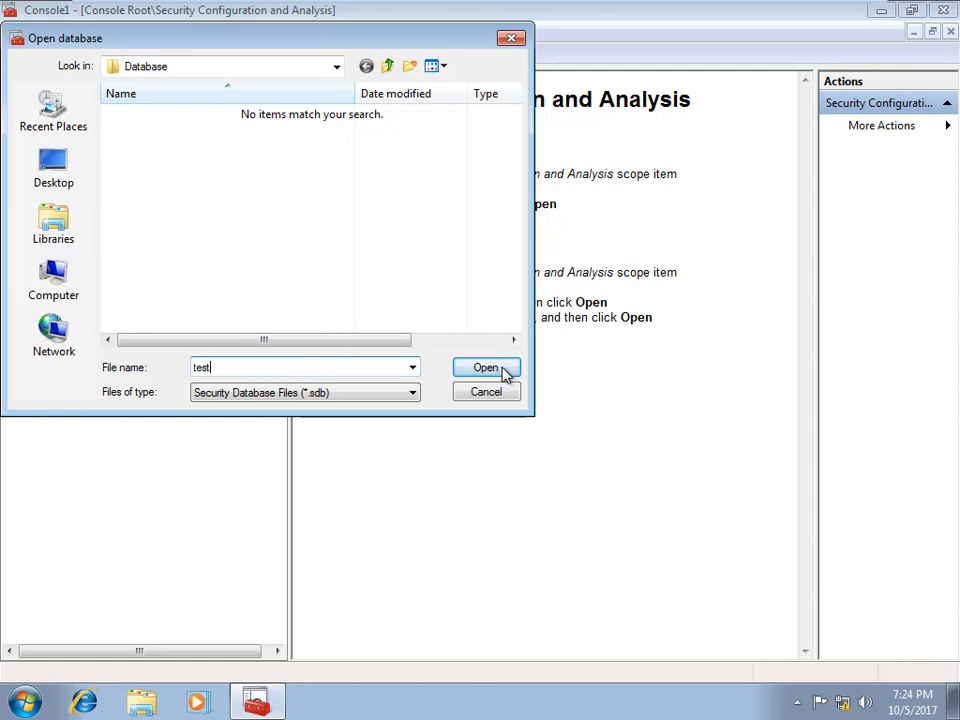
click(502, 372)
click(53, 114)
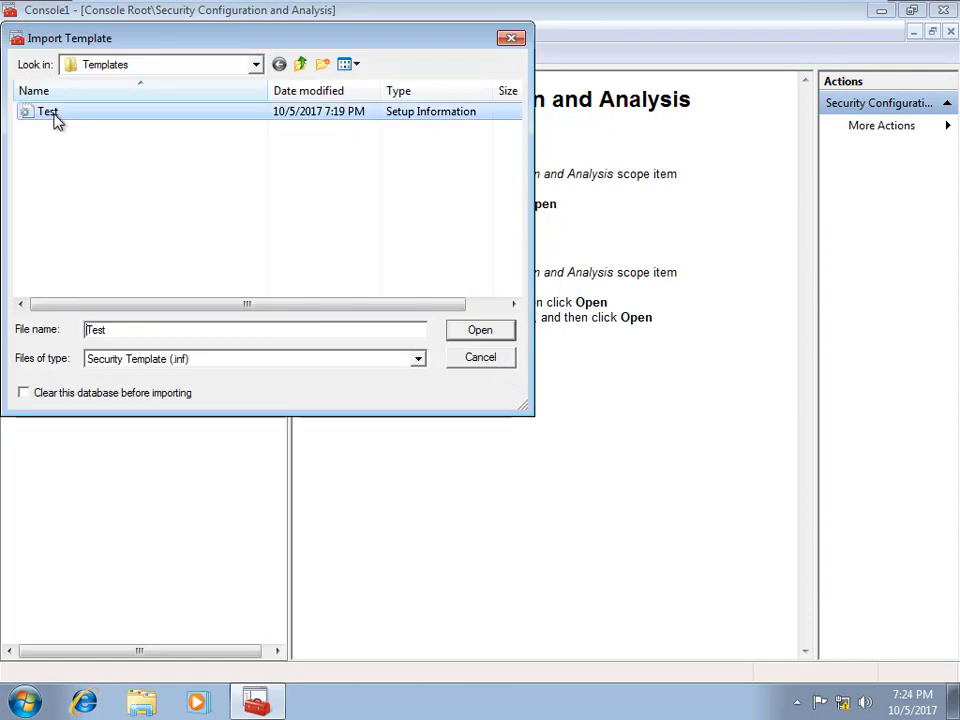
click(466, 333)
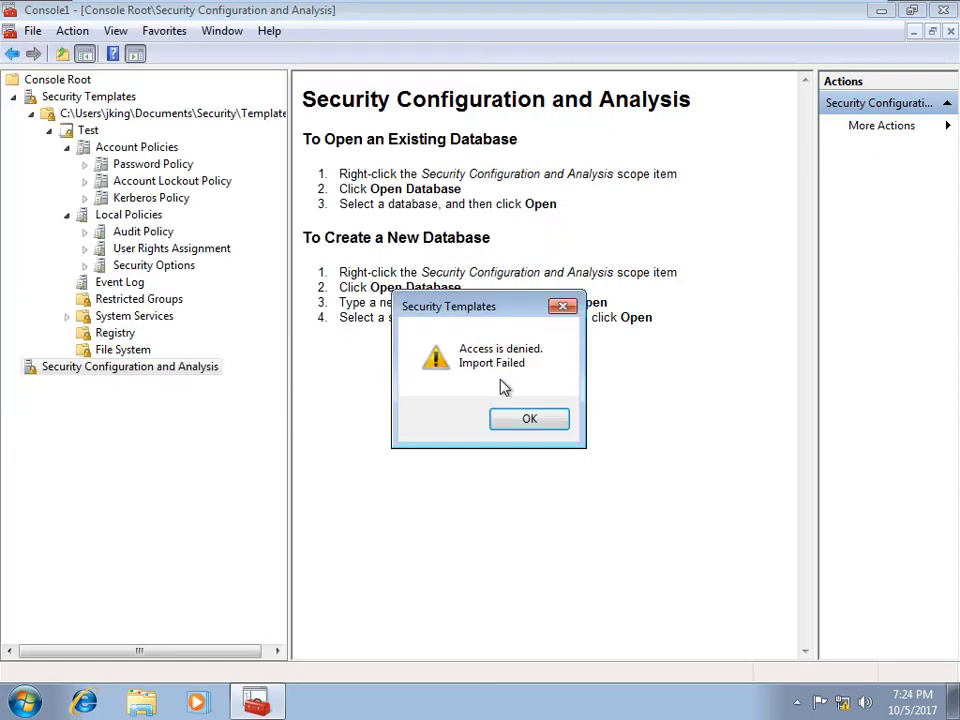
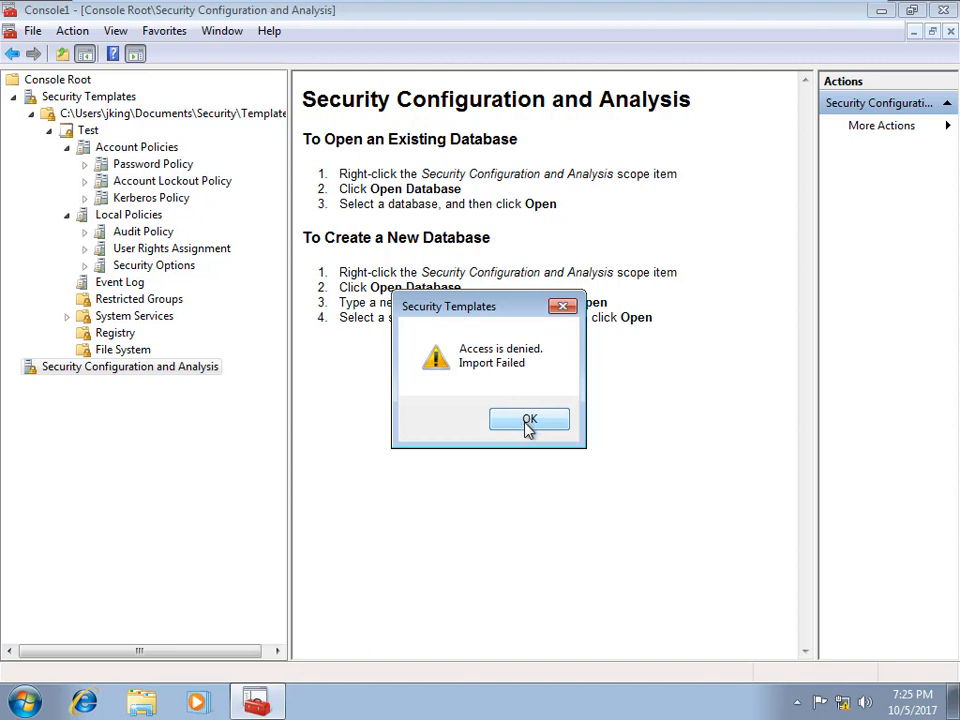
Step: Dismiss the Access is denied error, then save the Test security template
click(528, 424)
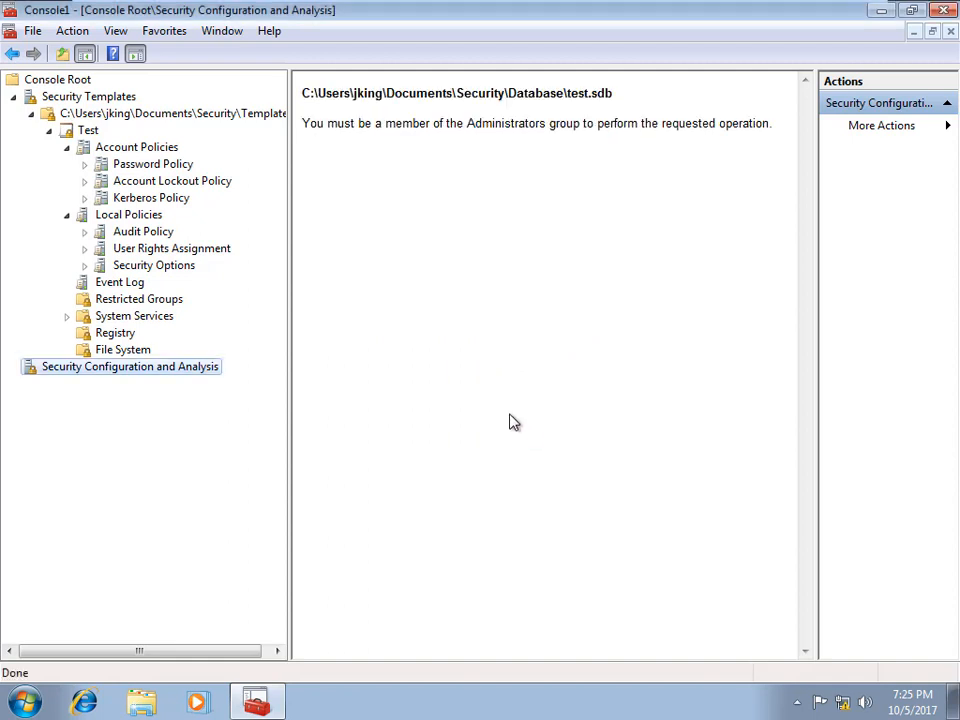
click(90, 133)
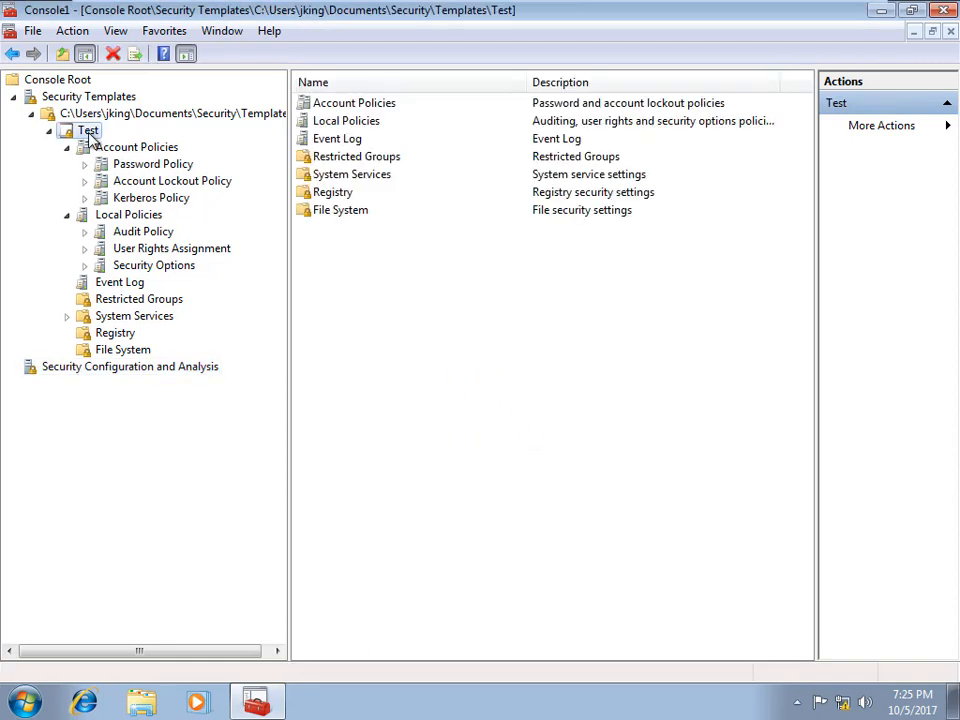
right_click(90, 139)
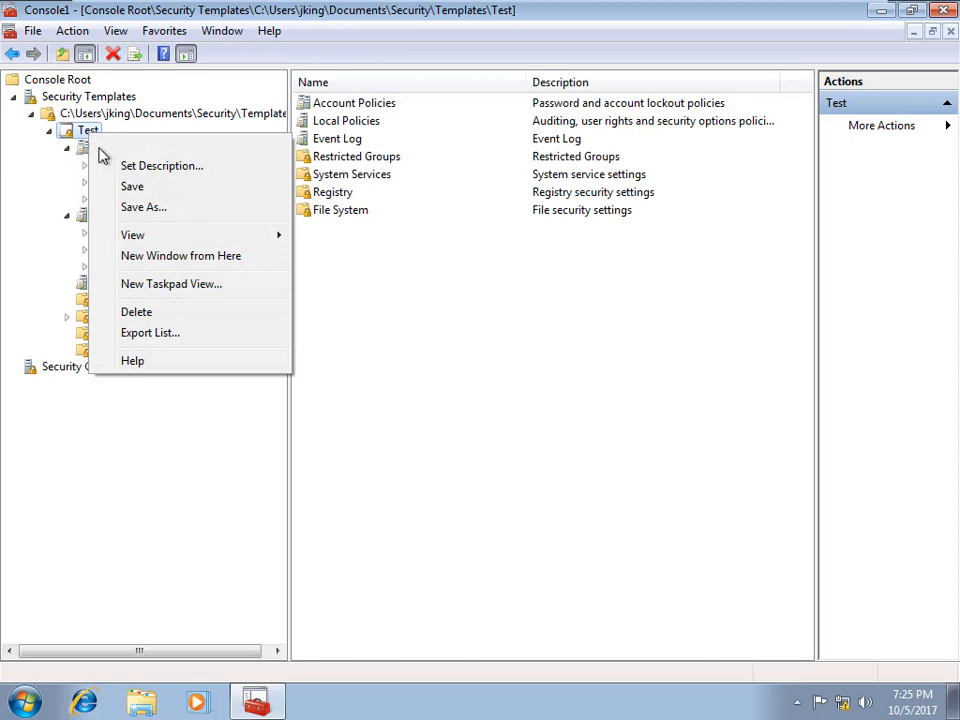
click(145, 188)
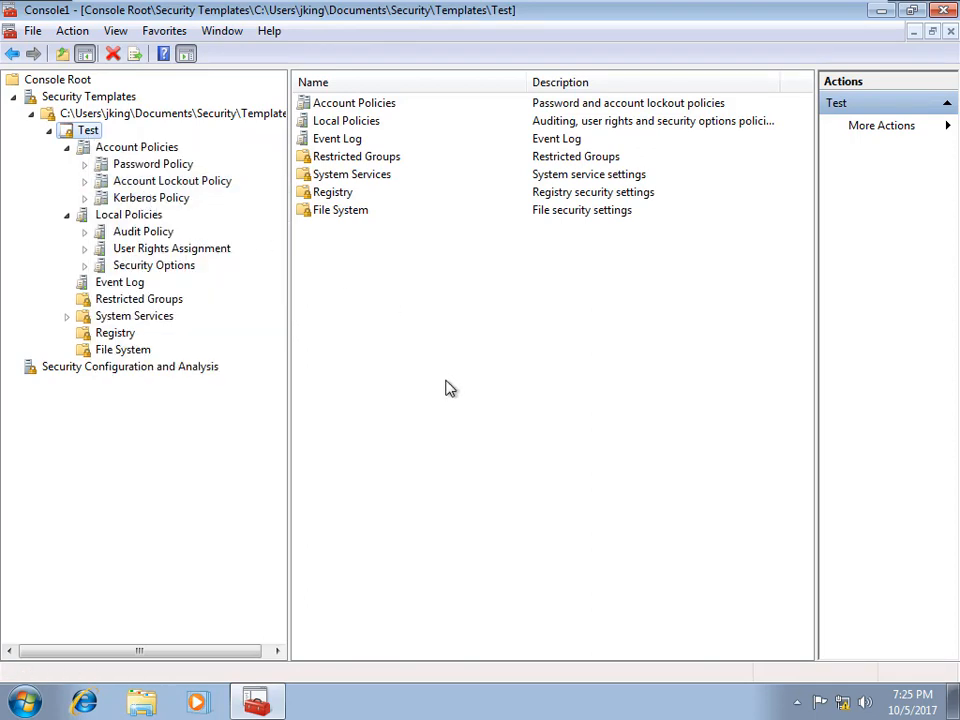
Step: Create database 'test', try importing Test.inf, dismiss the access-denied failure, and close the console
click(141, 373)
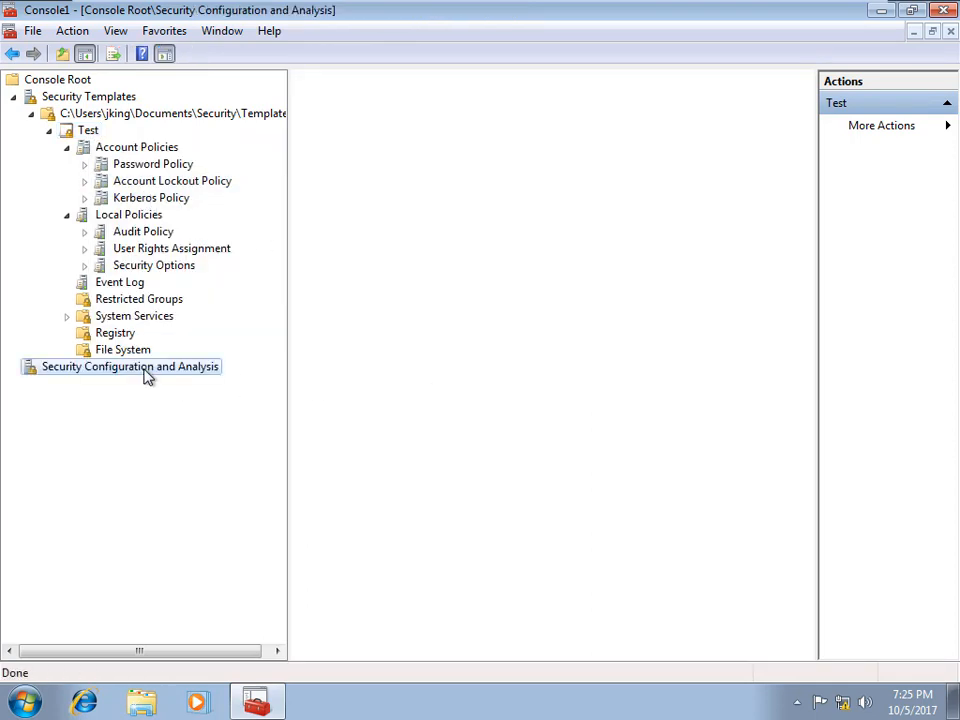
right_click(145, 375)
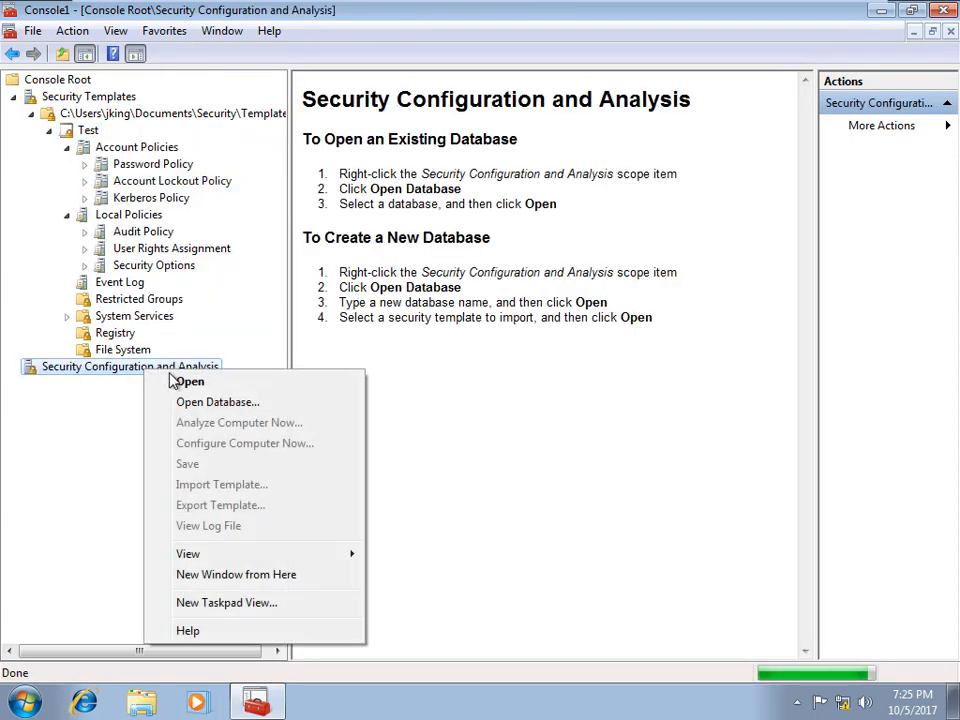
click(218, 402)
text(t)
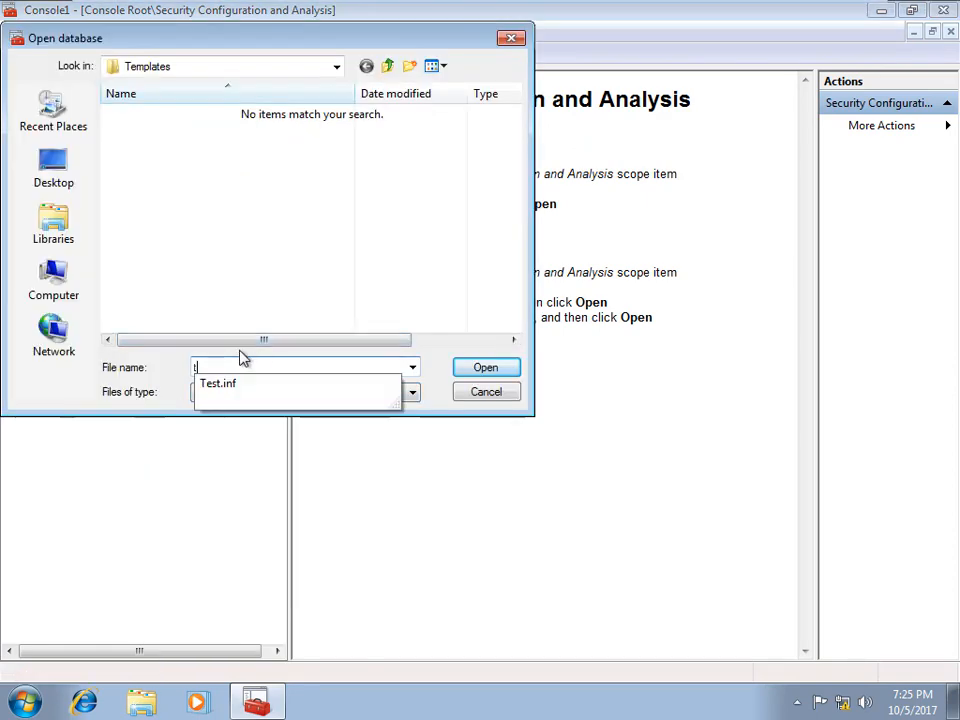
text(est)
click(472, 370)
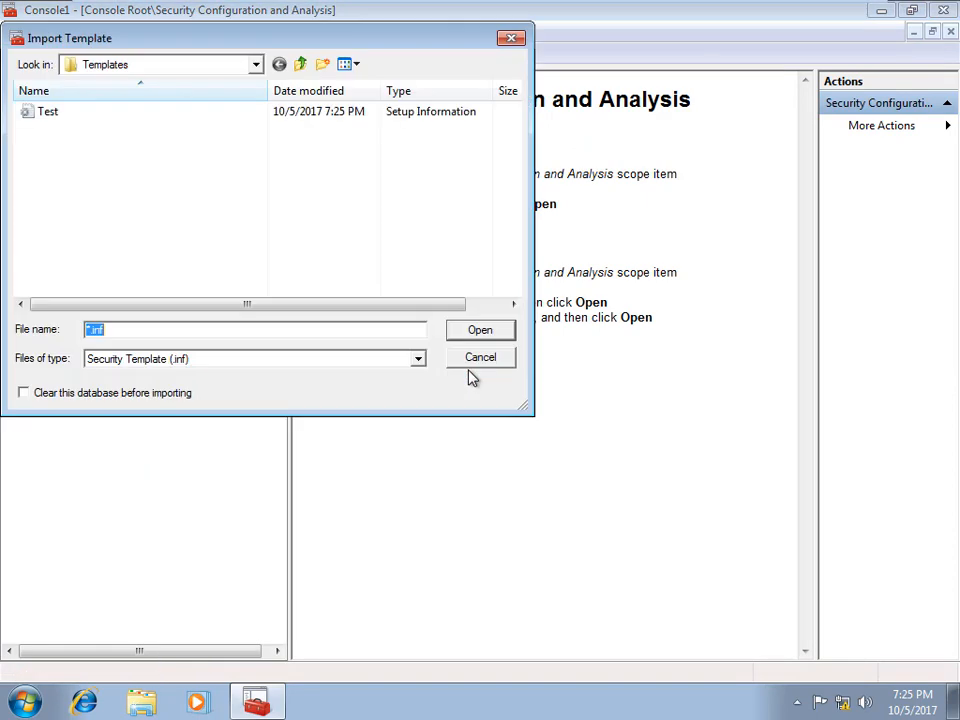
double_click(45, 112)
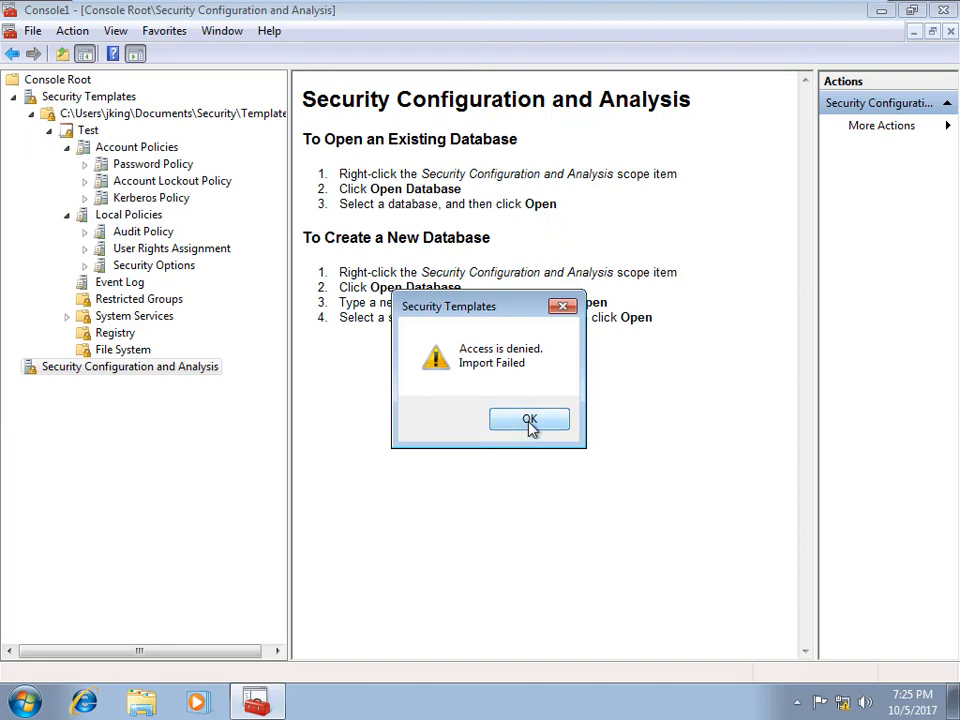
click(530, 422)
click(944, 11)
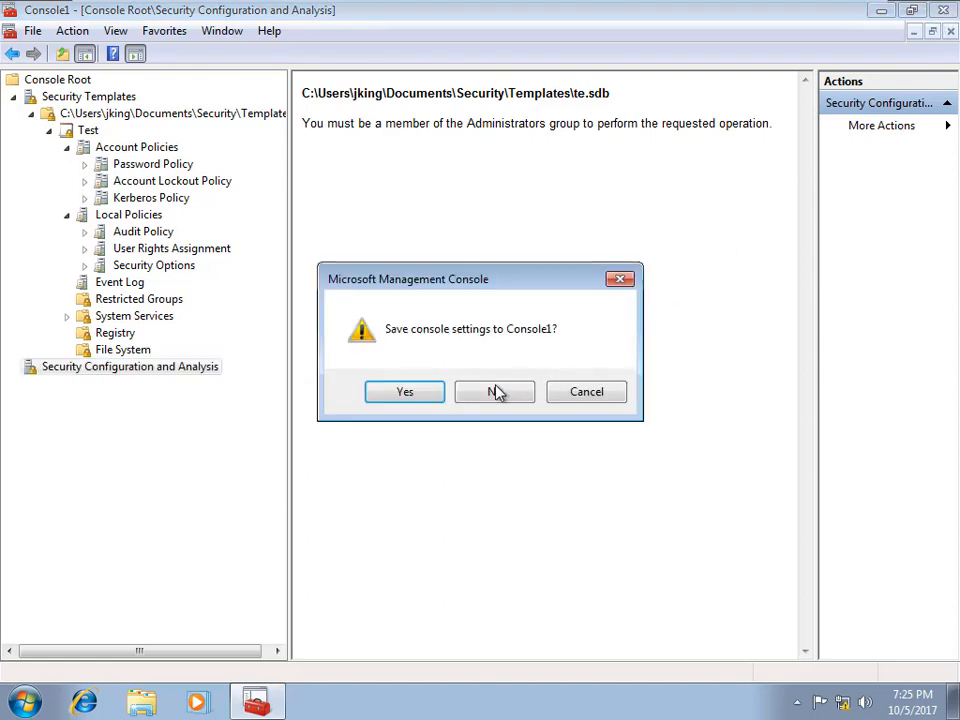
Step: Cancel closing, save the console as Console1 on the Desktop, then close it
click(589, 393)
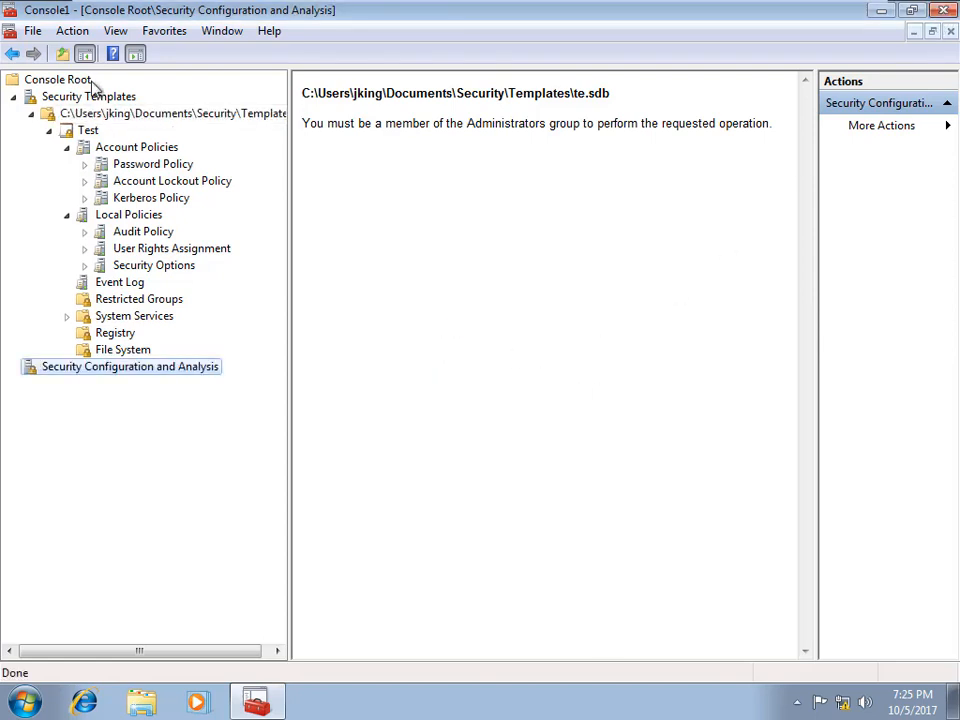
click(33, 31)
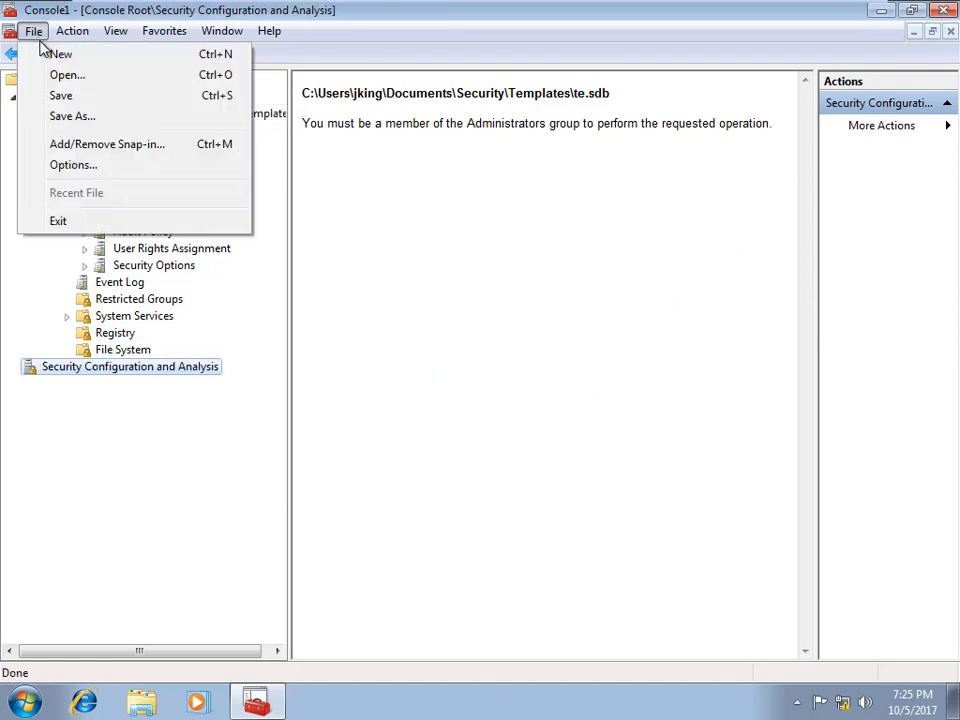
click(87, 117)
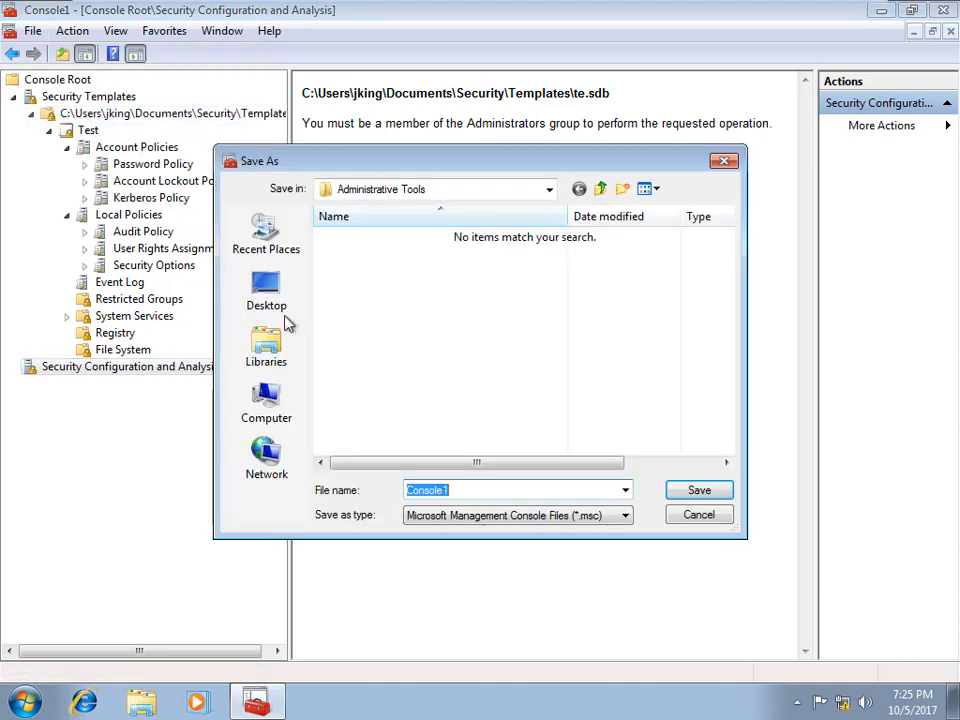
click(295, 295)
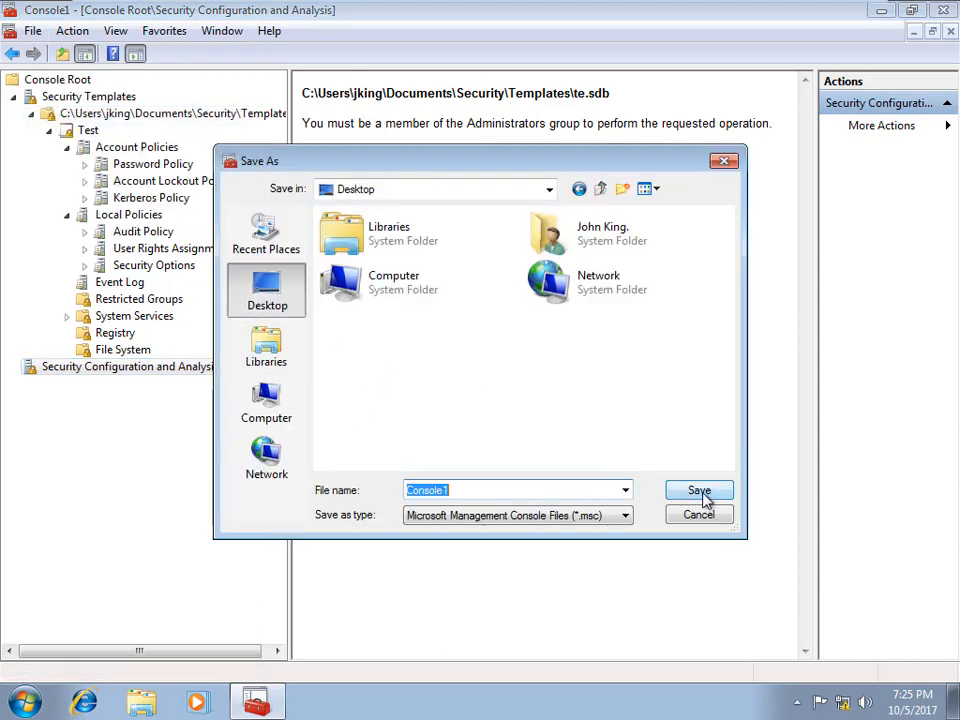
click(705, 495)
click(943, 11)
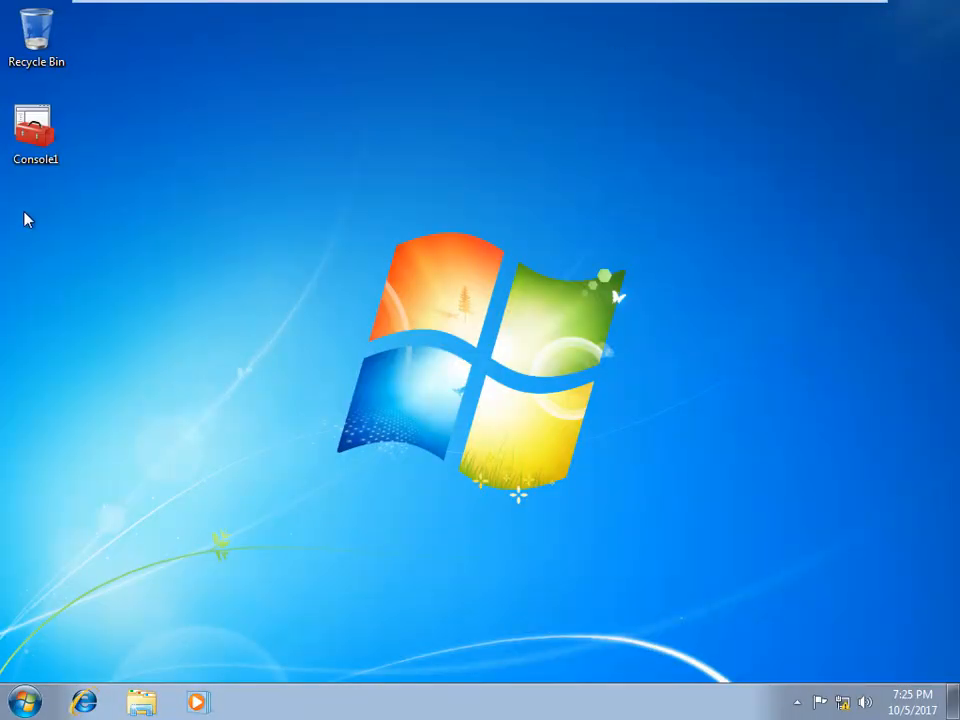
Step: Copy the Console1 file from the desktop and open Local Disk (C:) through Computer
right_click(40, 123)
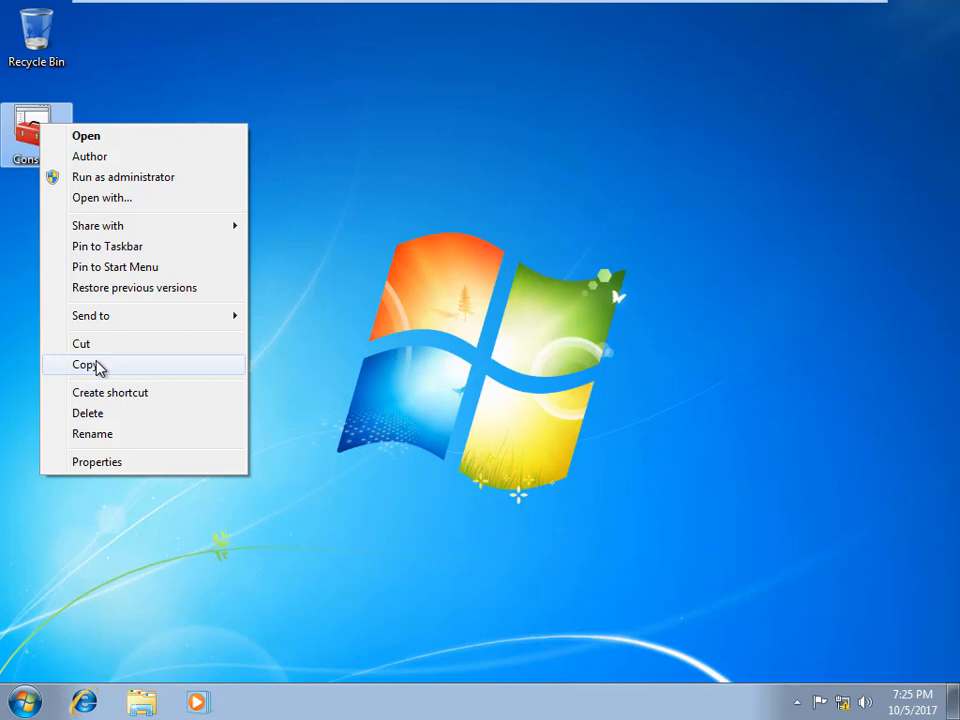
click(98, 368)
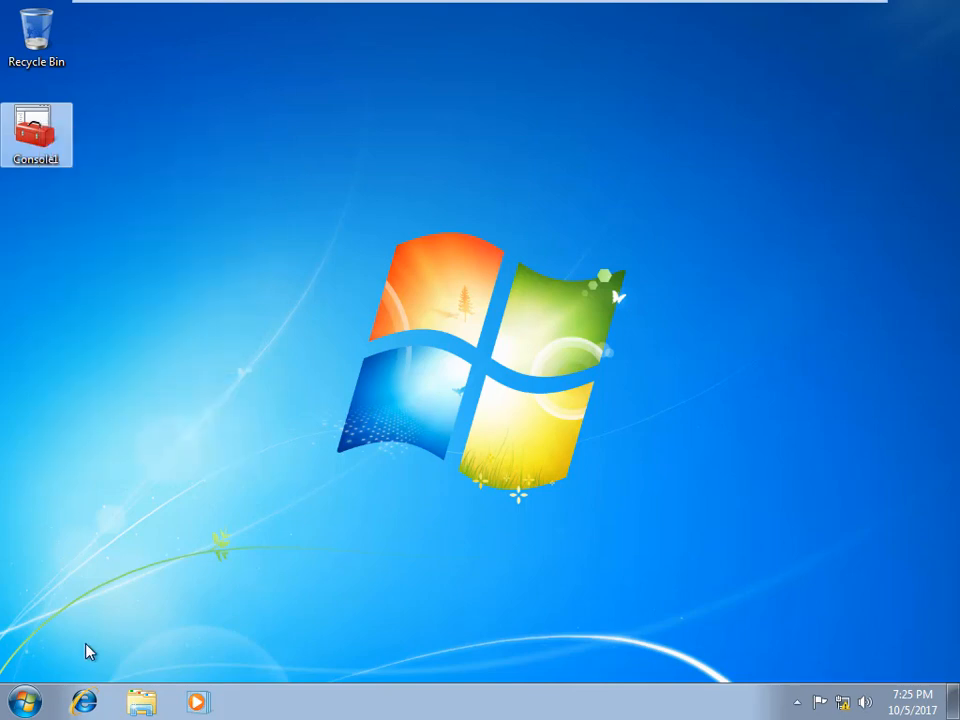
click(25, 702)
click(298, 460)
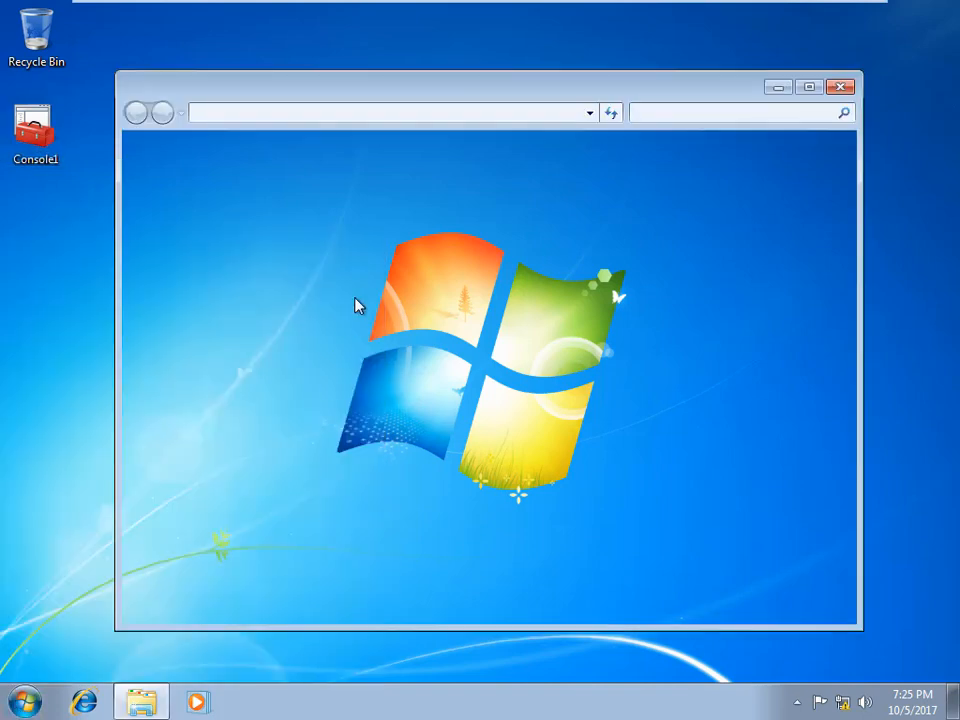
double_click(406, 233)
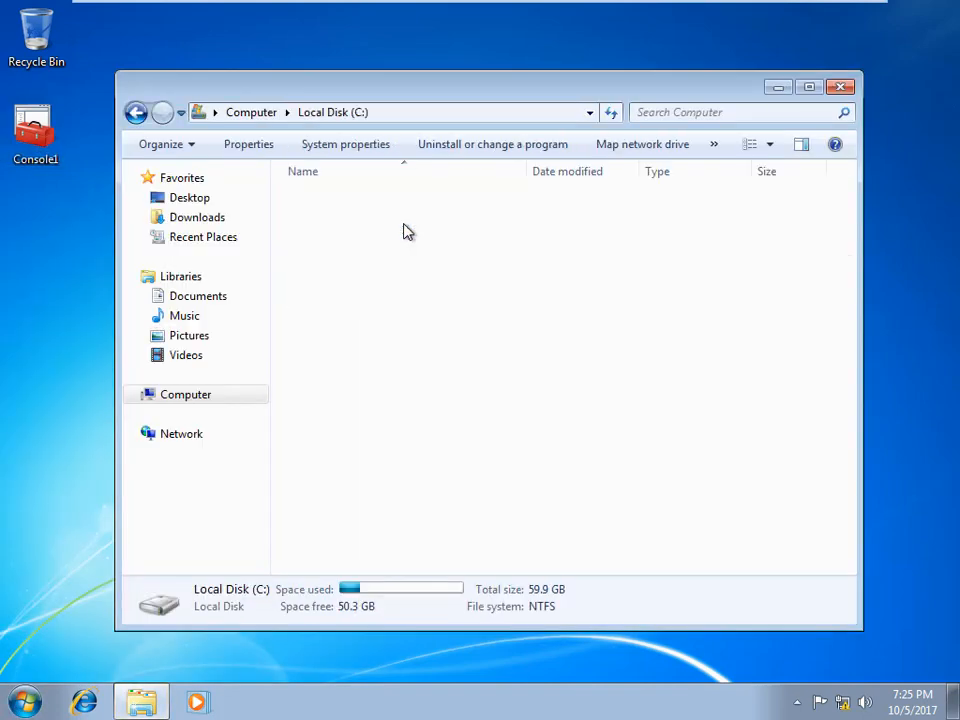
Step: Paste Console1 into Local Disk (C:), approving the permission prompts, then close Explorer
right_click(408, 416)
click(492, 518)
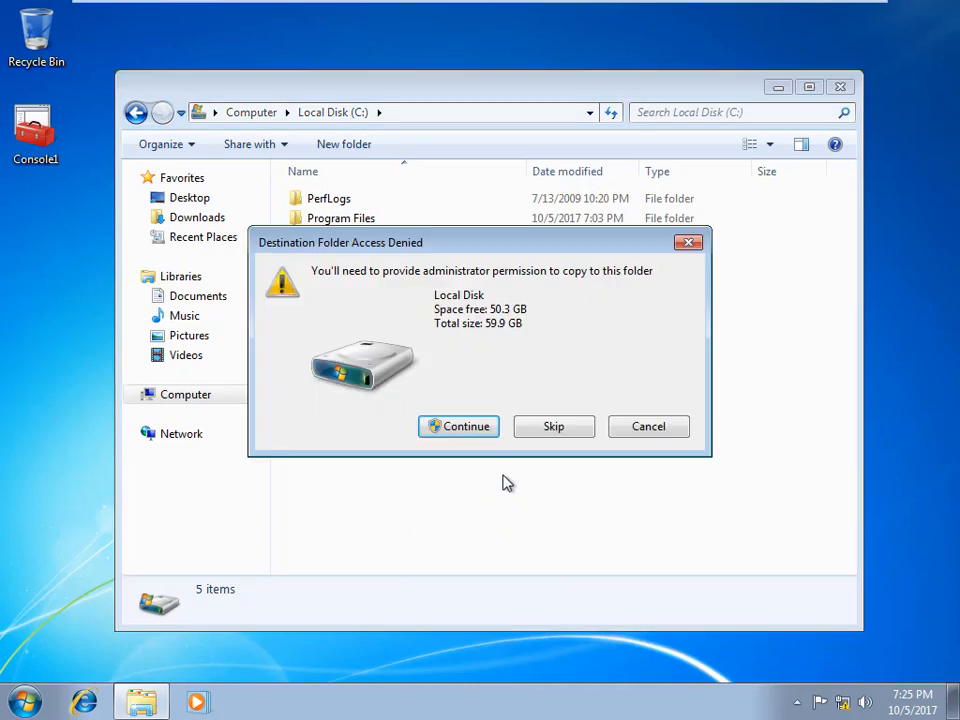
click(469, 434)
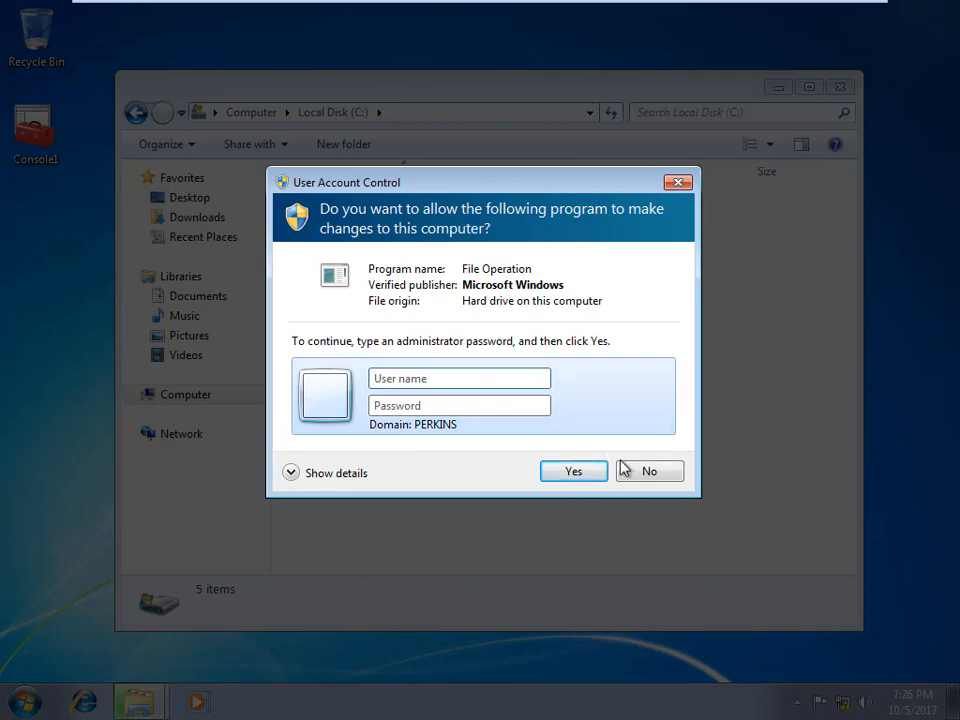
click(653, 472)
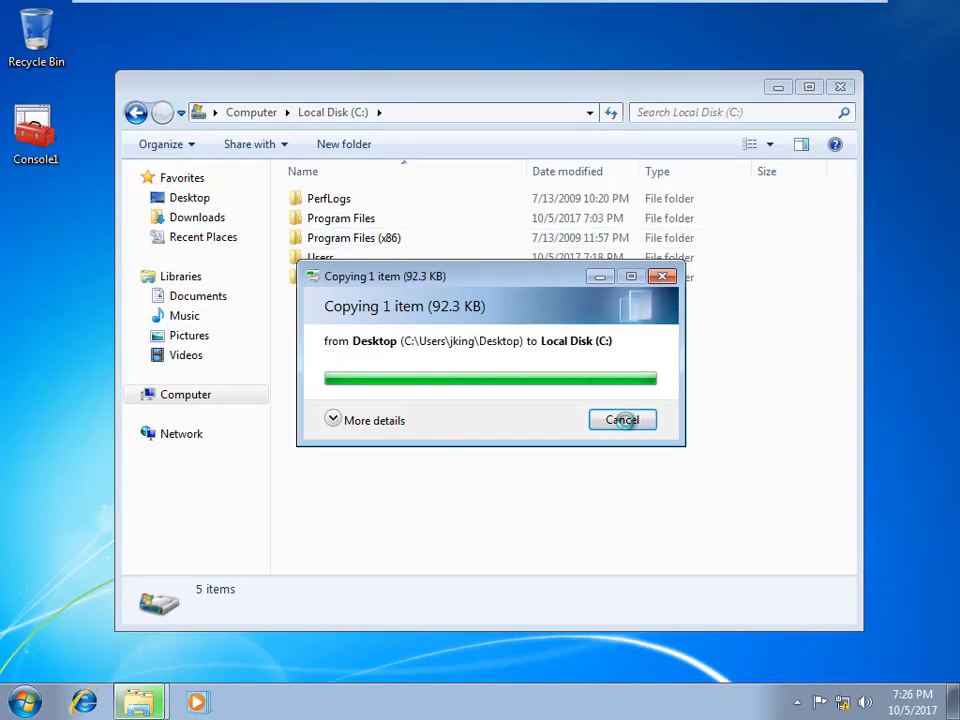
click(621, 419)
click(842, 86)
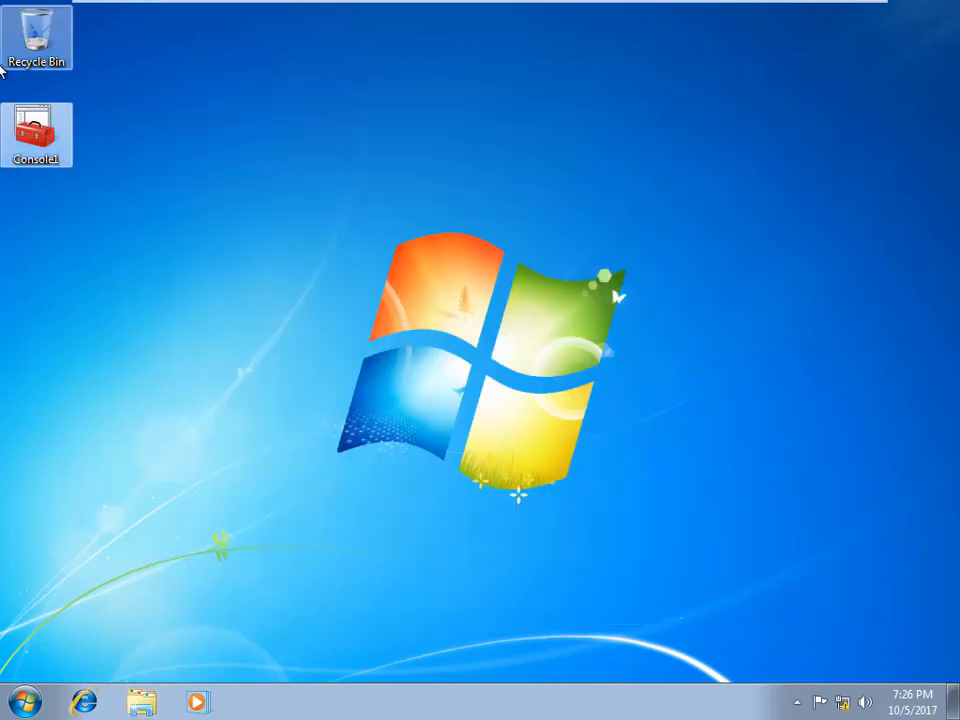
Step: Run Console1 as administrator, entering the administrator user name and password
right_click(37, 125)
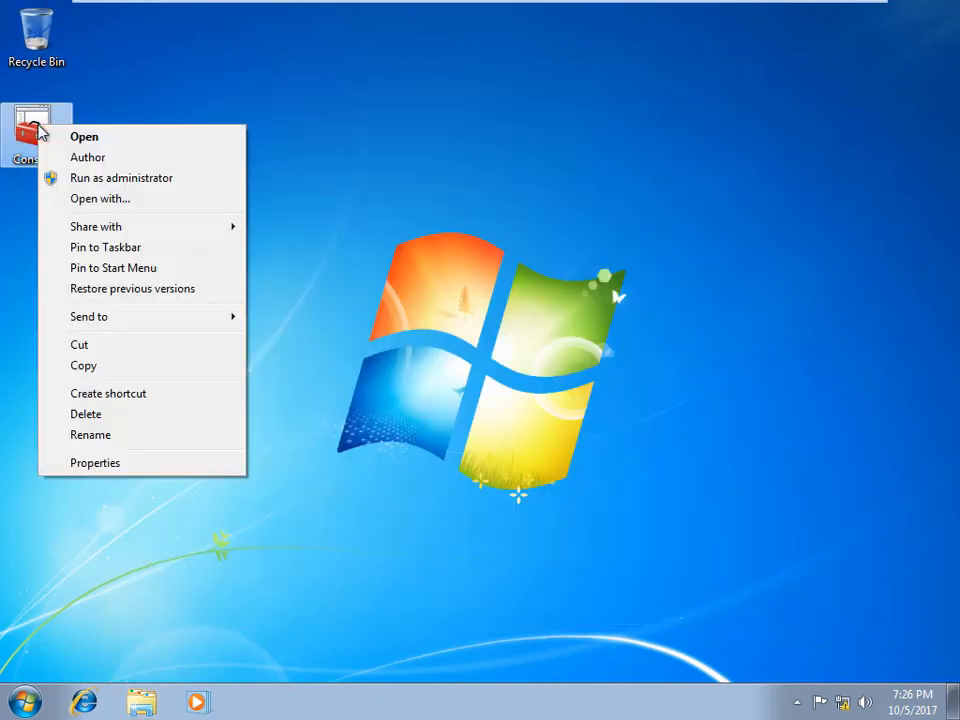
click(143, 180)
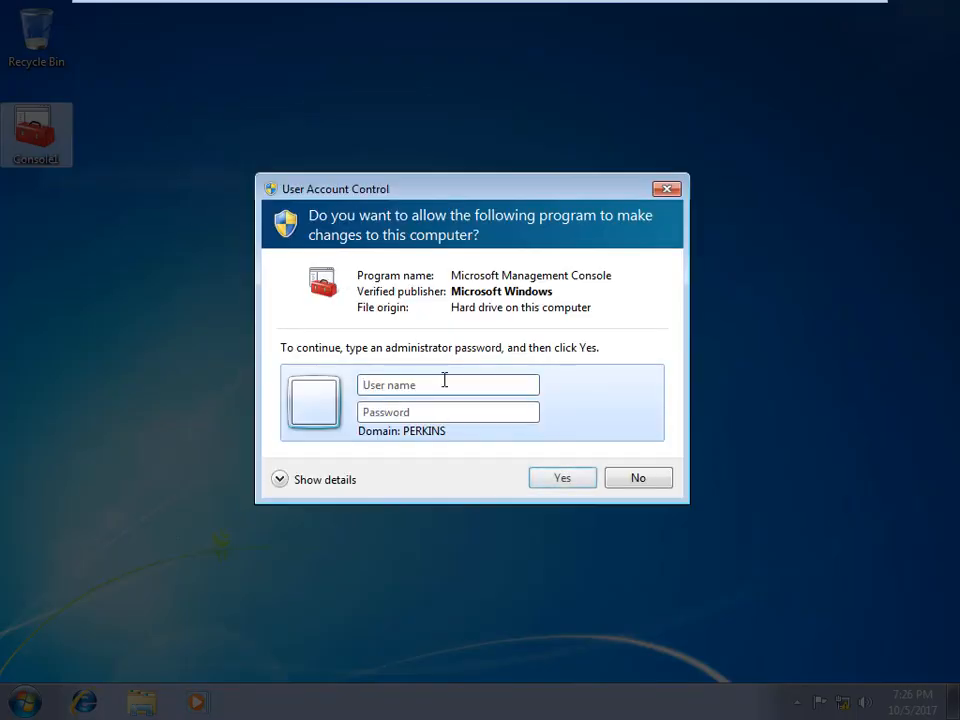
text(ad)
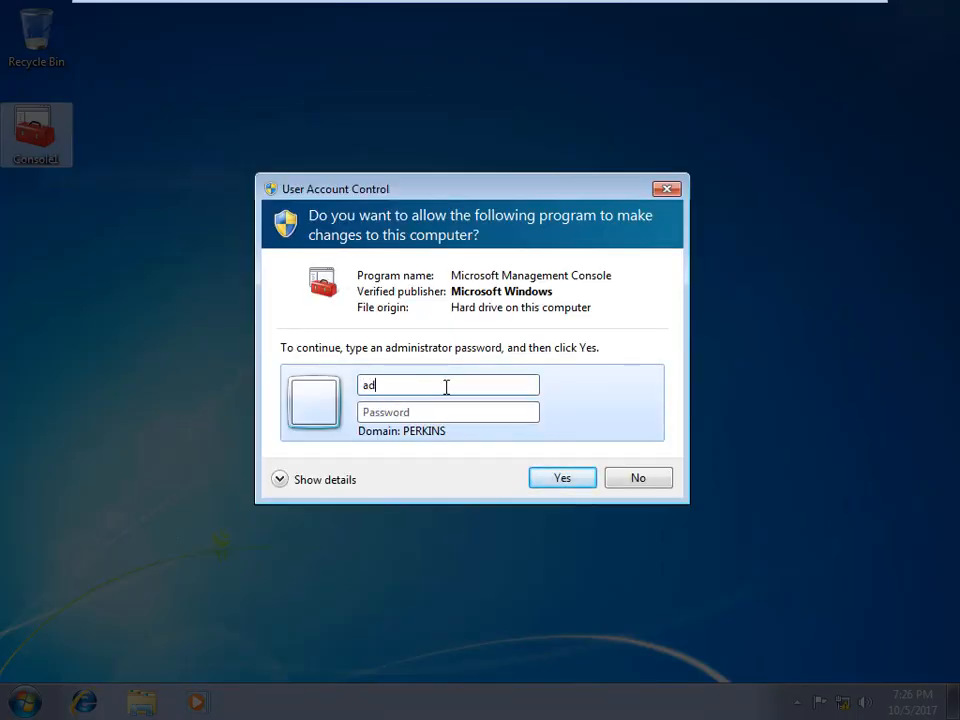
text(ministrator)
key(Tab)
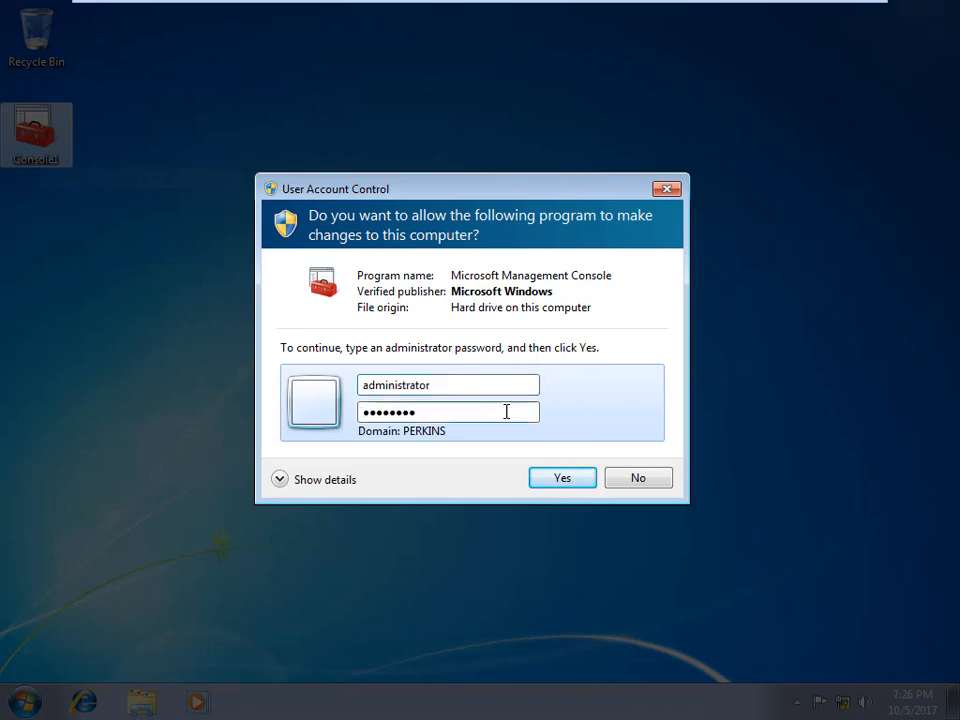
click(556, 478)
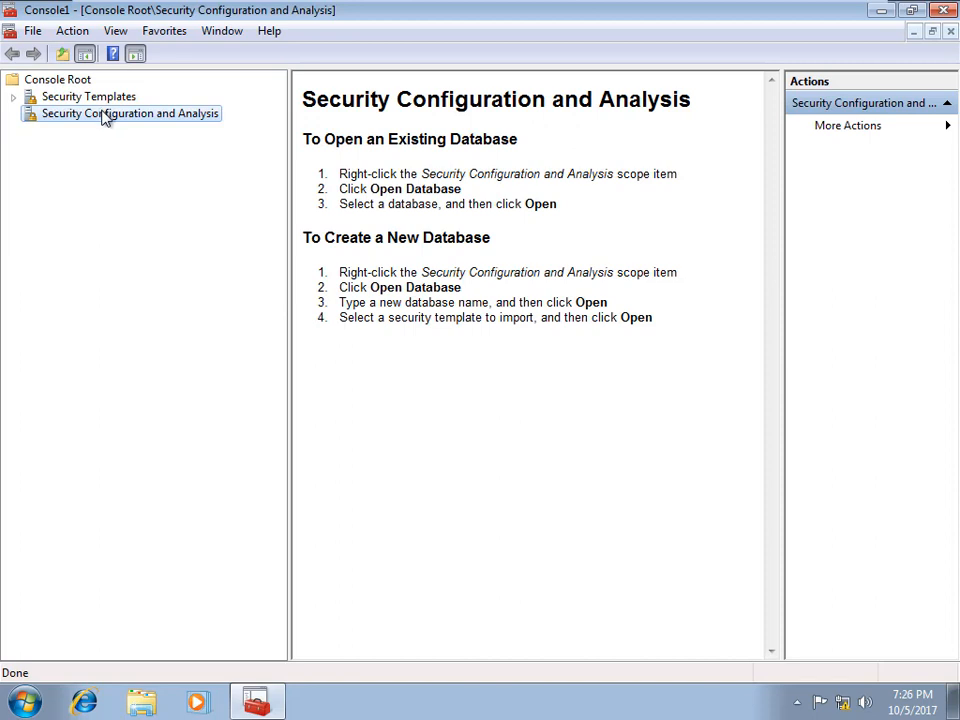
Step: Create a new security database 'tes' and try importing 'test', dismissing File not found
right_click(86, 120)
click(155, 150)
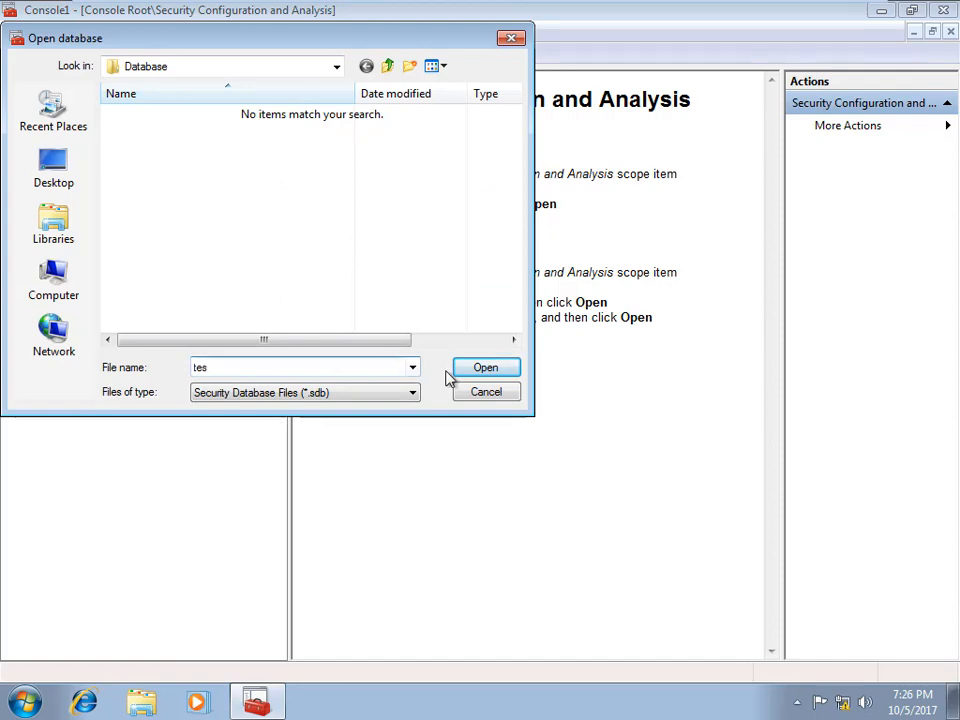
click(478, 370)
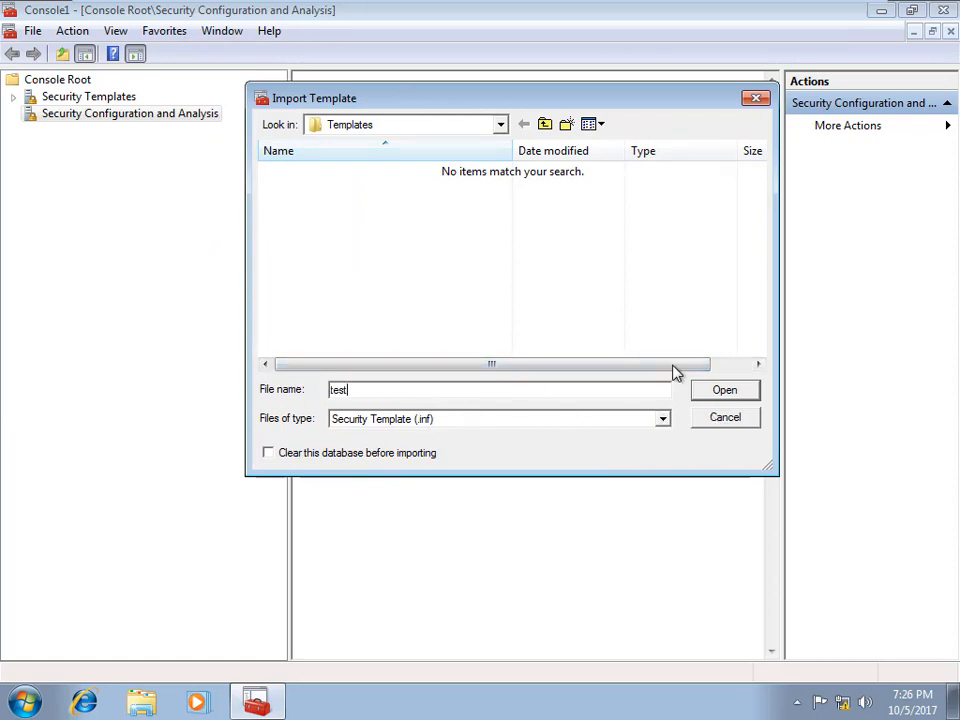
click(724, 390)
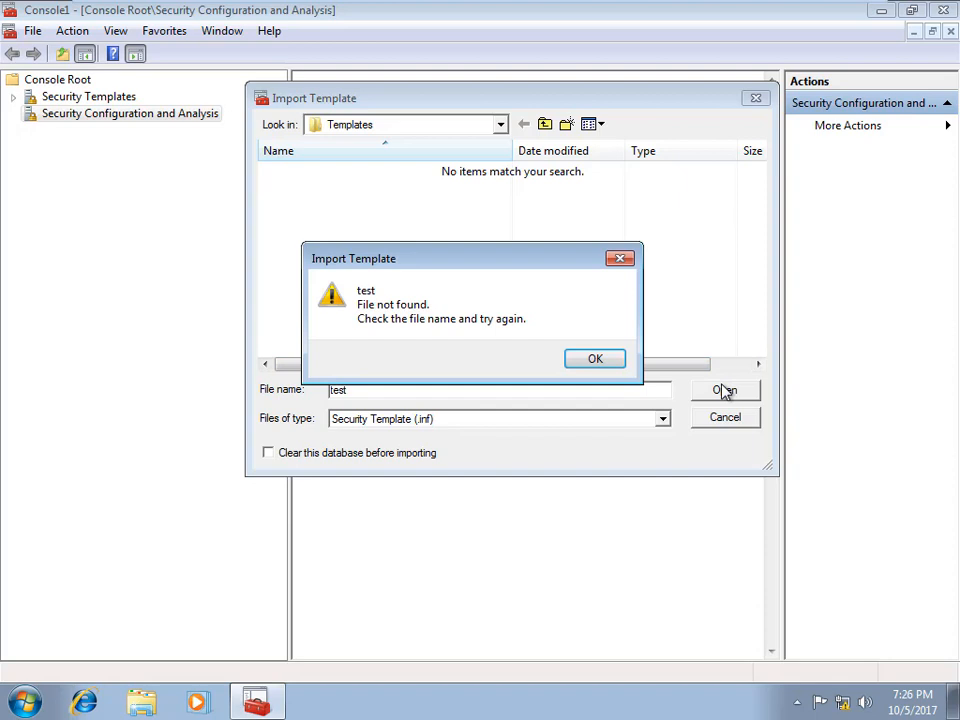
click(574, 362)
Step: Cancel the template import from the Templates folder and expand Security Templates
click(494, 127)
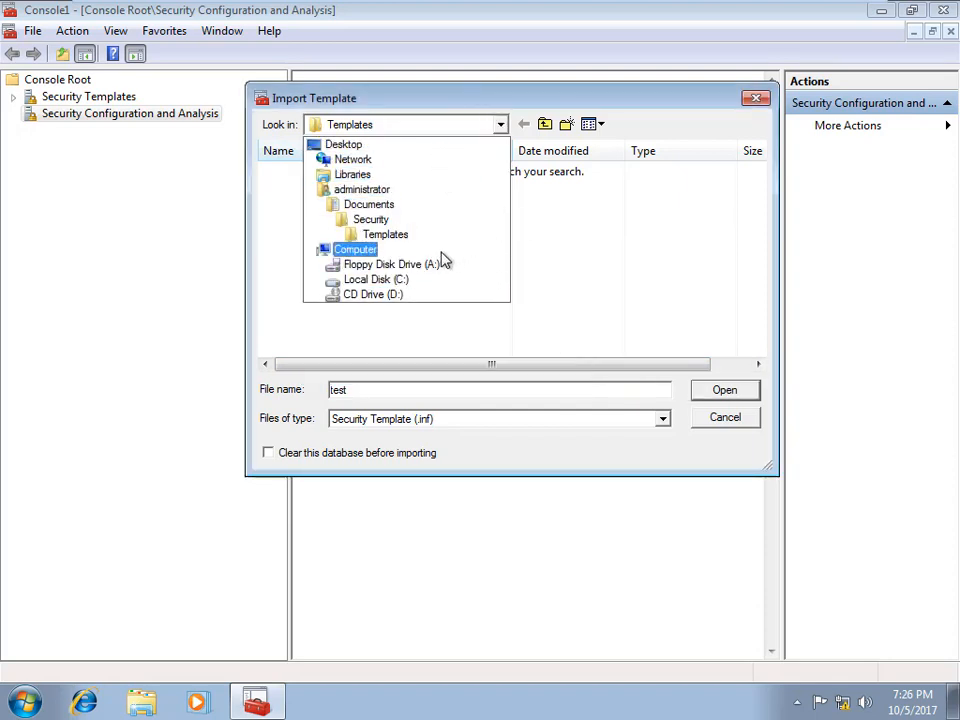
click(404, 237)
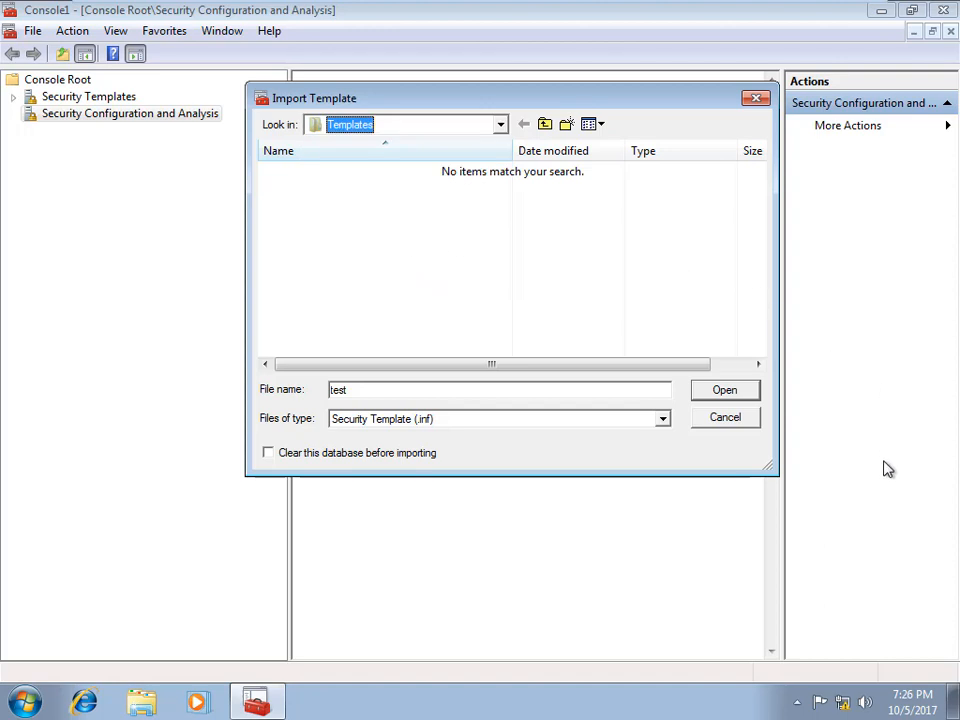
click(735, 421)
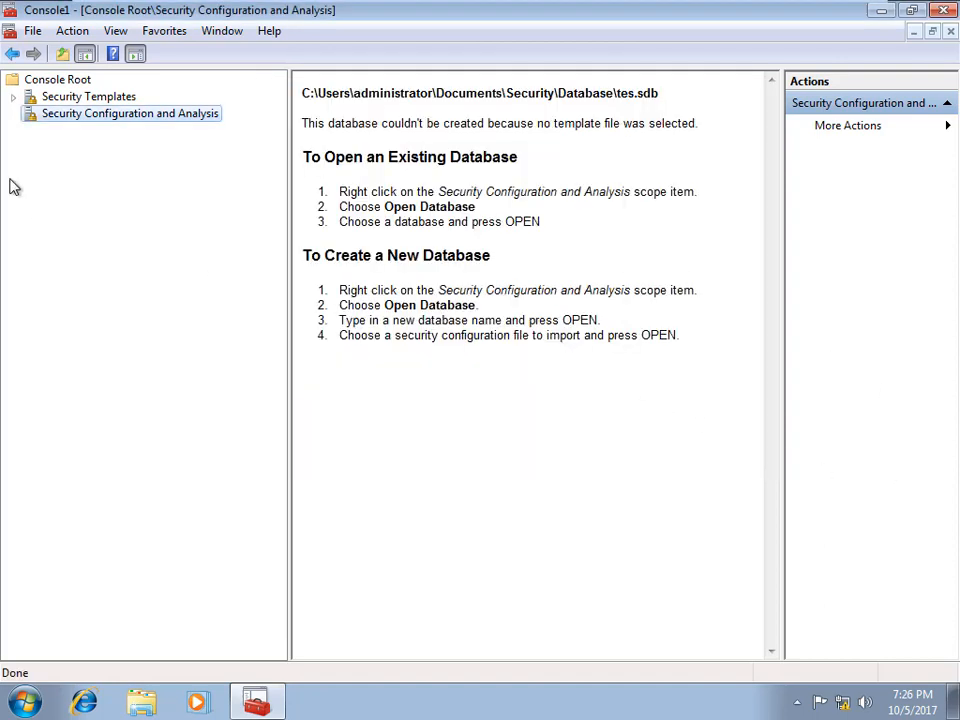
click(13, 96)
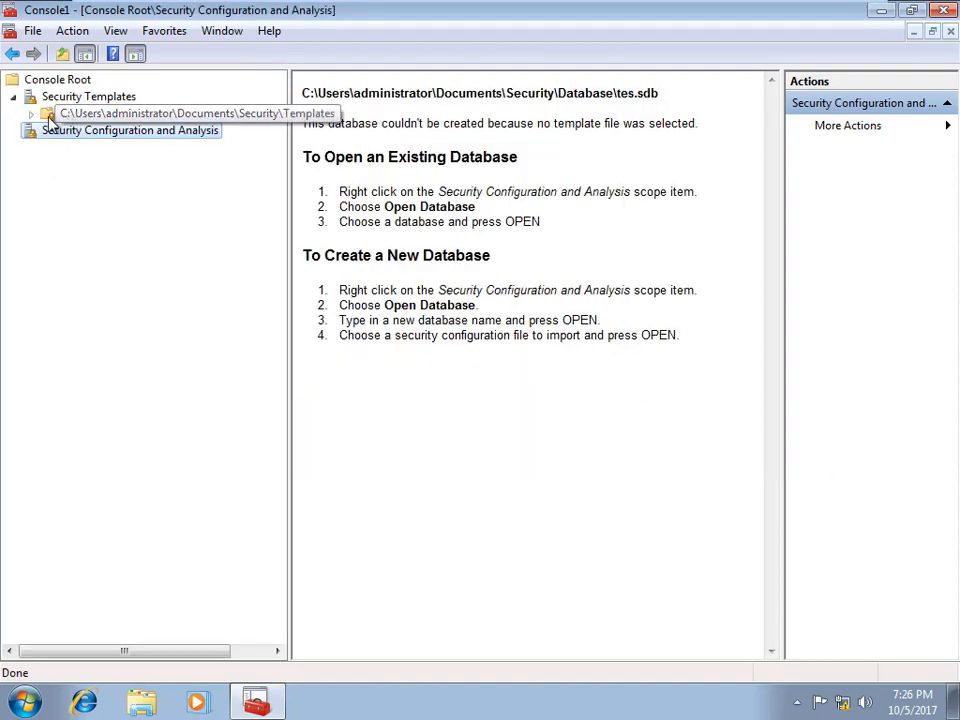
Step: Create a new security template named 'test' in the templates folder
click(135, 116)
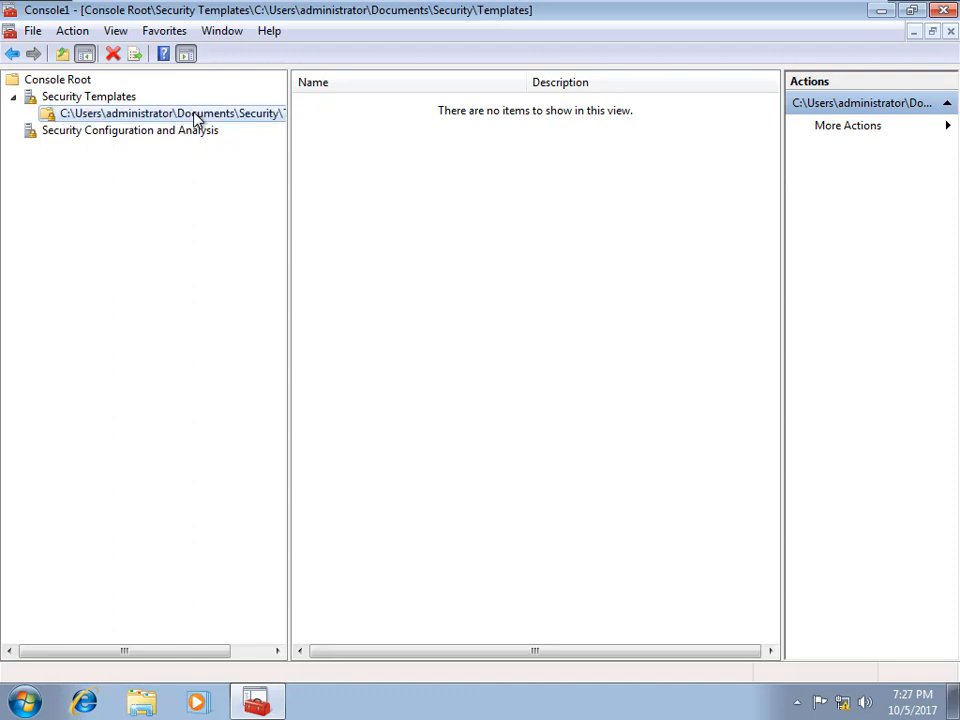
right_click(197, 118)
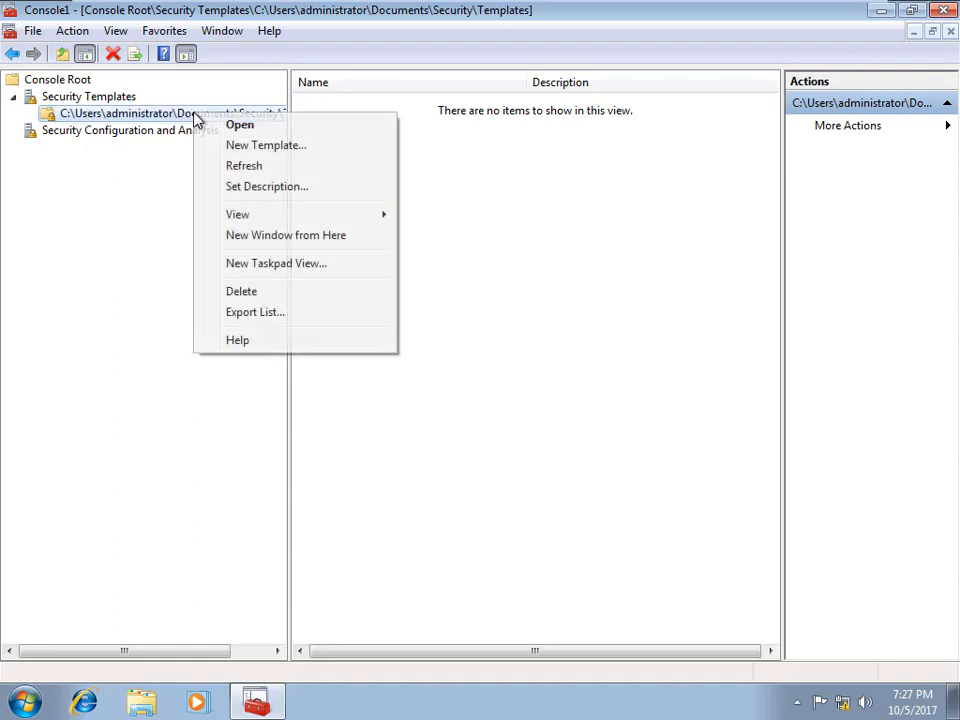
click(283, 150)
text(test)
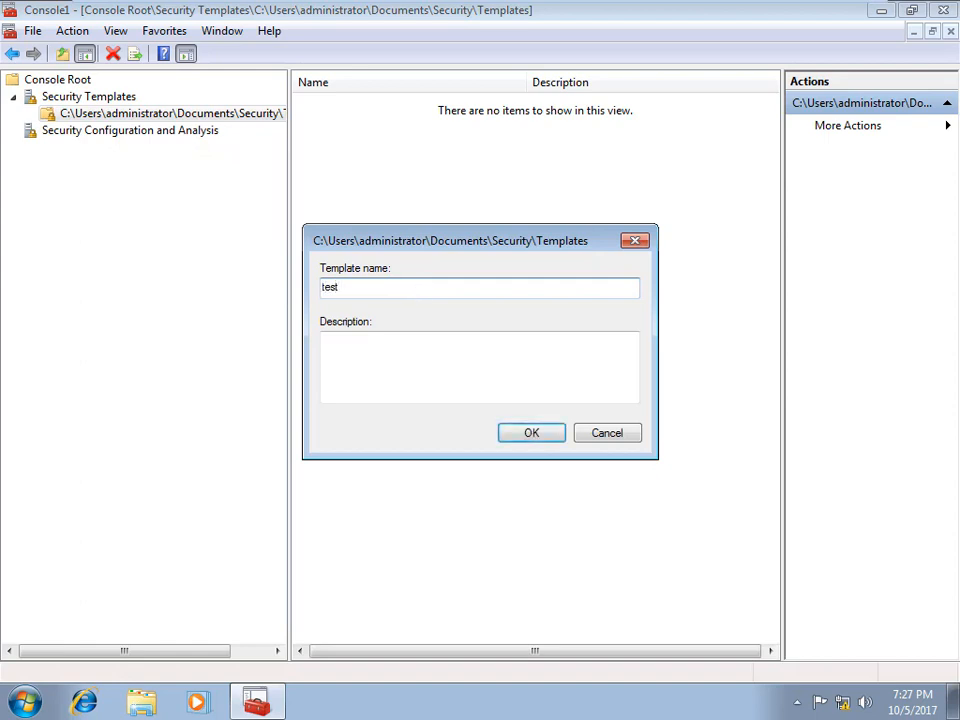
click(536, 439)
Step: Define the test template's account lockout duration as 30 minutes
click(86, 131)
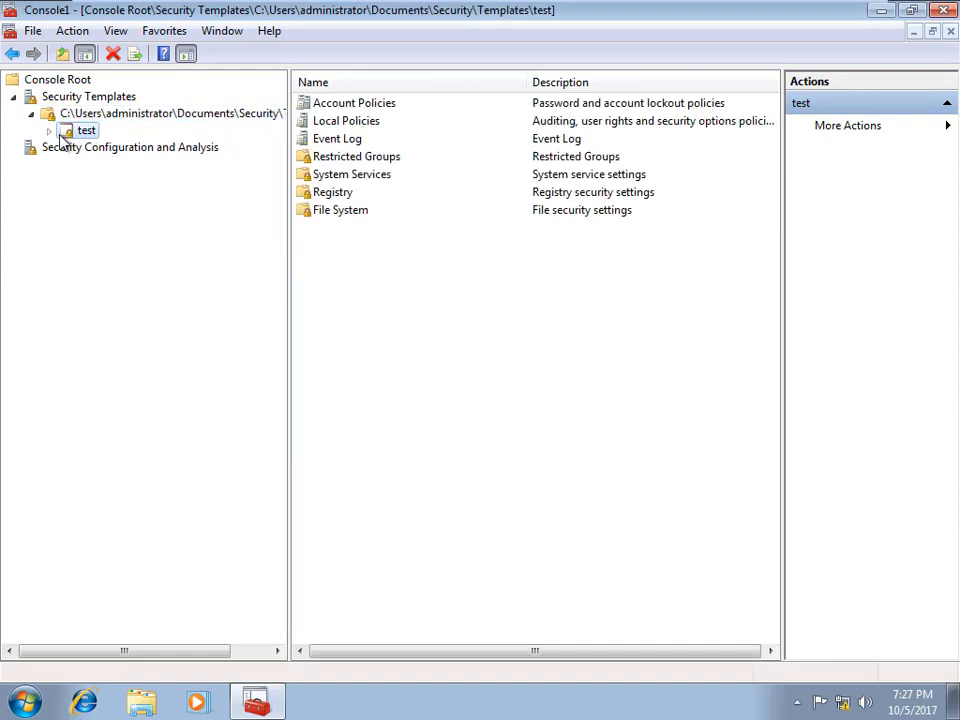
click(49, 131)
click(115, 150)
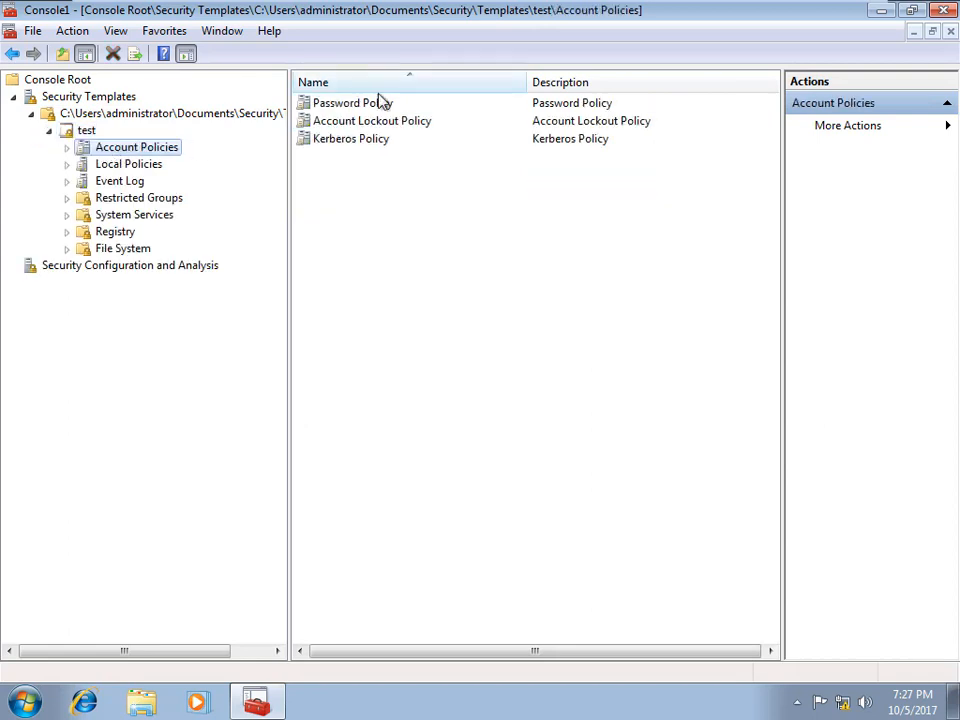
double_click(369, 121)
double_click(373, 105)
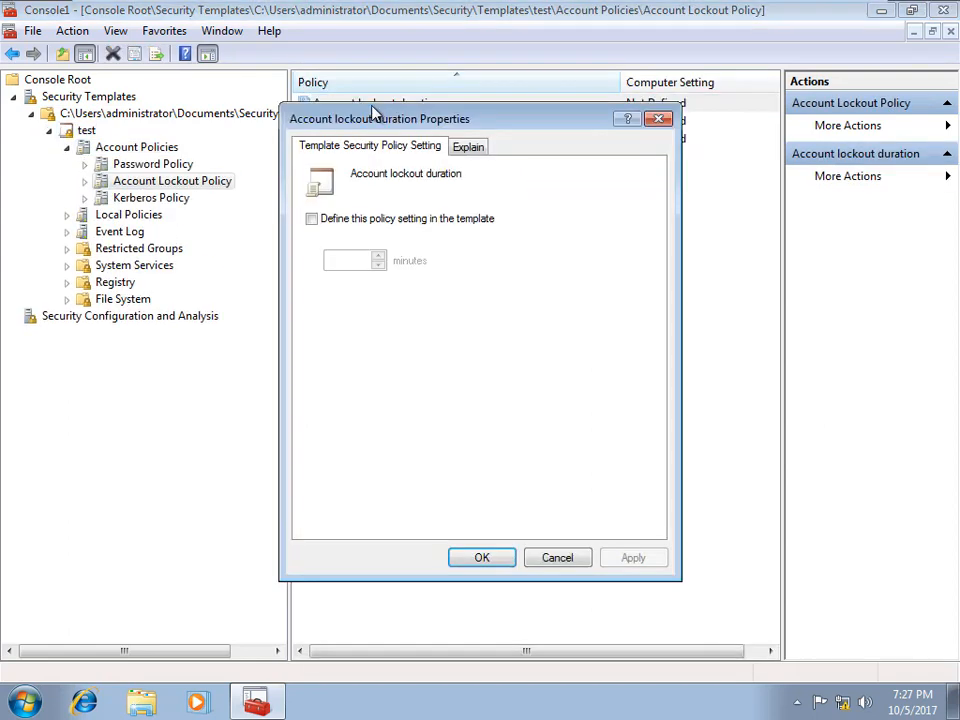
click(313, 219)
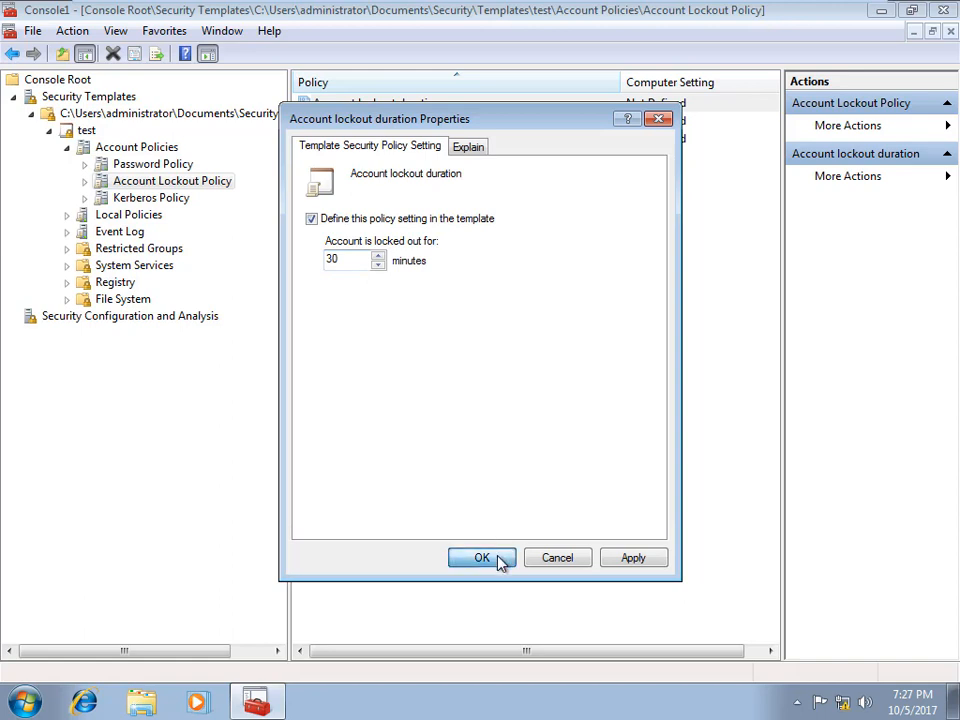
click(498, 558)
Step: Accept lockout threshold 5, set maximum password age to 23 days, and accept the 22-day minimum
click(601, 423)
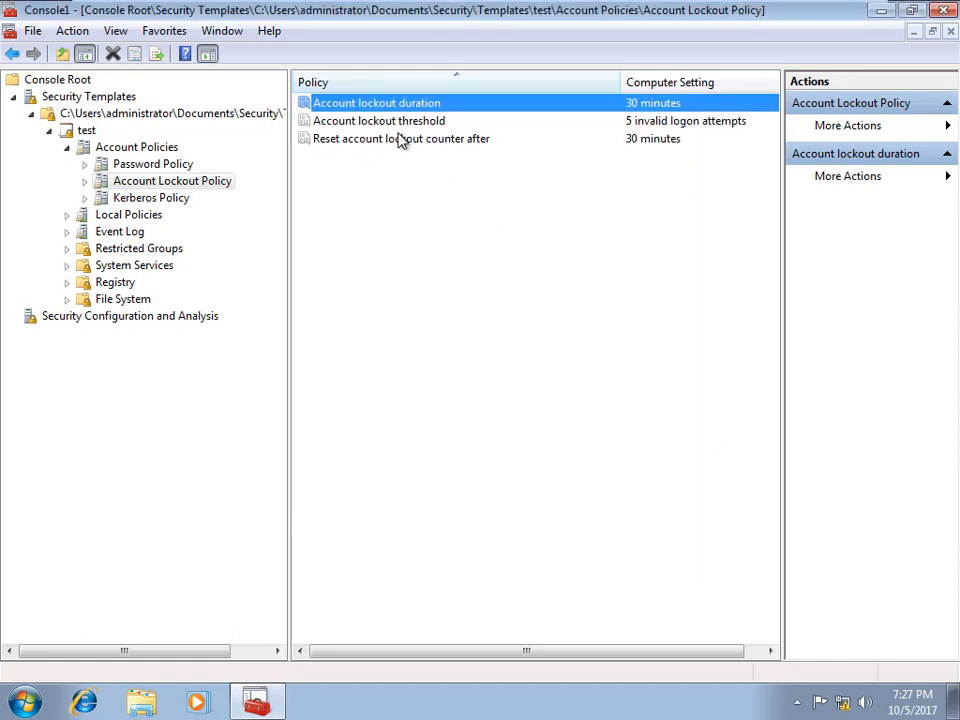
click(148, 164)
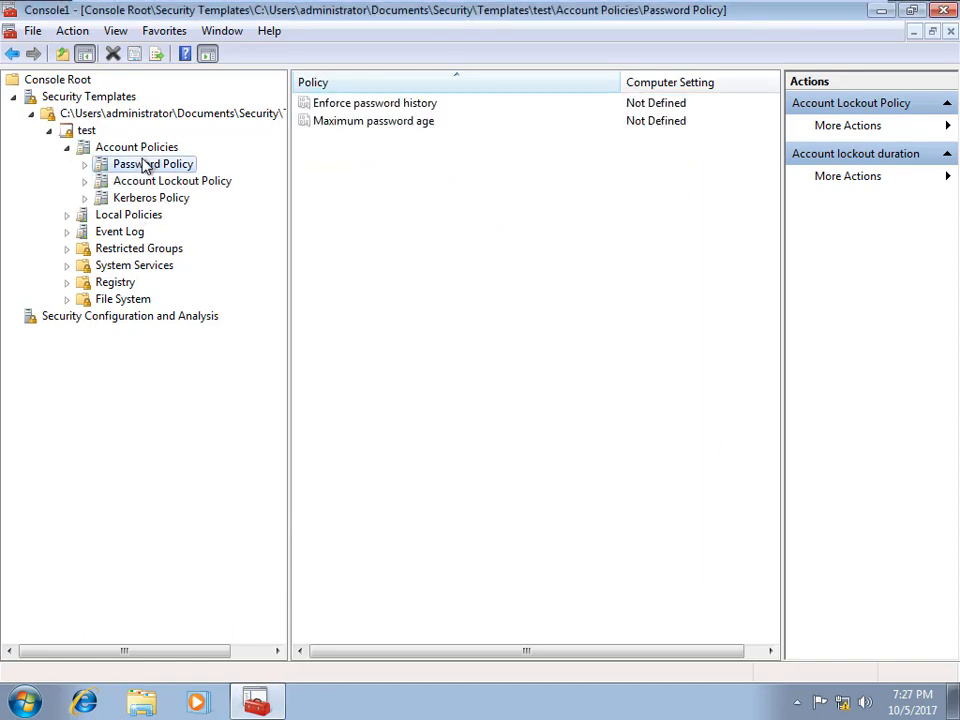
double_click(411, 122)
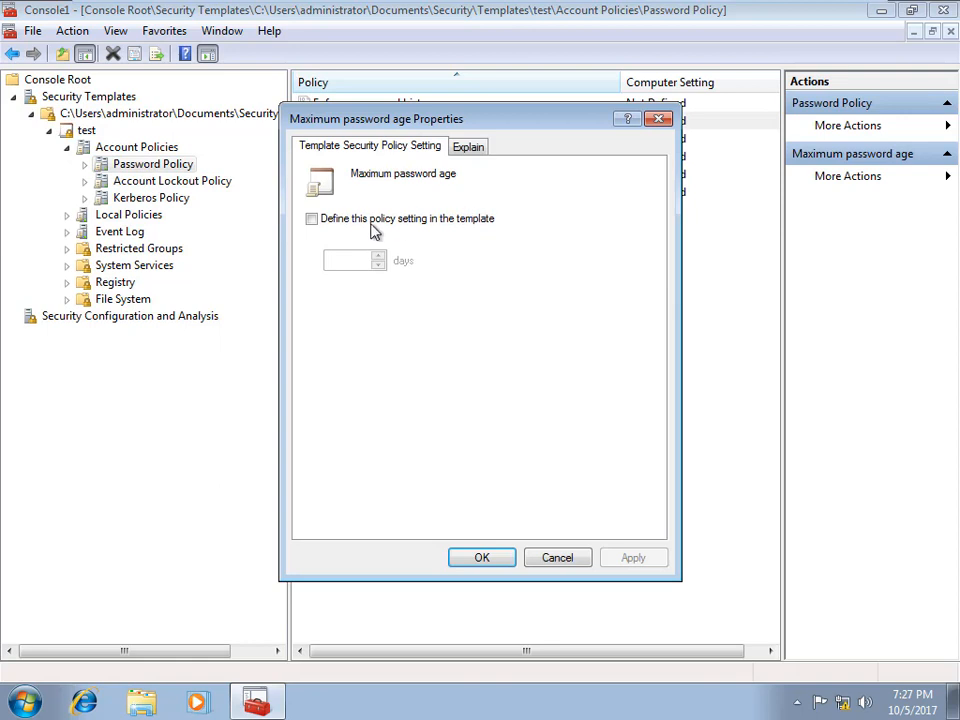
click(312, 220)
drag(345, 260, 227, 255)
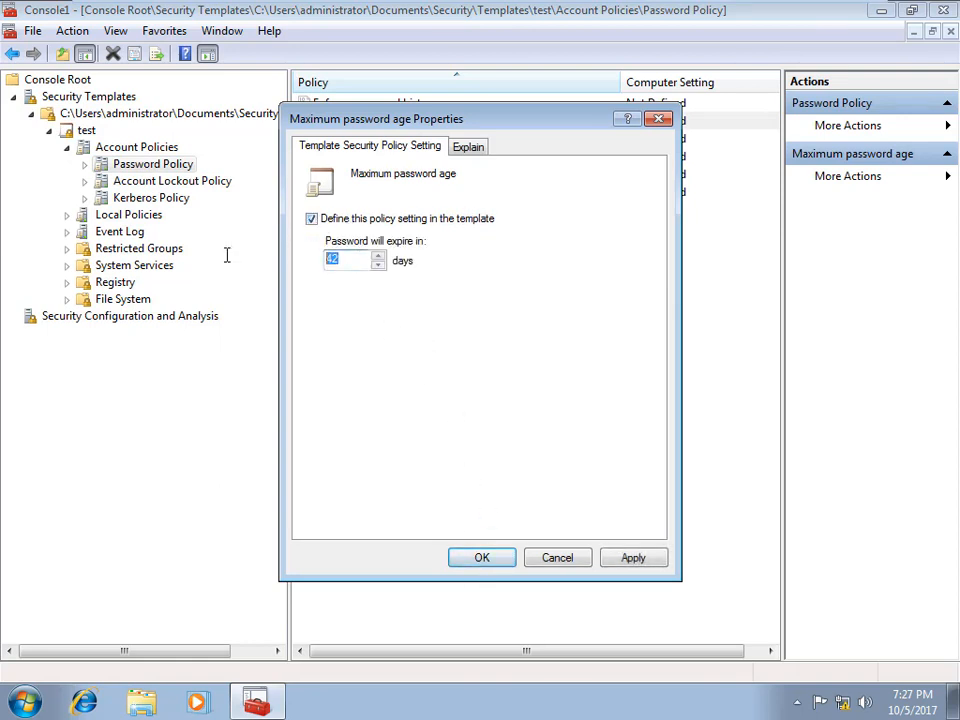
text(23)
click(482, 558)
click(584, 421)
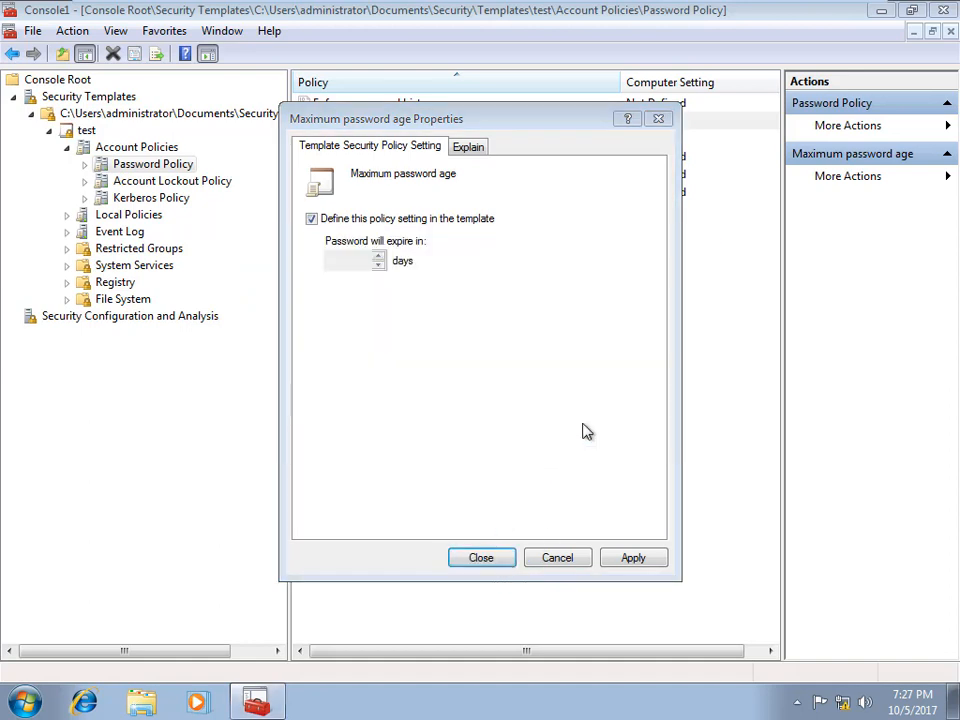
Step: Enable 'Password must meet complexity requirements' in the test template
double_click(405, 176)
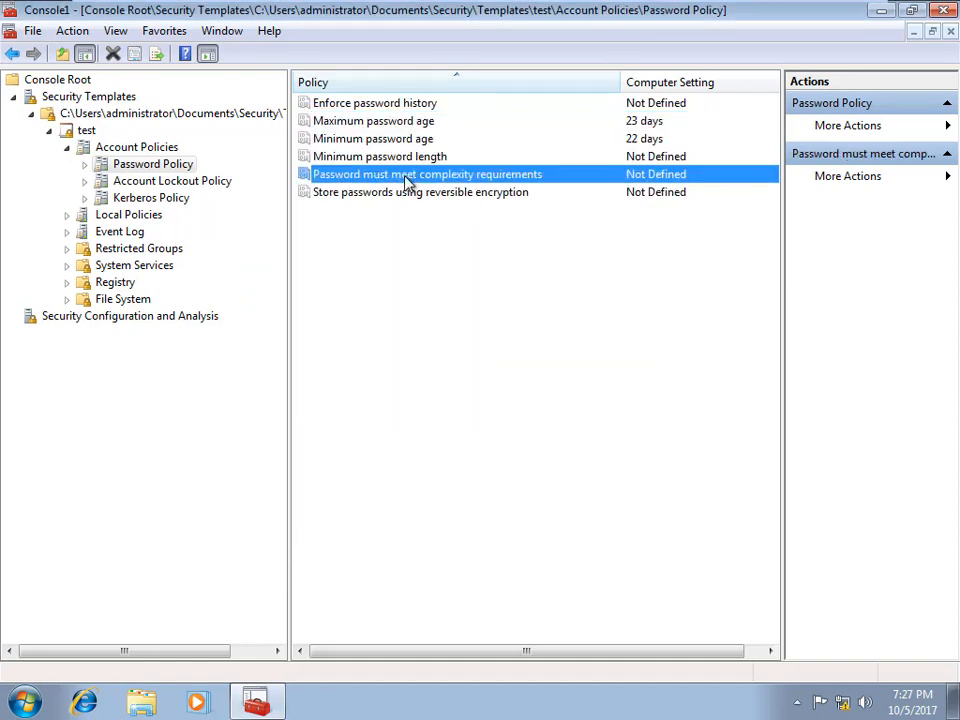
click(312, 217)
click(331, 240)
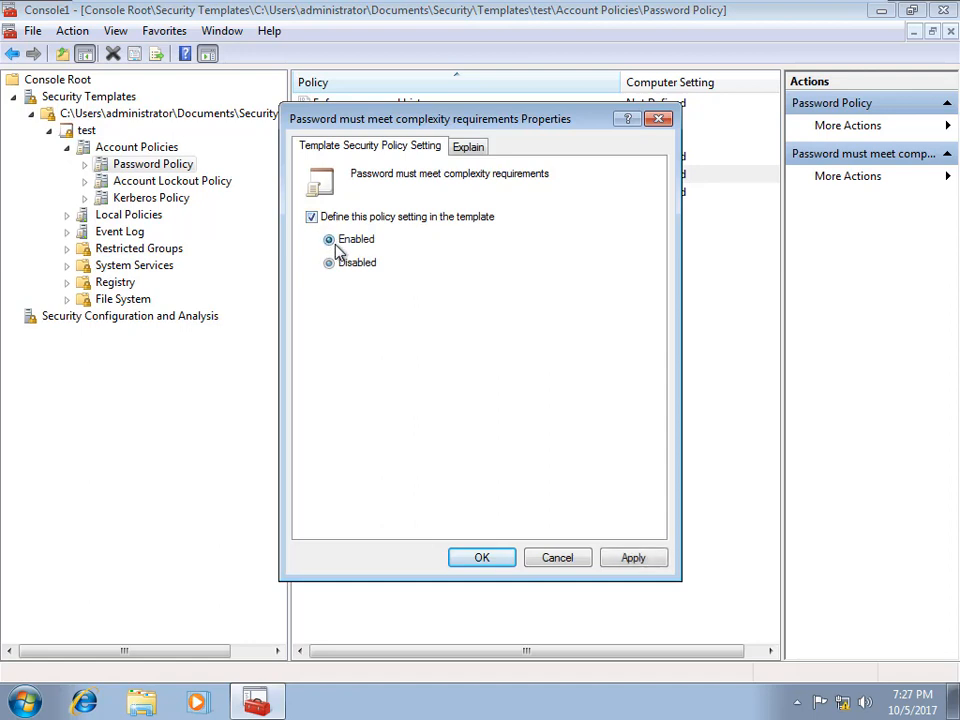
click(488, 564)
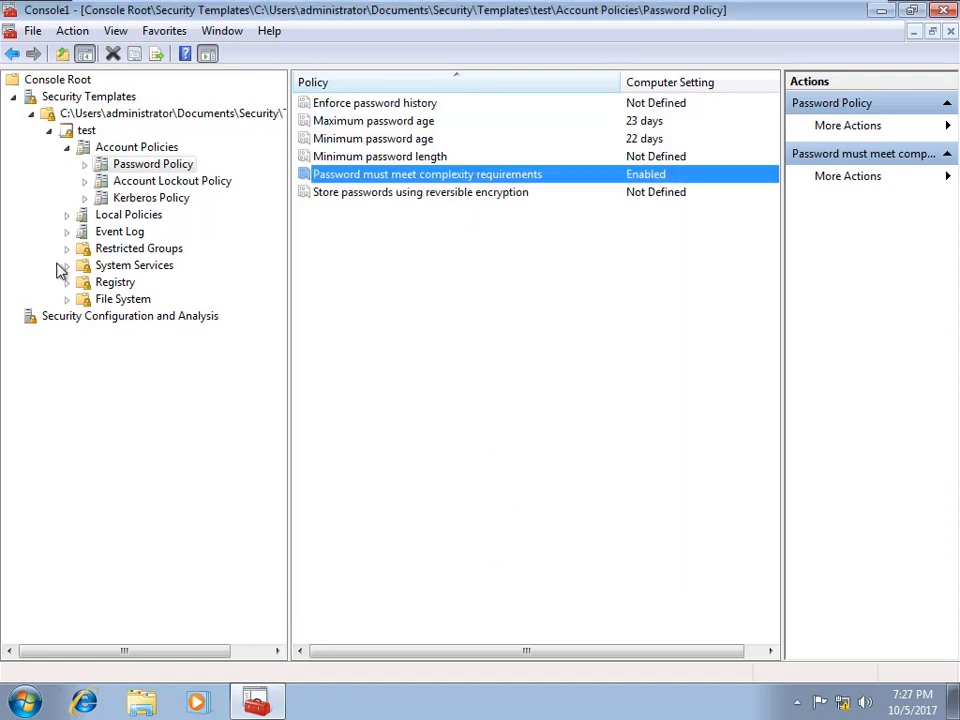
Step: Define Audit logon events to audit successes in the test template
click(125, 216)
click(67, 215)
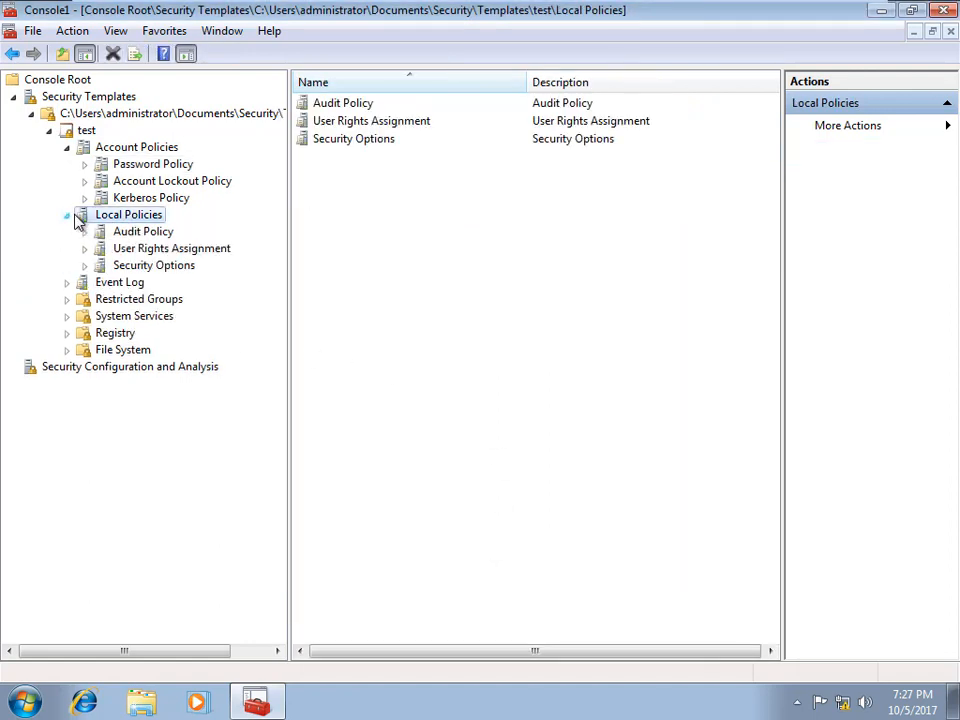
click(136, 232)
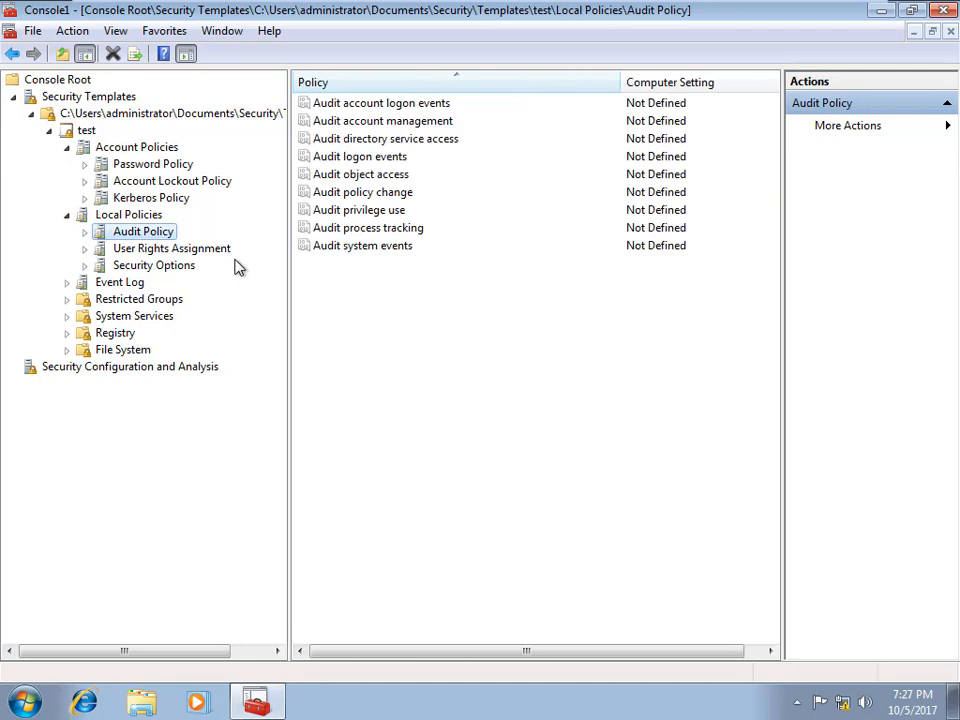
double_click(345, 157)
click(321, 228)
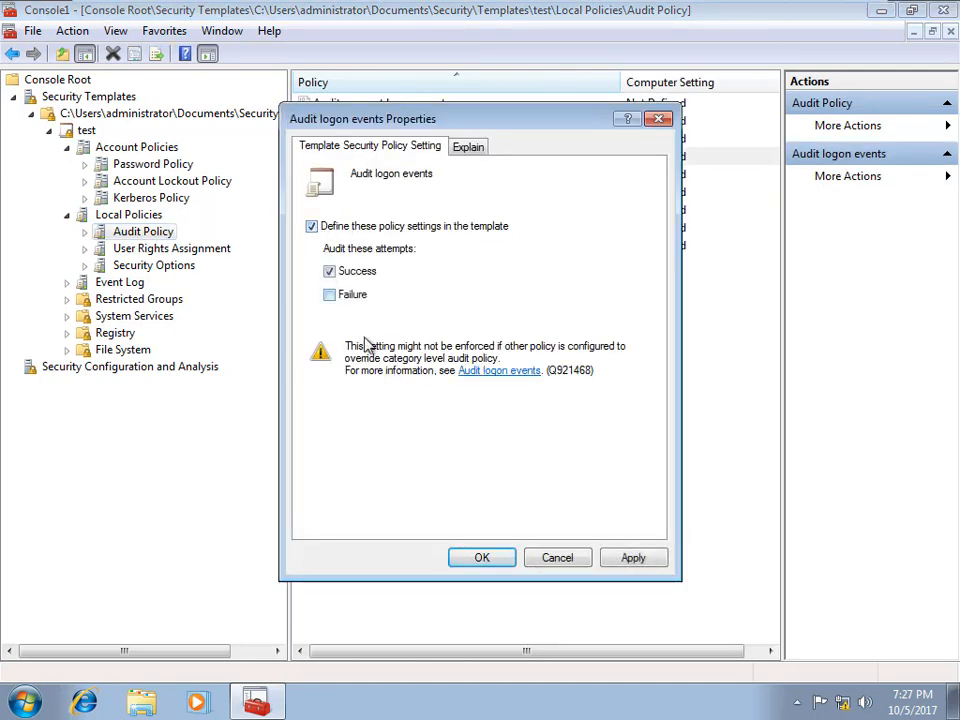
click(484, 560)
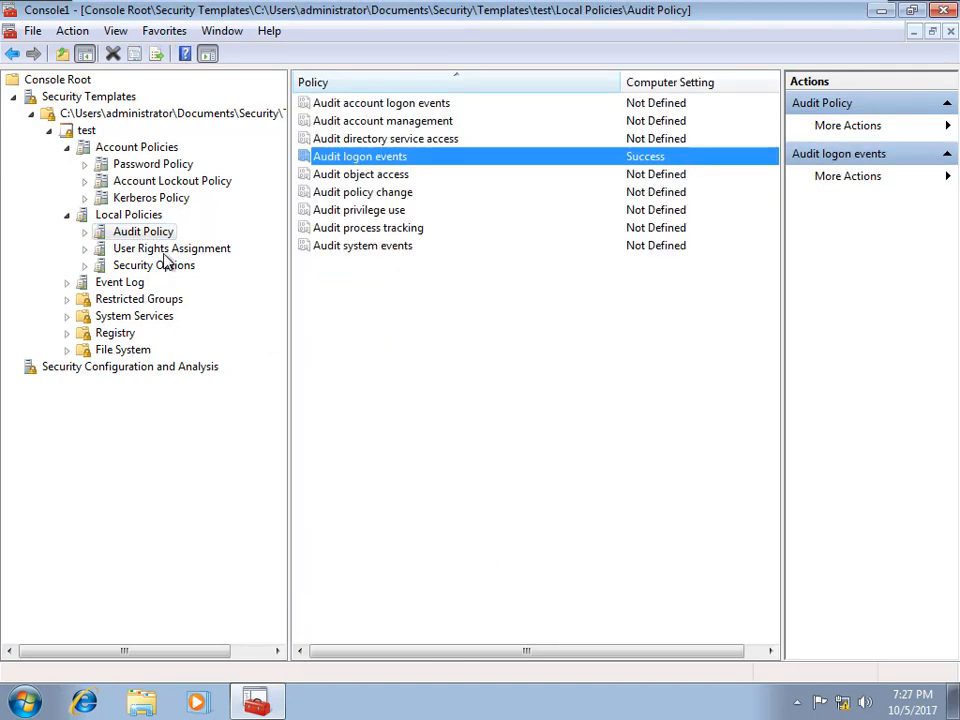
Step: Define Allow log on locally and search for accounts matching 'ad'
click(165, 249)
double_click(340, 190)
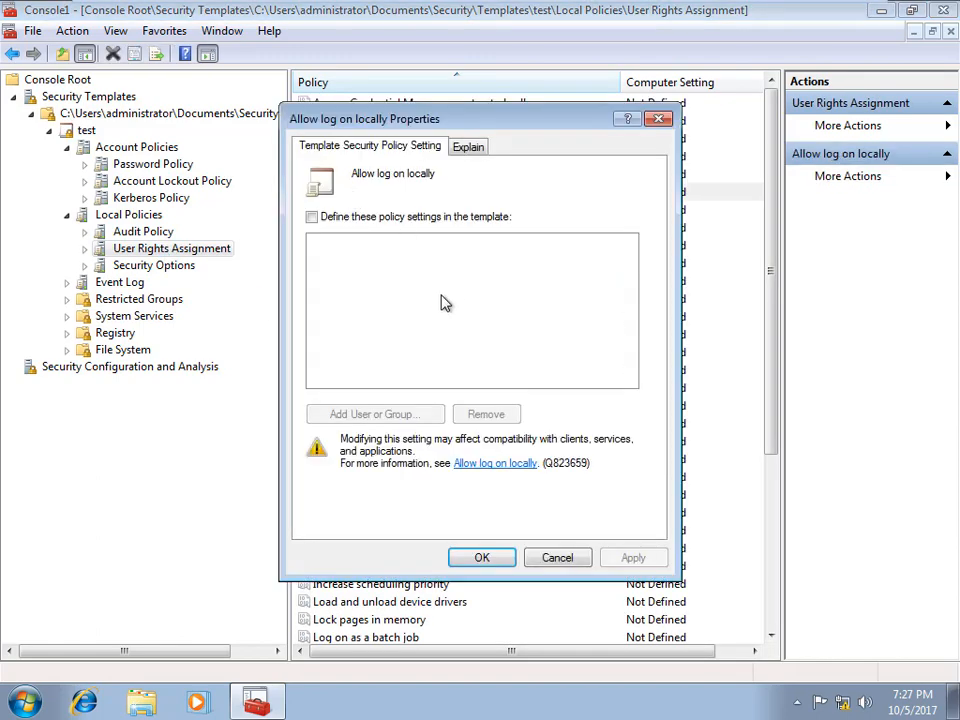
click(312, 217)
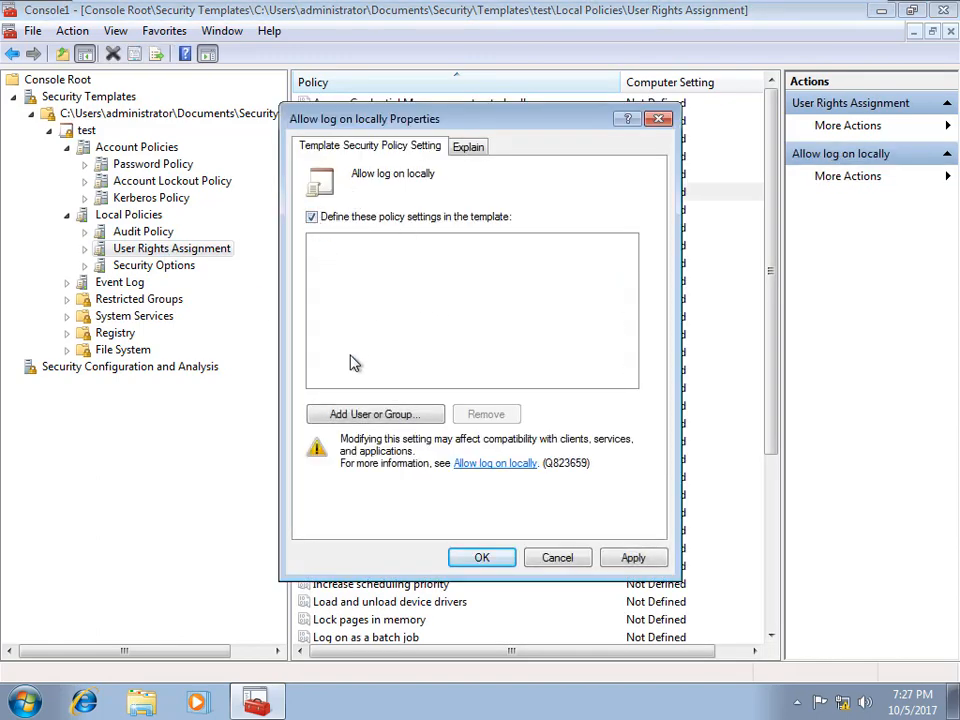
click(364, 417)
click(603, 331)
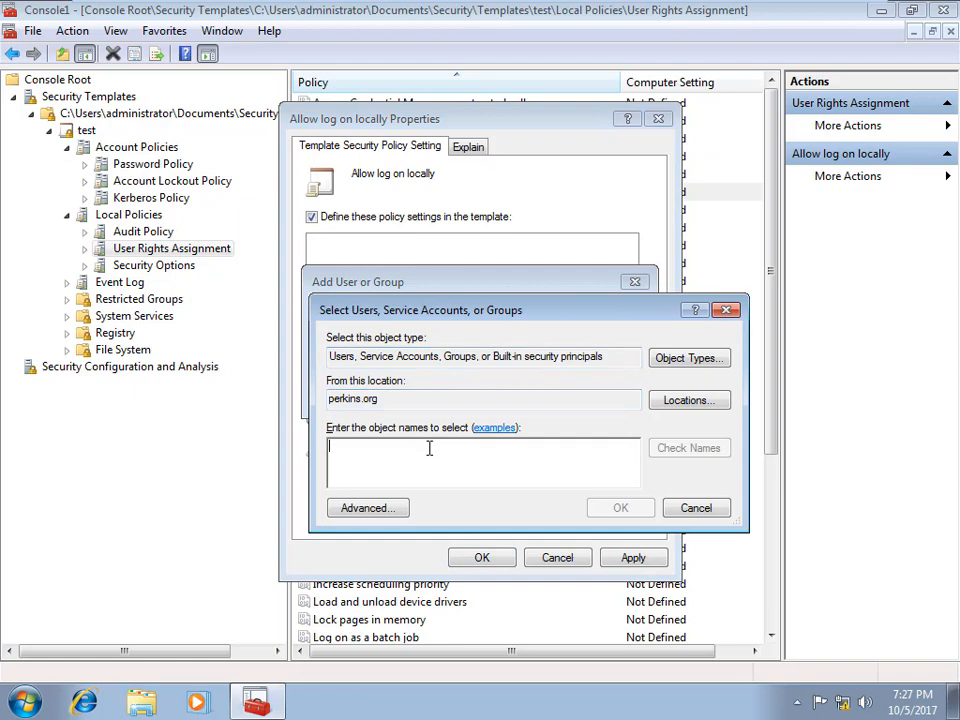
text(admin)
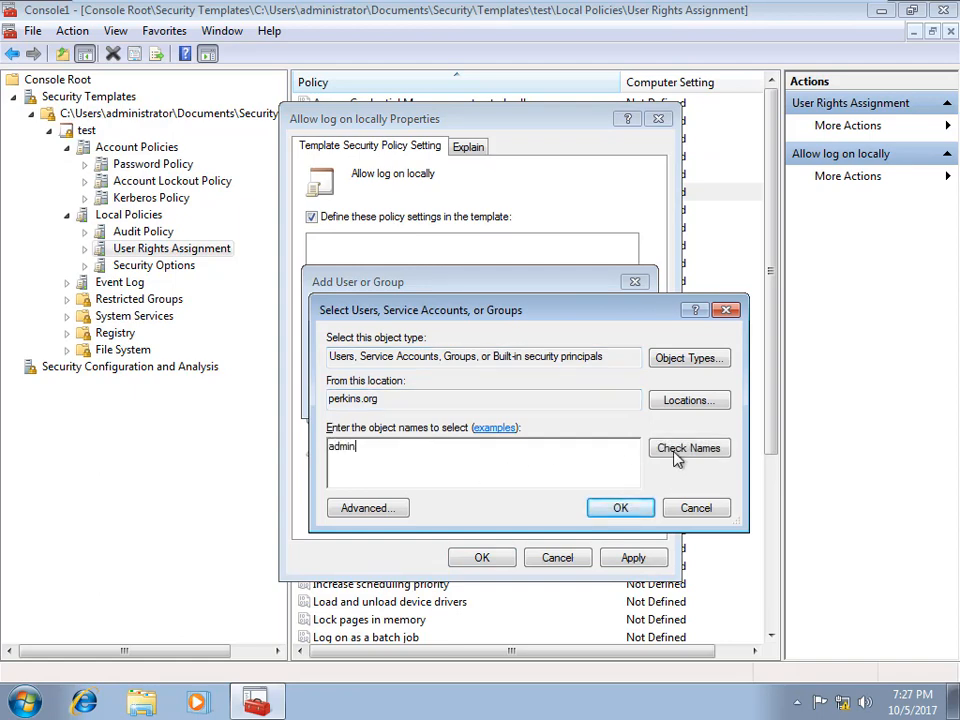
click(676, 452)
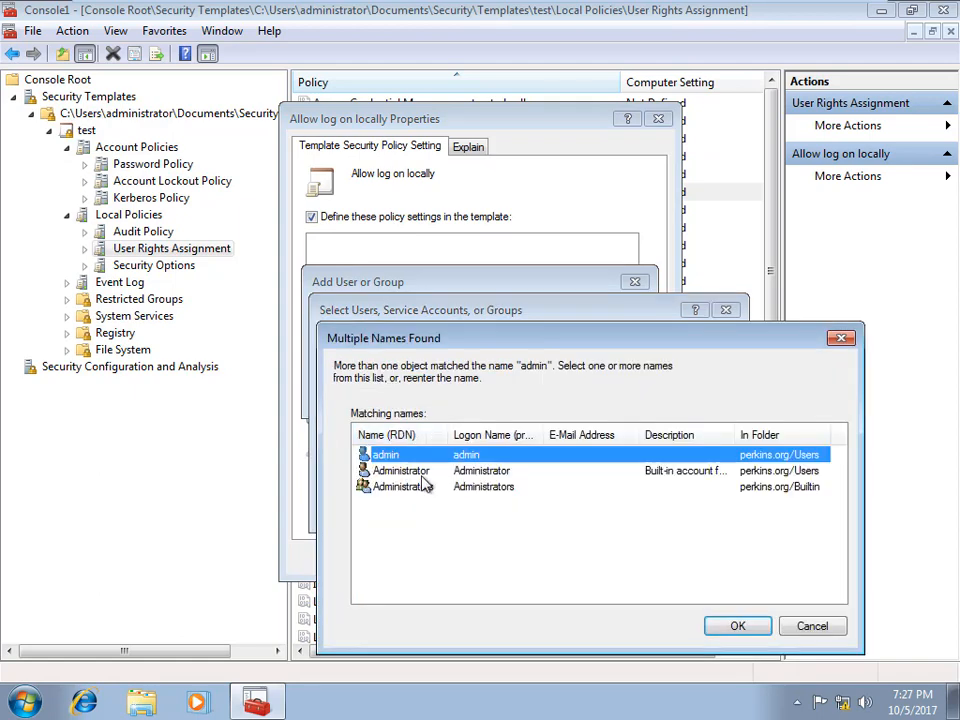
Step: Add admin, Administrator and Administrators to Allow log on locally and apply it
shift+click(425, 487)
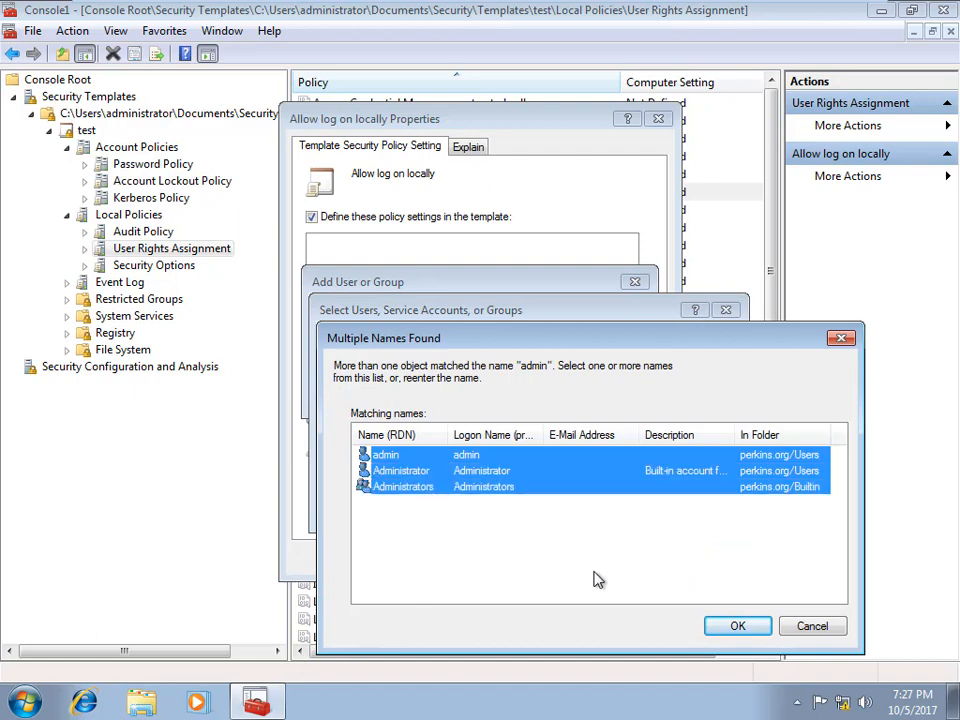
click(736, 626)
click(619, 509)
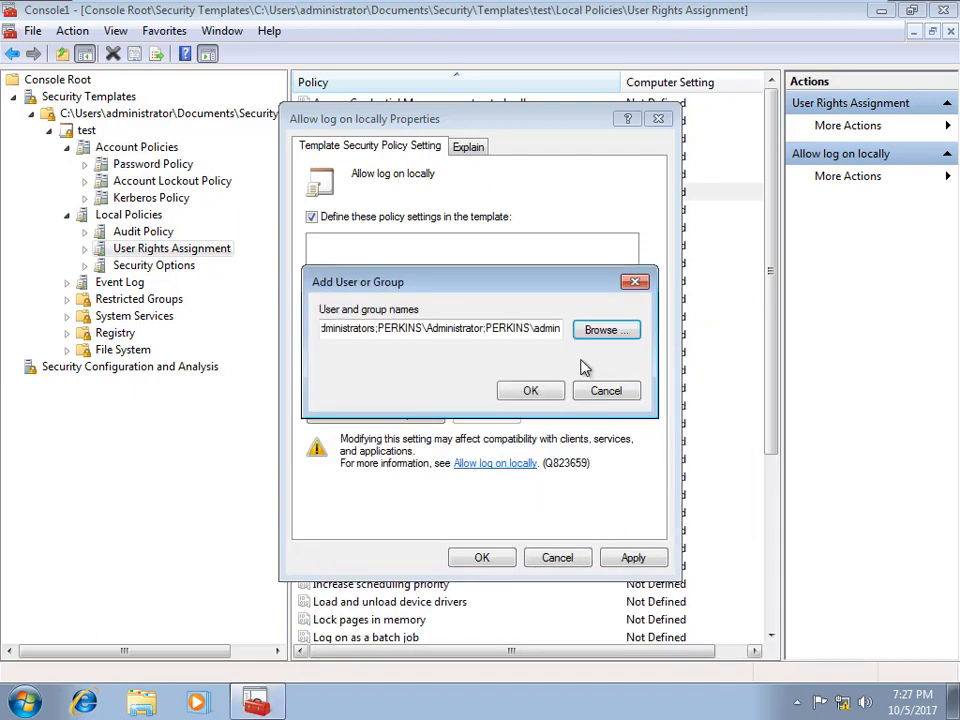
click(531, 391)
click(634, 559)
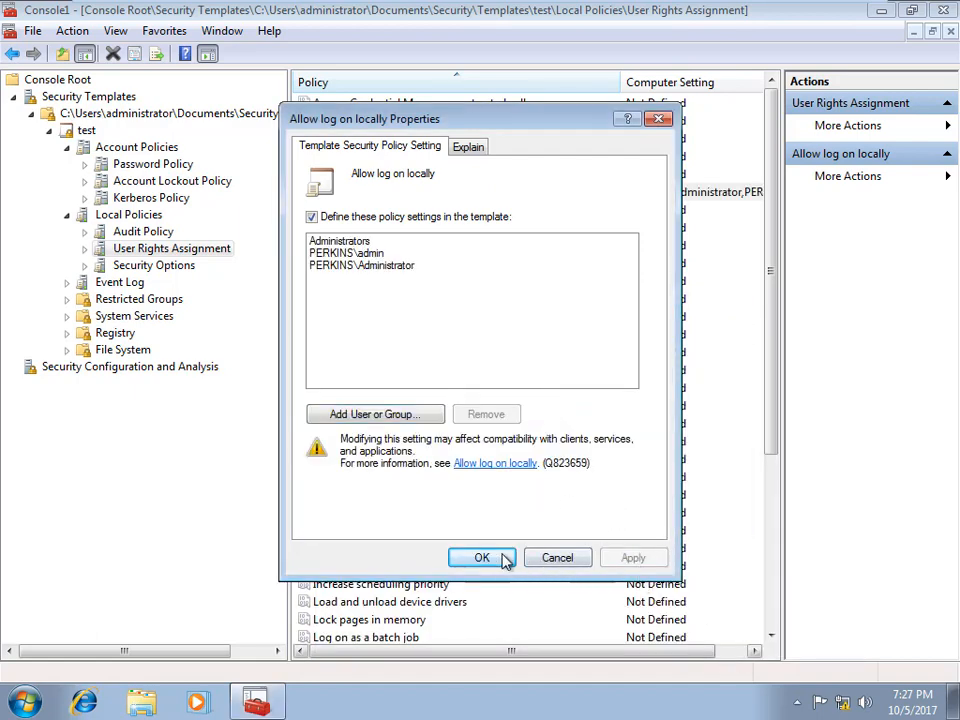
click(505, 559)
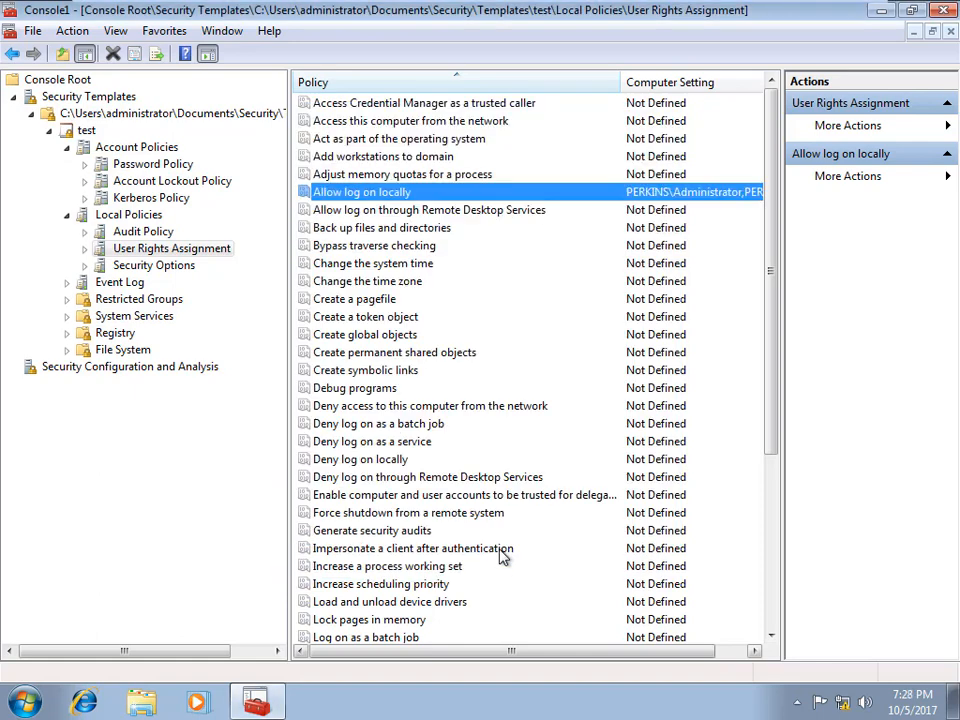
Step: Create the test.sdb analysis database and import the test template into it
click(167, 377)
right_click(169, 377)
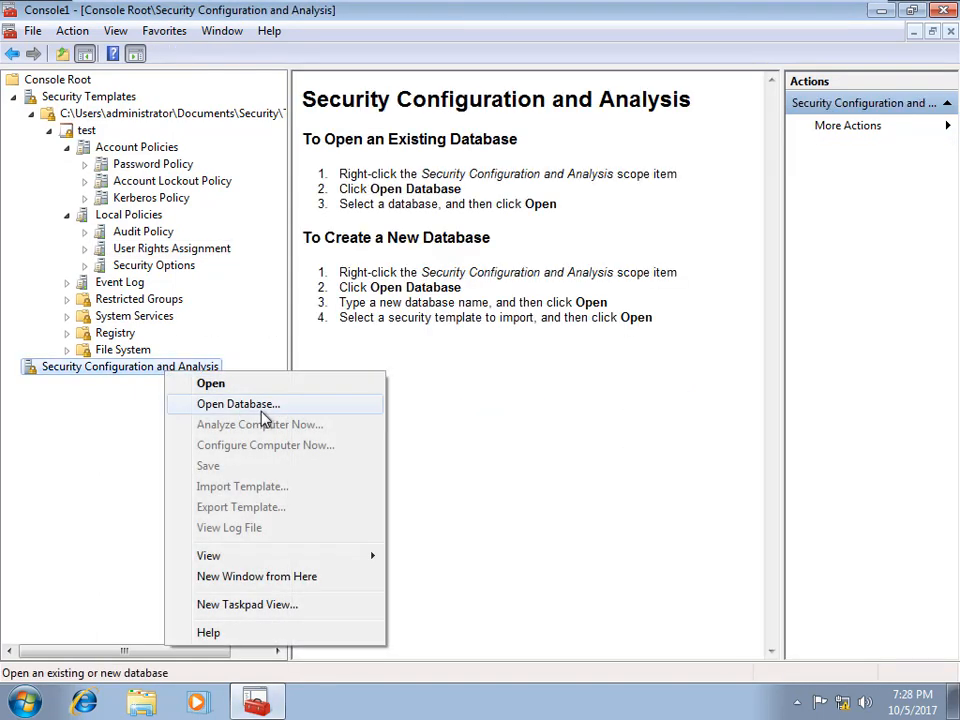
click(259, 404)
text(test)
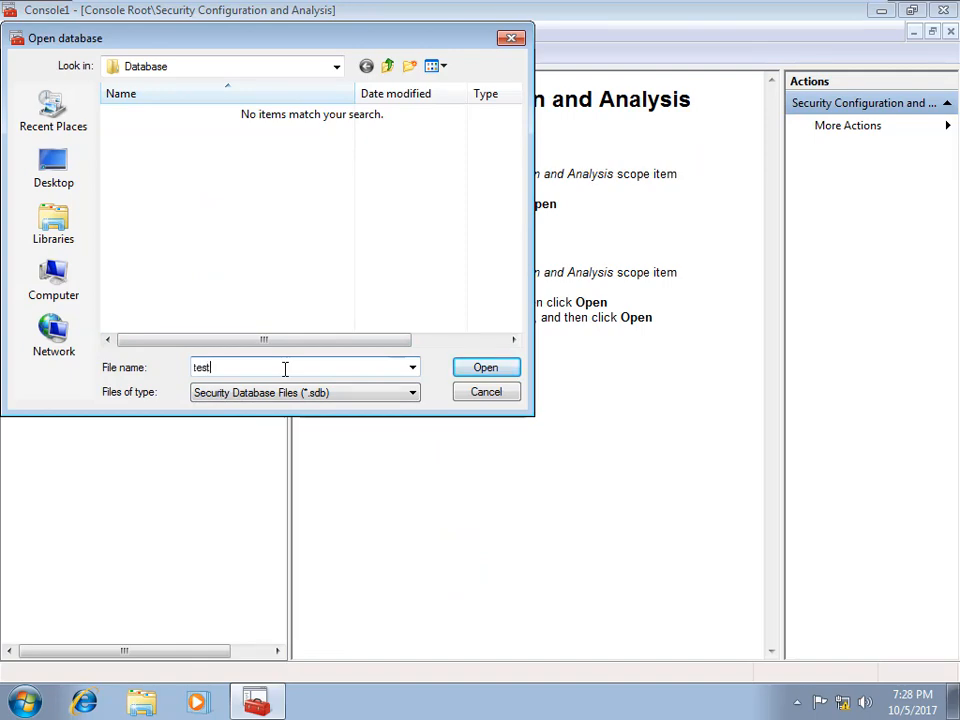
click(484, 369)
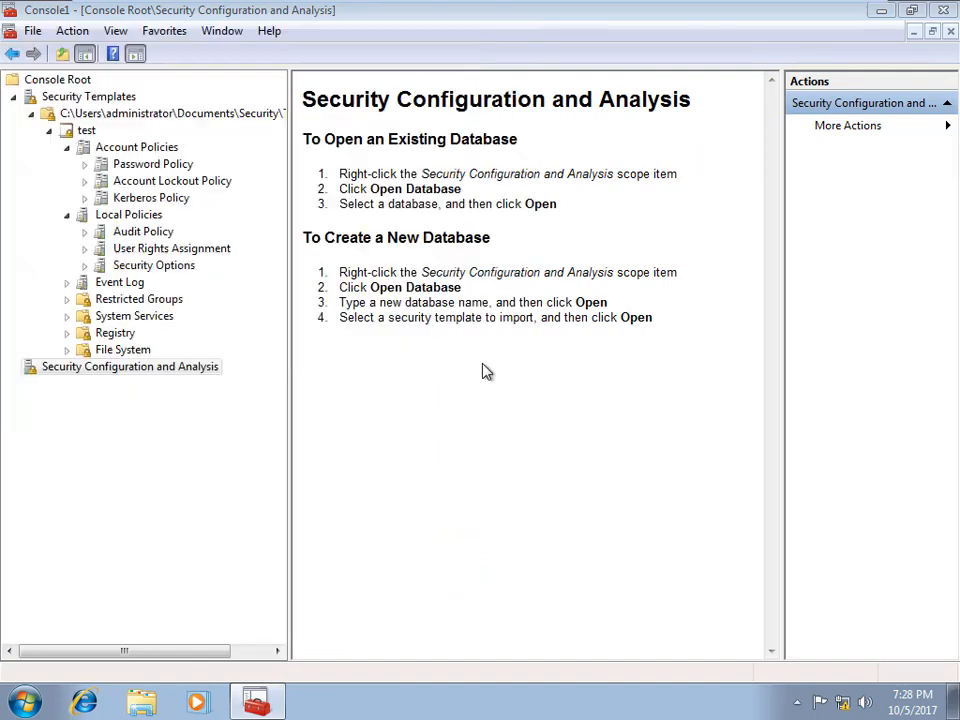
double_click(40, 112)
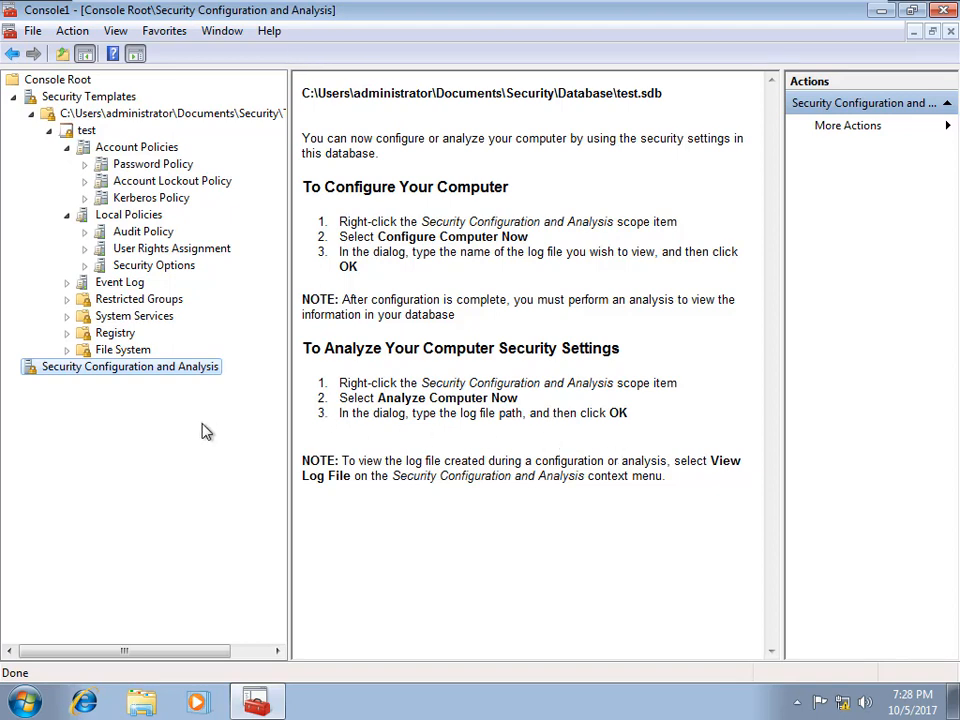
Step: Run Analyze Computer Now against test.sdb, keeping the default error log path
right_click(173, 372)
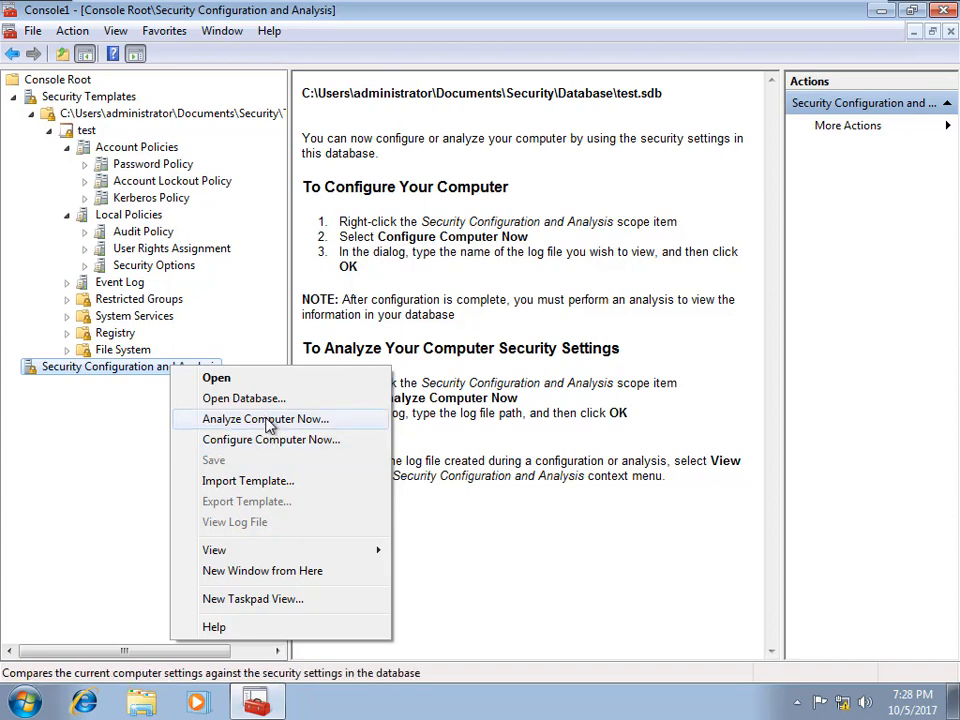
click(265, 419)
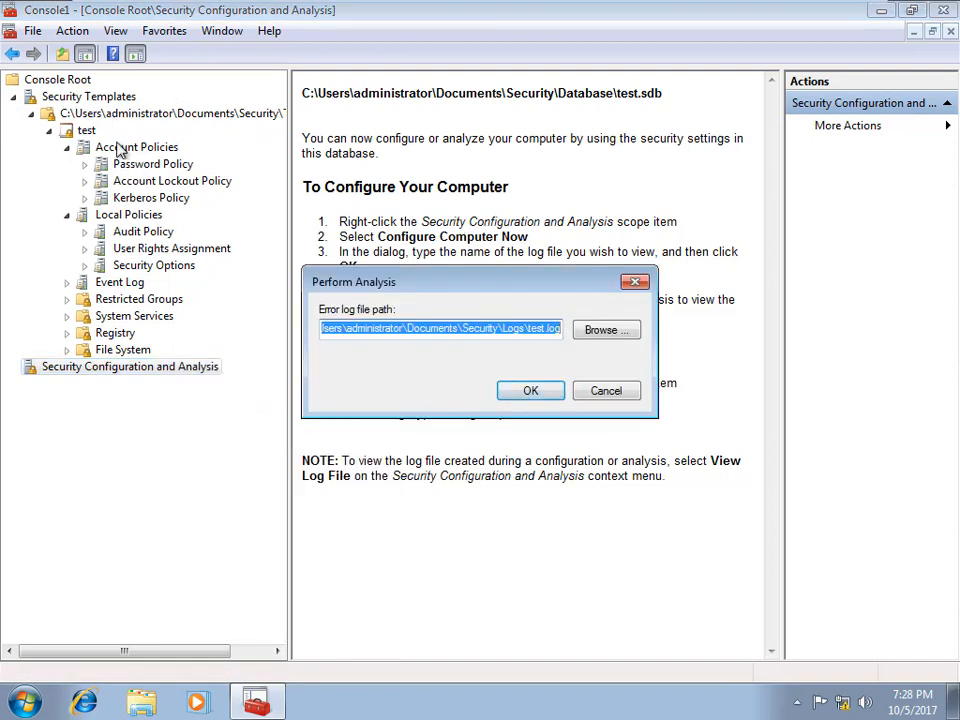
click(530, 391)
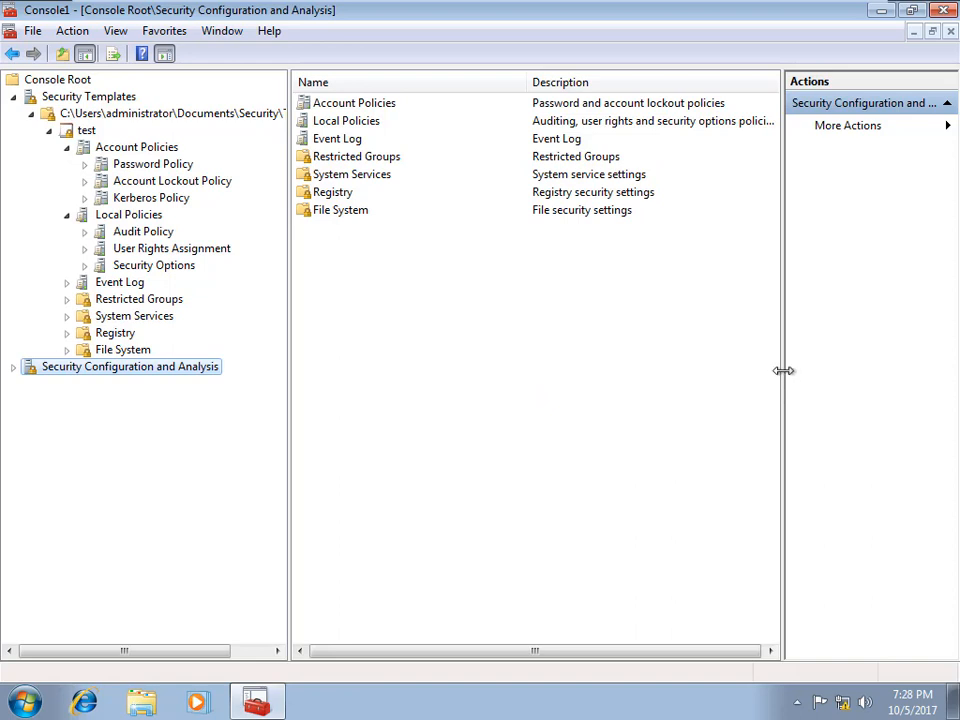
Step: Review the Password Policy and Account Lockout Policy analysis results under Account Policies
drag(784, 369, 866, 369)
double_click(343, 104)
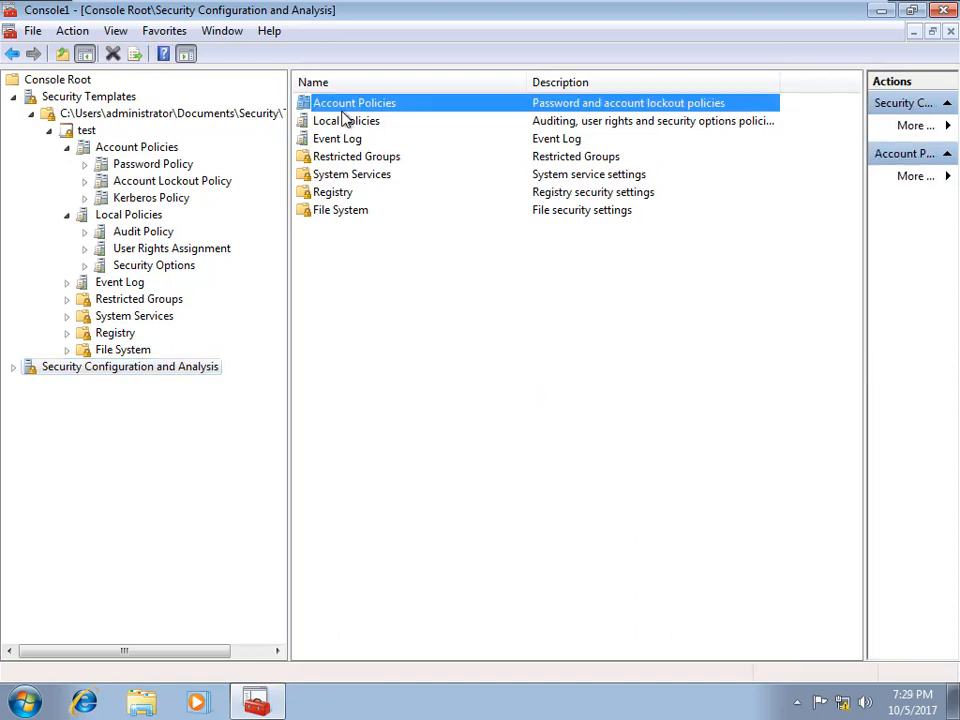
double_click(345, 104)
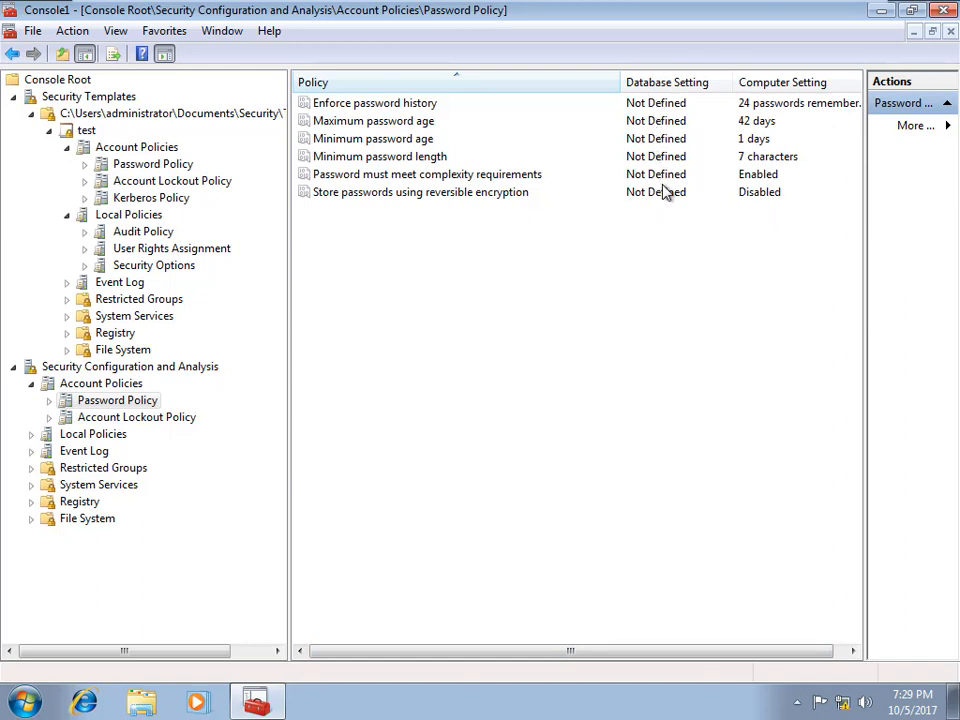
click(174, 183)
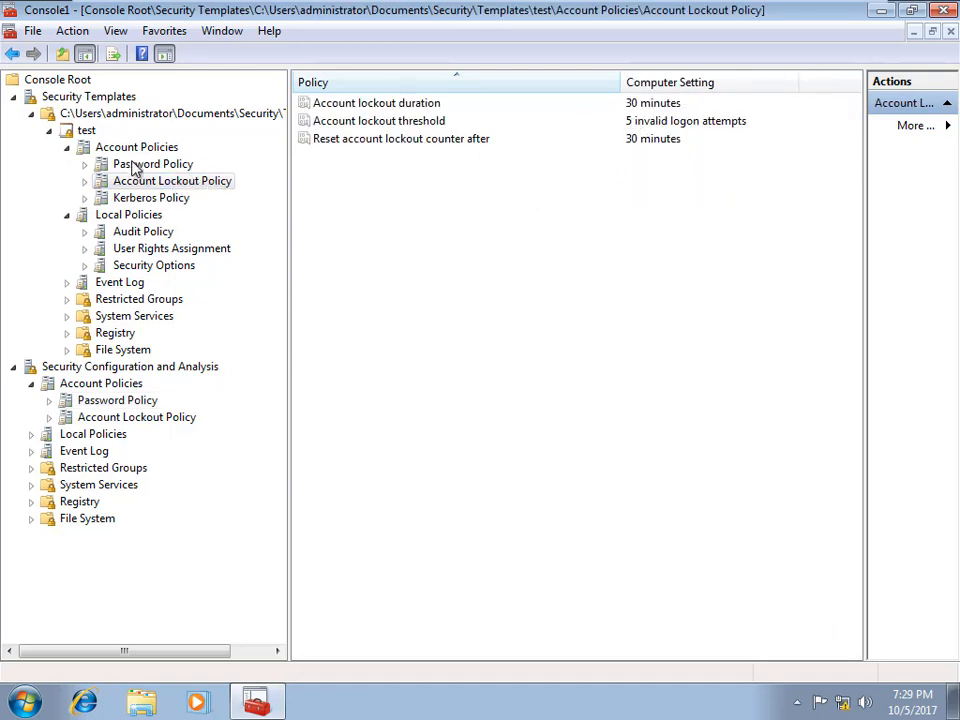
click(55, 413)
click(108, 401)
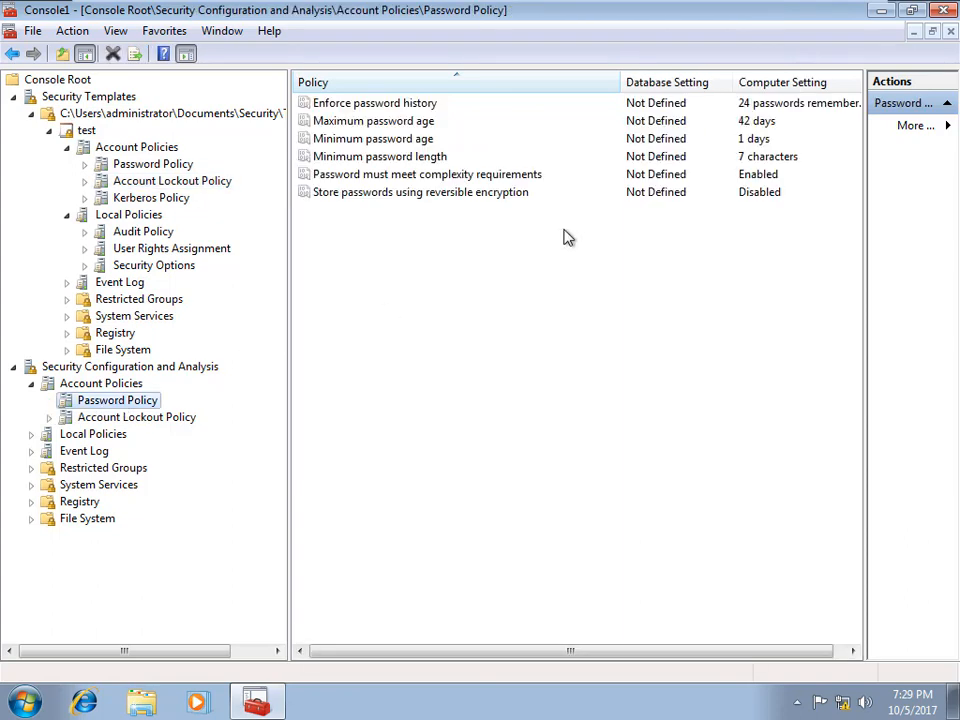
click(160, 417)
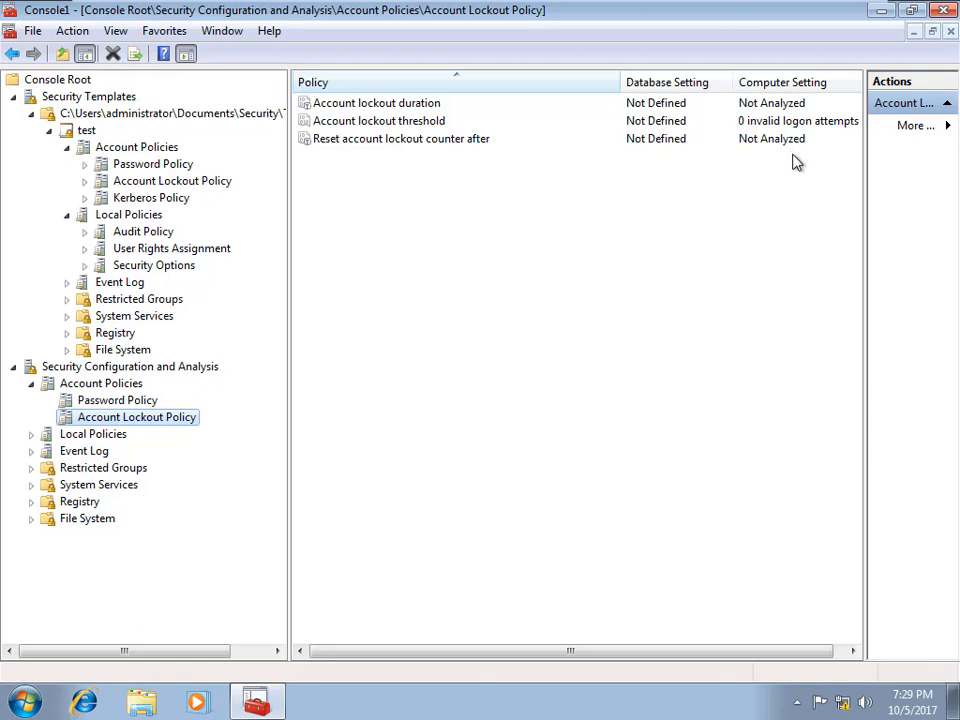
click(112, 436)
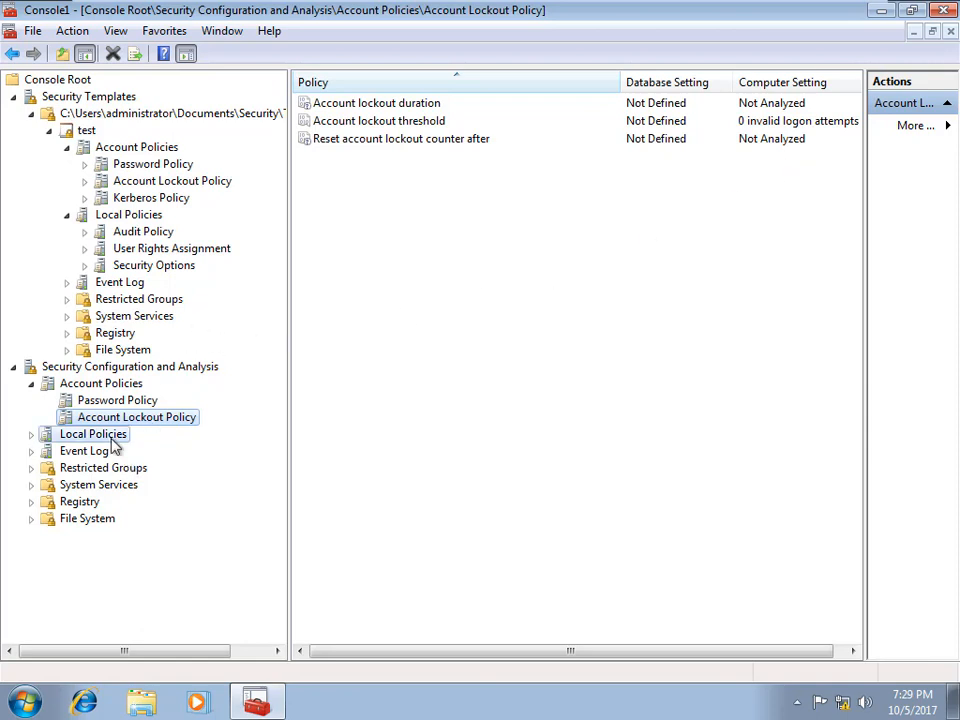
Step: Browse the Event Log, Audit Policy, User Rights Assignment and Security Options analysis results
click(45, 451)
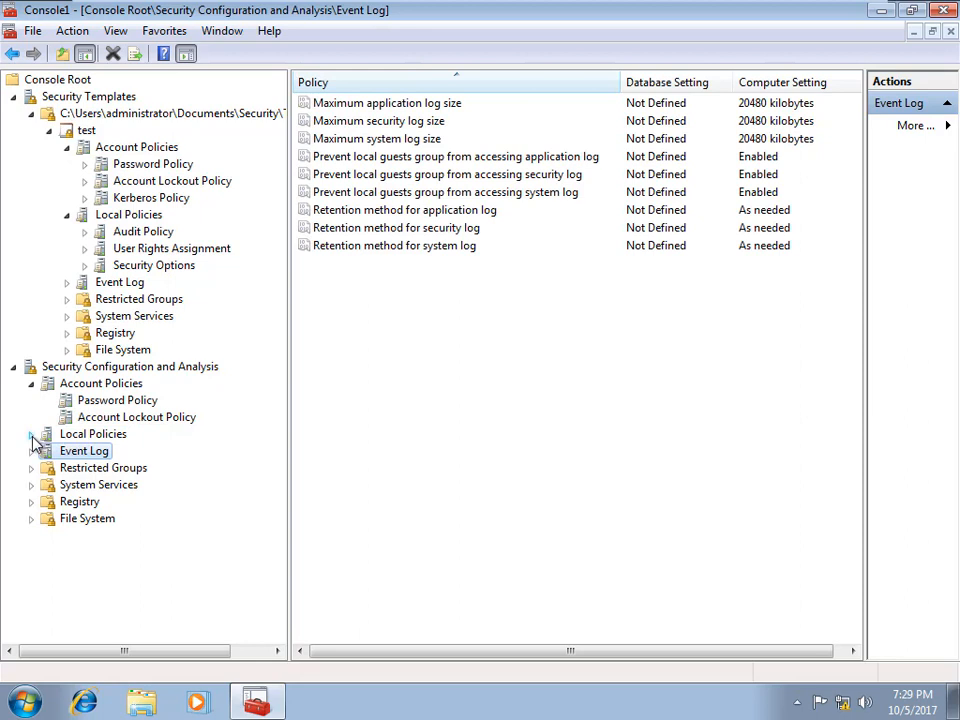
click(31, 434)
click(92, 451)
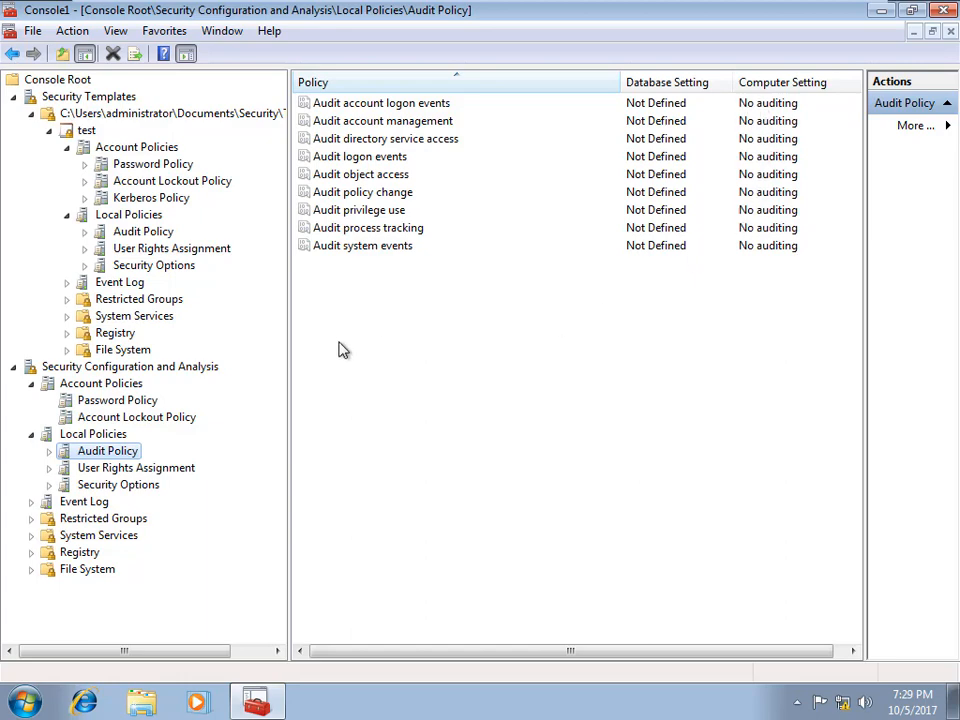
click(165, 470)
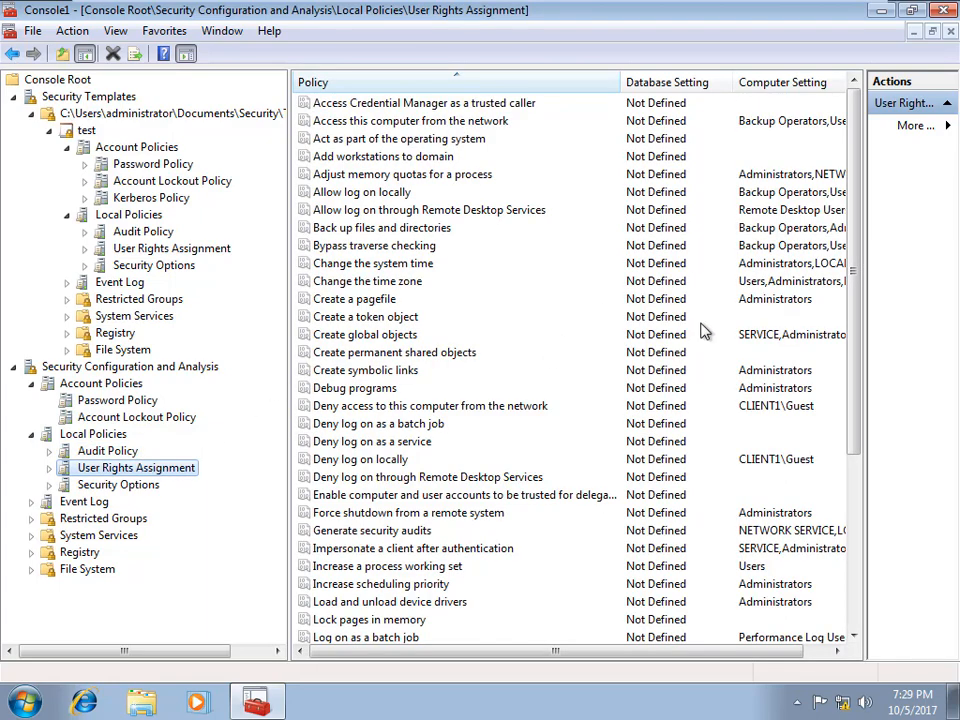
drag(643, 652, 718, 711)
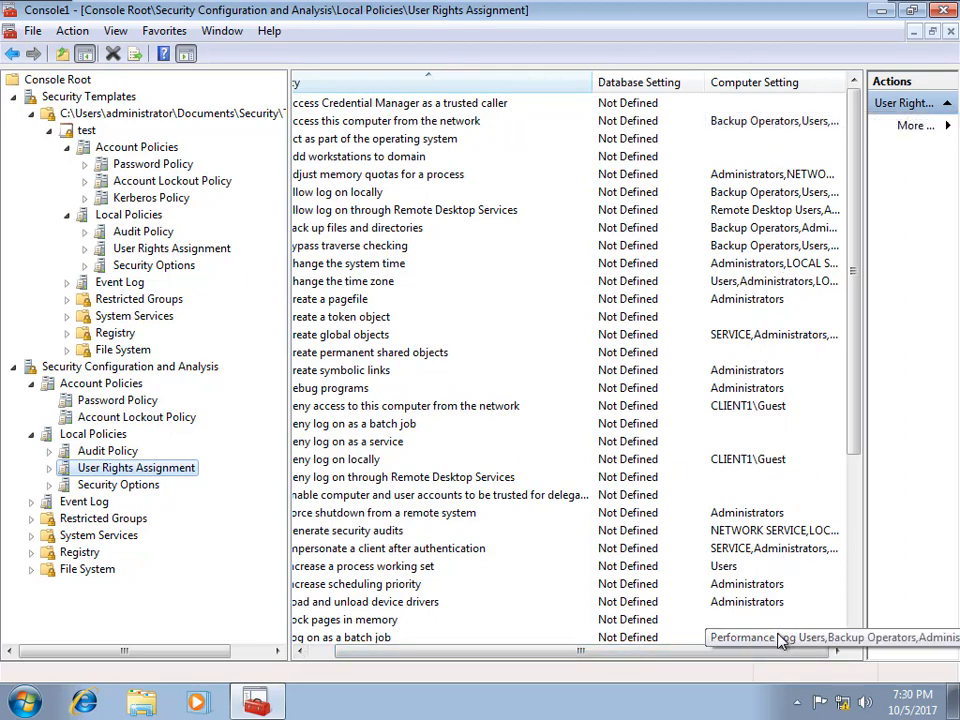
click(118, 484)
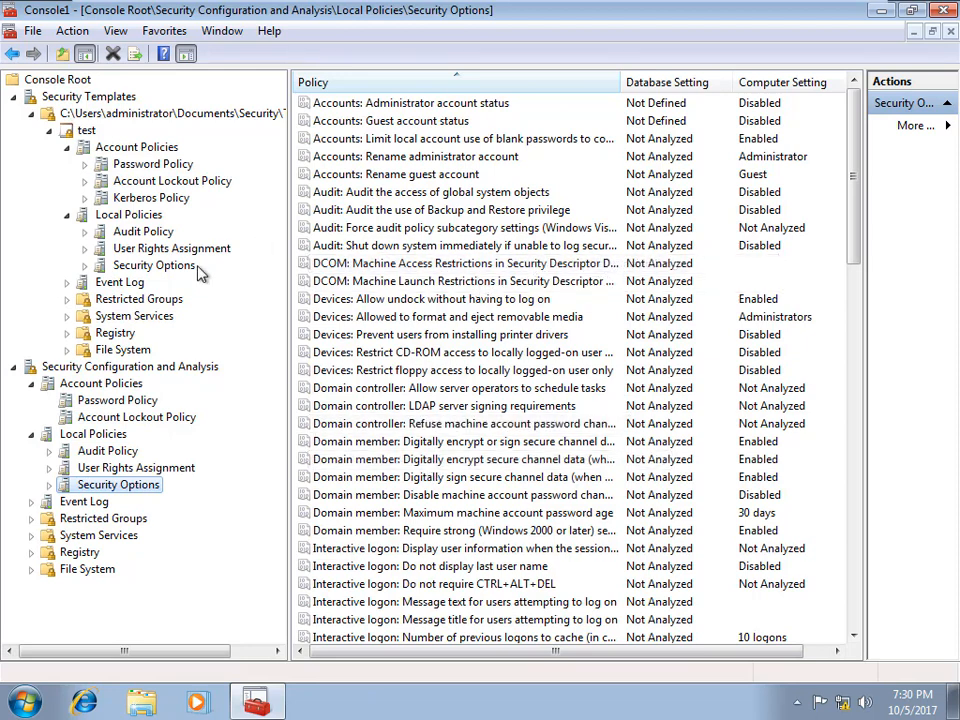
right_click(136, 369)
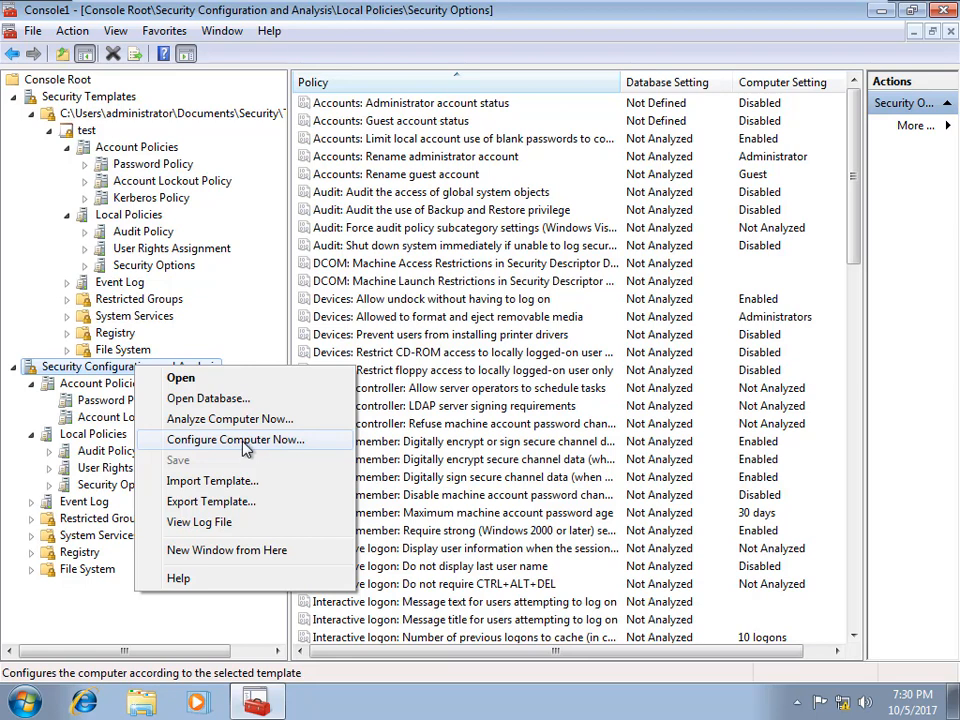
click(527, 52)
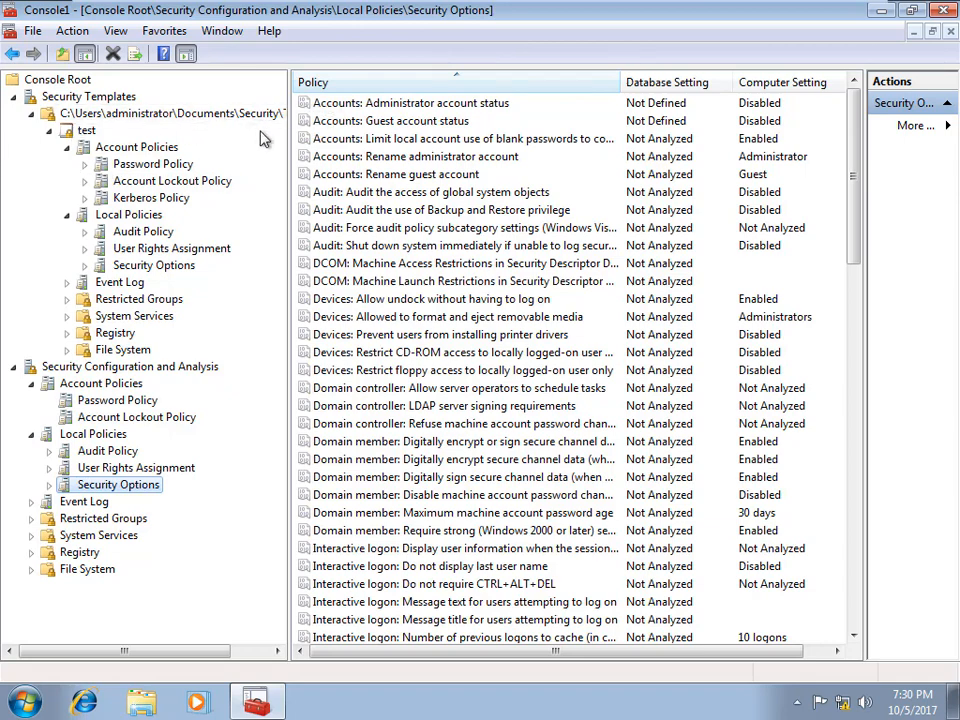
Step: Save the test template as test.inf at the root of Local Disk (C:)
drag(290, 136, 583, 135)
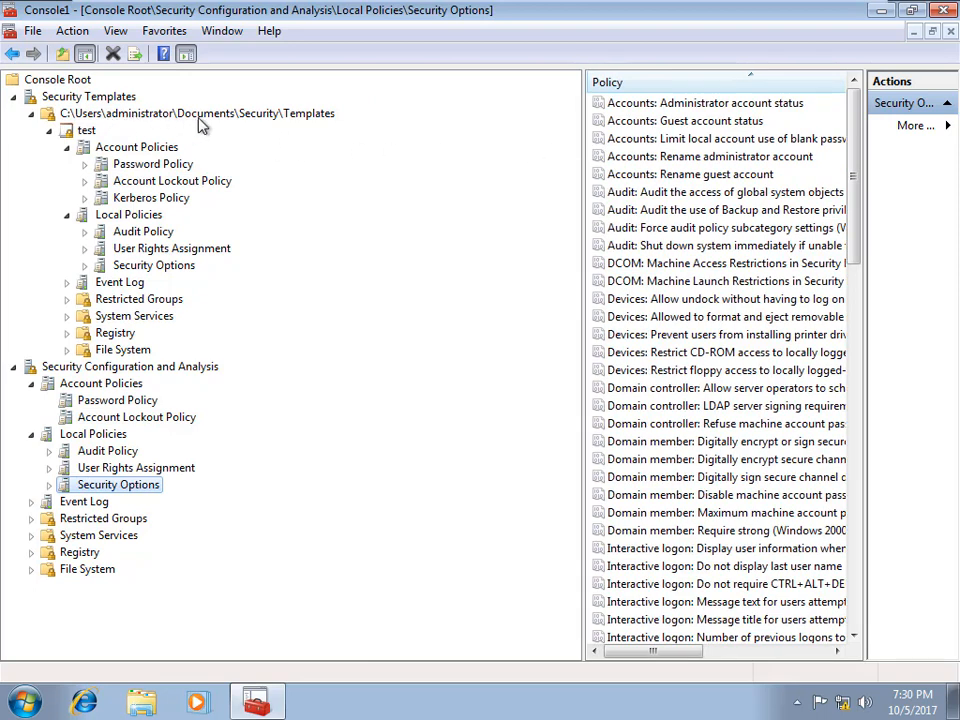
click(276, 117)
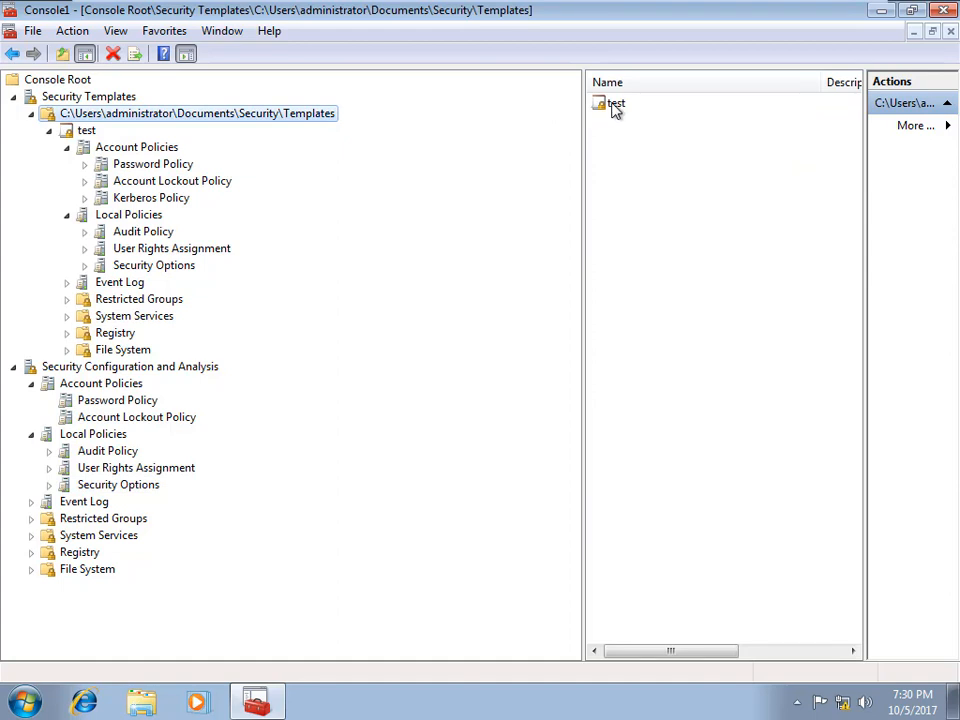
right_click(615, 108)
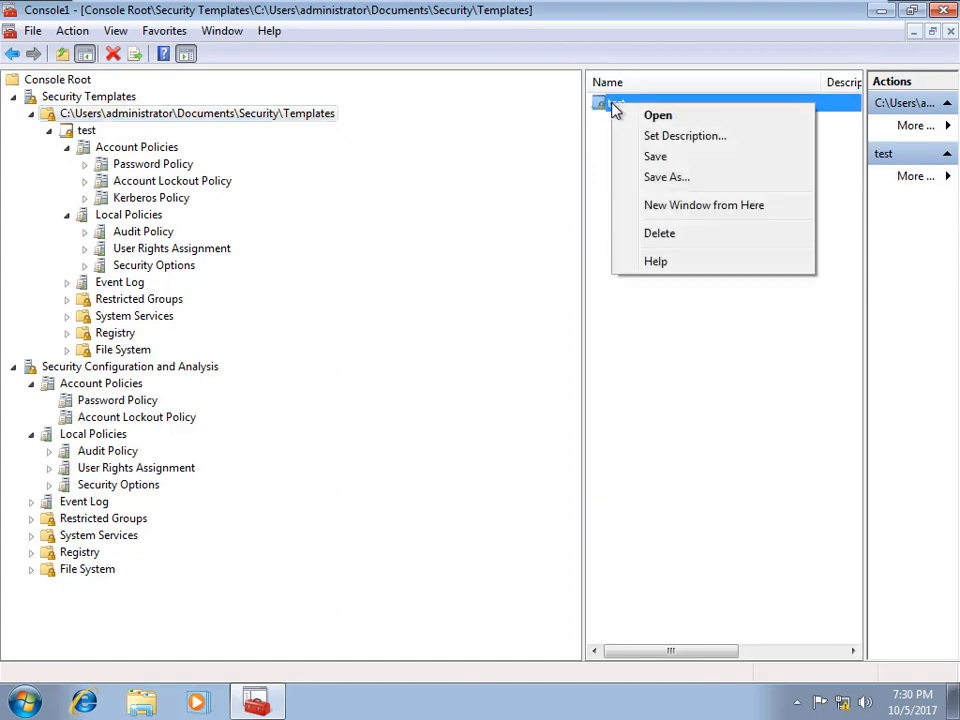
click(666, 178)
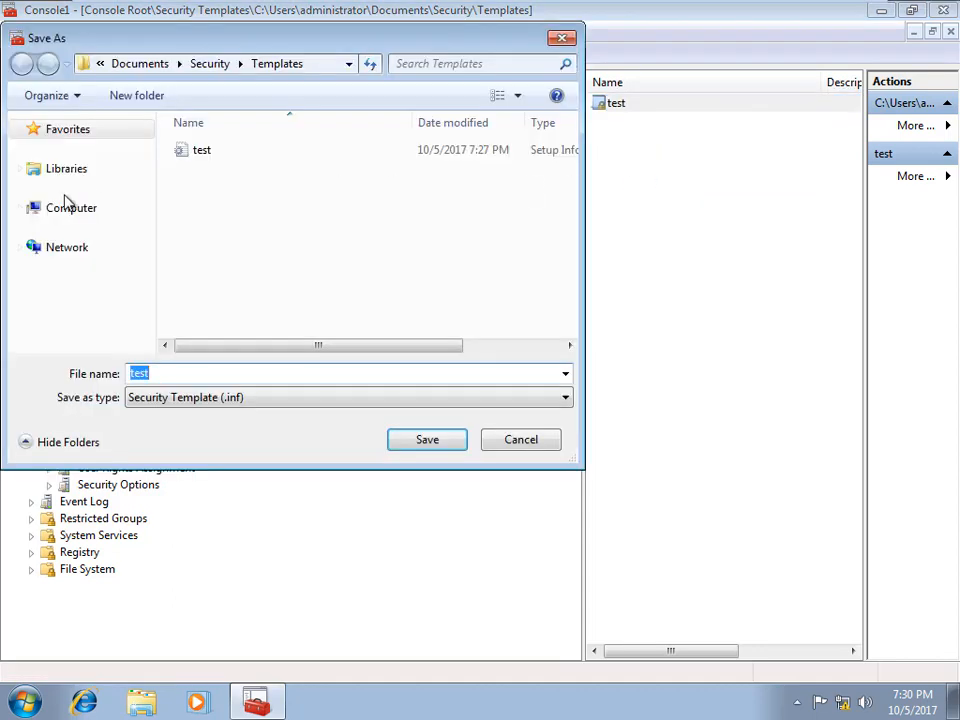
click(74, 209)
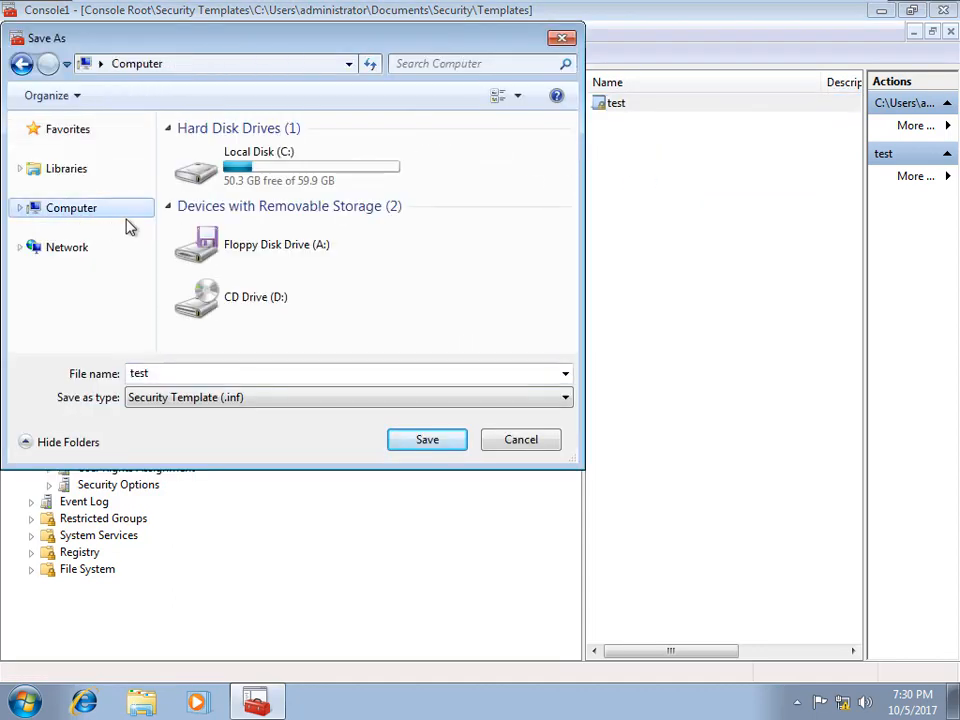
click(19, 207)
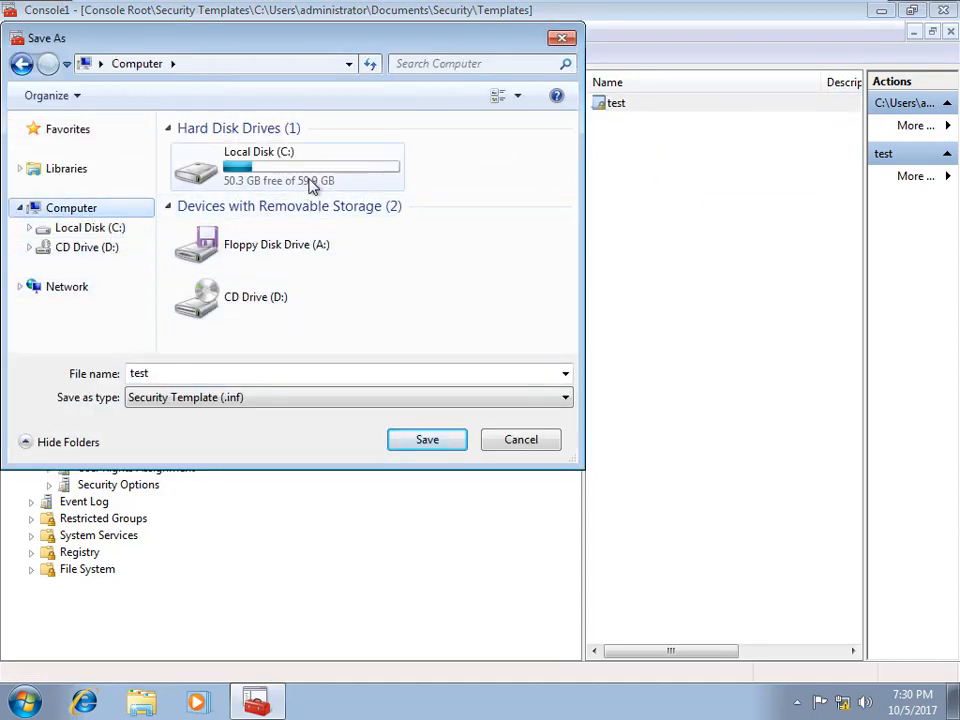
double_click(313, 182)
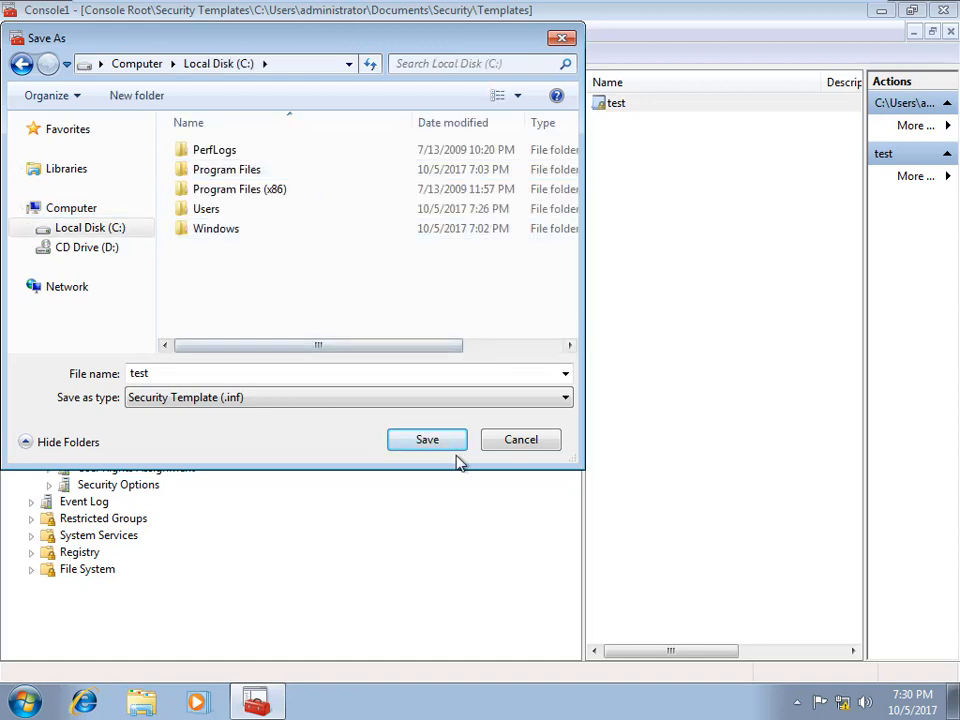
click(443, 449)
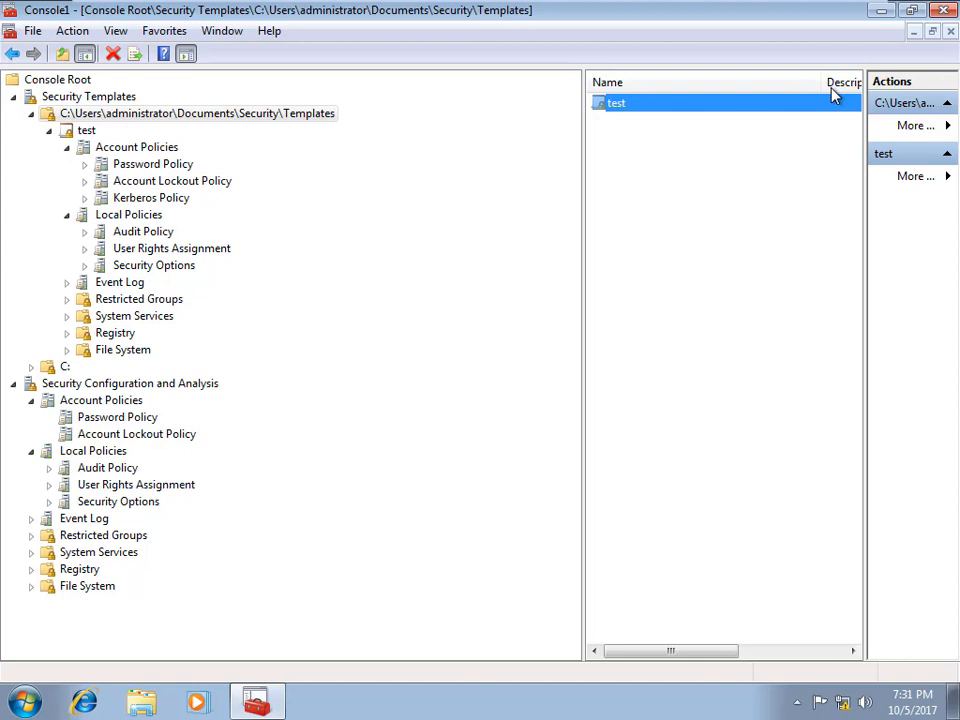
Step: Close the console without saving settings and open Local Disk (C:) in Explorer
click(945, 12)
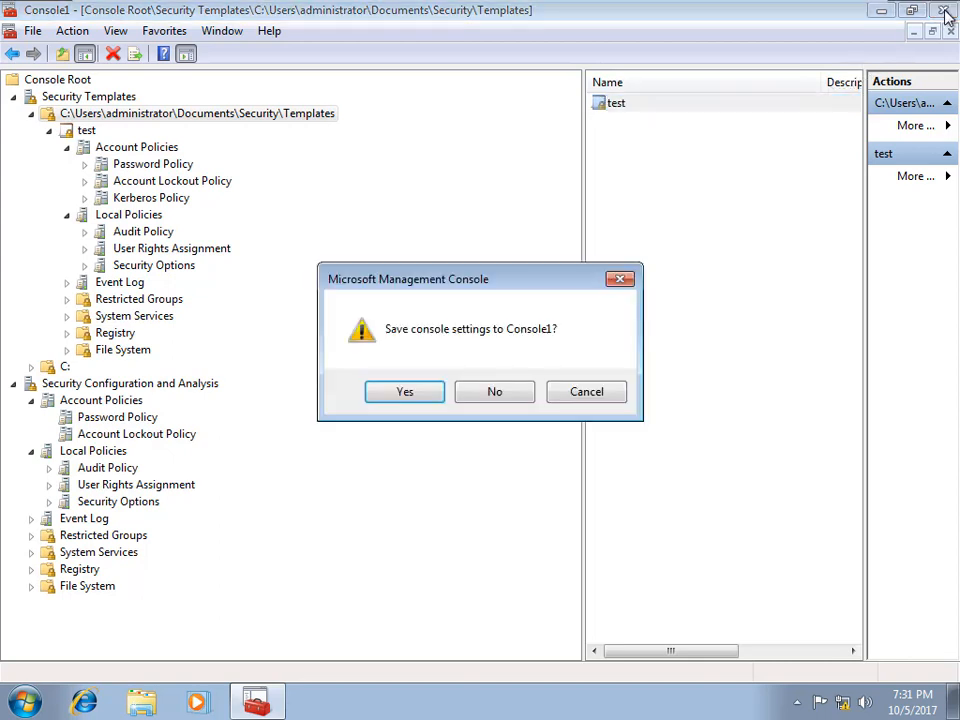
click(493, 396)
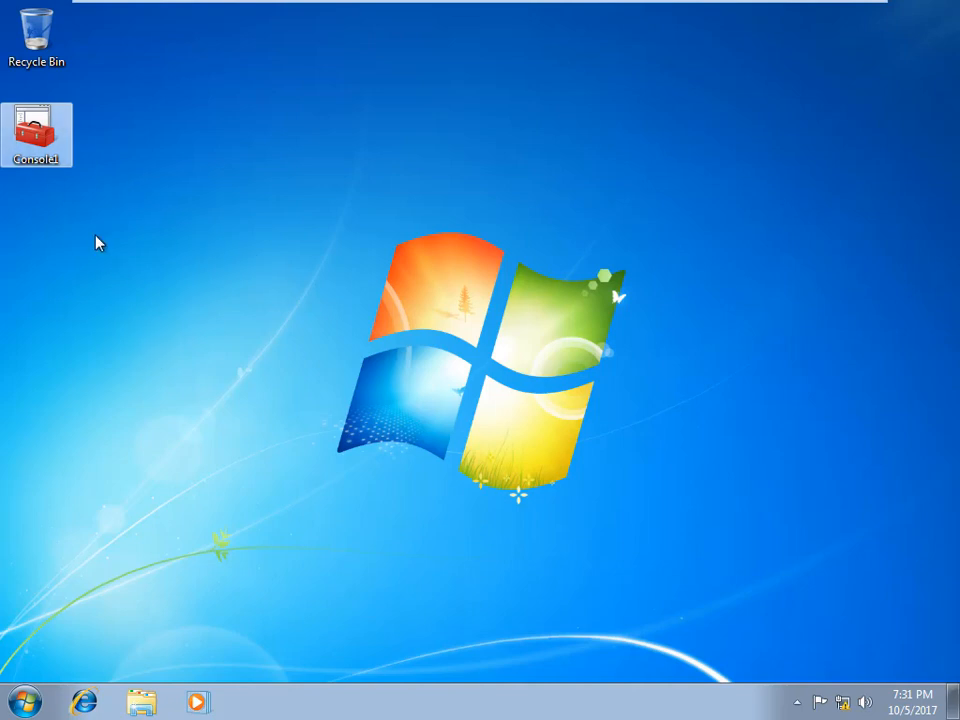
click(141, 703)
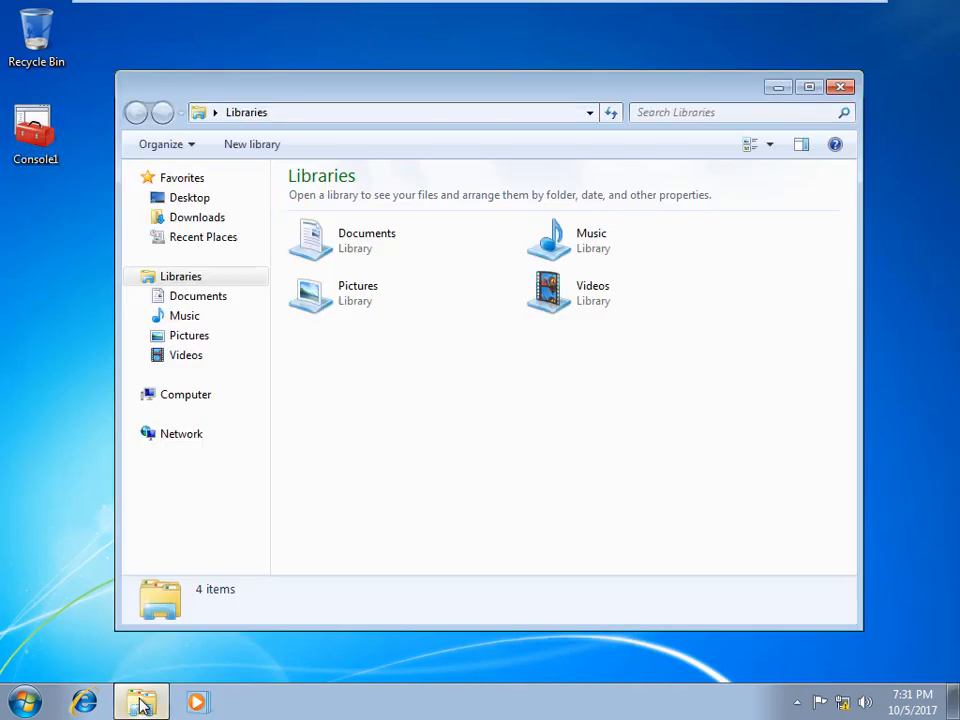
click(186, 396)
double_click(396, 236)
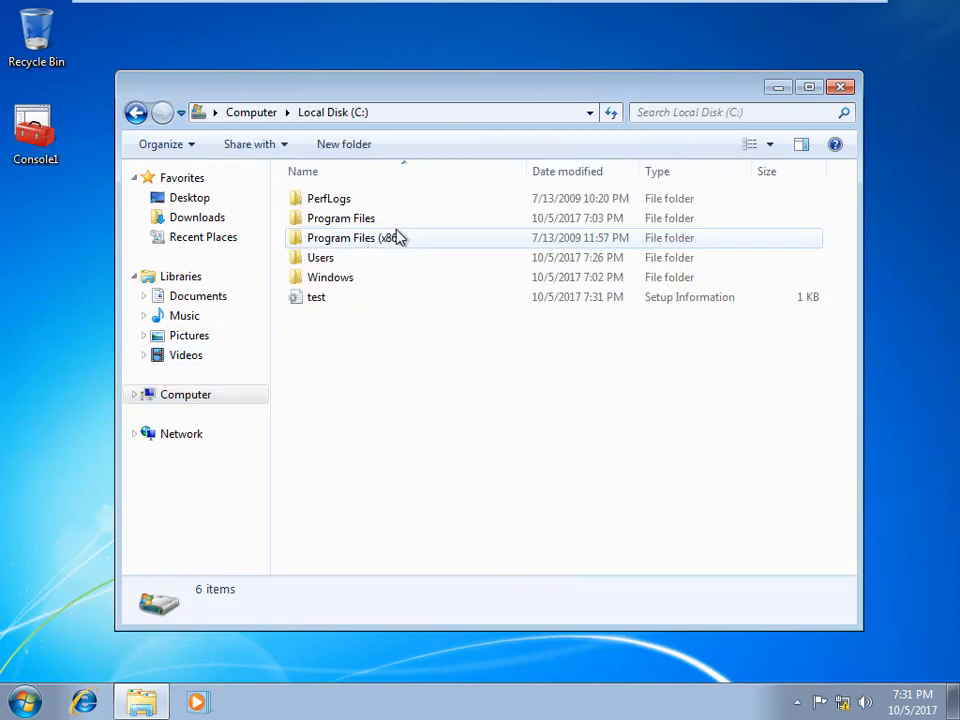
Step: Copy the test template file from the C: drive
click(309, 300)
right_click(311, 300)
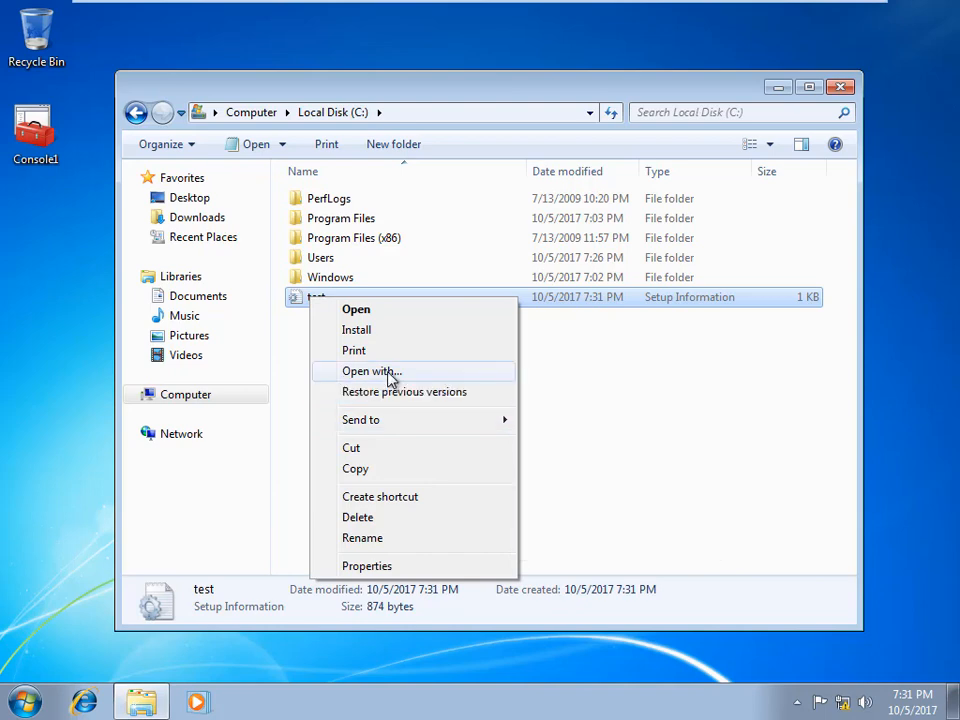
click(295, 445)
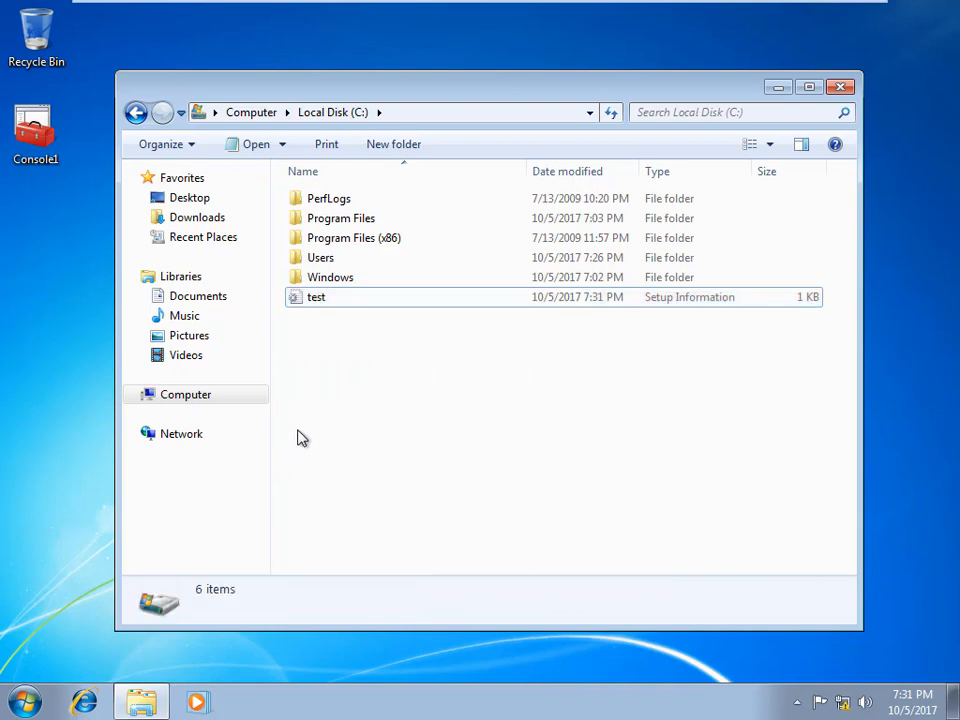
right_click(334, 304)
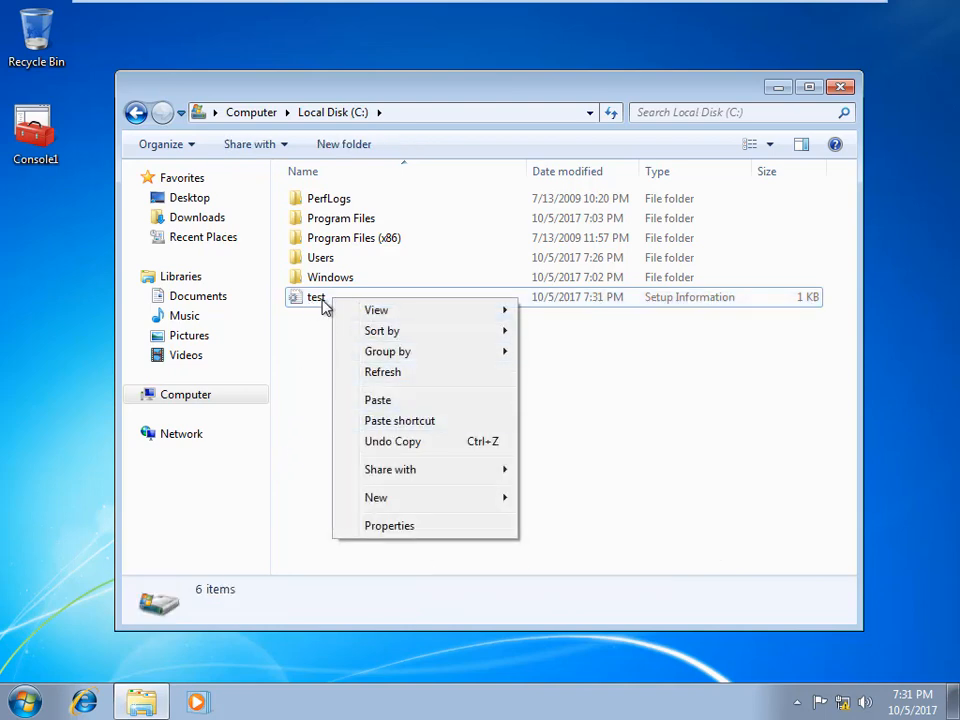
click(338, 299)
right_click(338, 299)
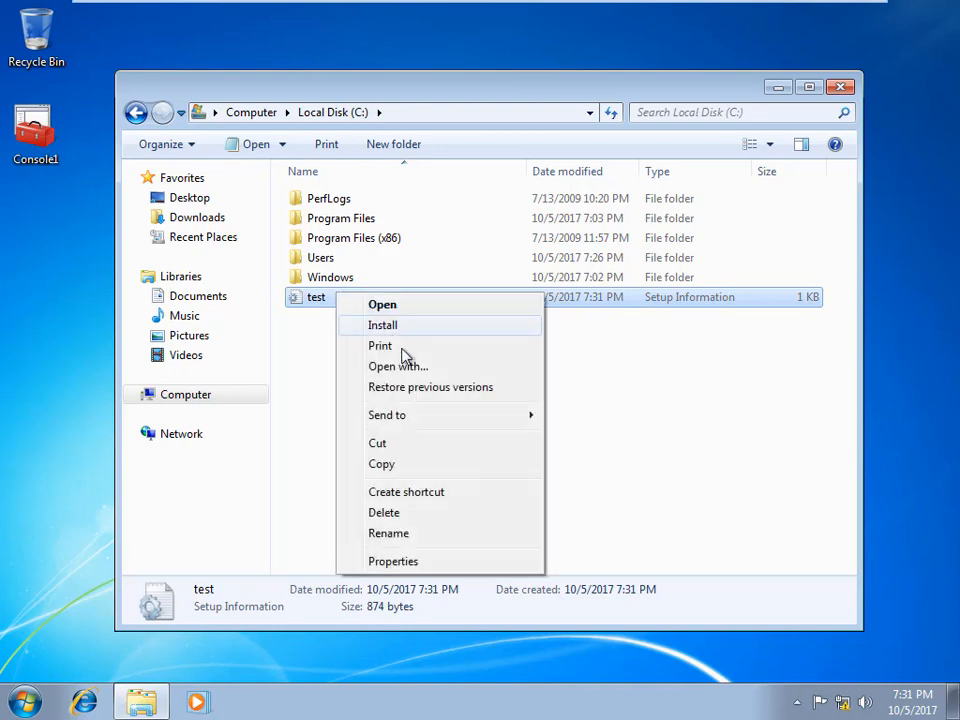
click(434, 466)
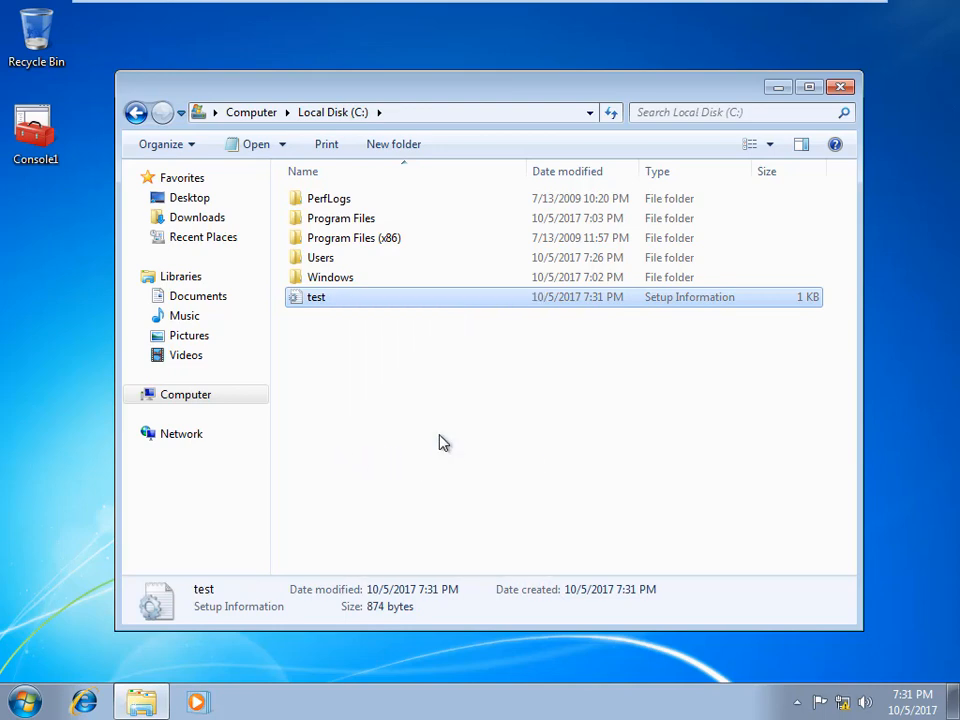
Step: Exit VMware full screen and paste the test file onto the host desktop
click(834, 18)
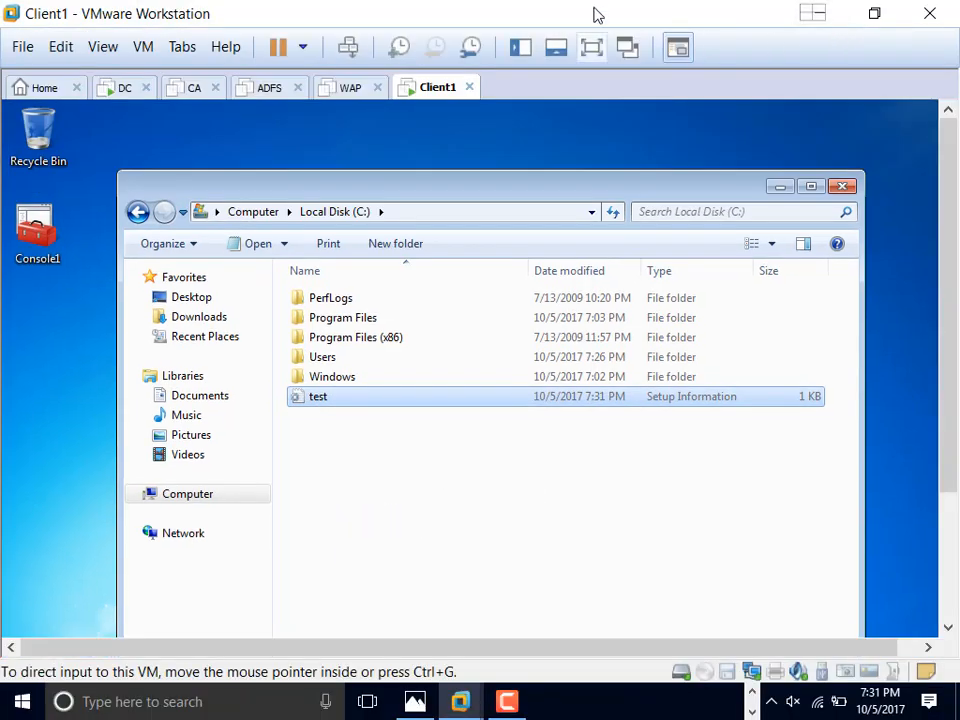
drag(596, 15, 521, 249)
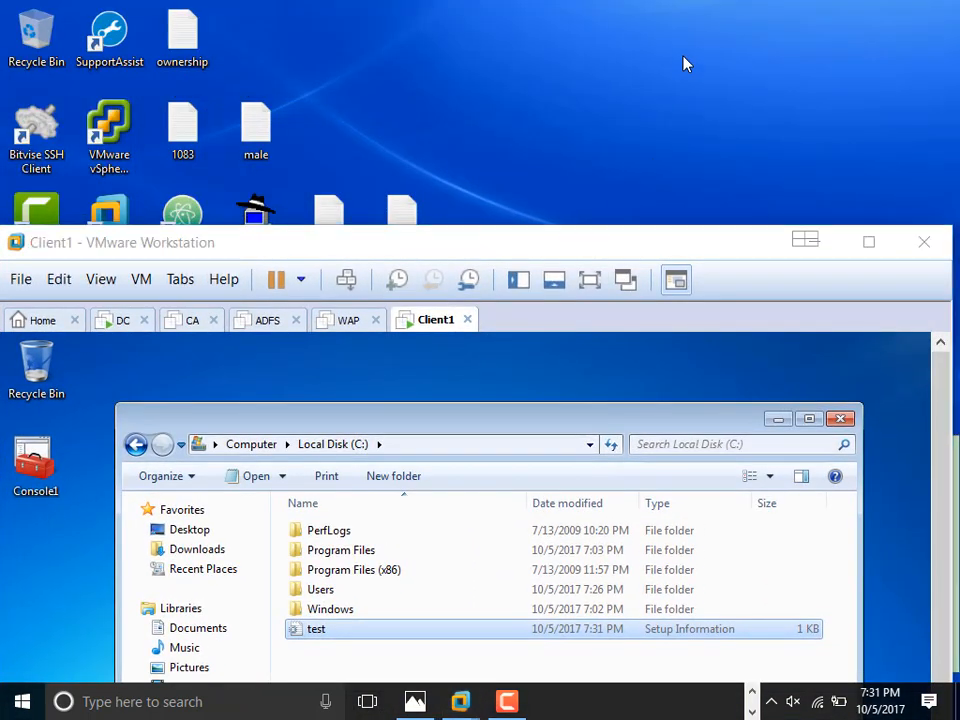
right_click(685, 60)
click(735, 139)
drag(700, 40, 626, 45)
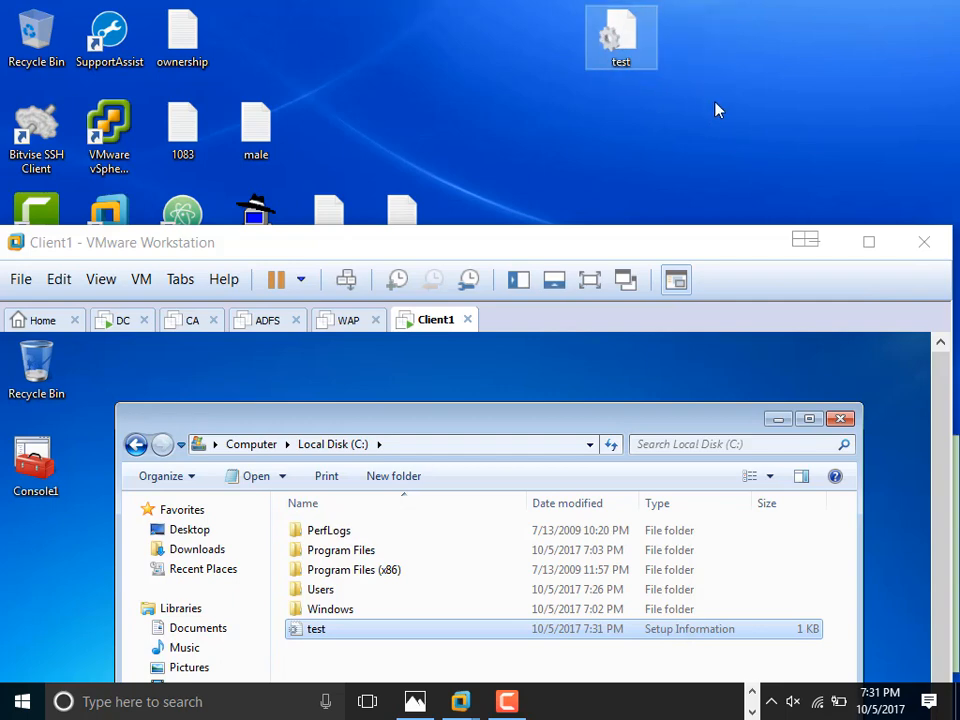
Step: Open test.inf in Notepad++, check password ages 22 and 23 and lockout settings, then close it
right_click(624, 42)
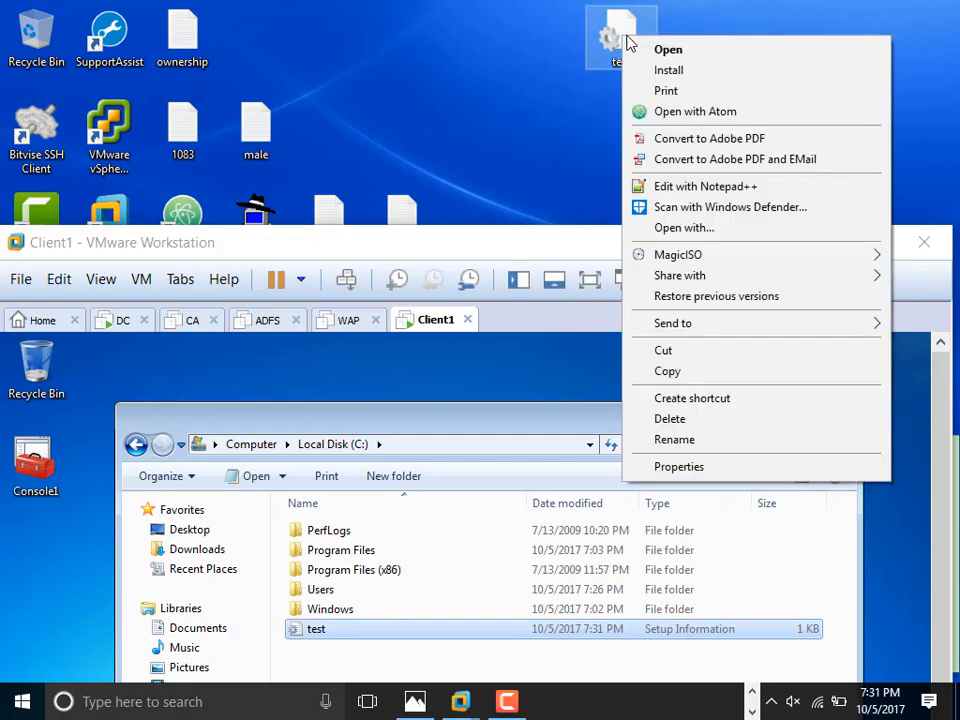
click(714, 190)
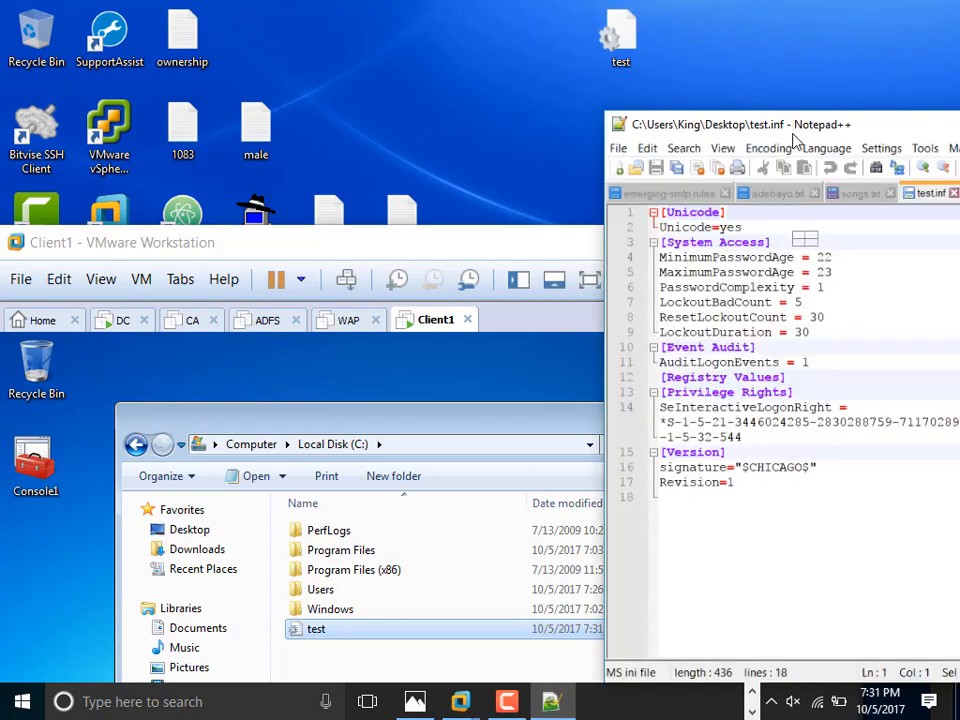
drag(793, 133, 299, 39)
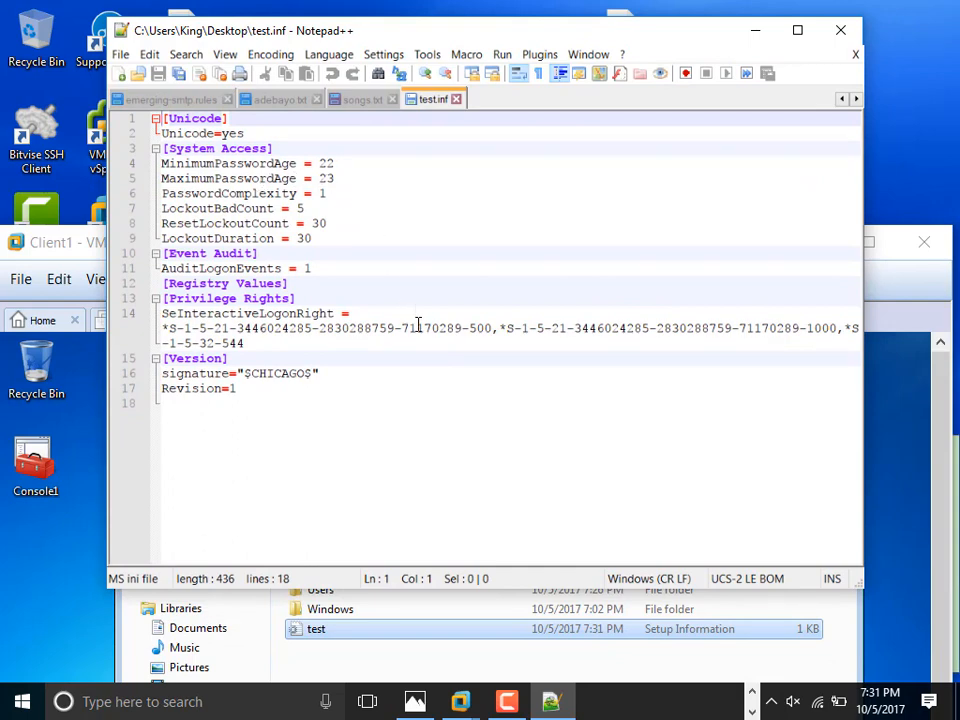
click(840, 30)
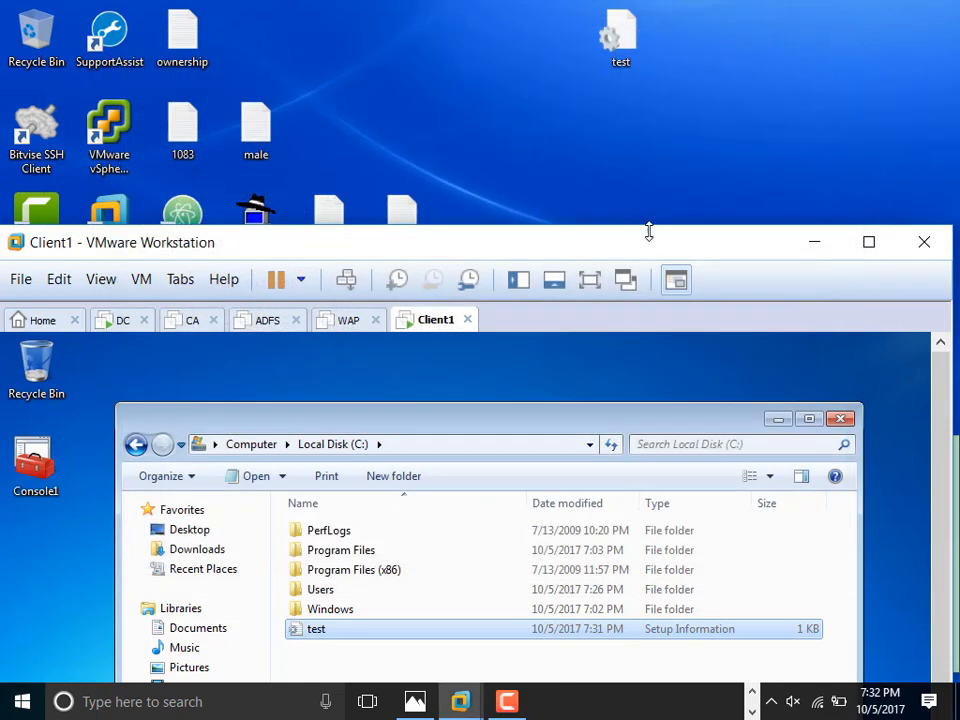
Step: Reposition the VMware window, switch to the DC machine and minimize Users and Computers
drag(664, 236, 810, 92)
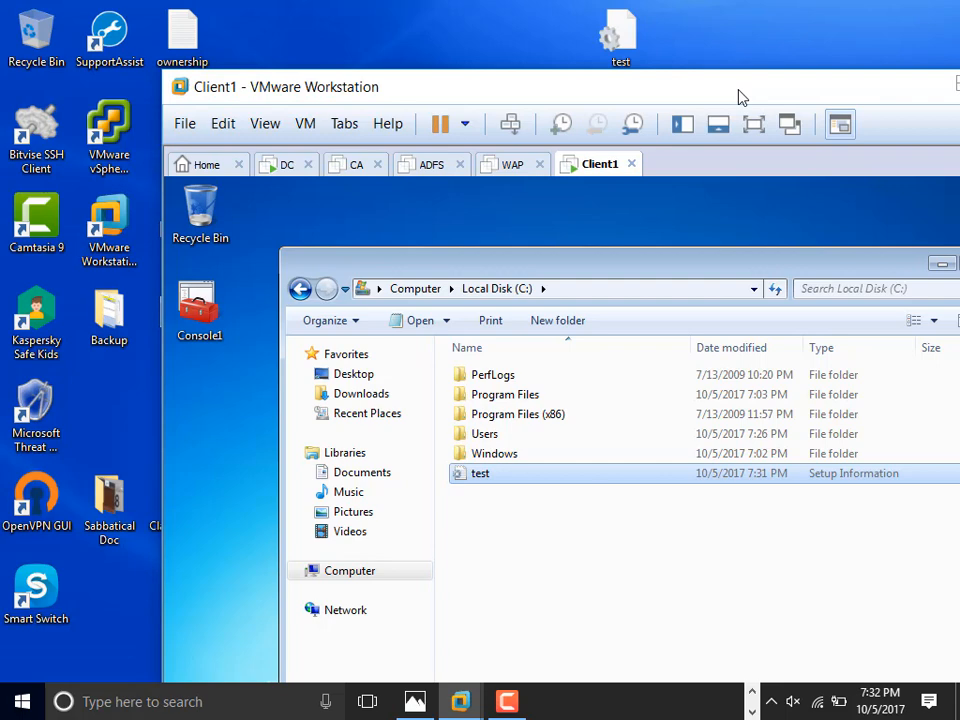
drag(718, 96, 553, 60)
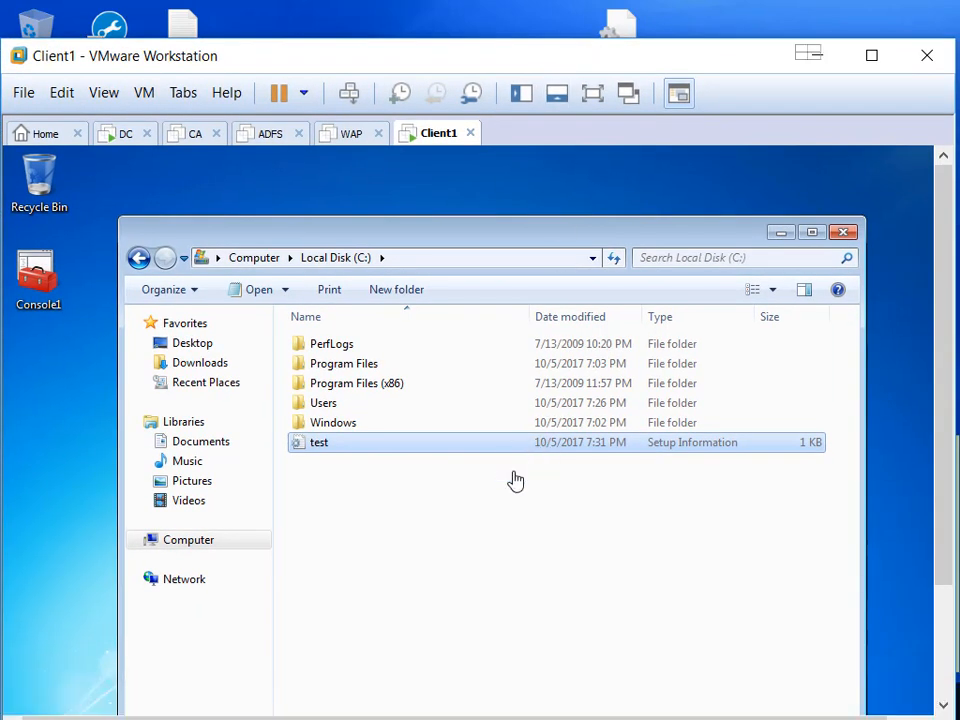
drag(706, 57, 738, 164)
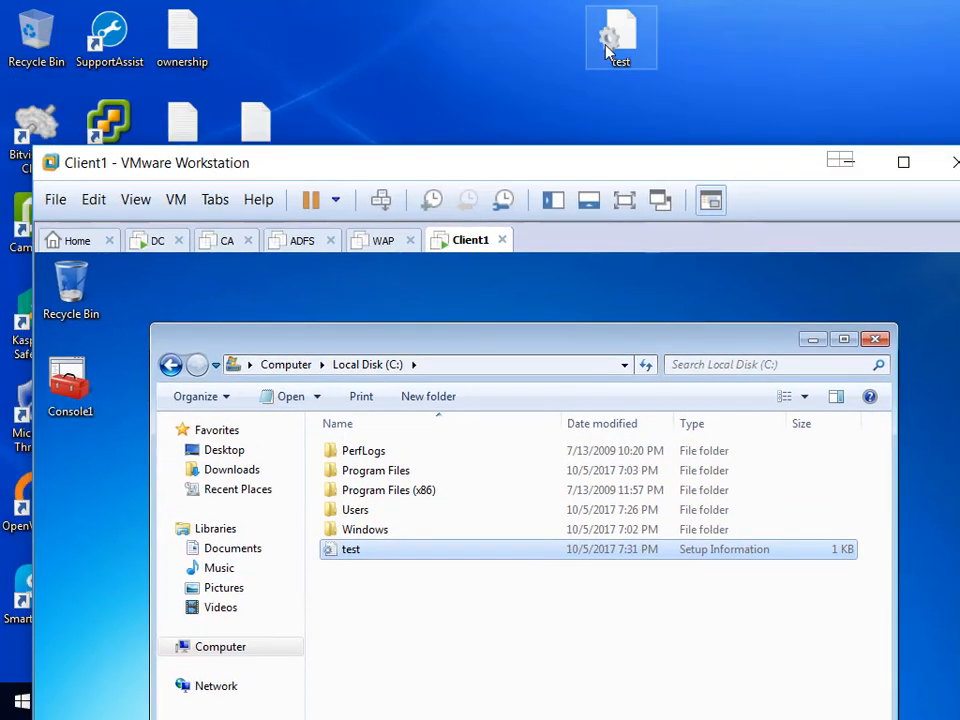
drag(463, 170, 512, 96)
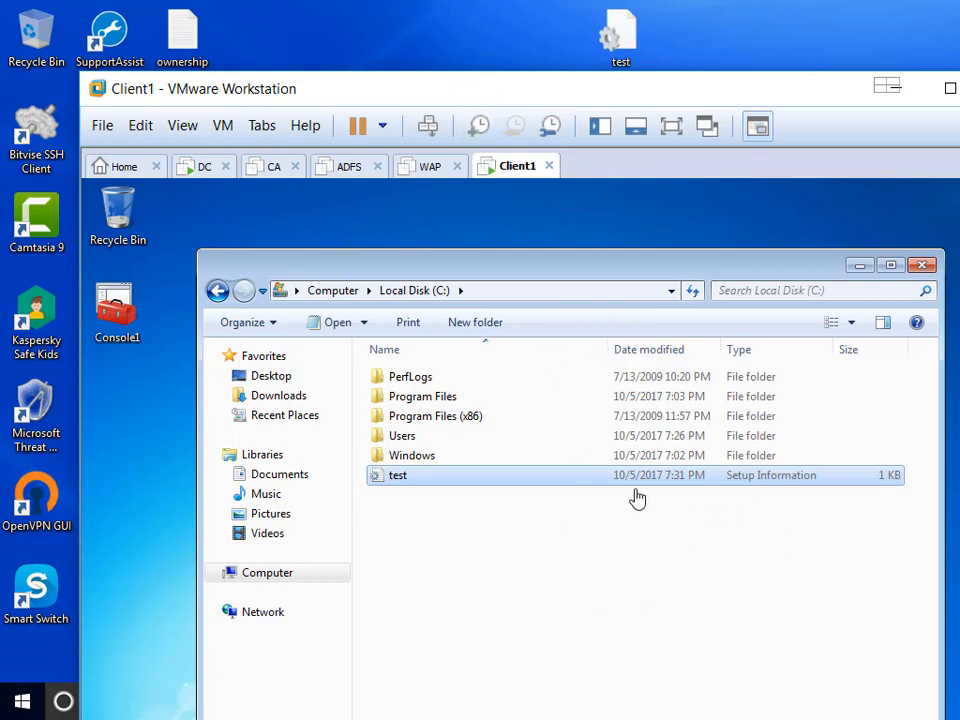
click(208, 168)
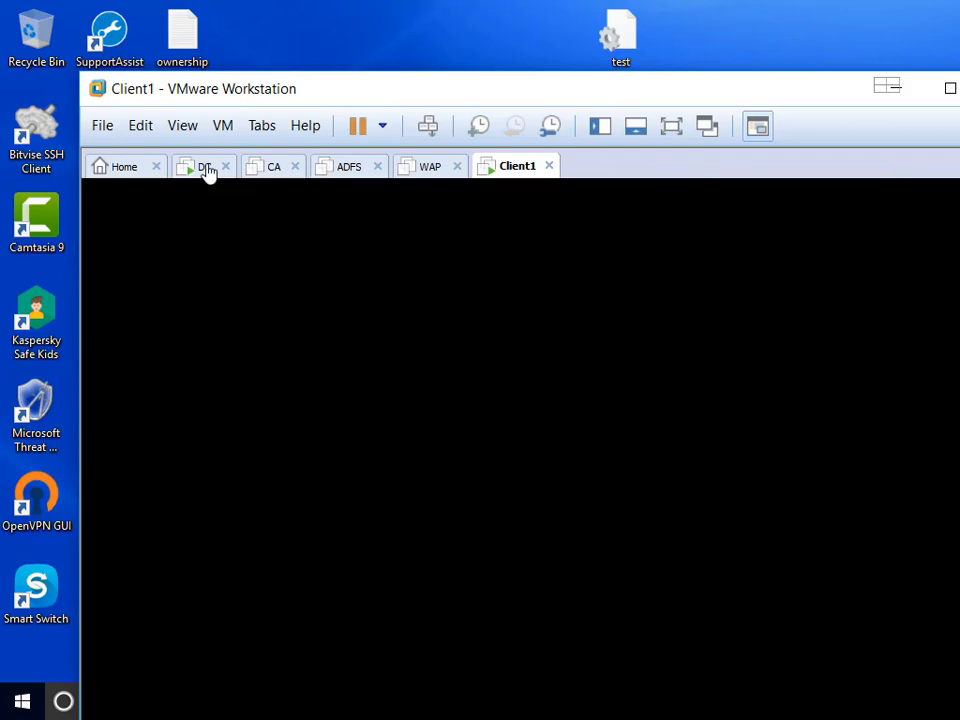
drag(521, 100, 476, 86)
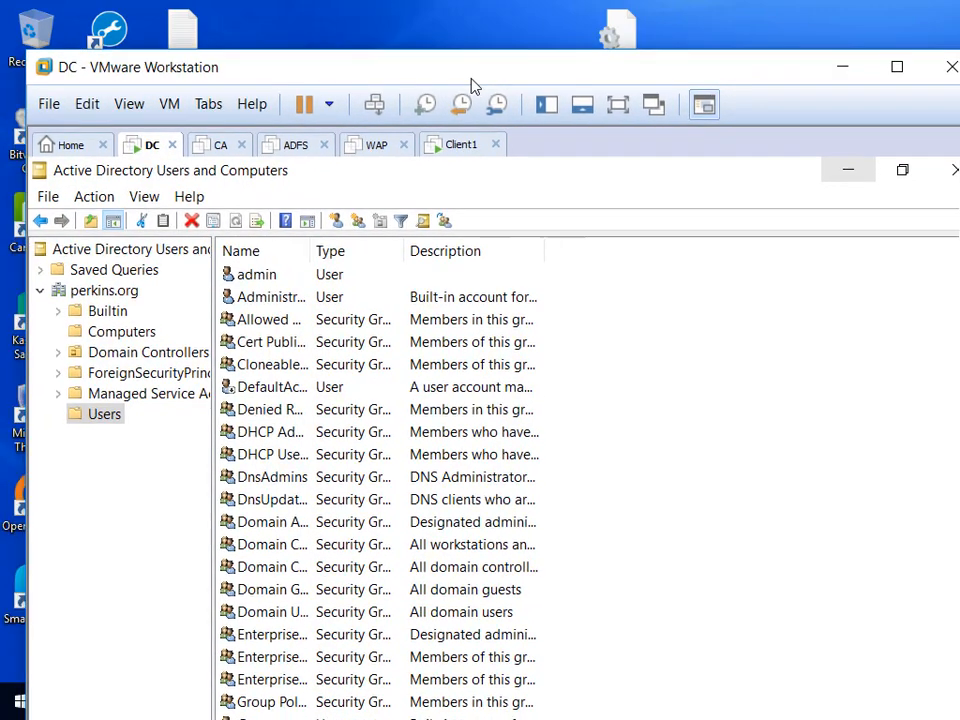
click(851, 175)
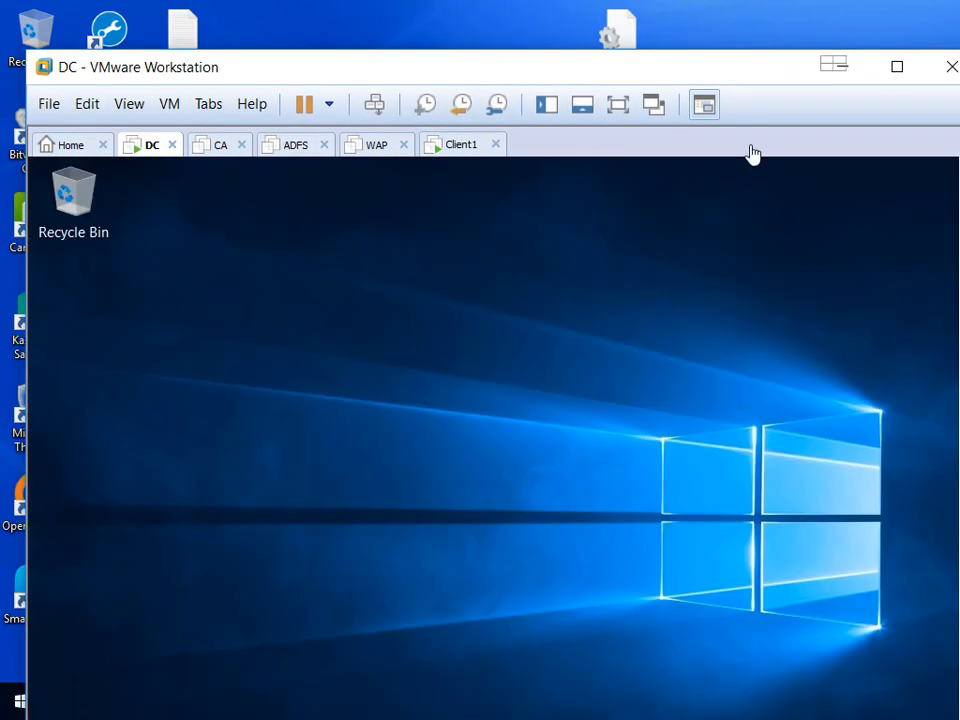
Step: Copy the test file from the host desktop onto the DC desktop, then go full screen
right_click(619, 31)
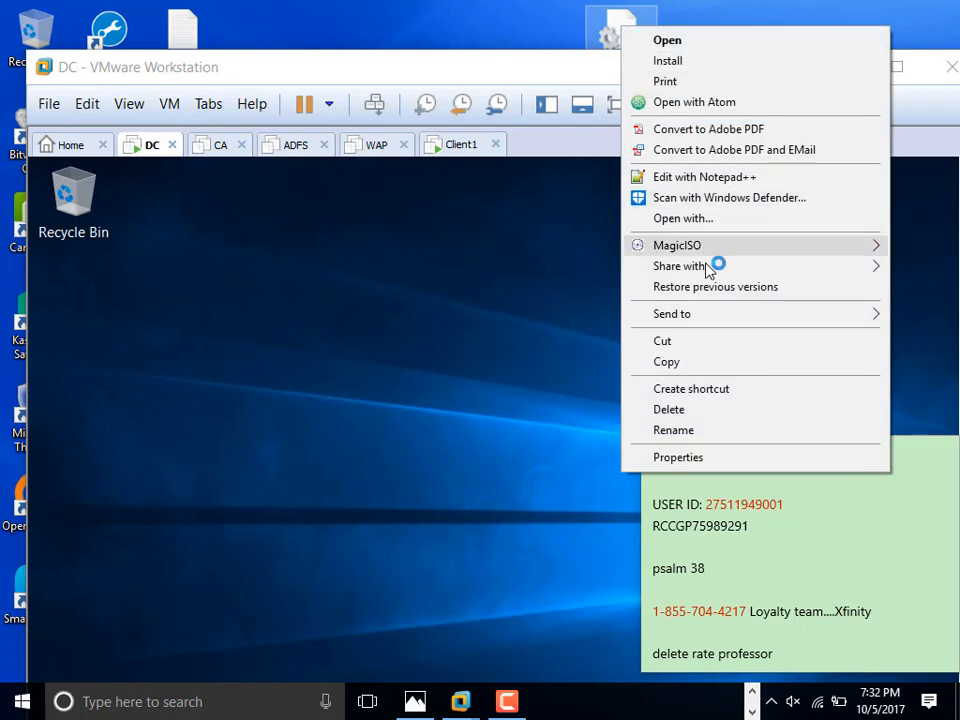
click(700, 361)
click(488, 290)
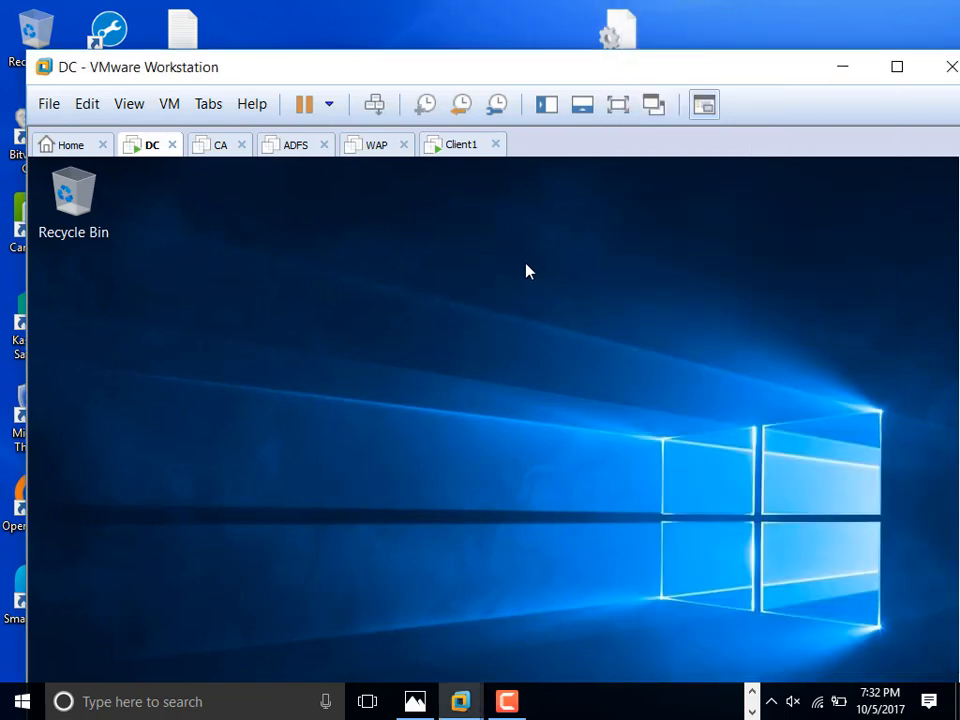
right_click(528, 271)
click(600, 369)
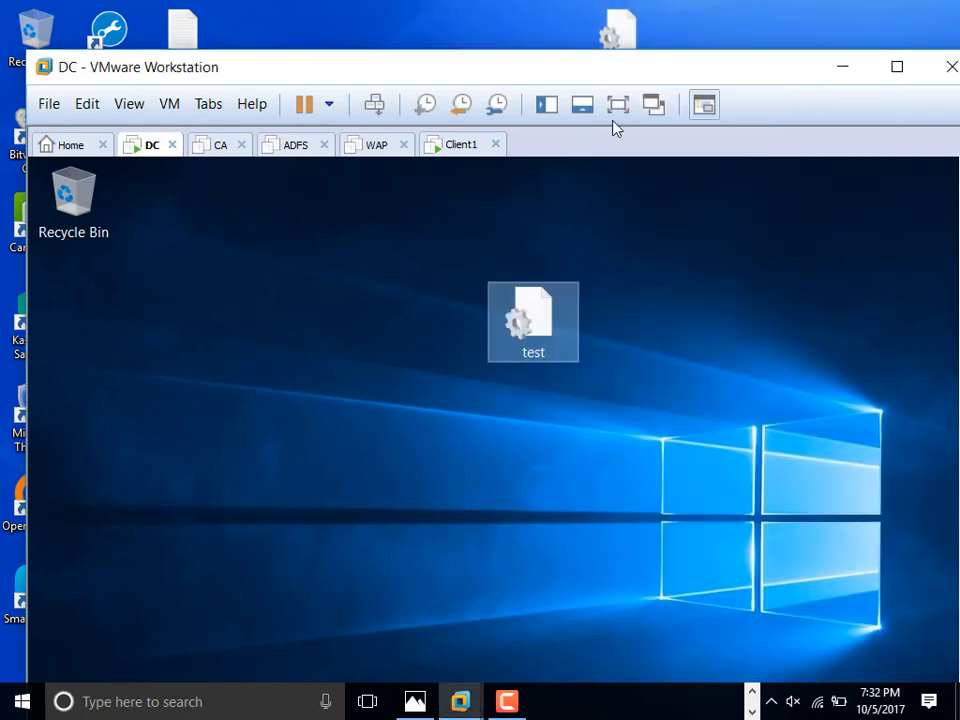
click(618, 106)
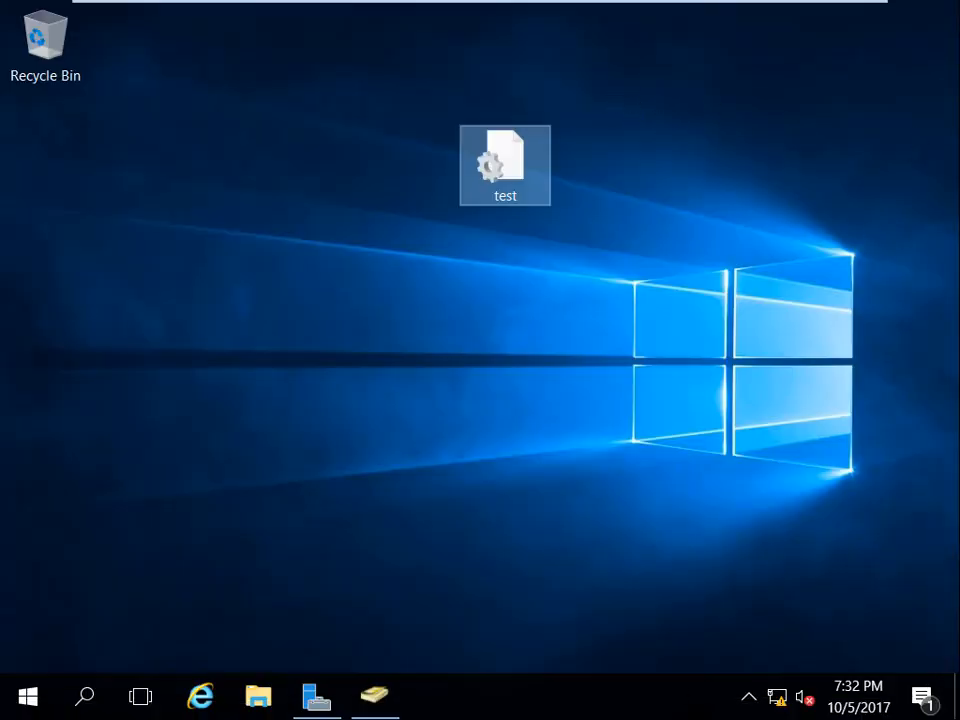
Step: Launch Group Policy Management from Server Manager's Tools menu and maximize it
click(317, 695)
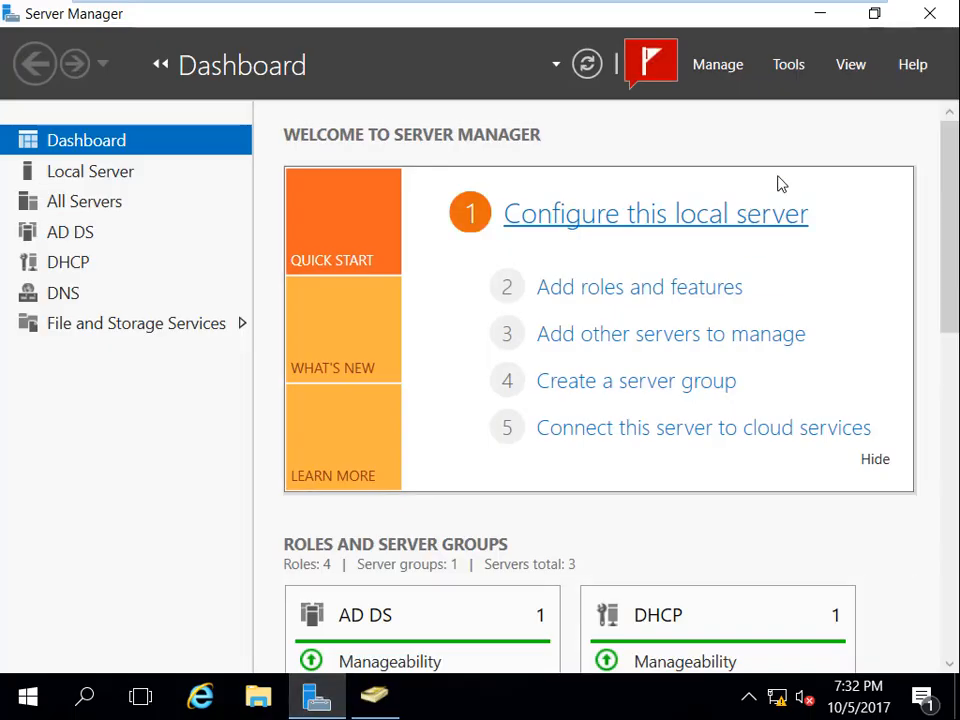
click(788, 64)
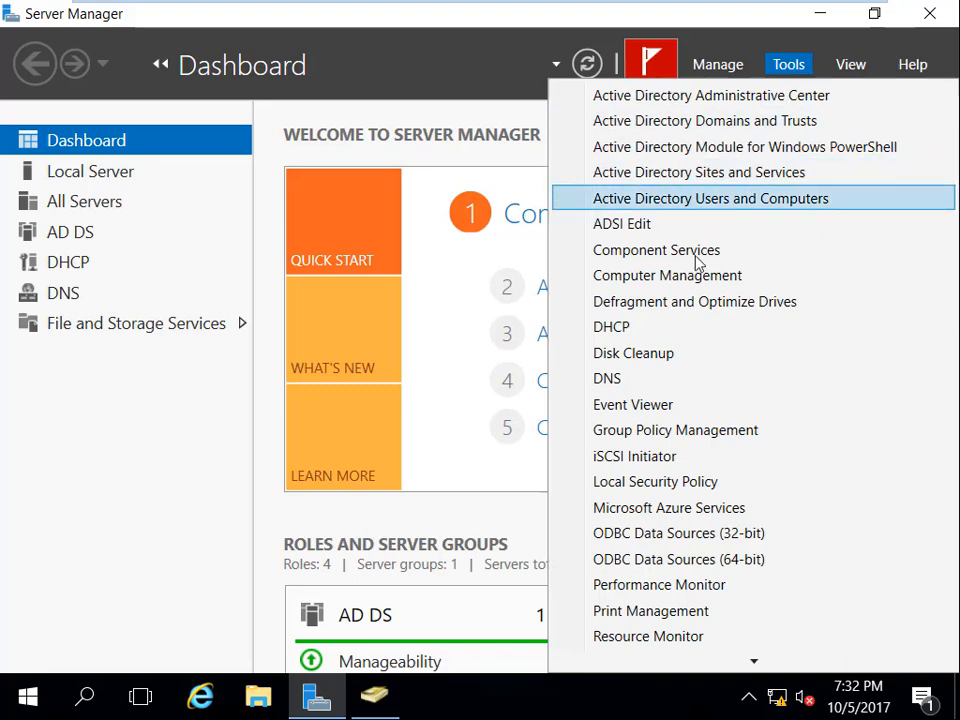
click(714, 440)
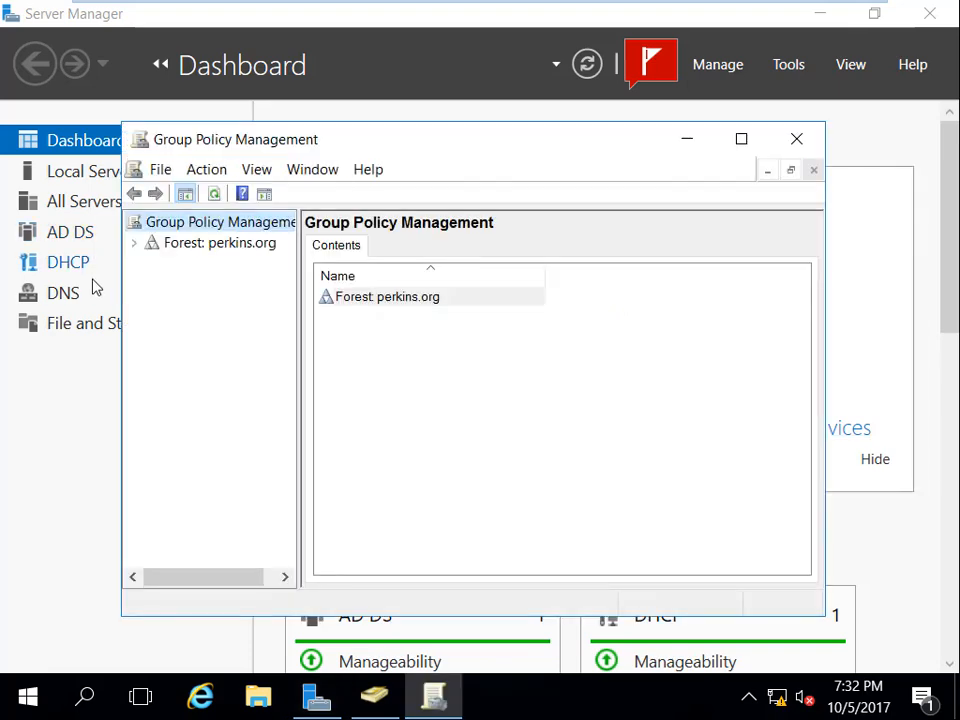
click(743, 140)
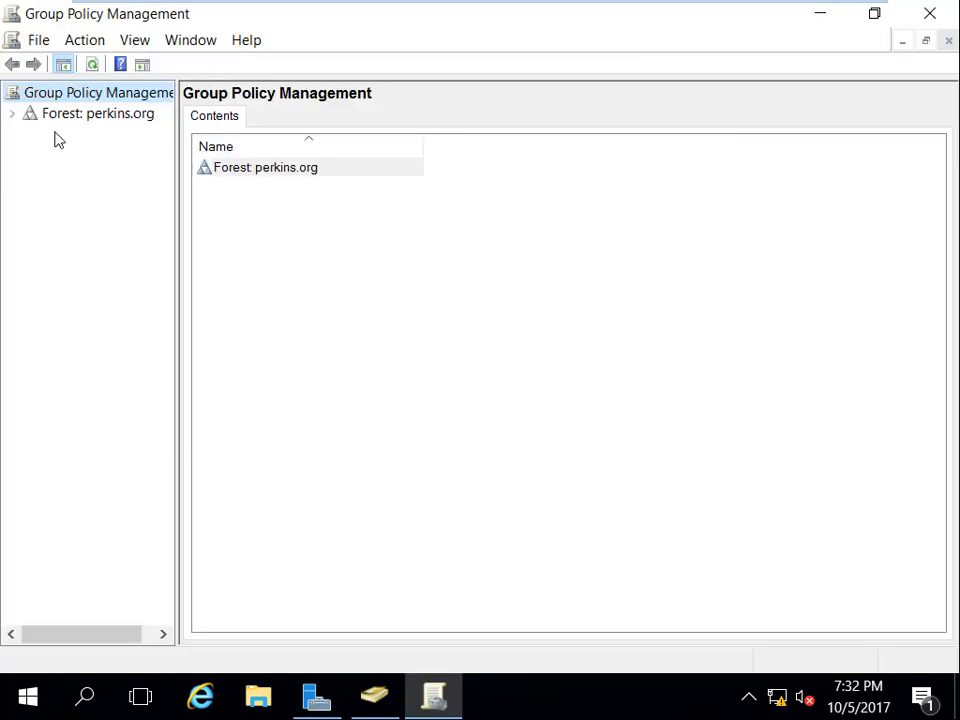
Step: Expand Forest > Domains > perkins.org and select Default Domain Policy, dismissing the link warning
click(12, 115)
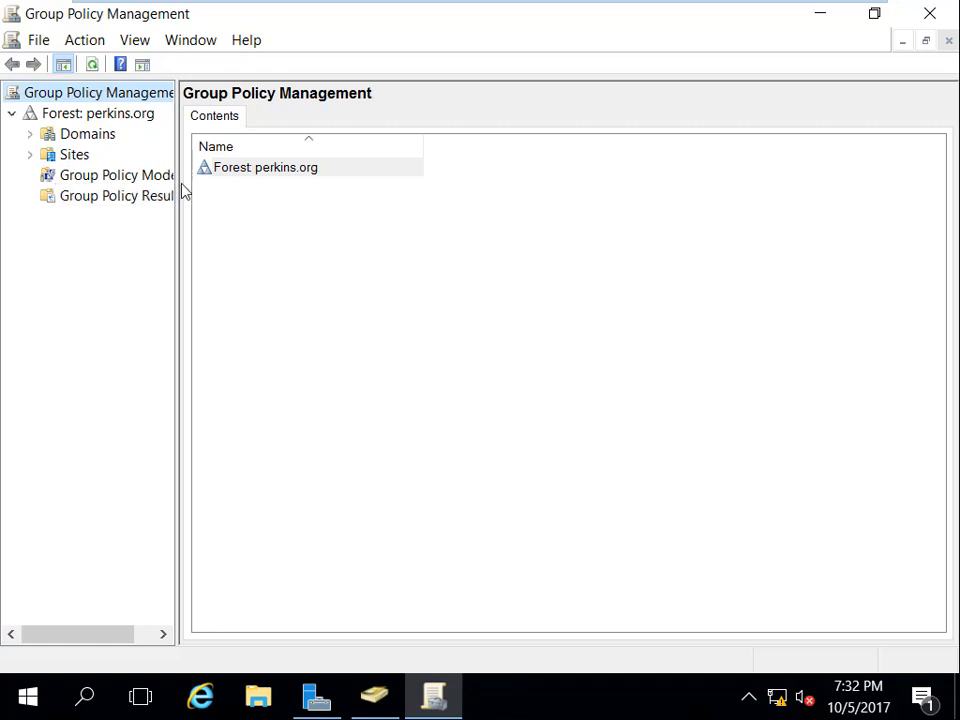
drag(178, 194, 350, 197)
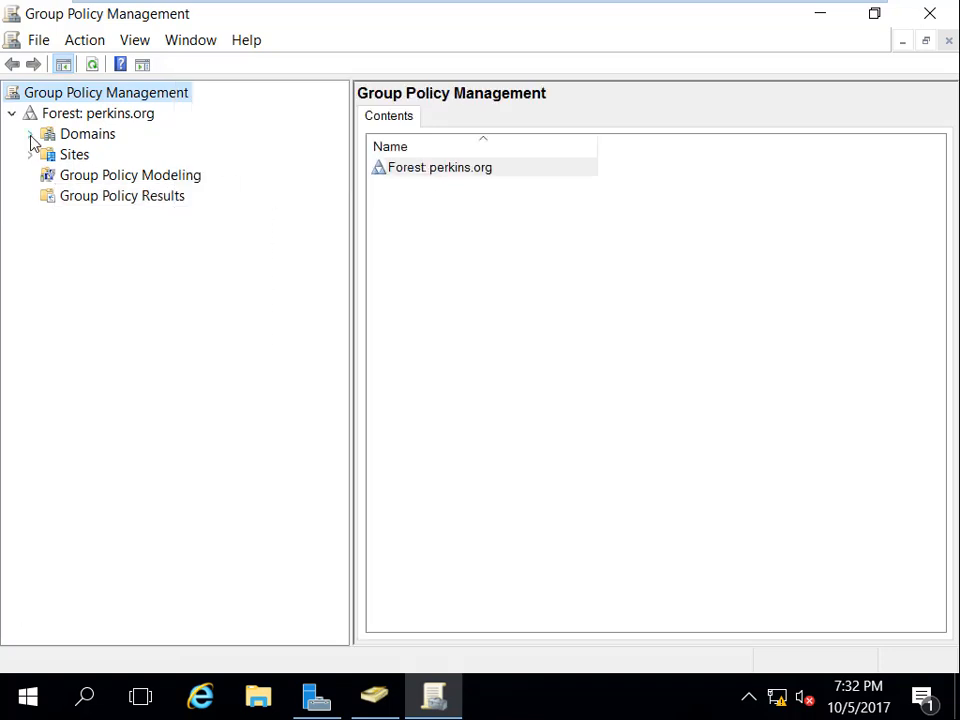
click(30, 135)
click(101, 160)
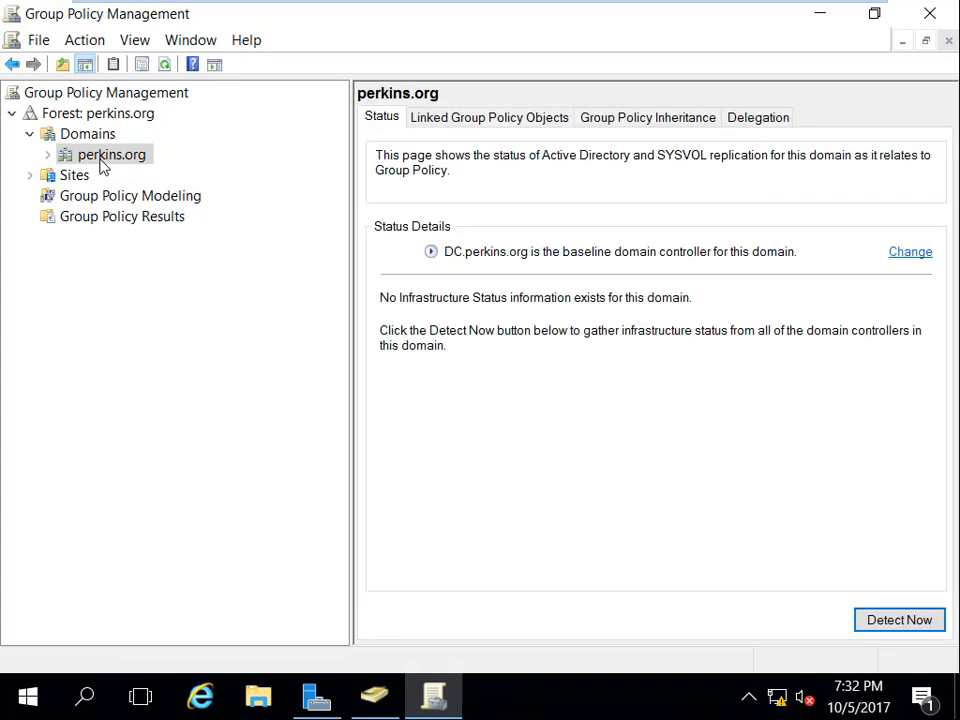
click(48, 156)
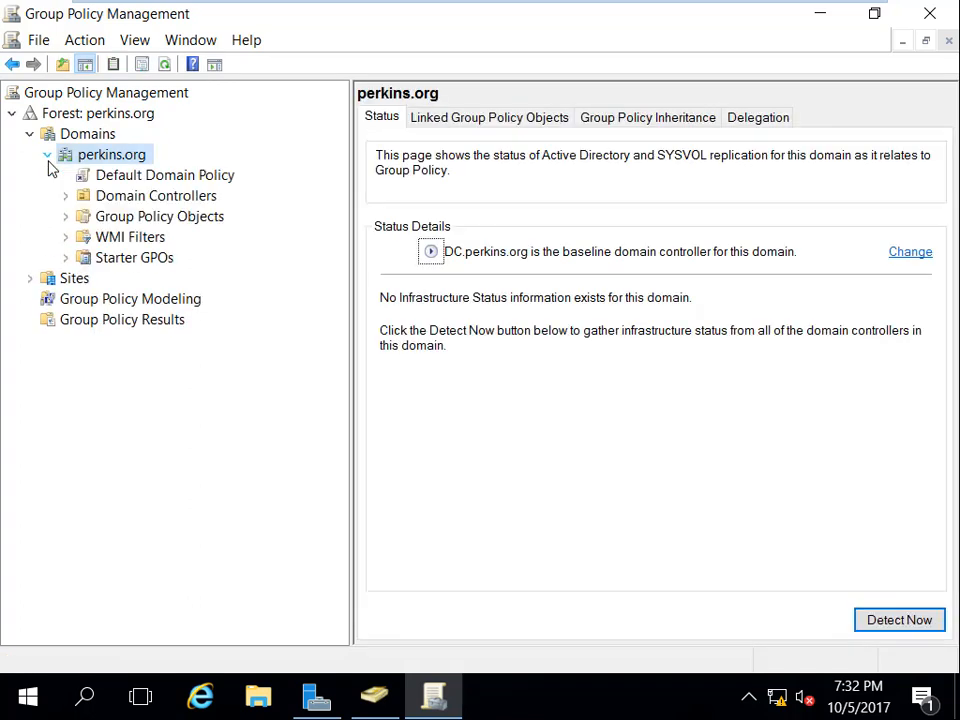
click(155, 178)
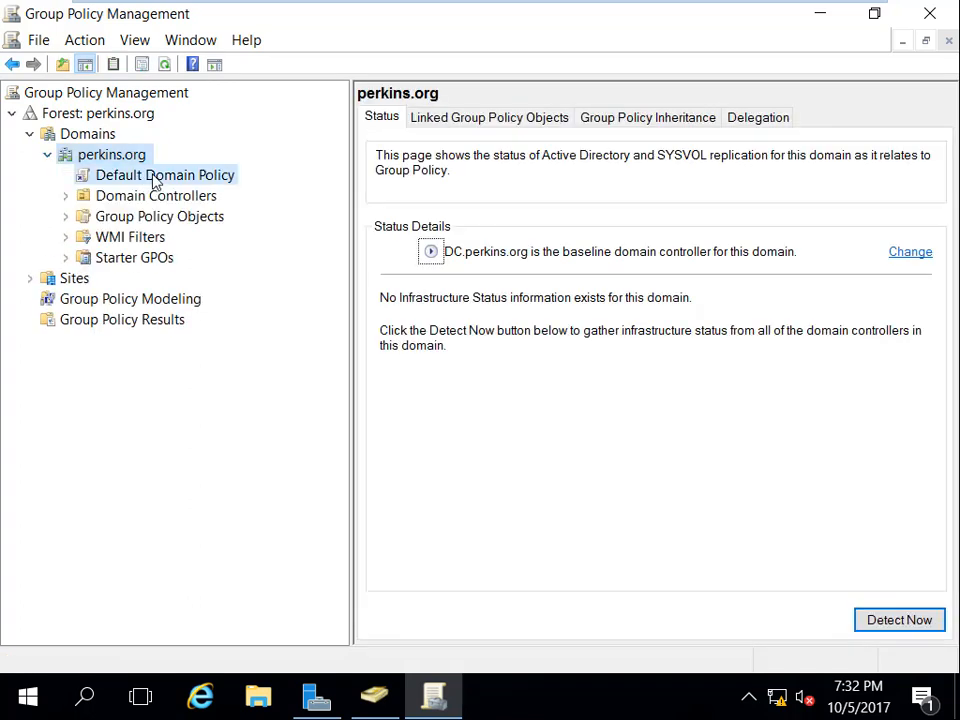
click(700, 266)
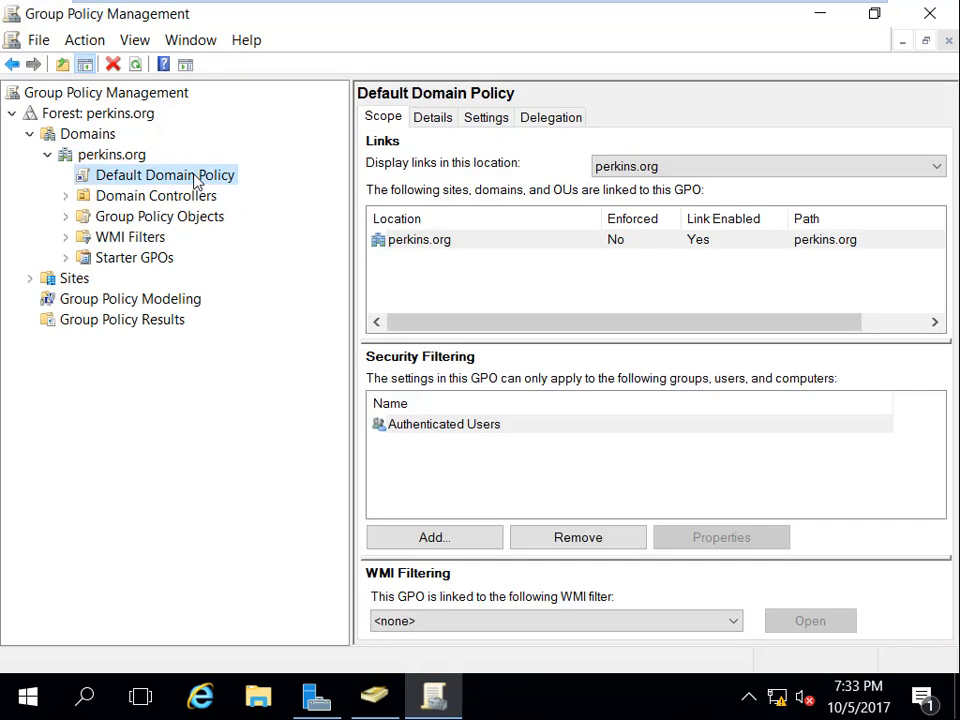
Step: Open the Default Domain Policy in Group Policy Management Editor, maximized
right_click(197, 180)
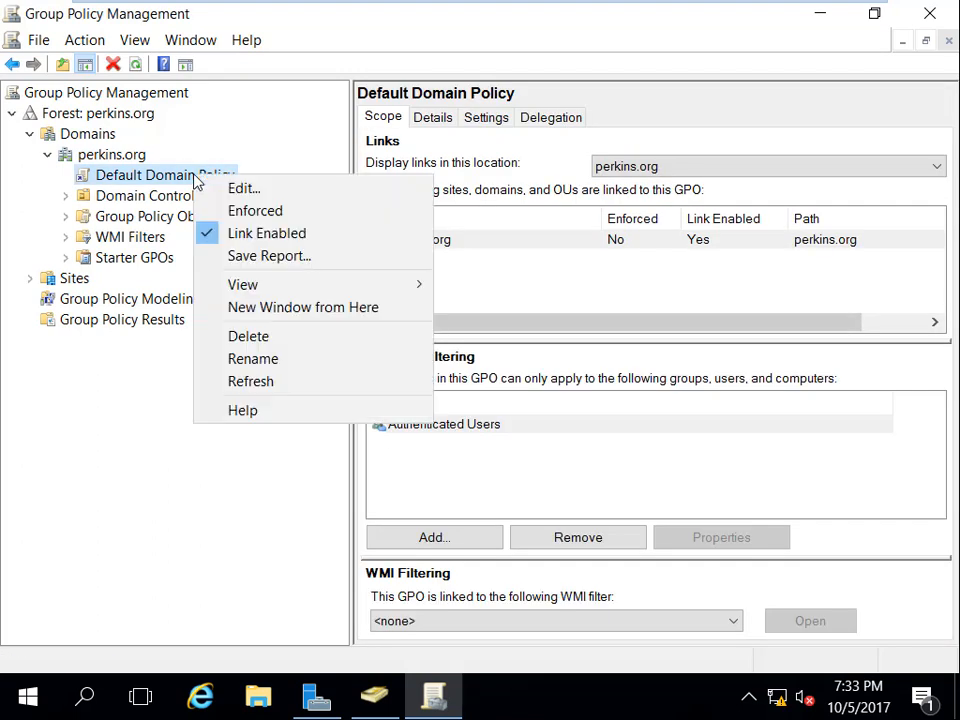
click(253, 192)
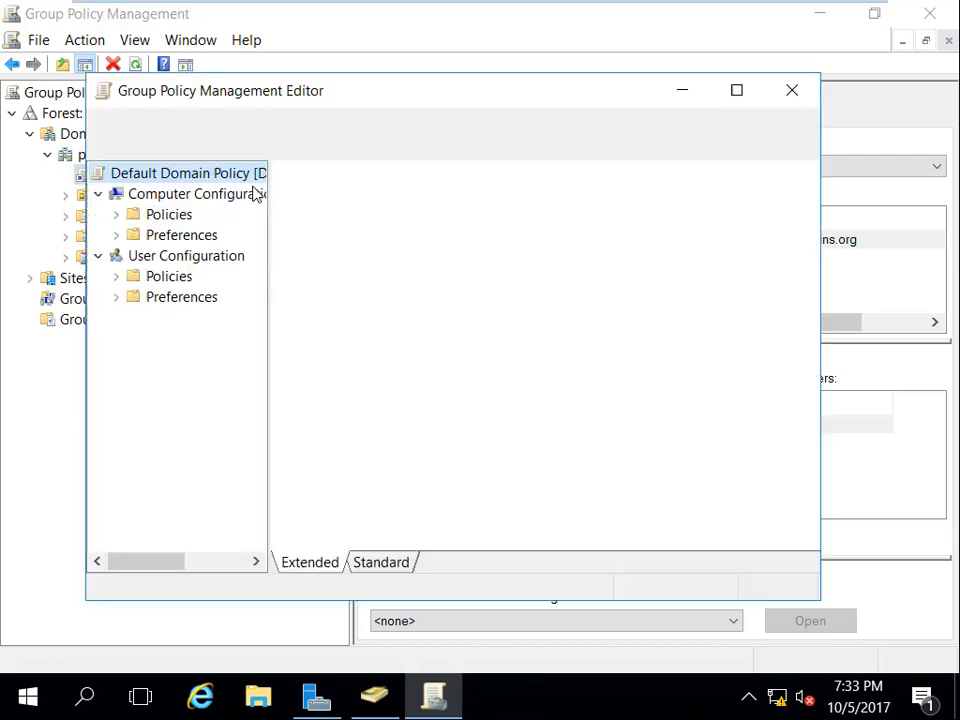
click(737, 92)
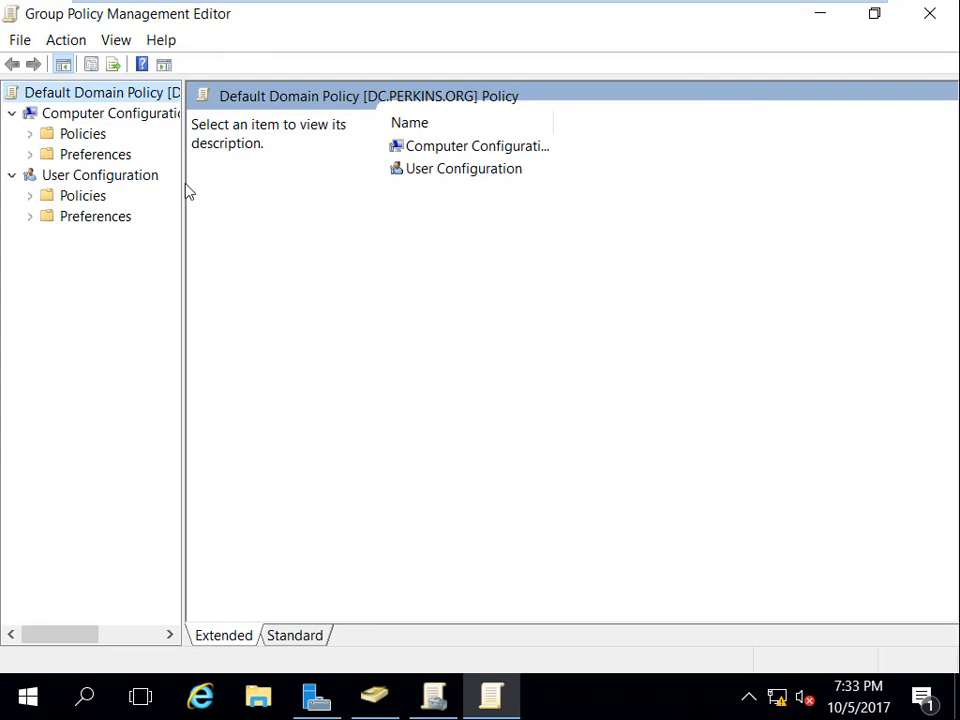
drag(182, 178, 317, 191)
Step: Expand Computer Configuration > Policies > Windows Settings > Security Settings
click(139, 122)
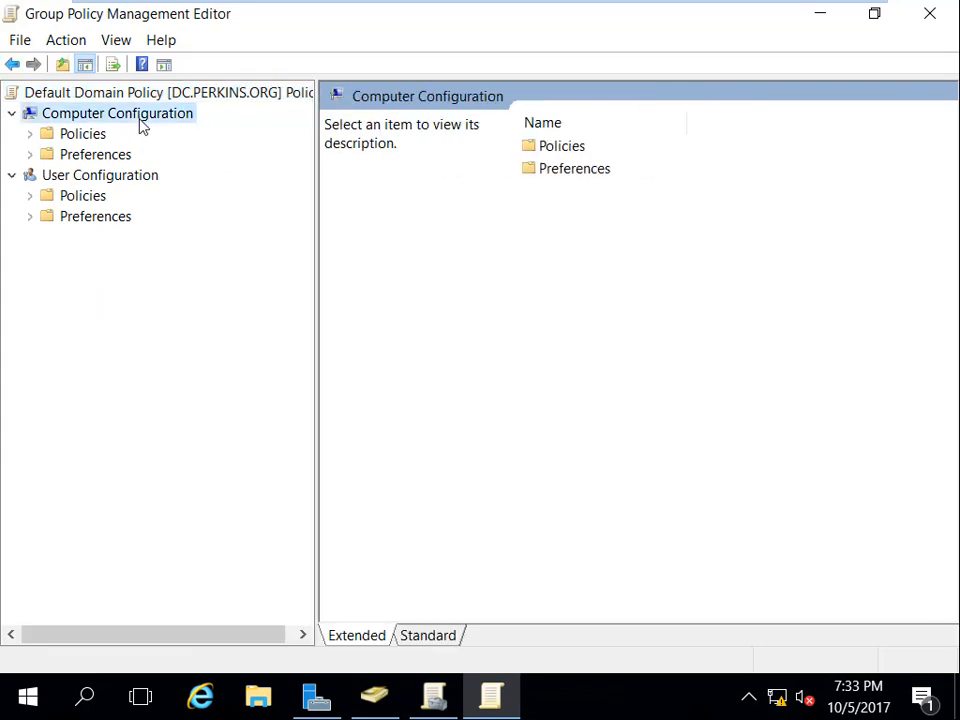
click(82, 183)
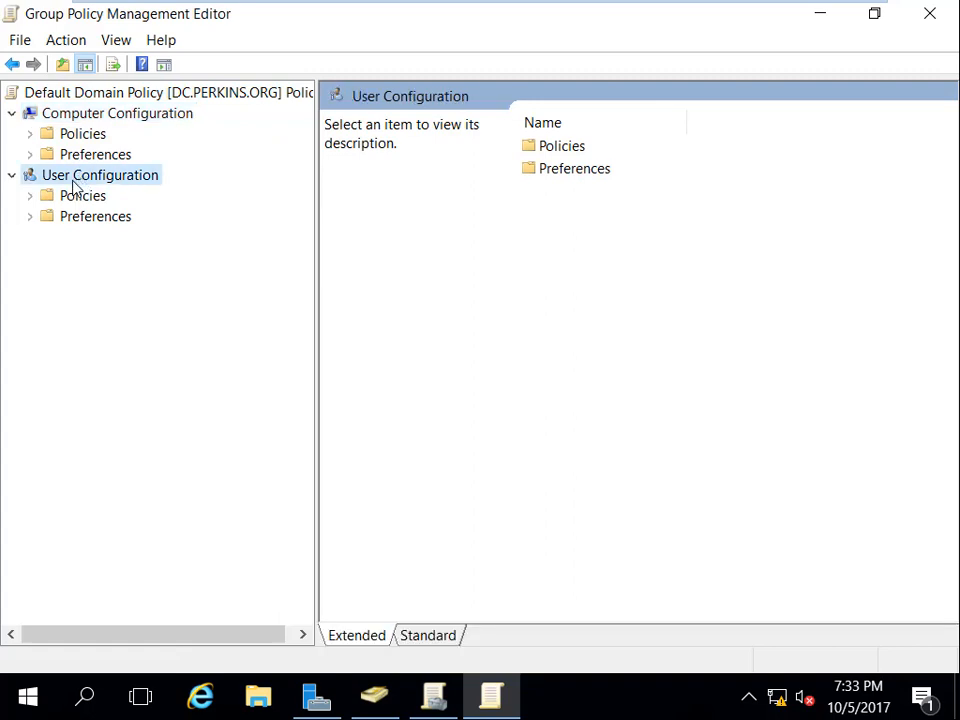
click(31, 134)
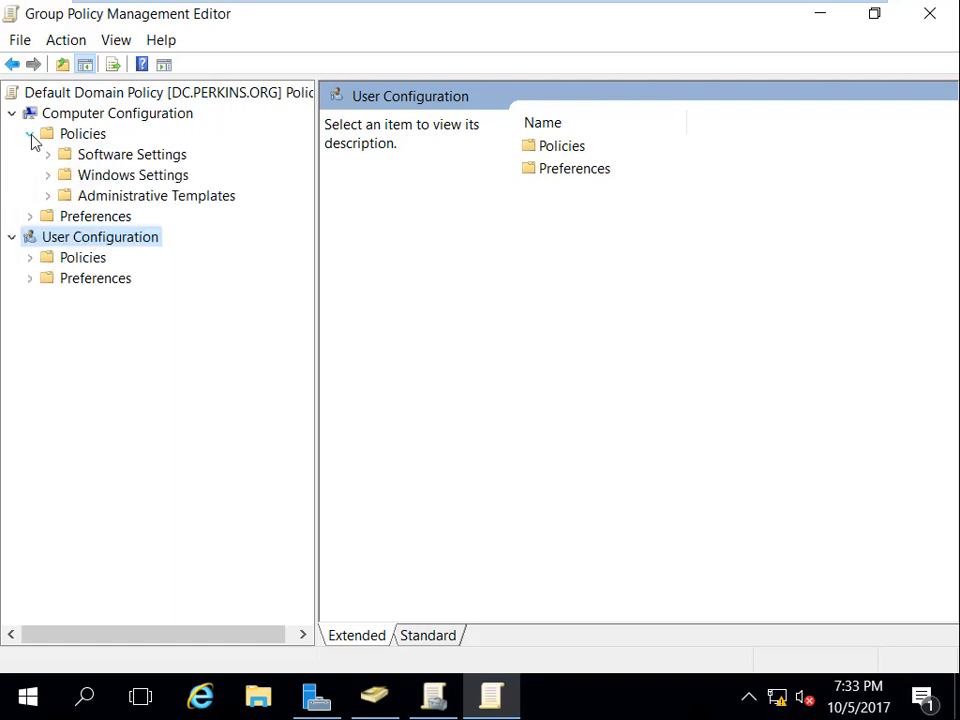
click(47, 176)
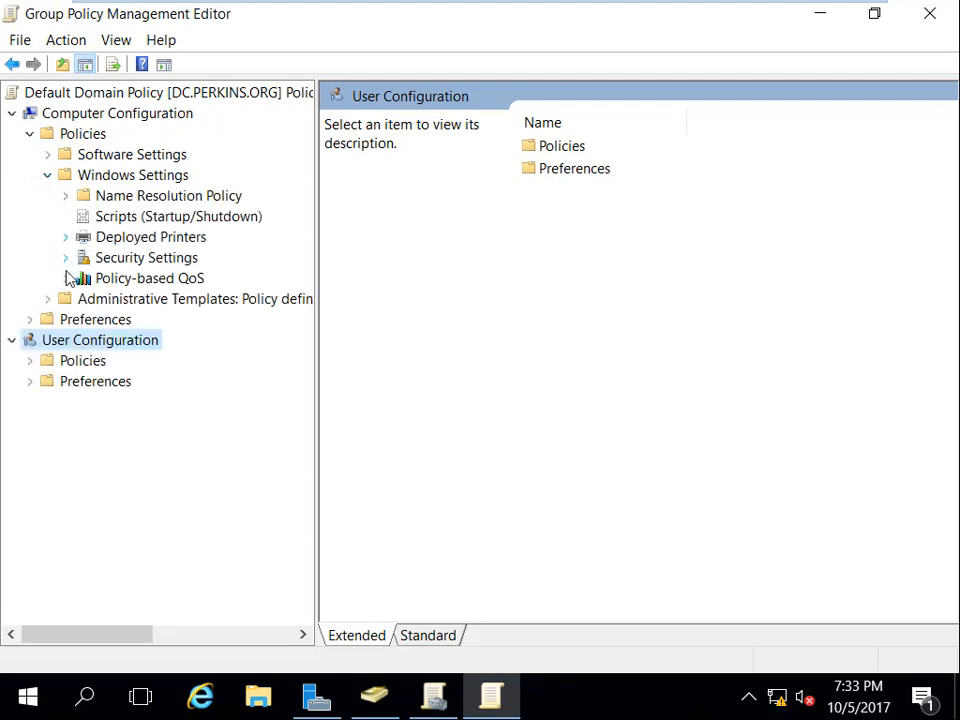
click(65, 258)
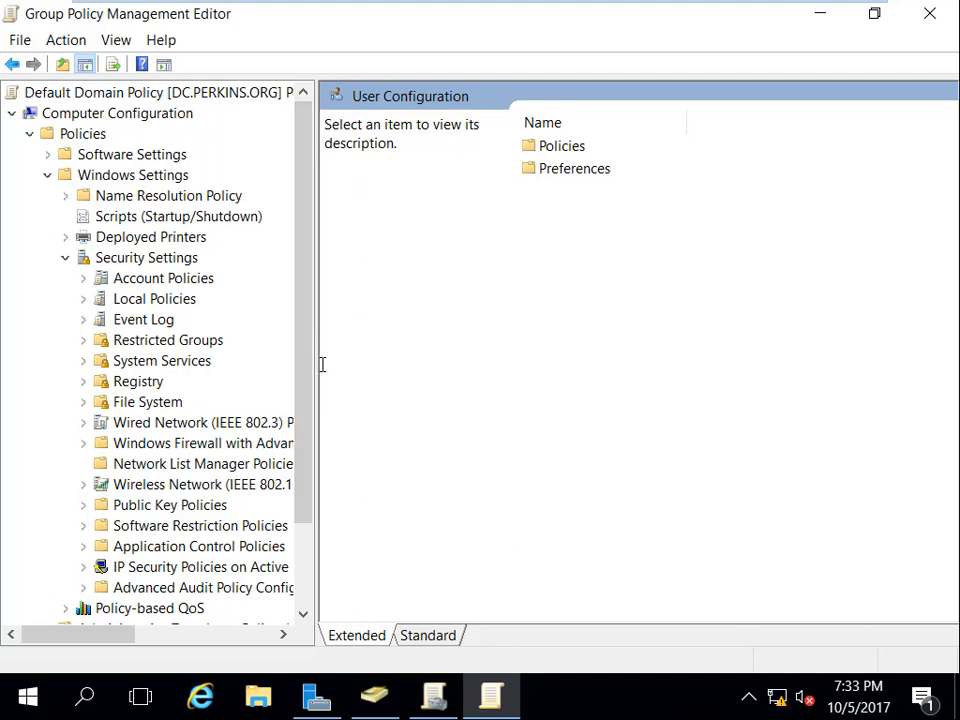
drag(315, 366, 406, 371)
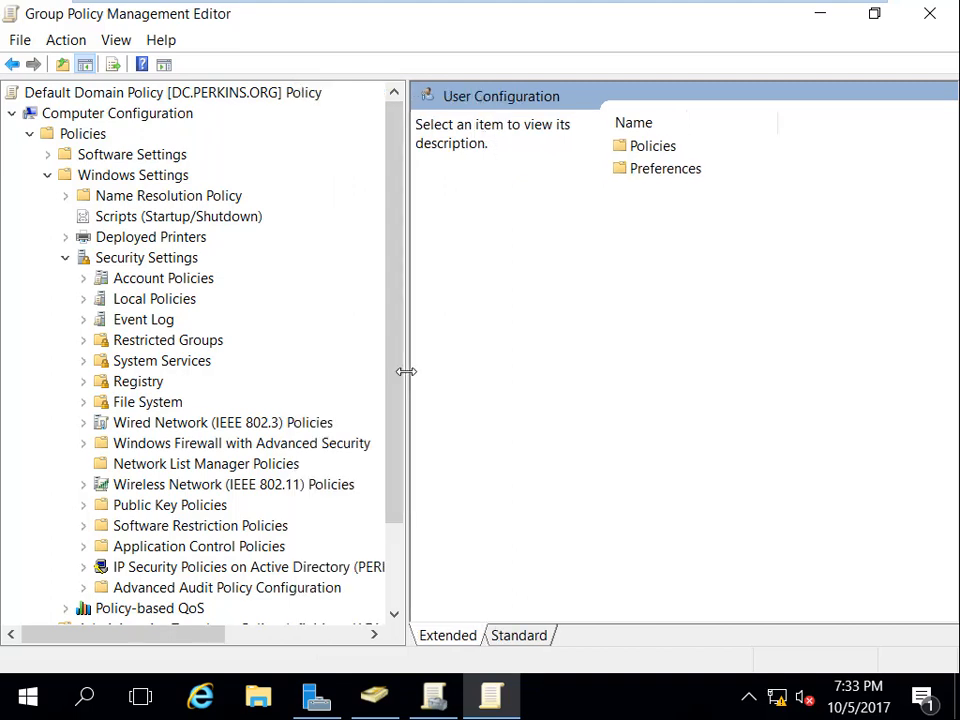
Step: Import test.inf from the Desktop into Security Settings via Import Policy
right_click(170, 262)
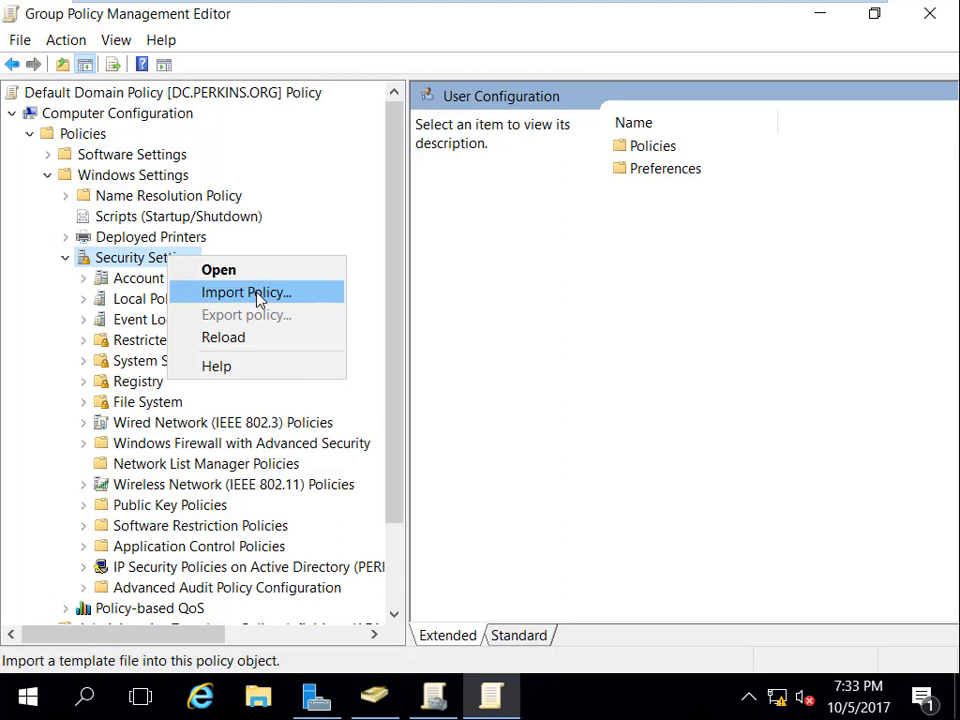
click(257, 293)
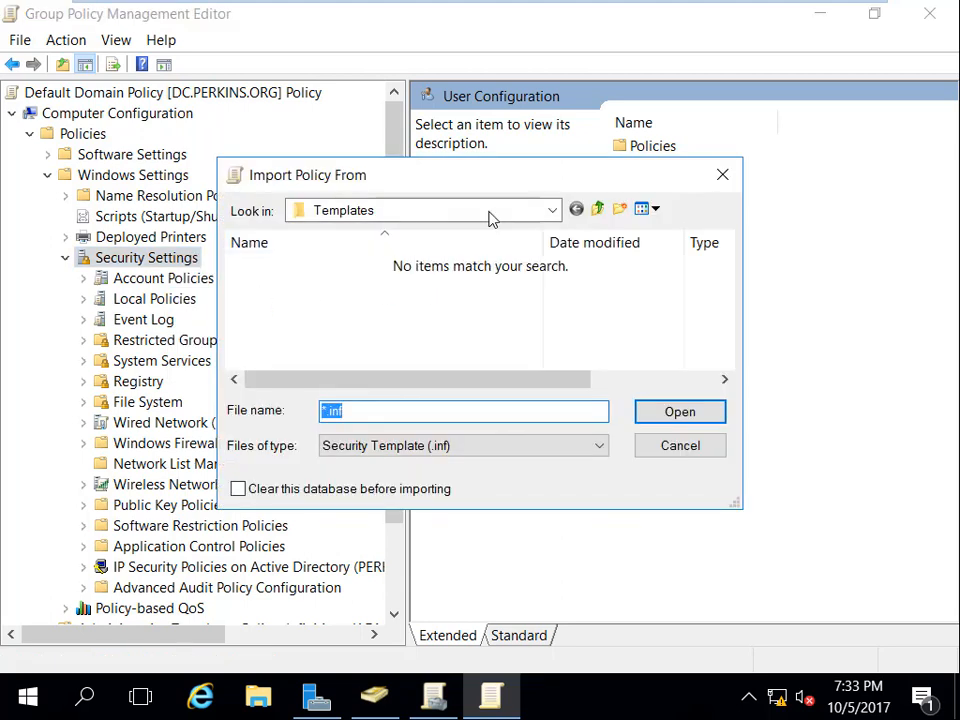
click(551, 211)
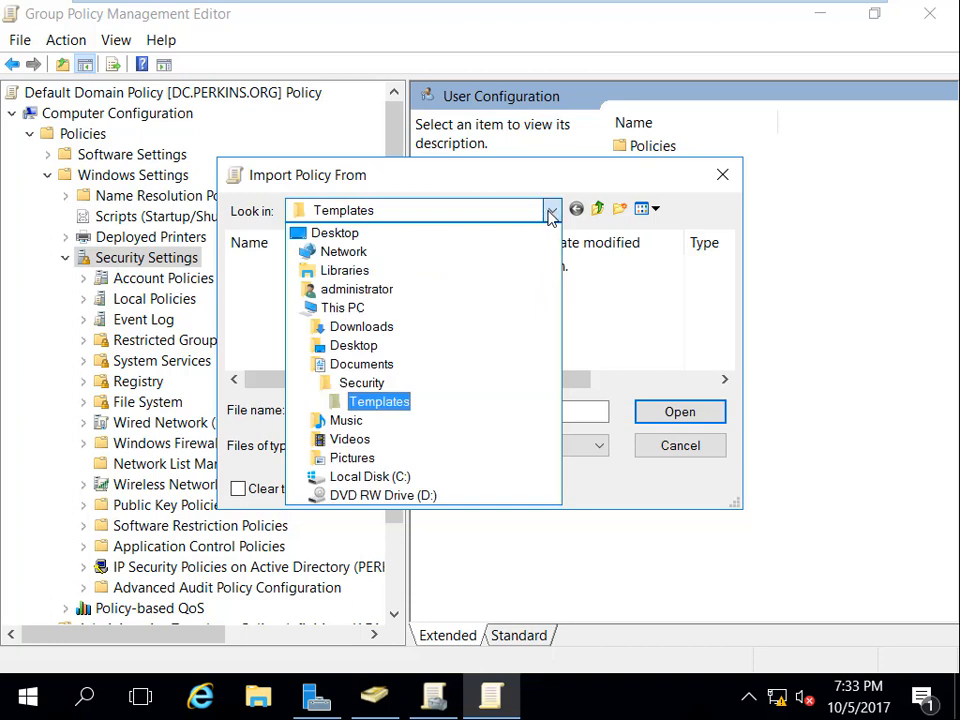
click(392, 236)
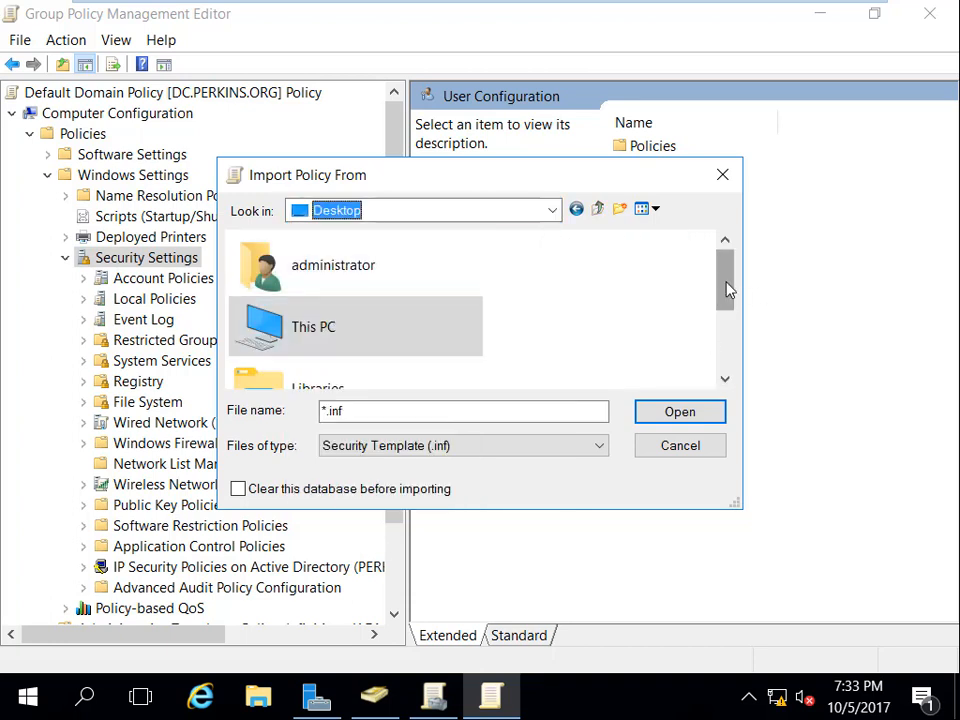
drag(729, 289, 724, 360)
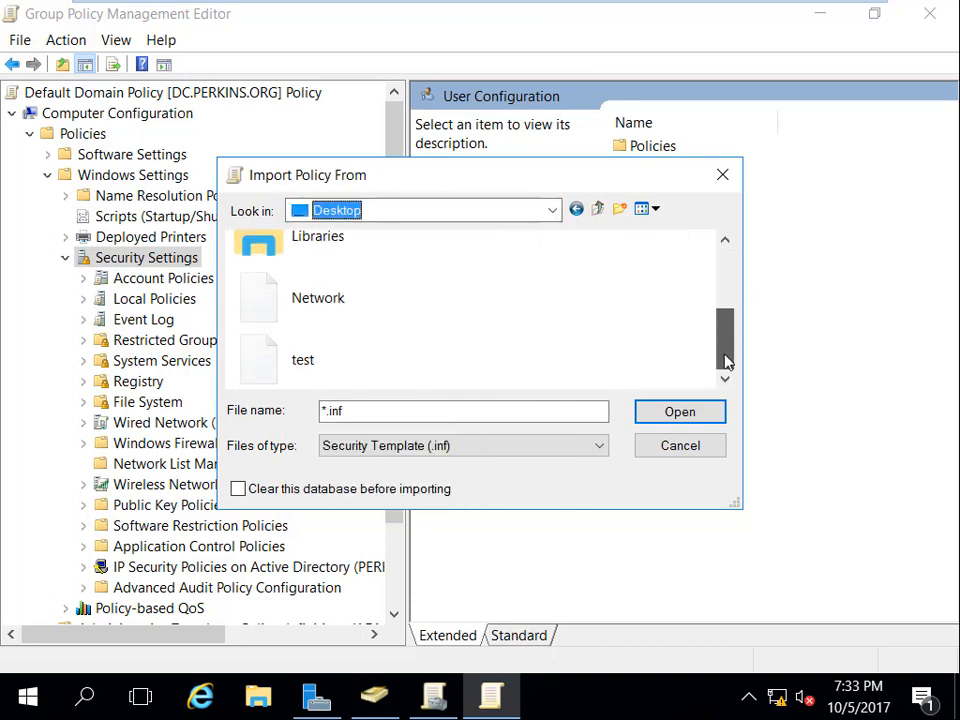
double_click(336, 369)
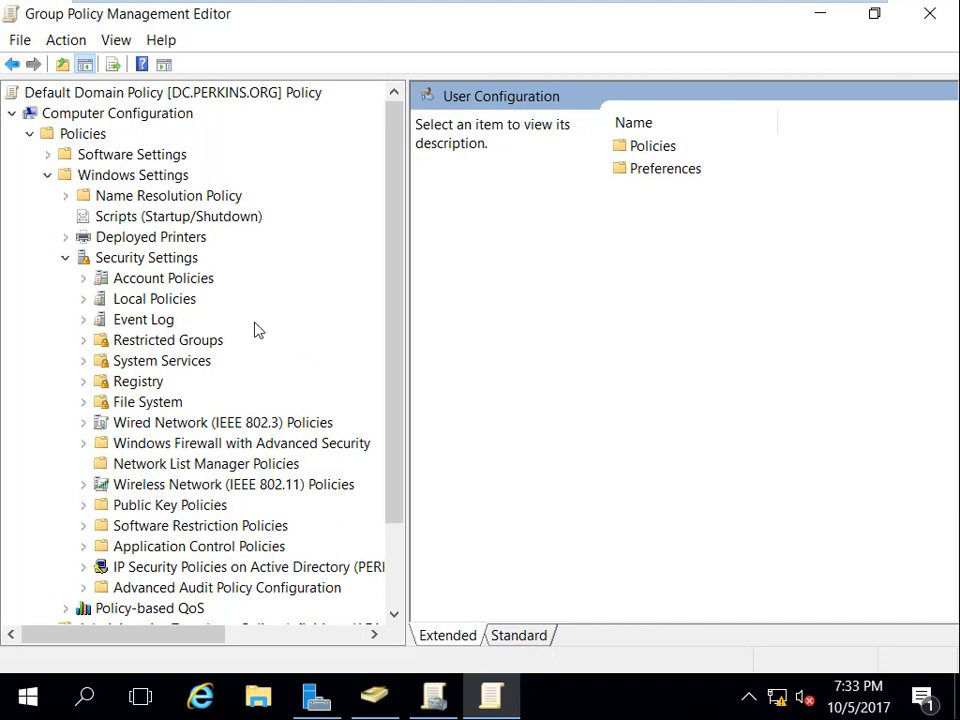
Step: Expand Security Settings and Account Policies in the Default Domain Policy editor
click(175, 282)
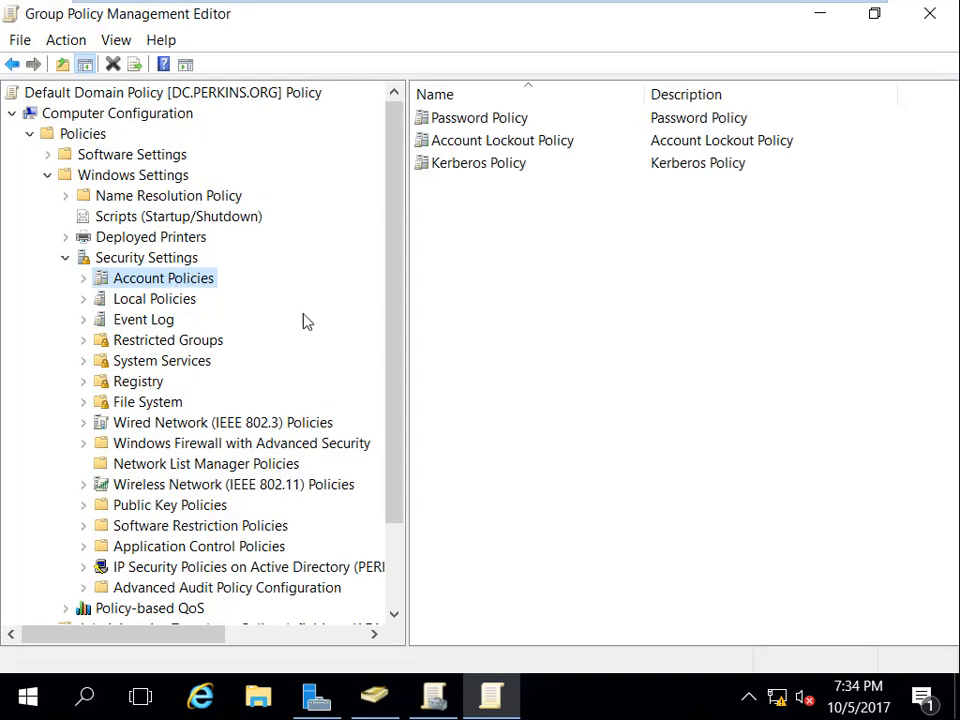
click(410, 374)
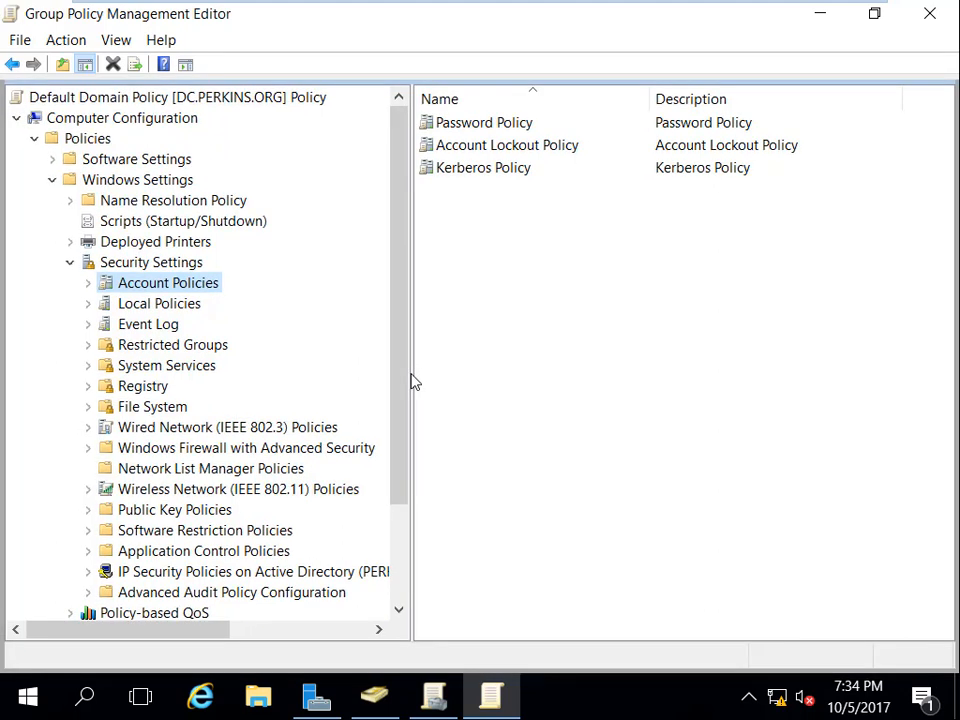
drag(403, 381, 416, 354)
click(185, 265)
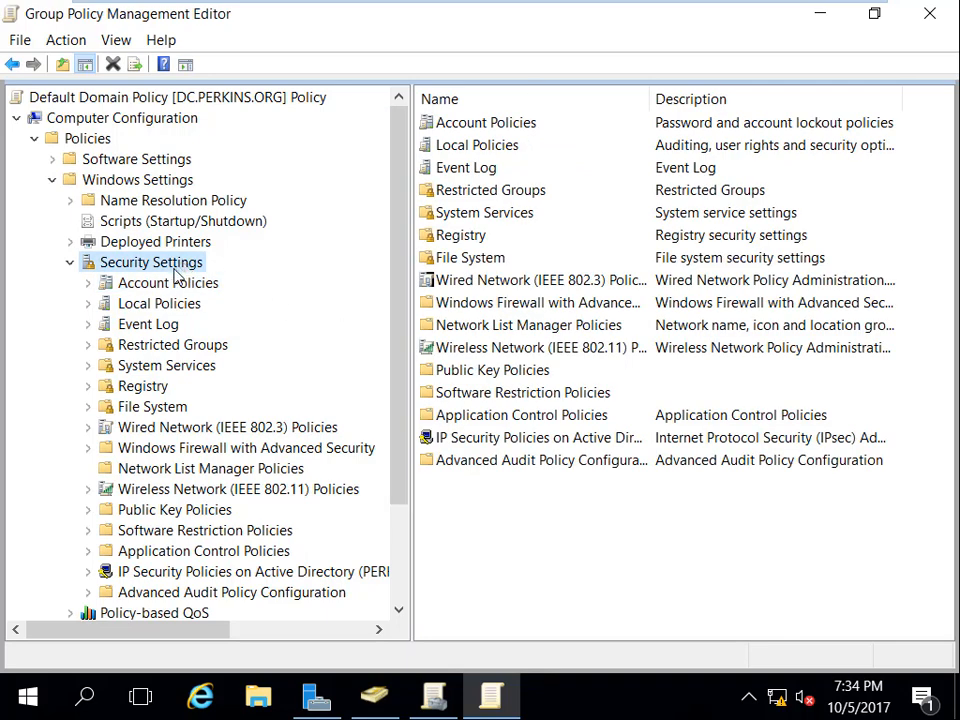
click(165, 287)
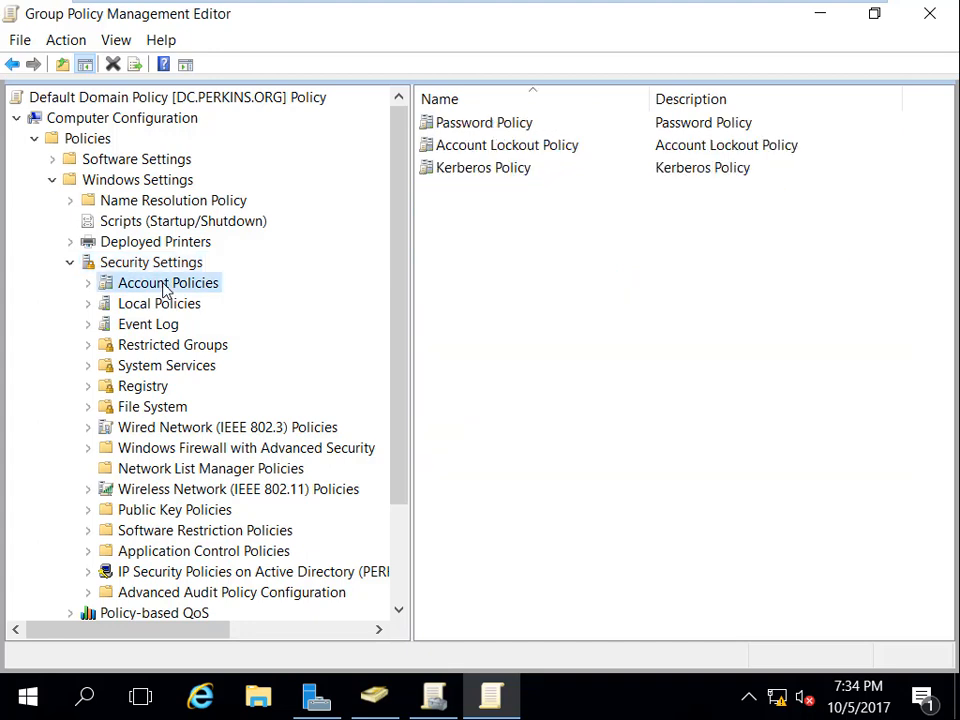
click(88, 287)
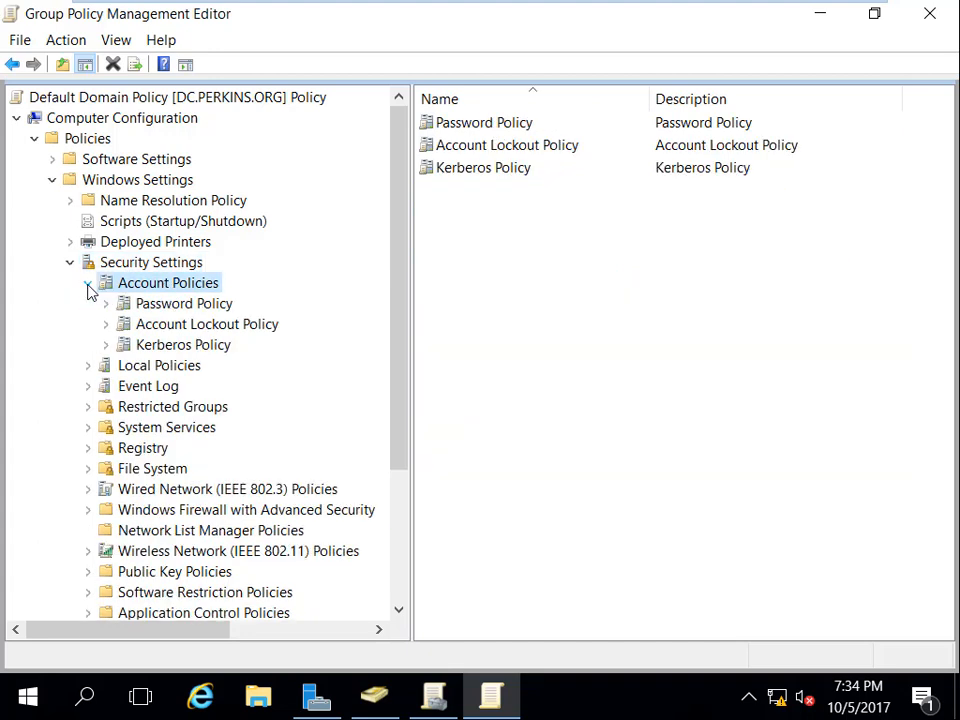
Step: Review Password Policy (24 remembered, 23/22 days, 7 characters), then close the editor
click(150, 306)
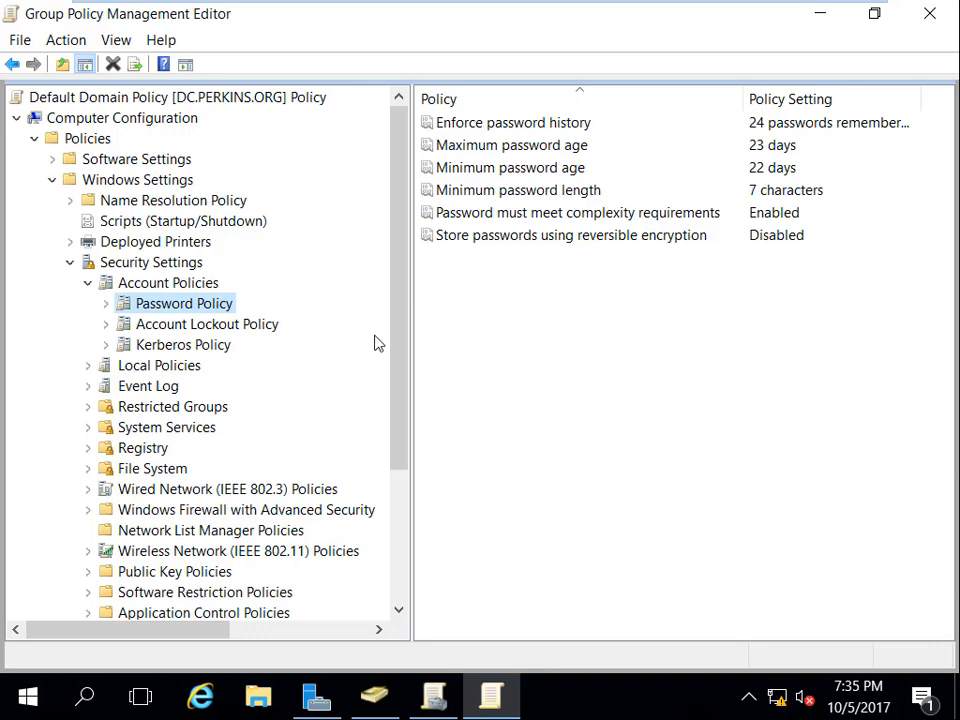
drag(403, 433, 405, 242)
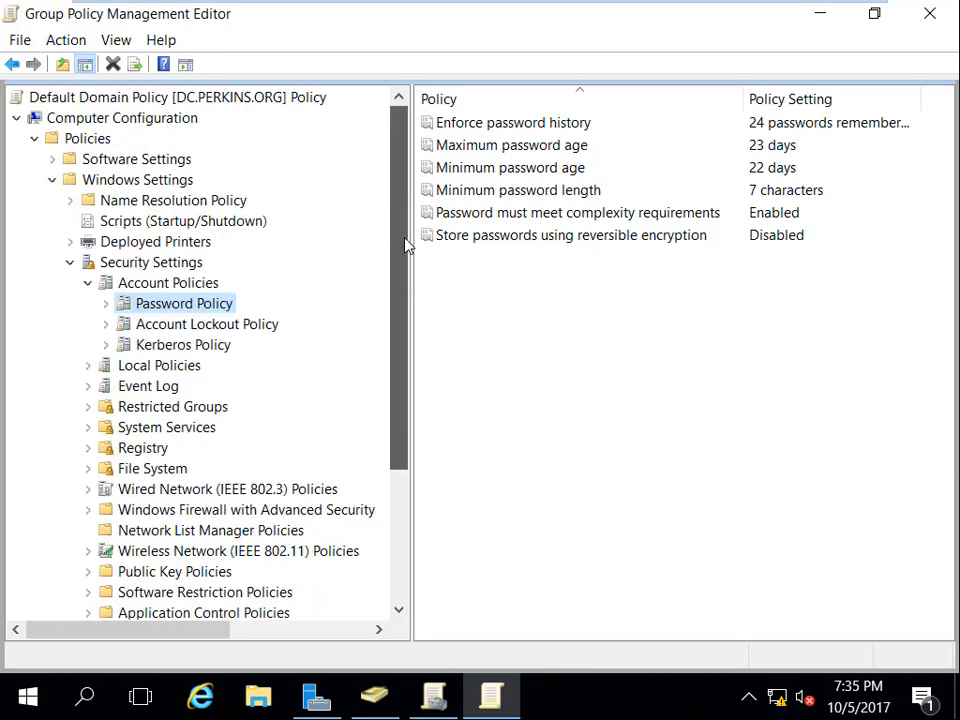
click(926, 16)
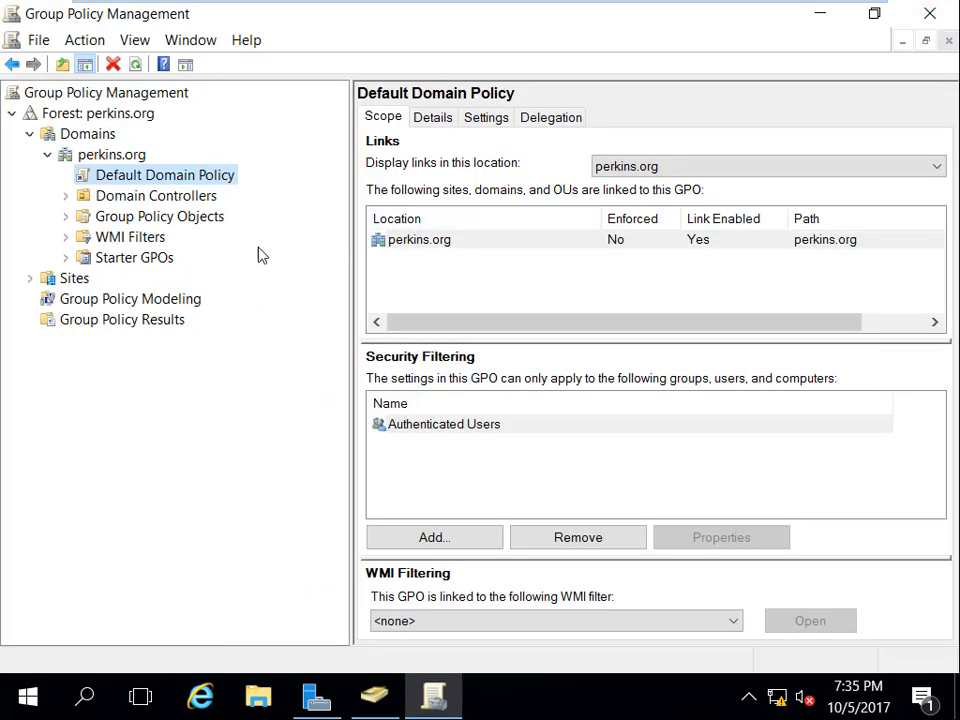
Step: Dismiss the Default Domain Policy link menu unchanged and minimize Group Policy Management
right_click(169, 182)
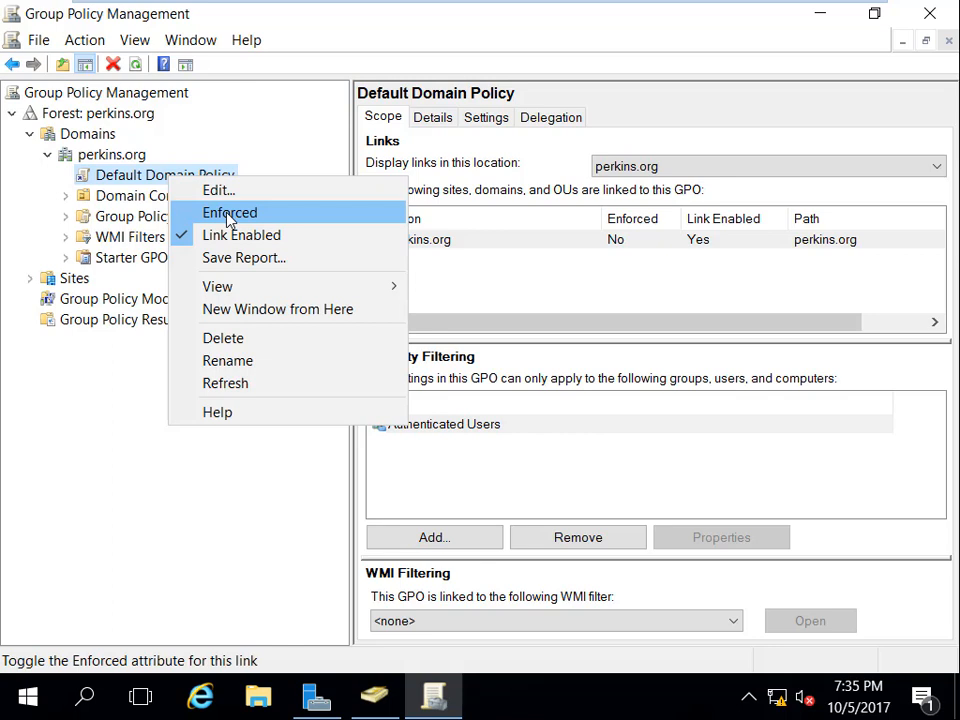
click(193, 511)
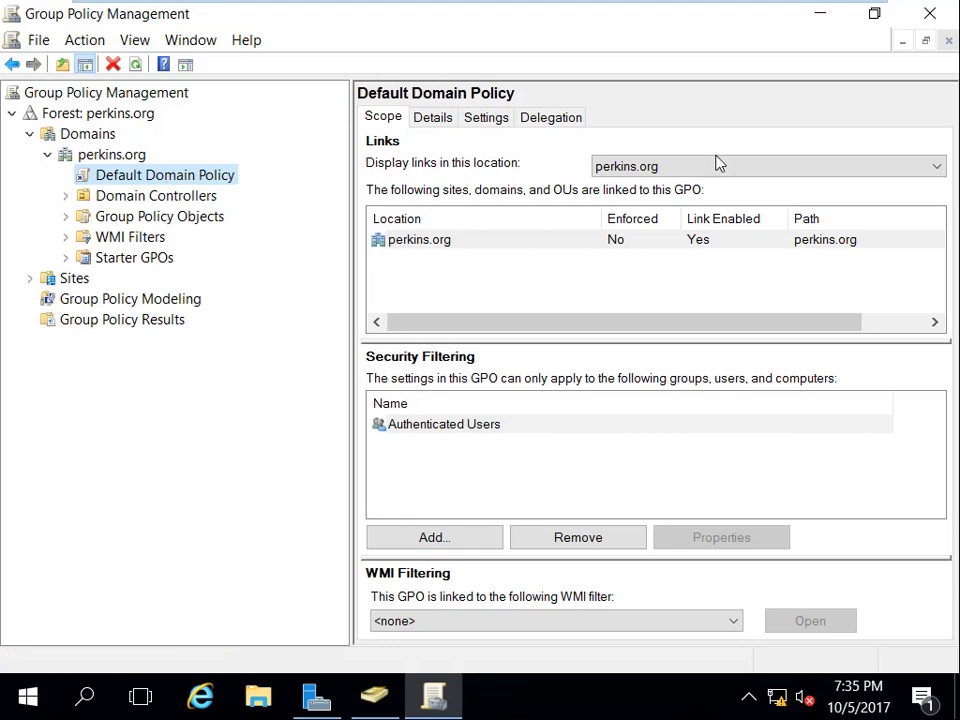
click(820, 18)
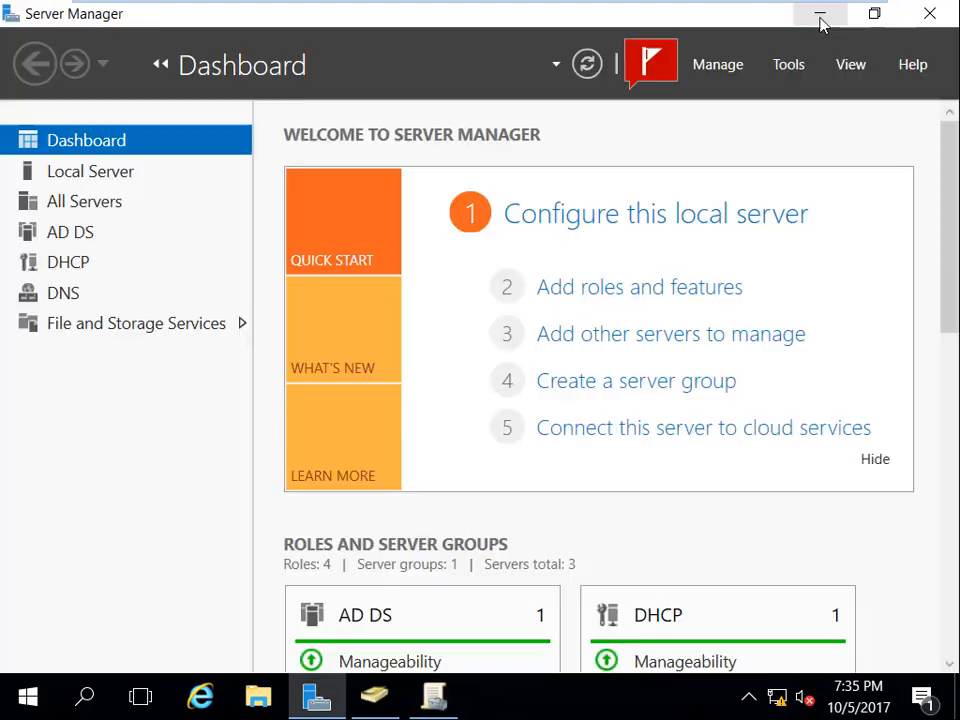
Step: Leave full screen and check the test file on Client1's C: drive, returning to DC
mouse_move(638, 7)
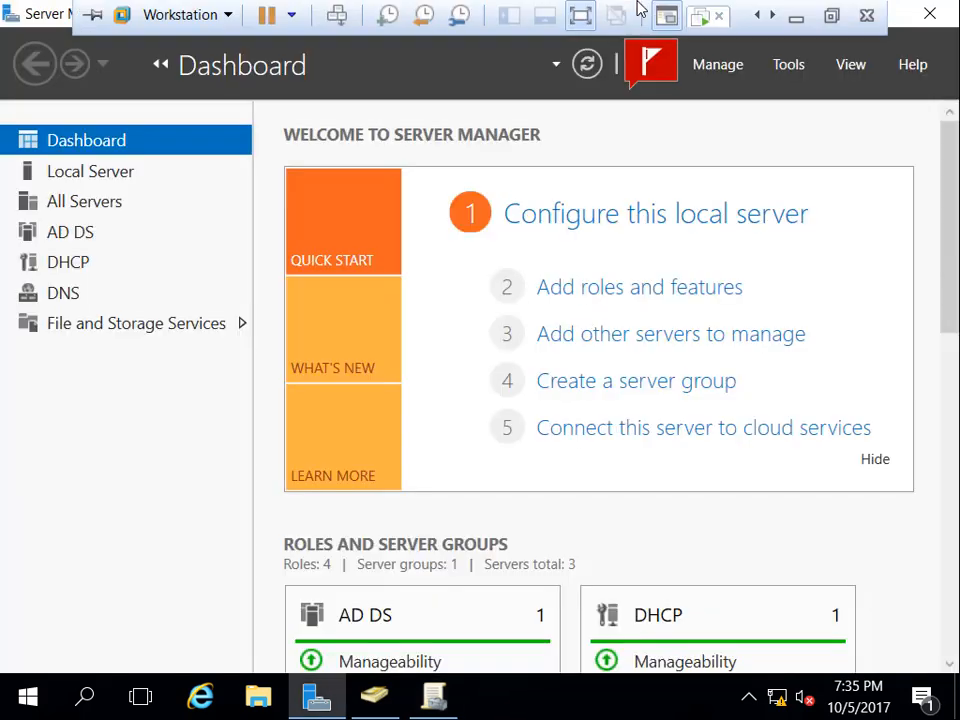
click(831, 15)
click(458, 145)
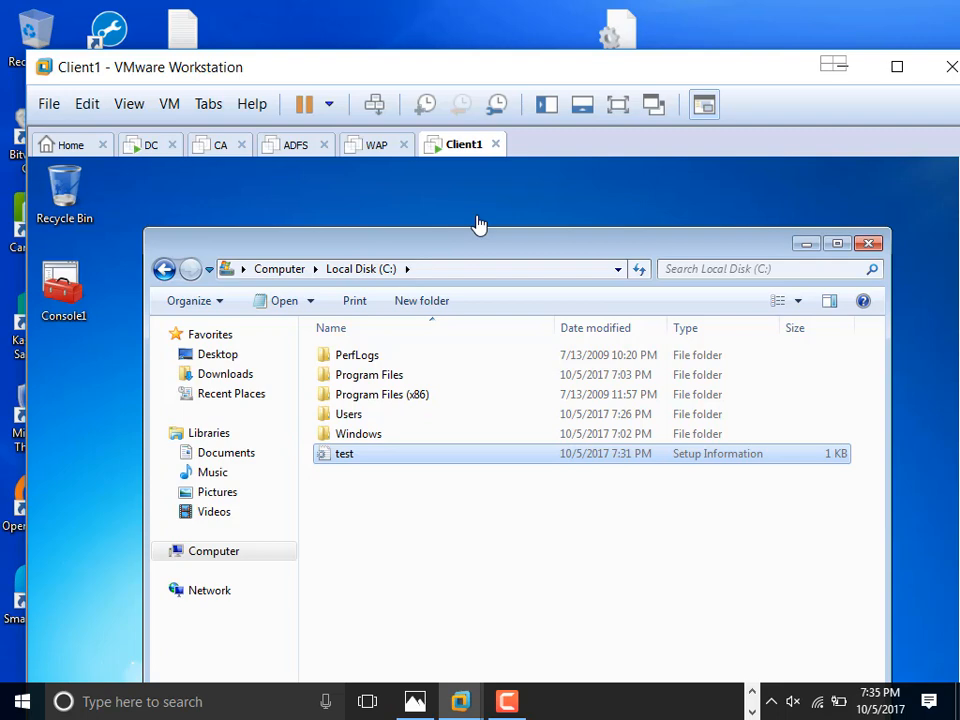
click(148, 146)
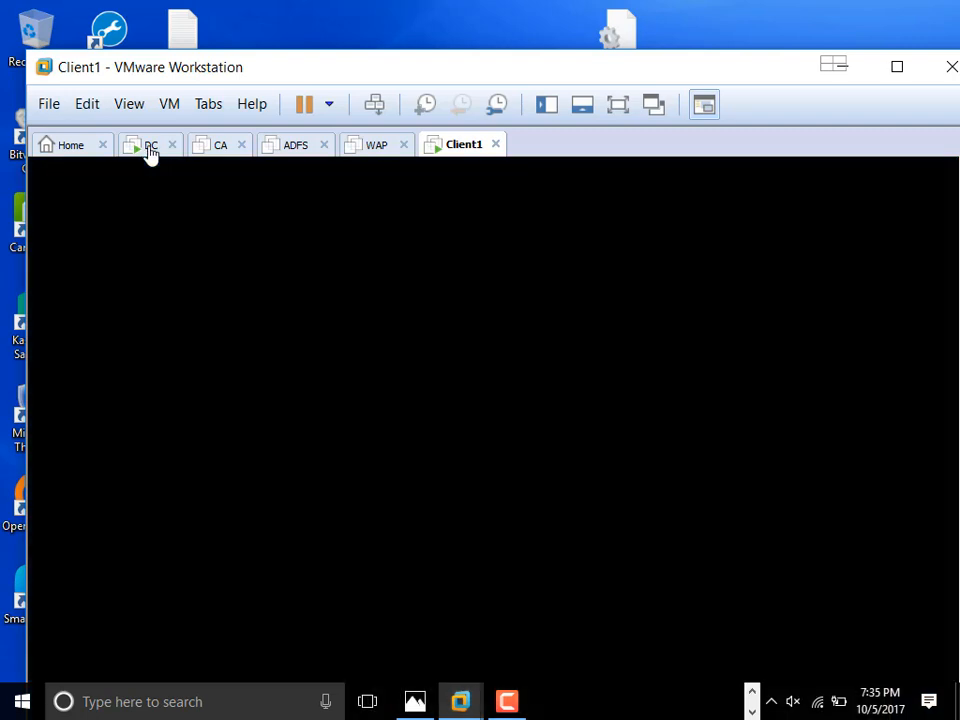
click(460, 146)
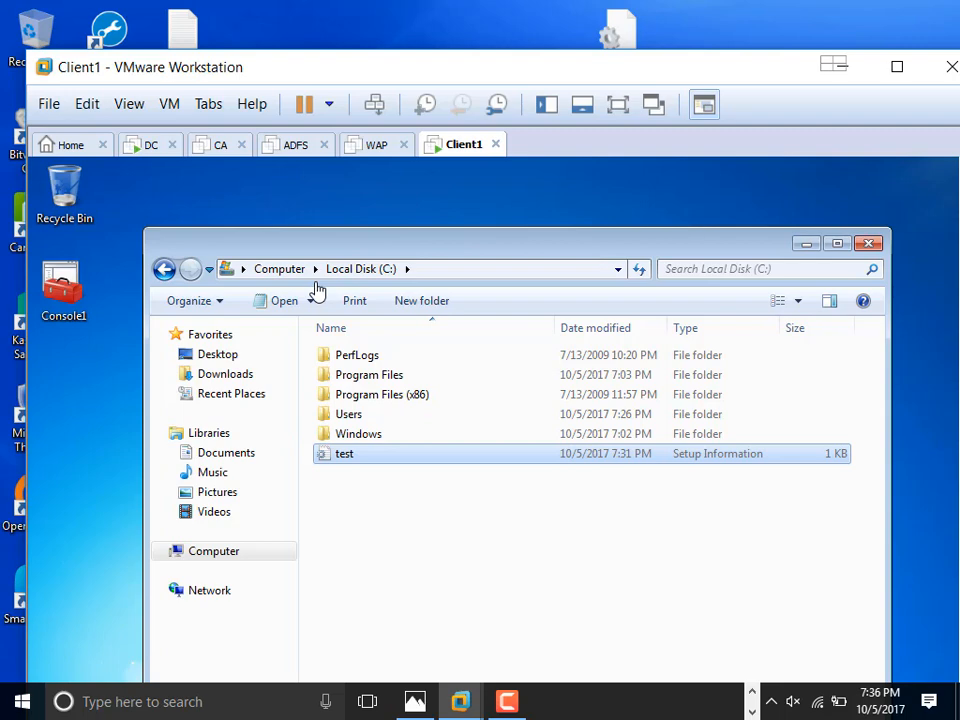
click(143, 147)
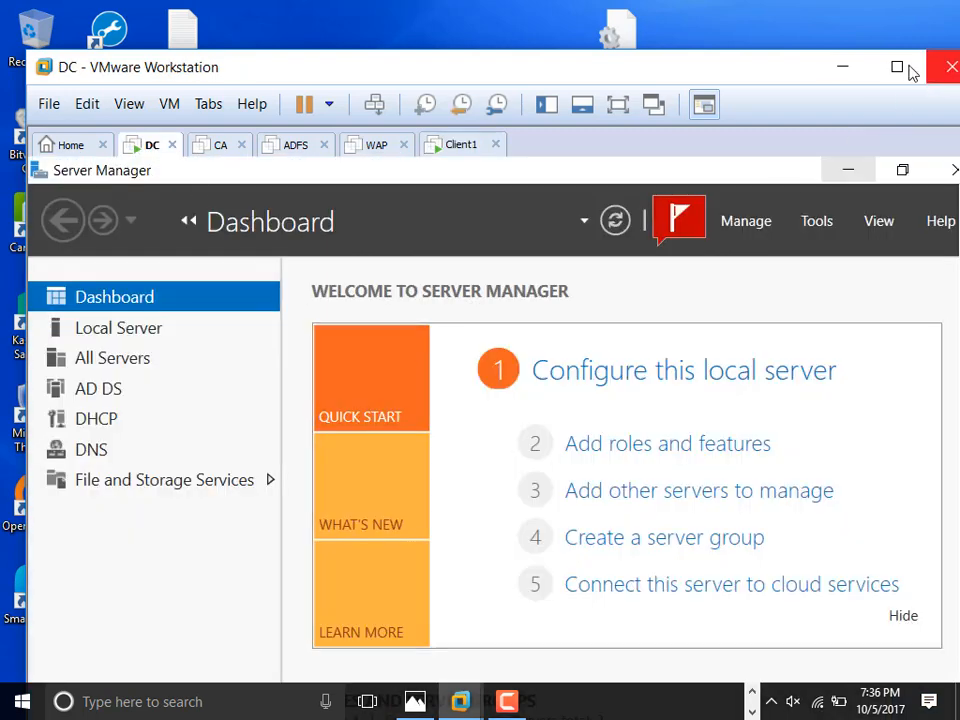
Step: Show the DC desktop full screen with VMware maximized and Server Manager minimized
click(904, 68)
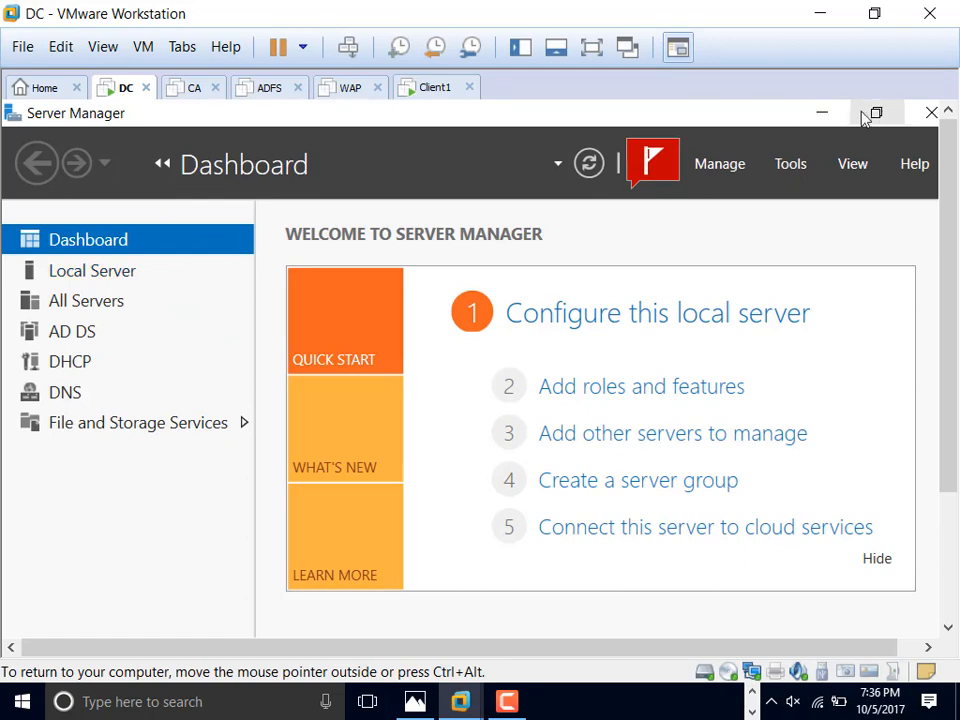
click(828, 116)
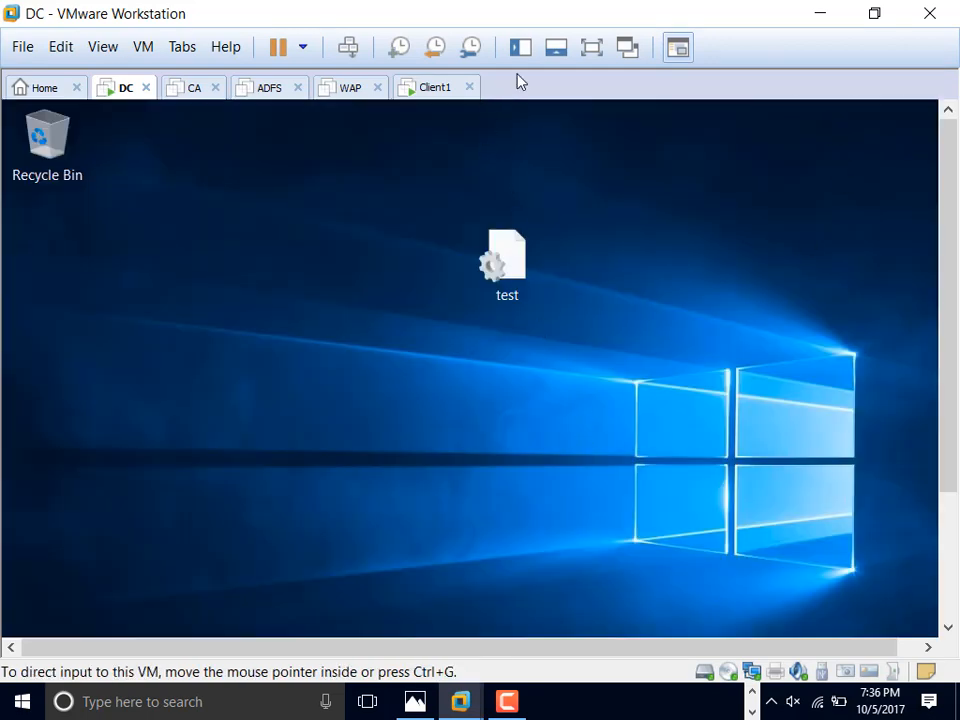
click(591, 47)
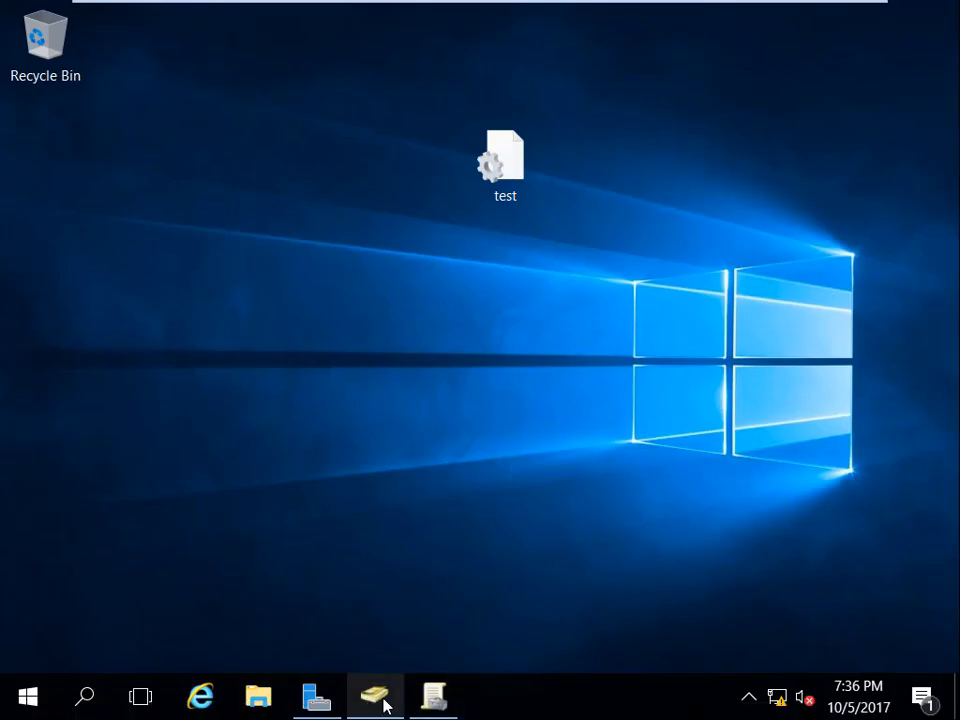
Step: Restore Group Policy Management and check the Default Domain Policy link menu, leaving enforcement unchanged
click(435, 698)
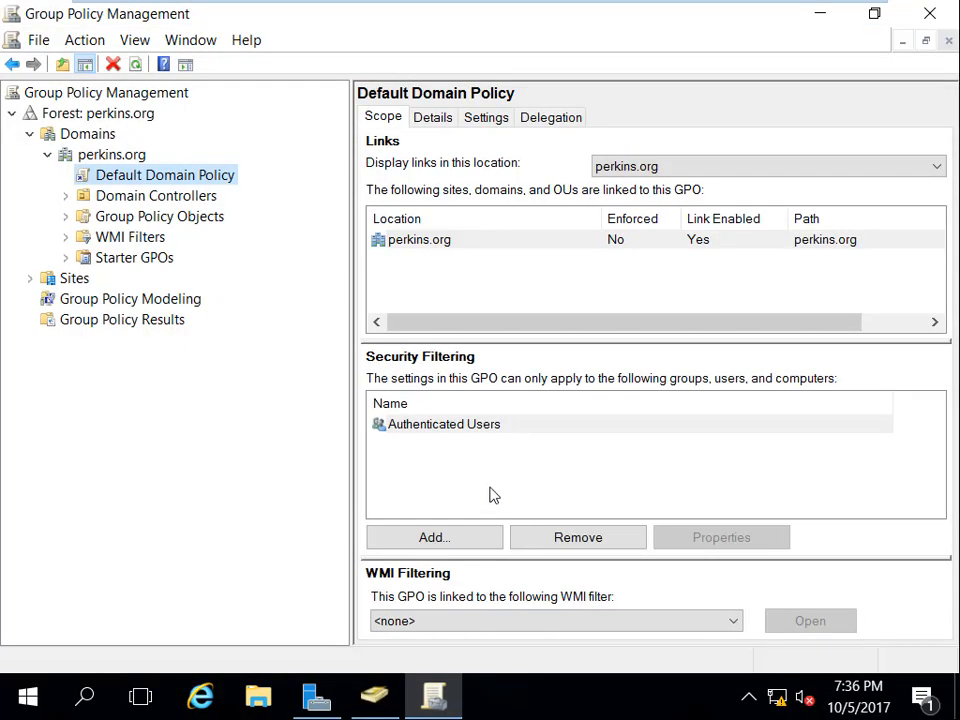
right_click(135, 176)
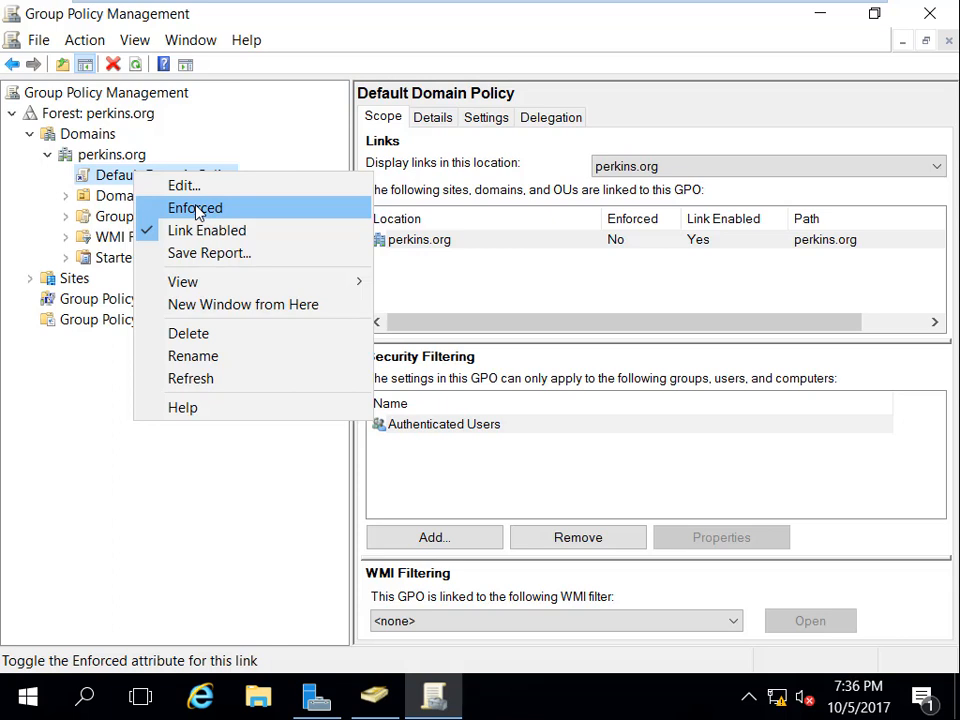
click(62, 556)
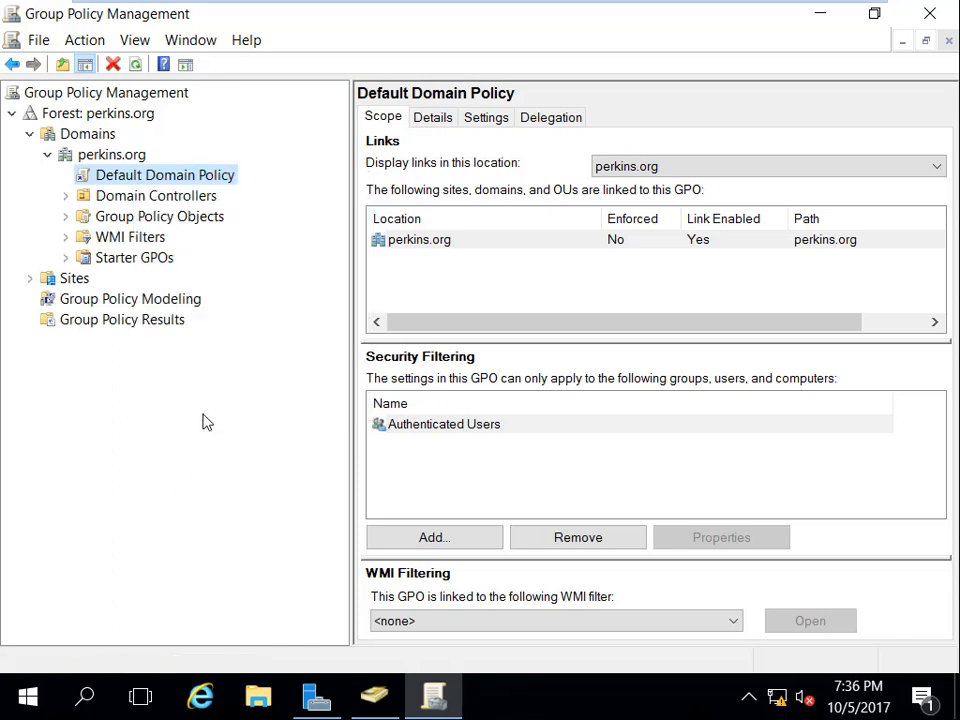
Step: View the perkins.org domain status page, then switch from the virtual machine to the host desktop
click(125, 160)
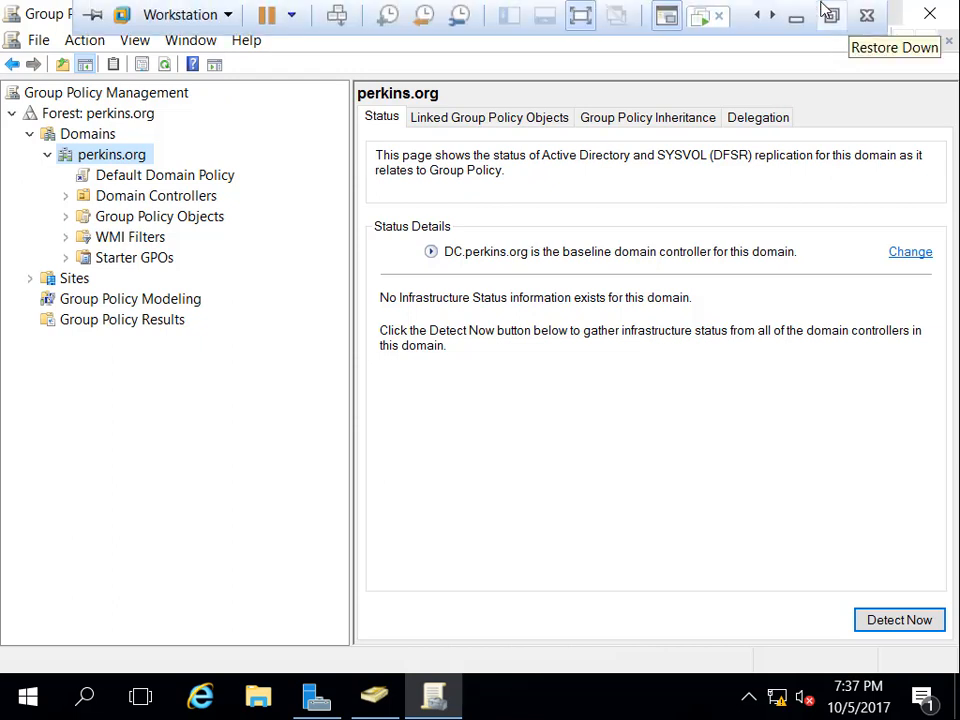
click(797, 19)
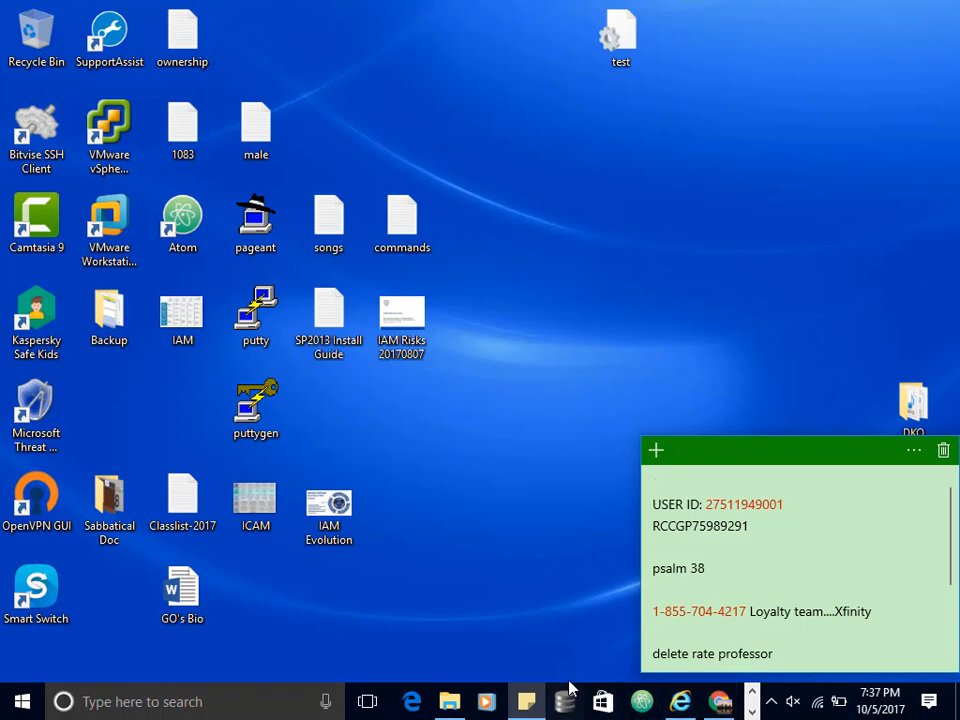
key(alt+Tab)
key(alt+Tab)
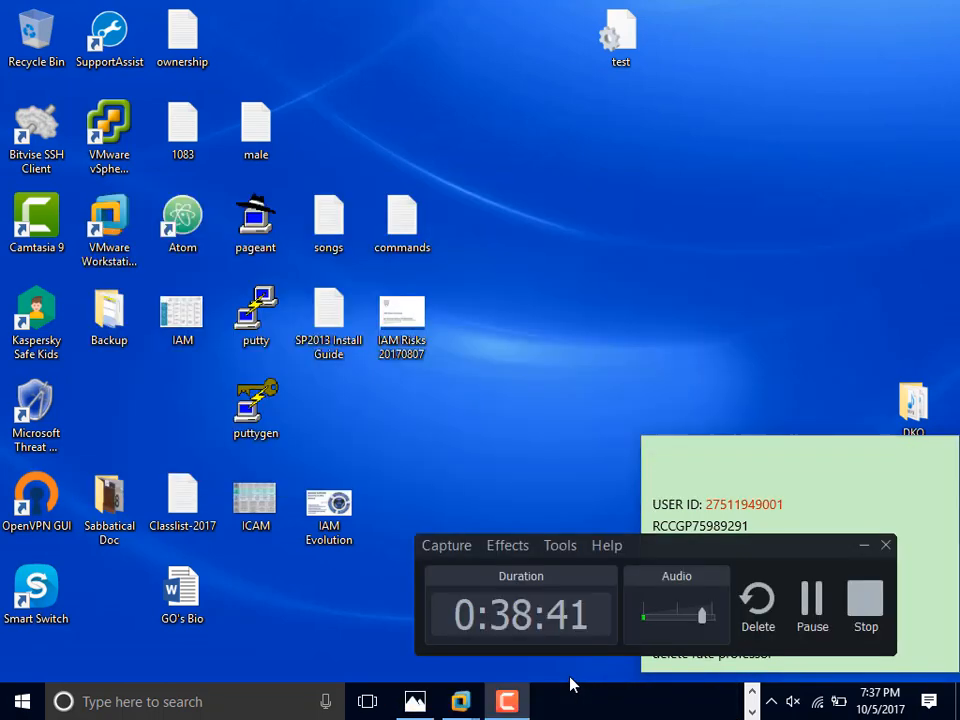